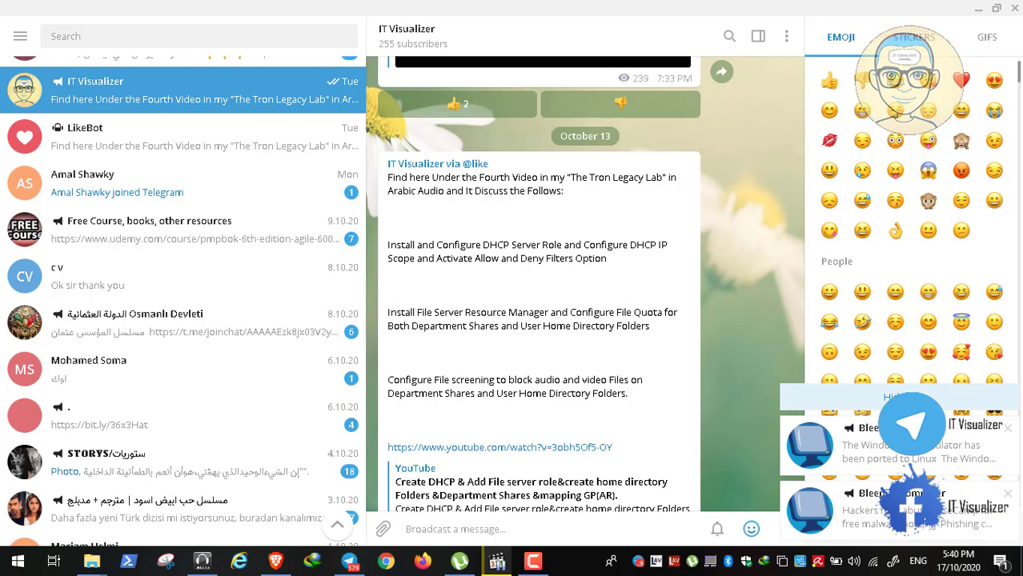
Step: Dismiss Telegram's notification pop-ups, pause the screen recorder, and minimize Telegram to the desktop
left_click(897, 397)
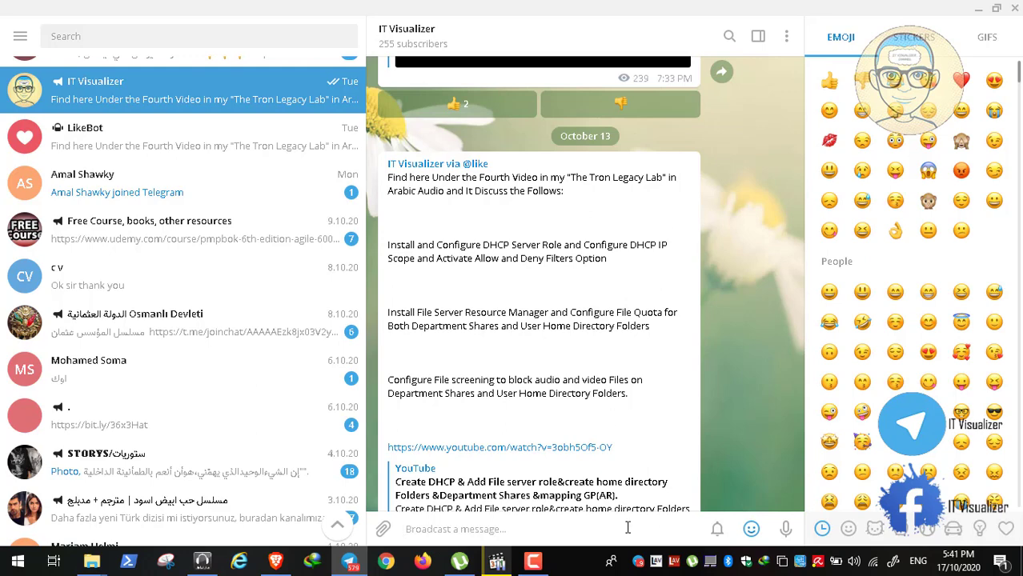
left_click(536, 570)
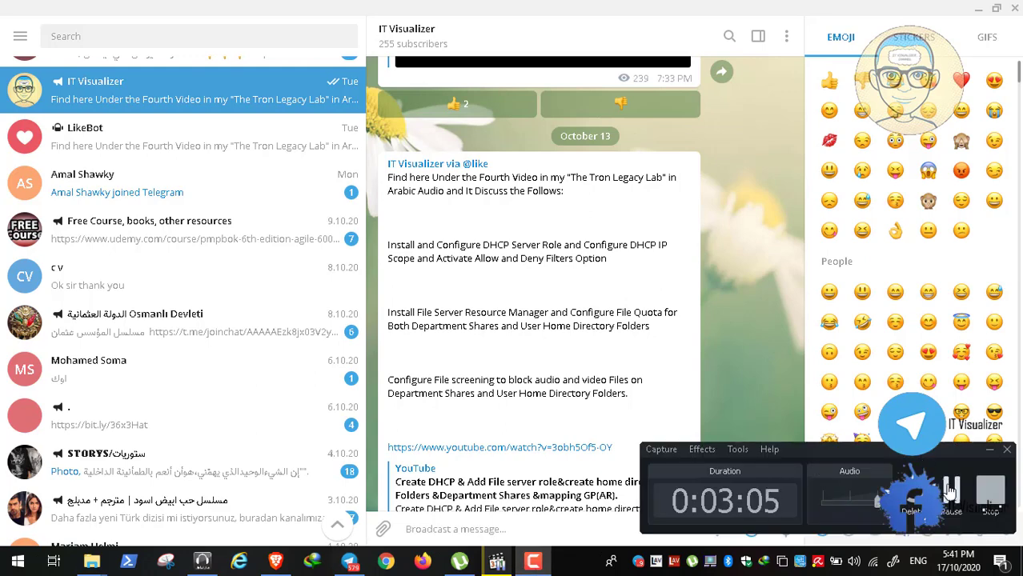
left_click(949, 490)
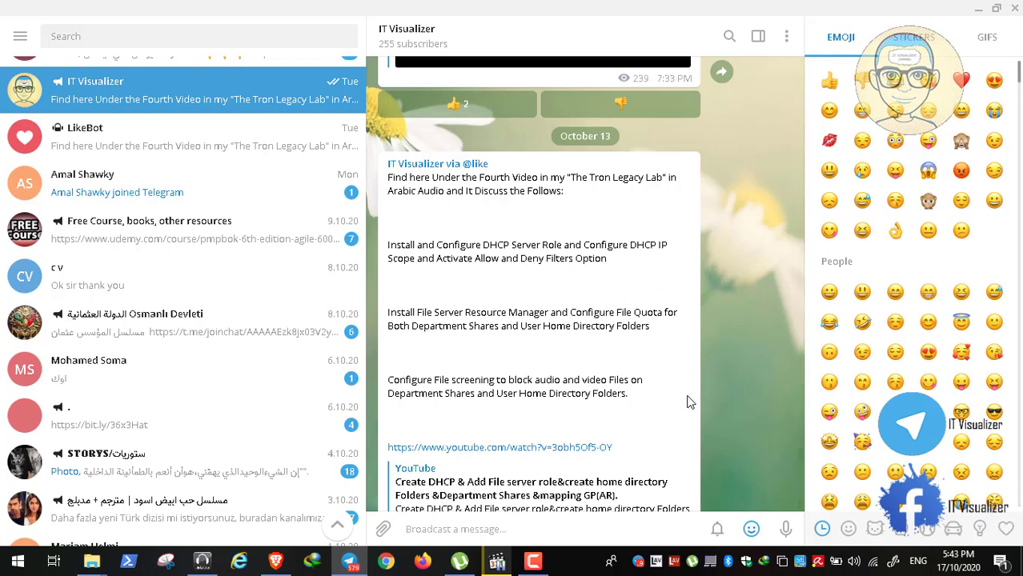
left_click(977, 10)
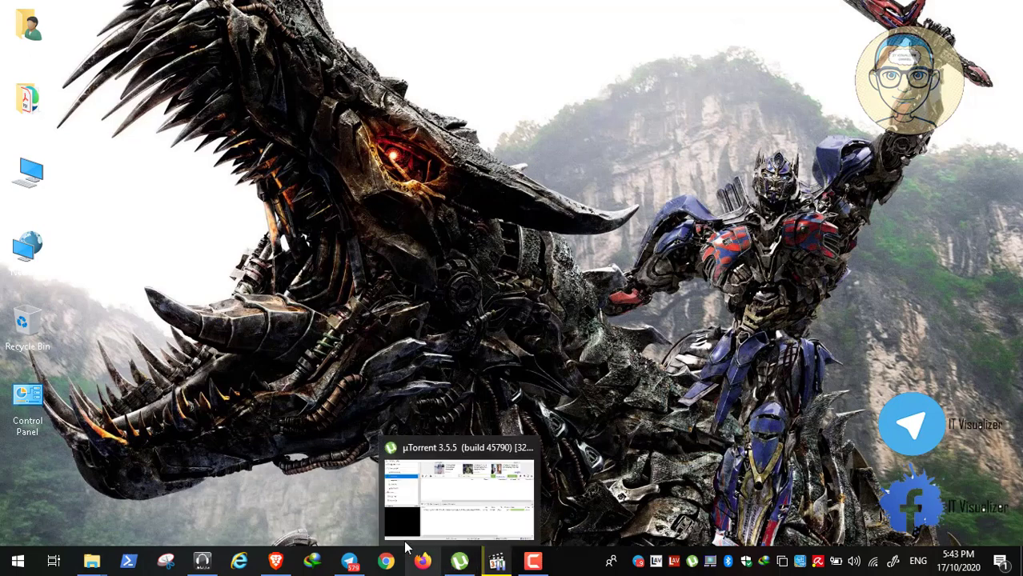
Step: Play Video4.mp4 full-screen in MPC-HC, then minimize the VM connection and Hyper-V Manager windows
left_click(496, 560)
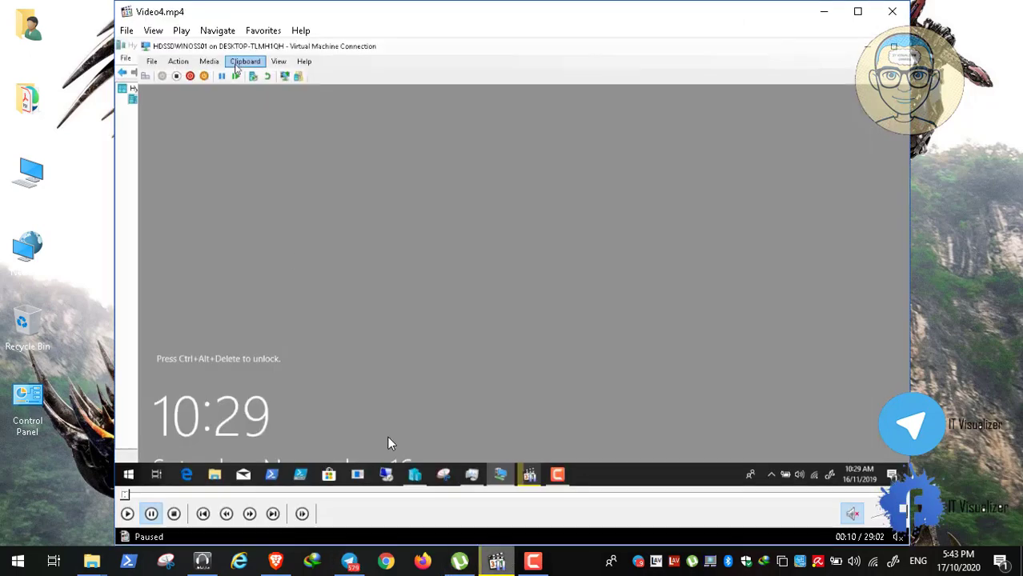
left_click(126, 514)
double_click(283, 221)
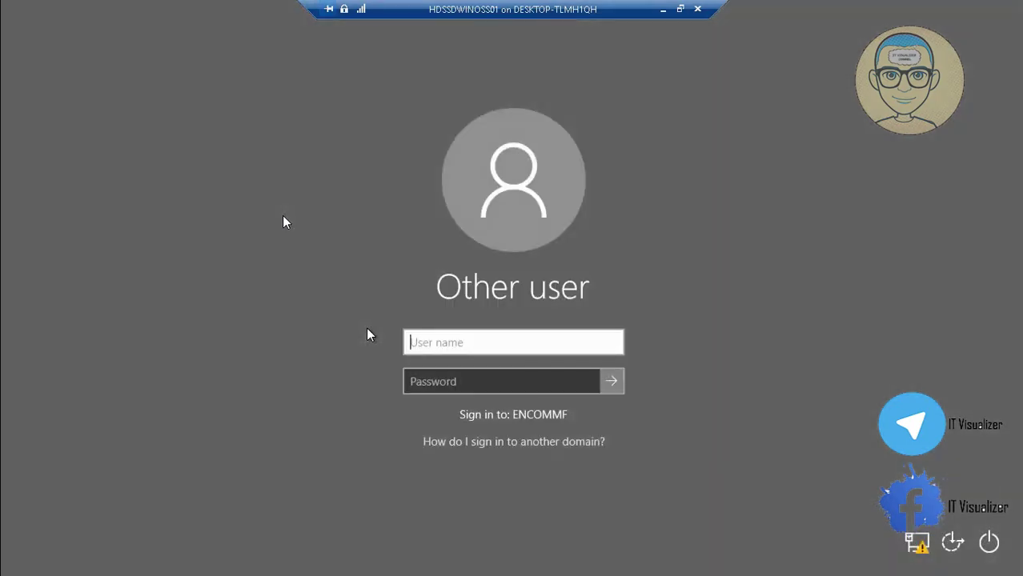
left_click(661, 10)
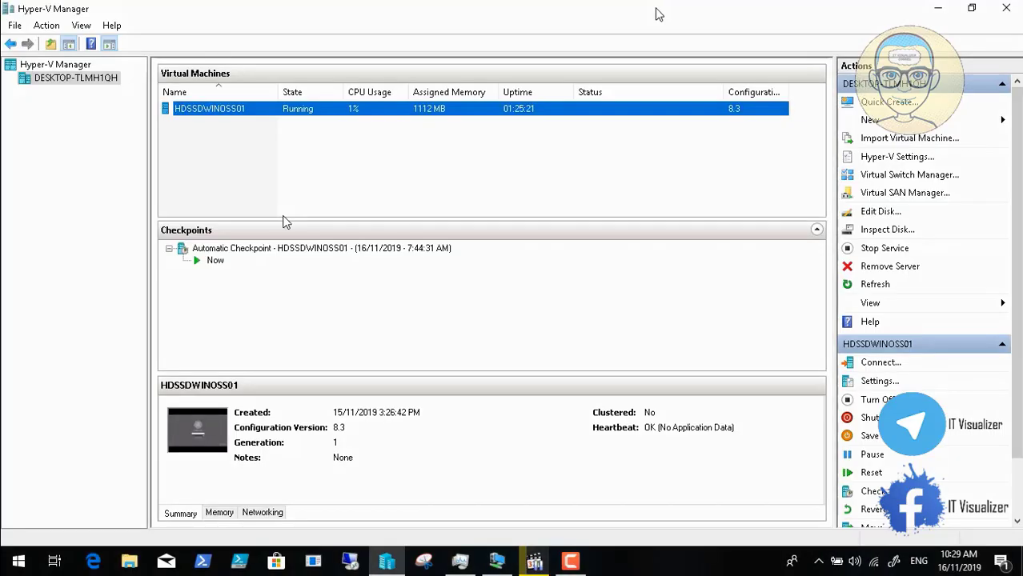
left_click(937, 8)
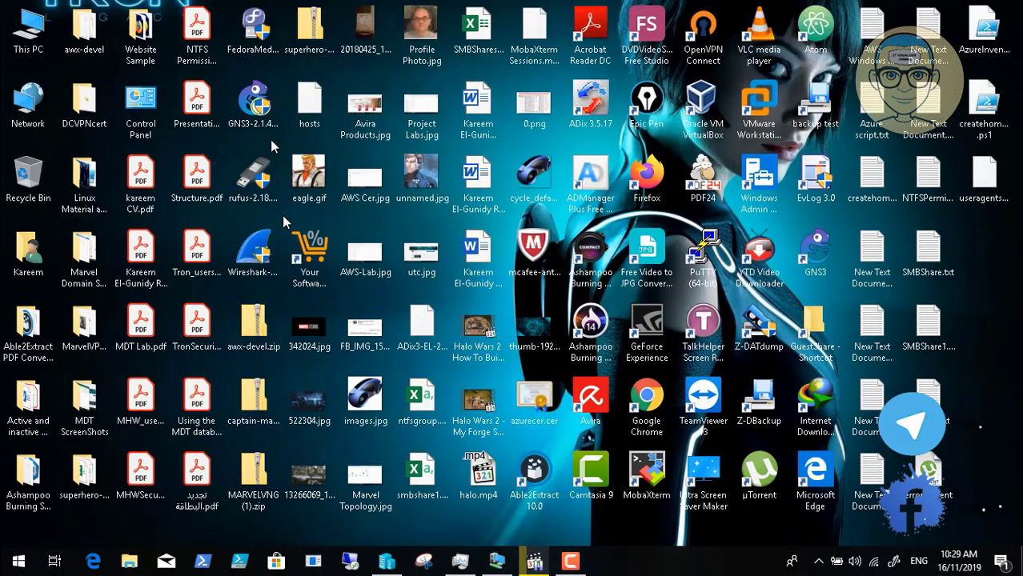
Step: Browse This PC > Data (D:) > AD Tools Collection > Tron Lab Scripts > DCDomain > Scripts and open Computers.csv
double_click(29, 36)
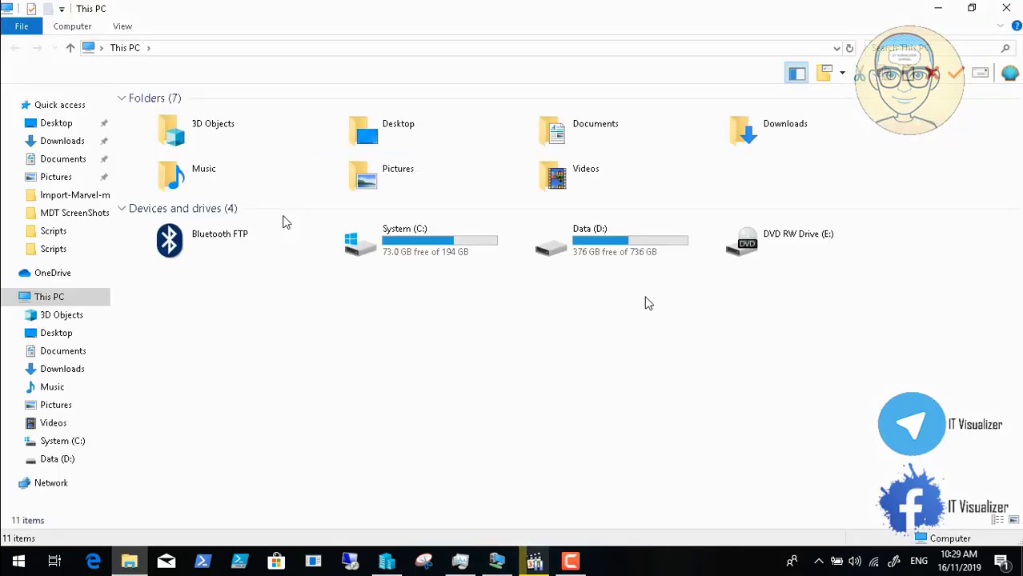
double_click(612, 243)
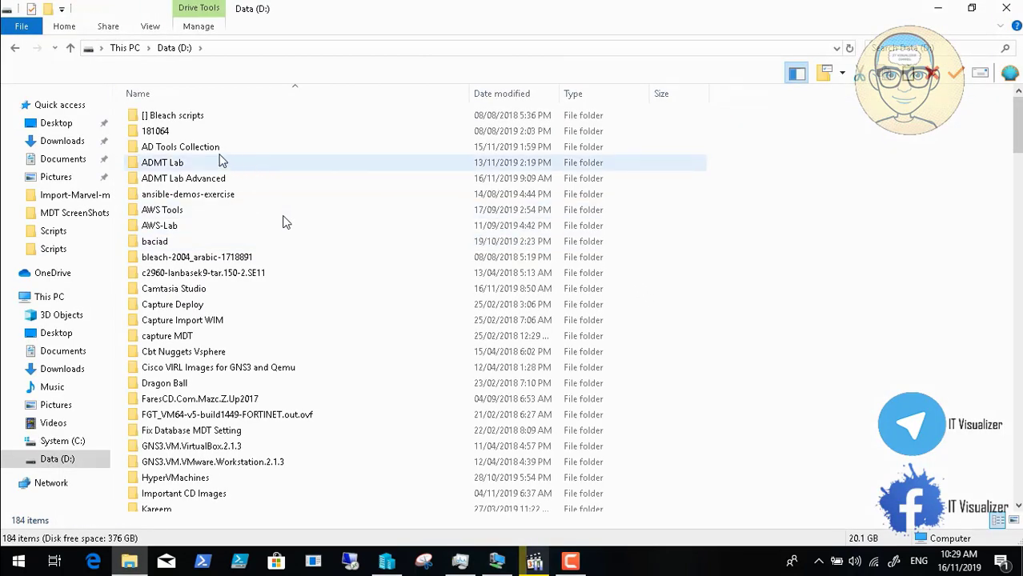
double_click(207, 149)
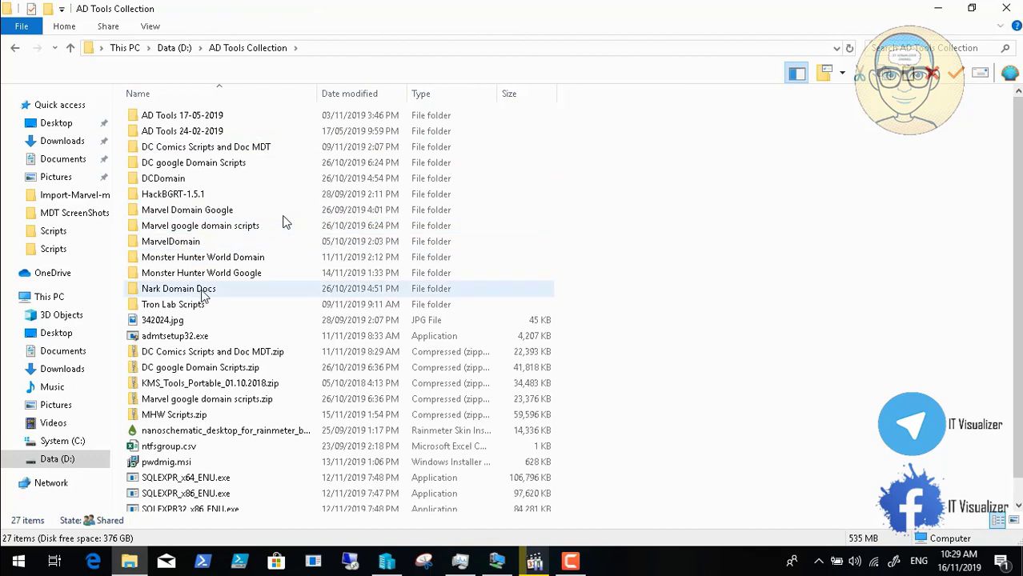
double_click(213, 309)
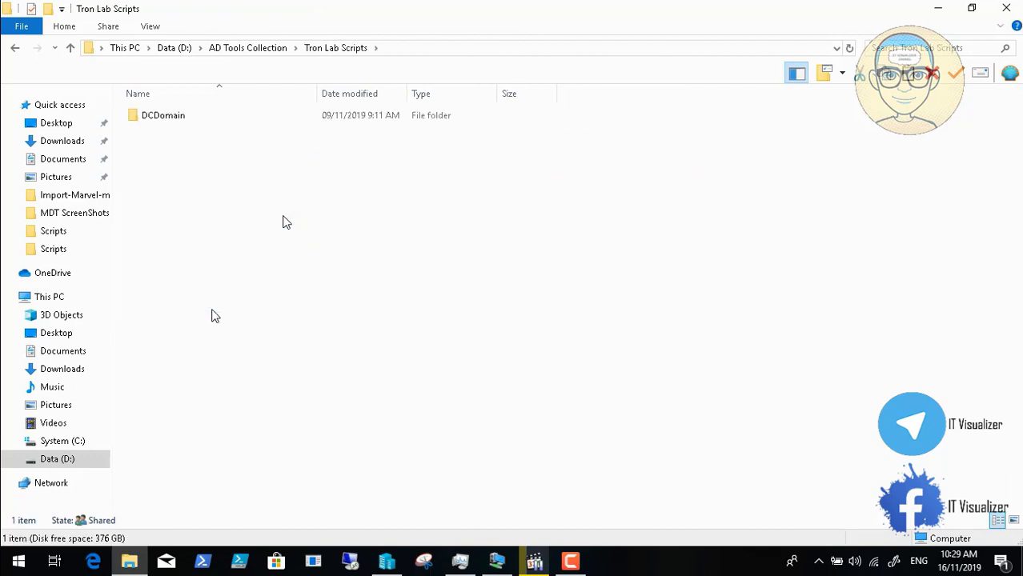
double_click(170, 120)
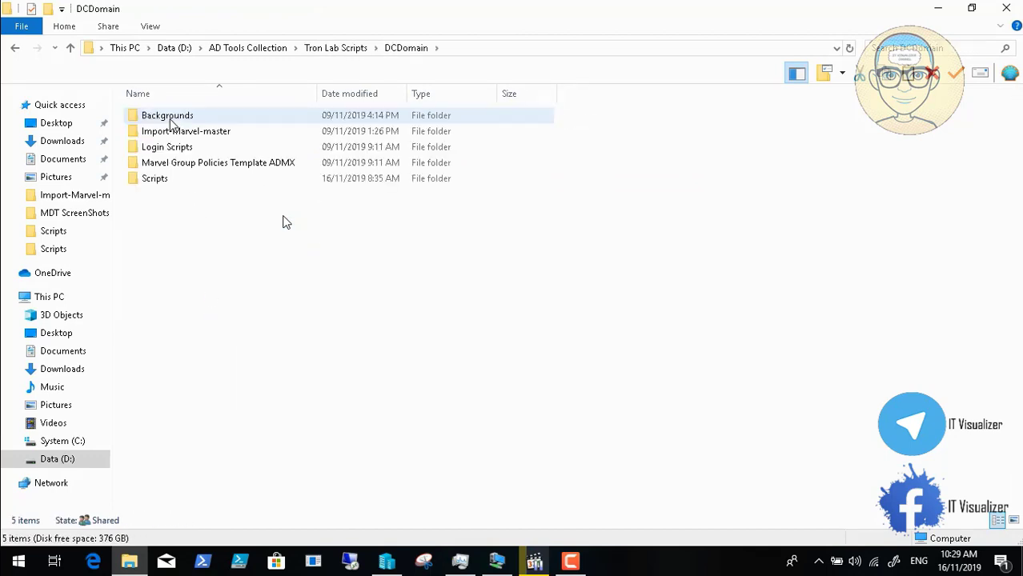
double_click(174, 180)
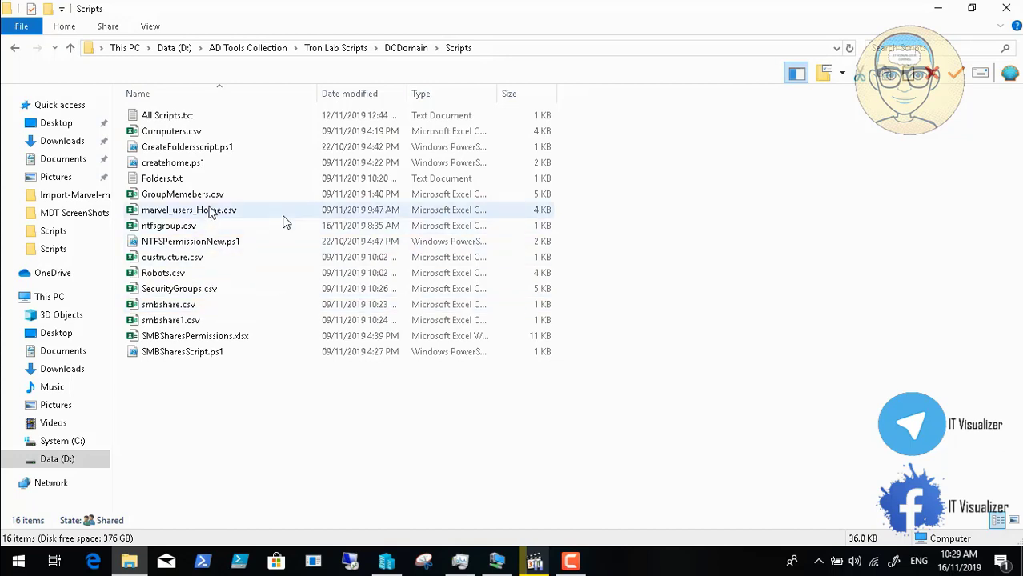
left_click(191, 134)
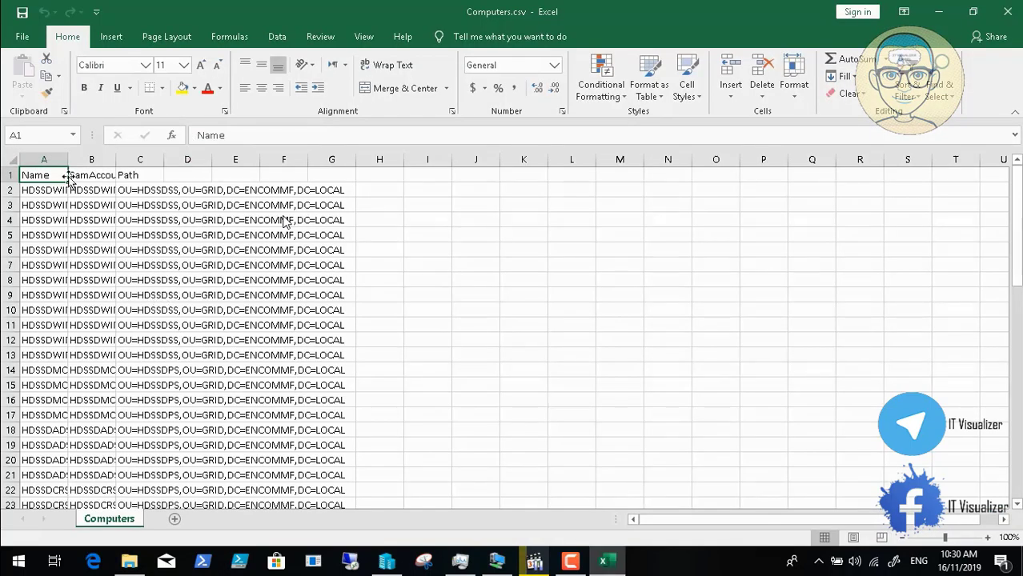
Step: Widen columns A and B, copy computer name HDSSDMCS01 from A14, and return to Hyper-V Manager
left_click_drag(66, 159, 119, 154)
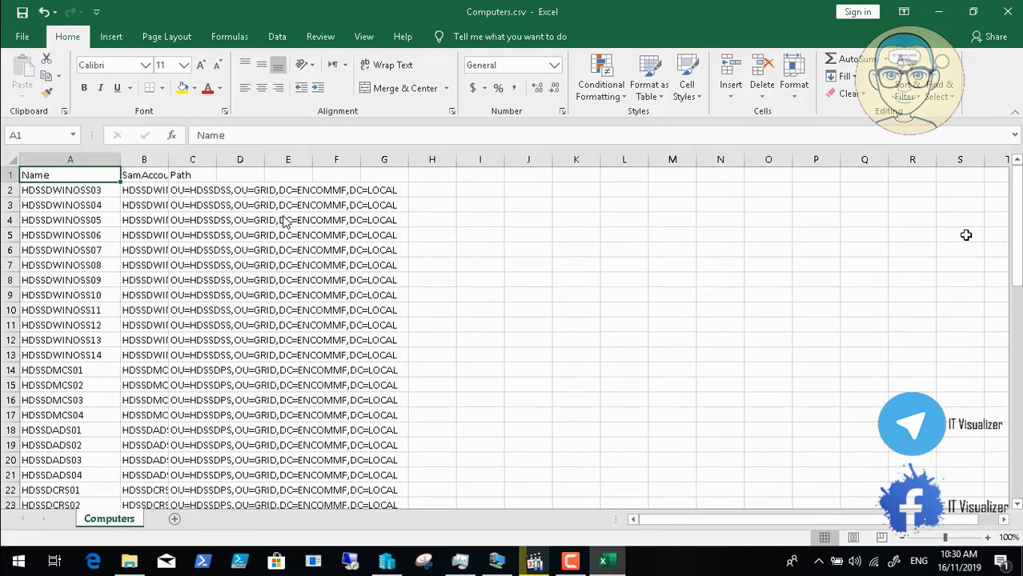
left_click_drag(1015, 229, 1014, 238)
left_click(91, 341)
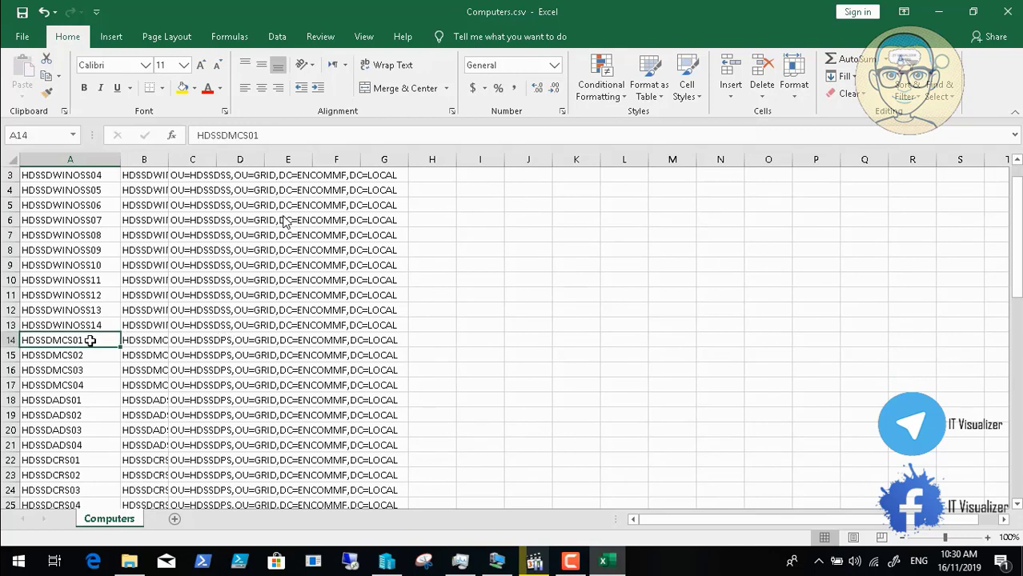
key("ctrl+c")
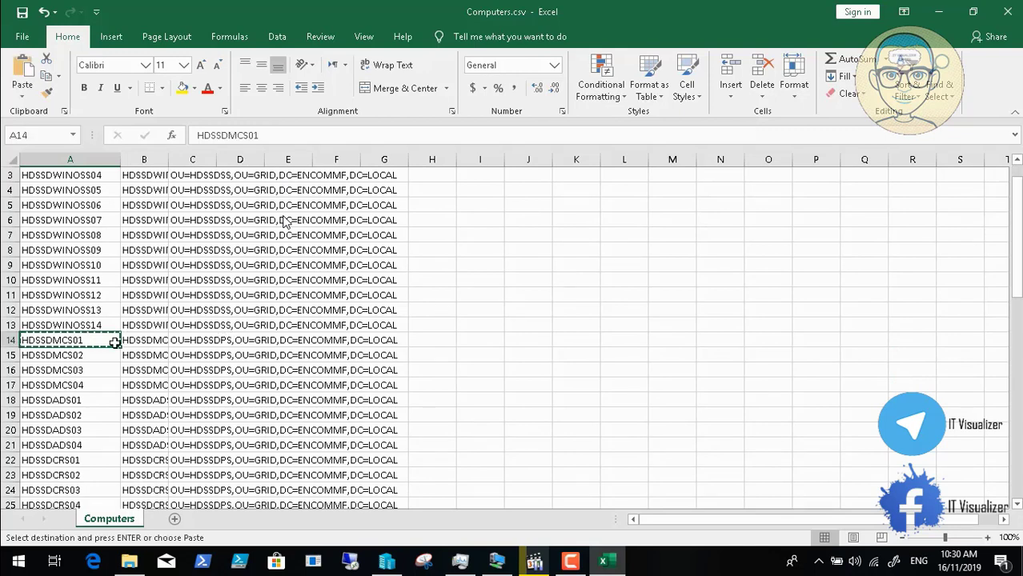
double_click(168, 159)
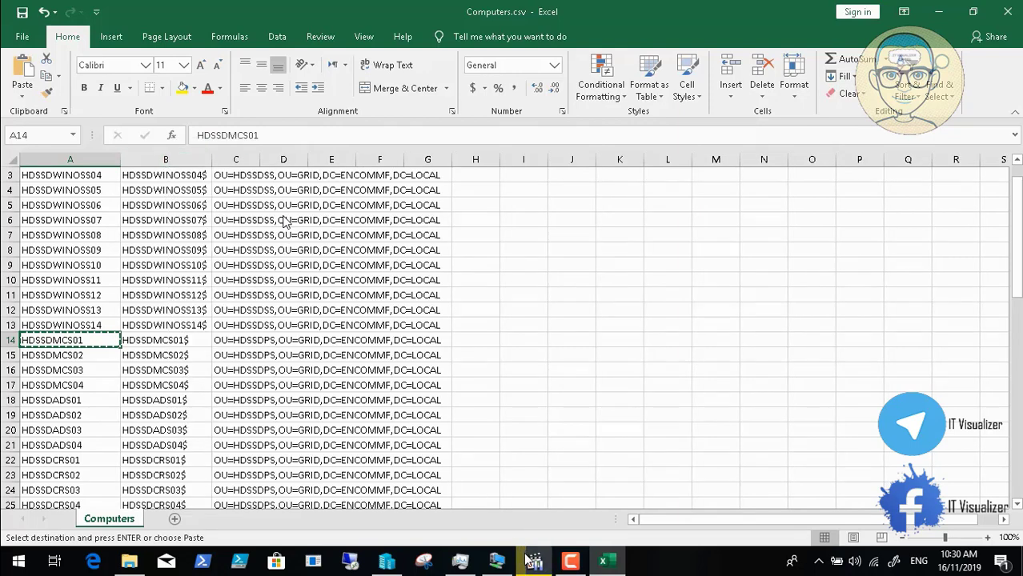
left_click(388, 563)
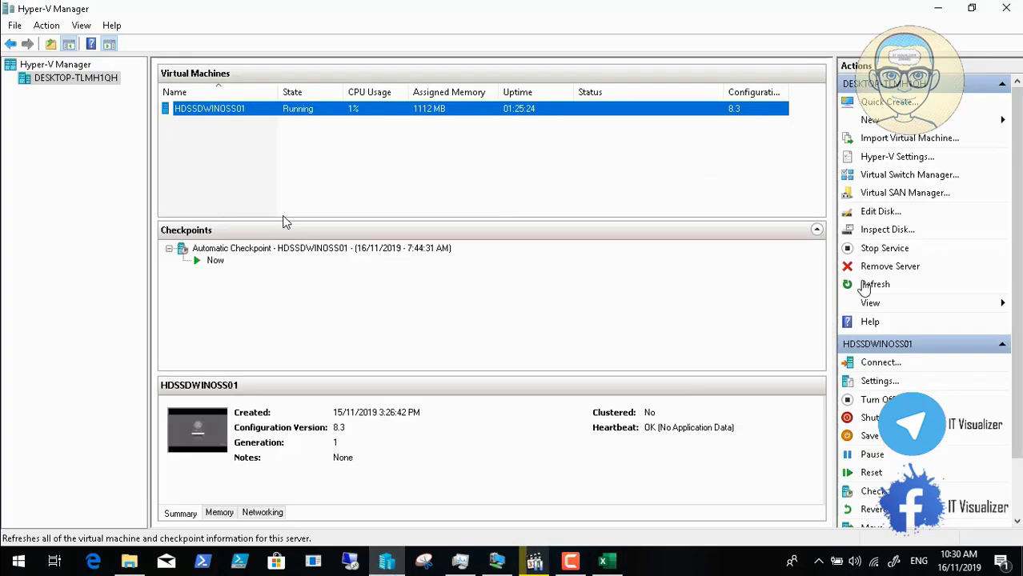
Step: Start a new virtual machine named HDSSDMCS01 as Generation 1
left_click(905, 122)
left_click(933, 119)
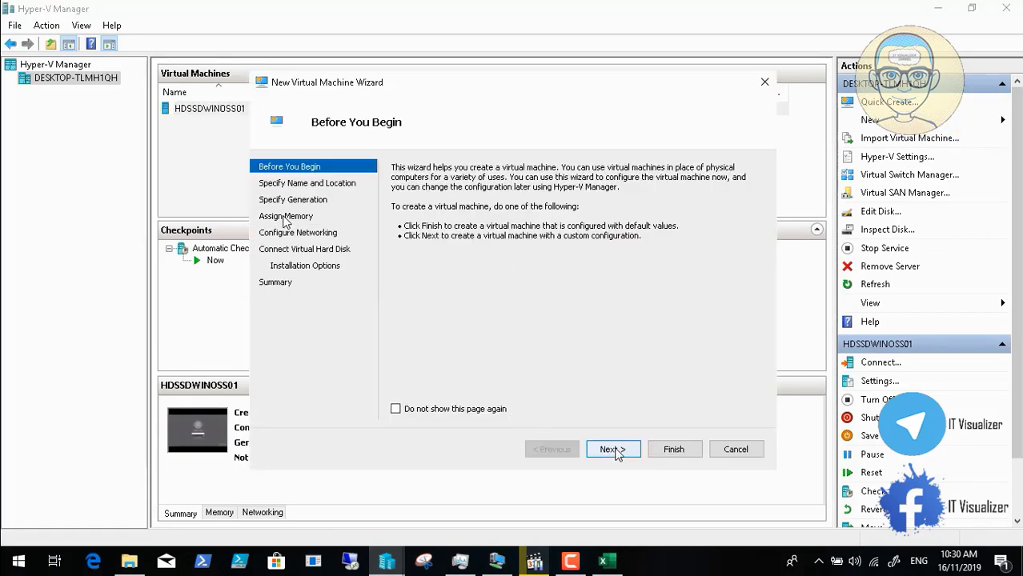
left_click(610, 450)
type("HDSSDMCS01")
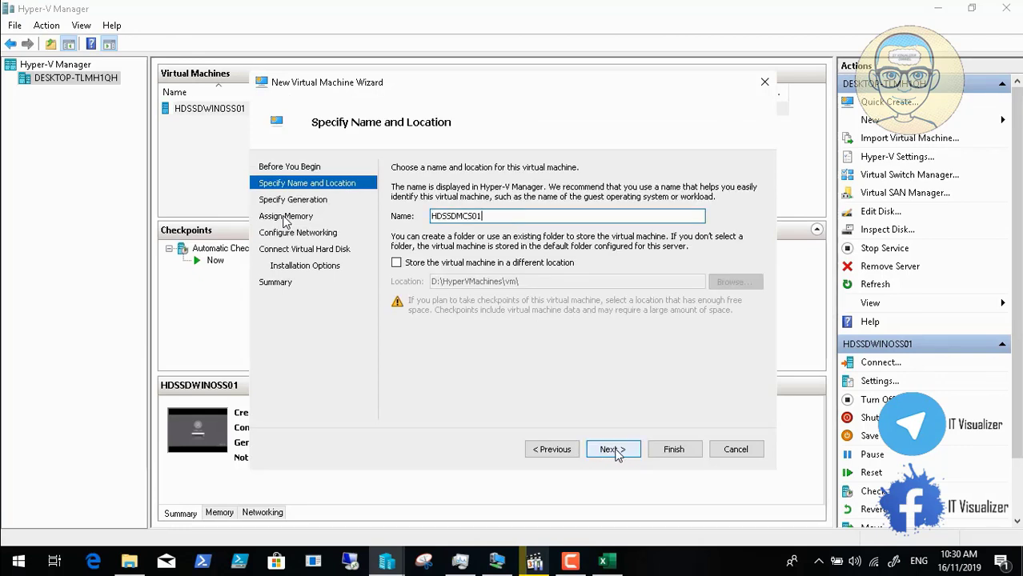
left_click(613, 449)
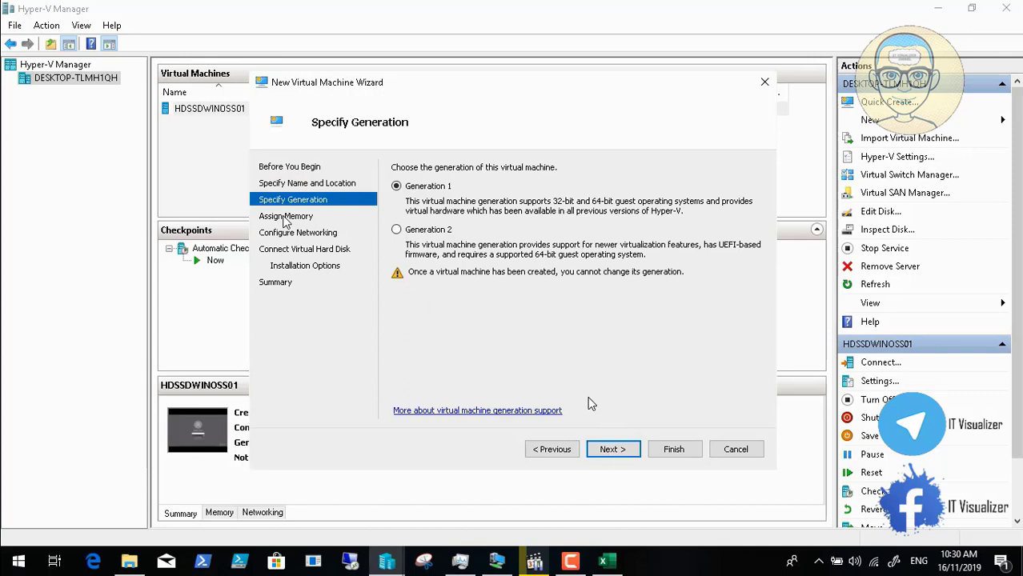
left_click(610, 450)
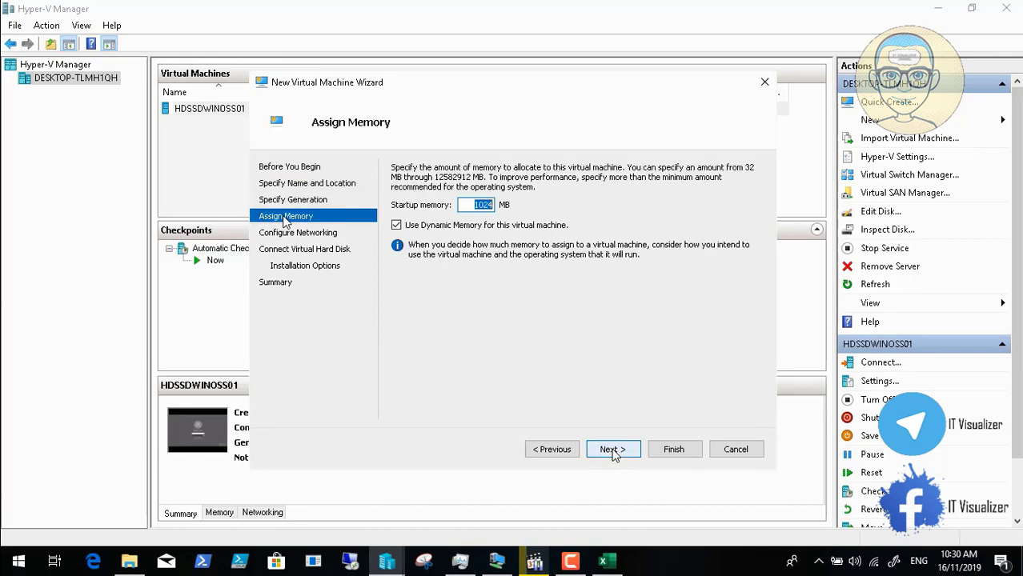
Step: Set startup memory to 2024 MB and connect networking to DCInternalSwitch
left_click(481, 205)
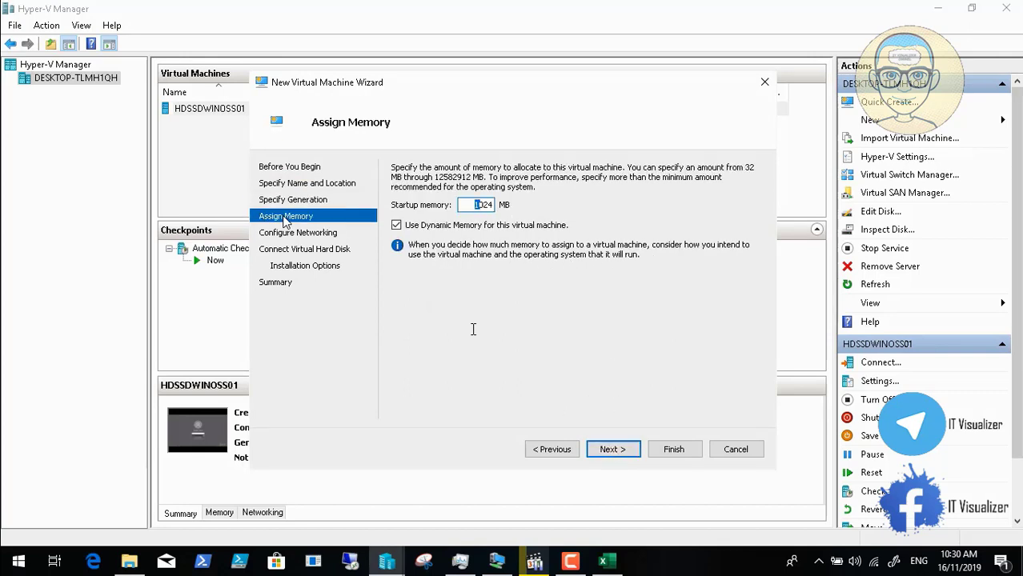
key("BackSpace")
type("2")
left_click(614, 448)
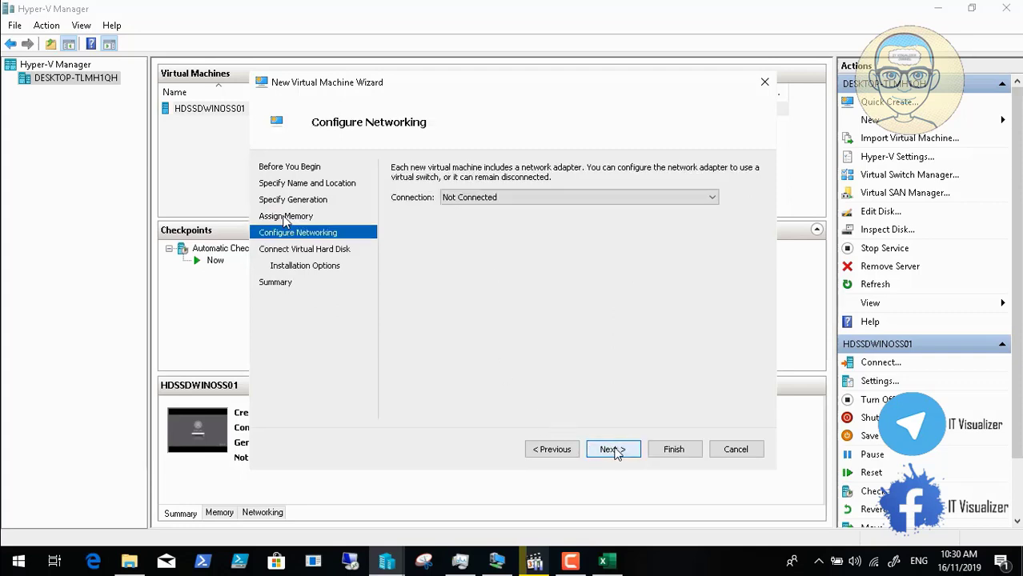
left_click(554, 449)
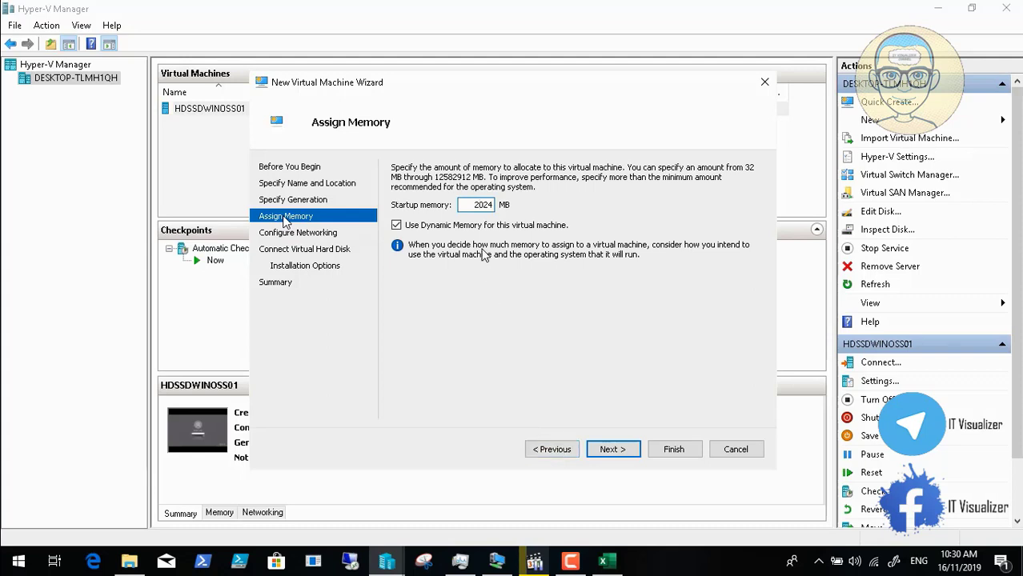
left_click(617, 453)
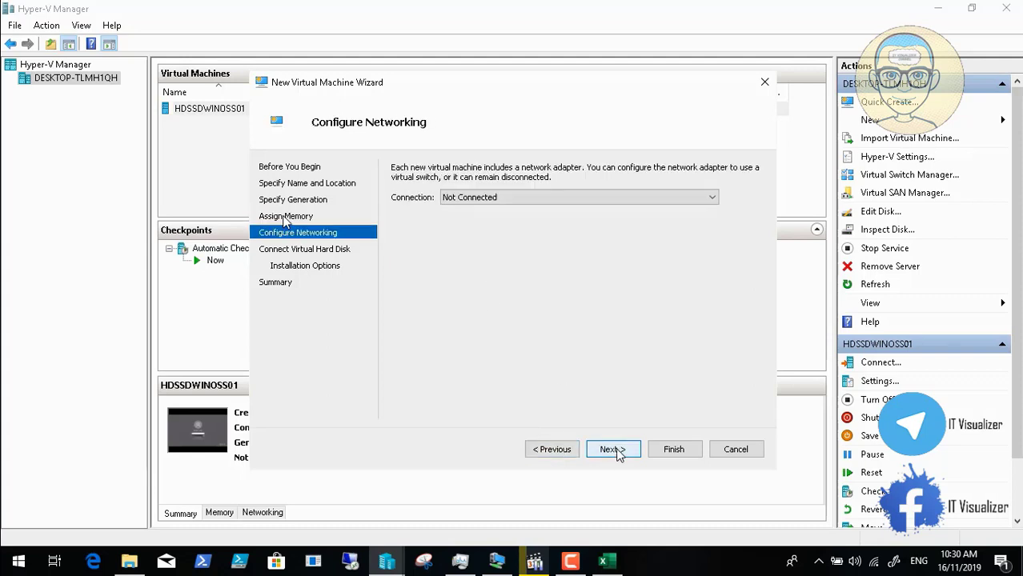
left_click(617, 197)
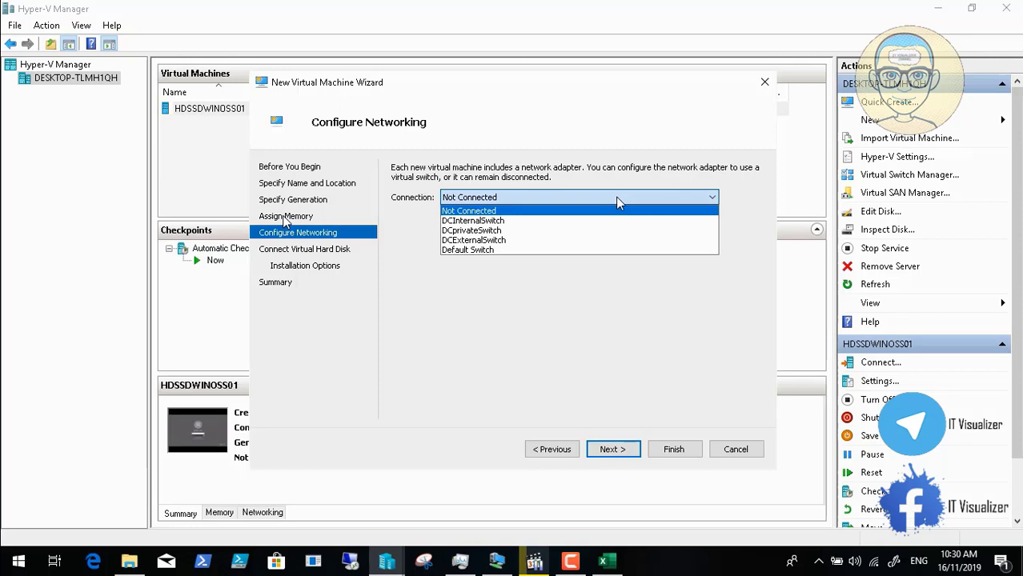
left_click(587, 229)
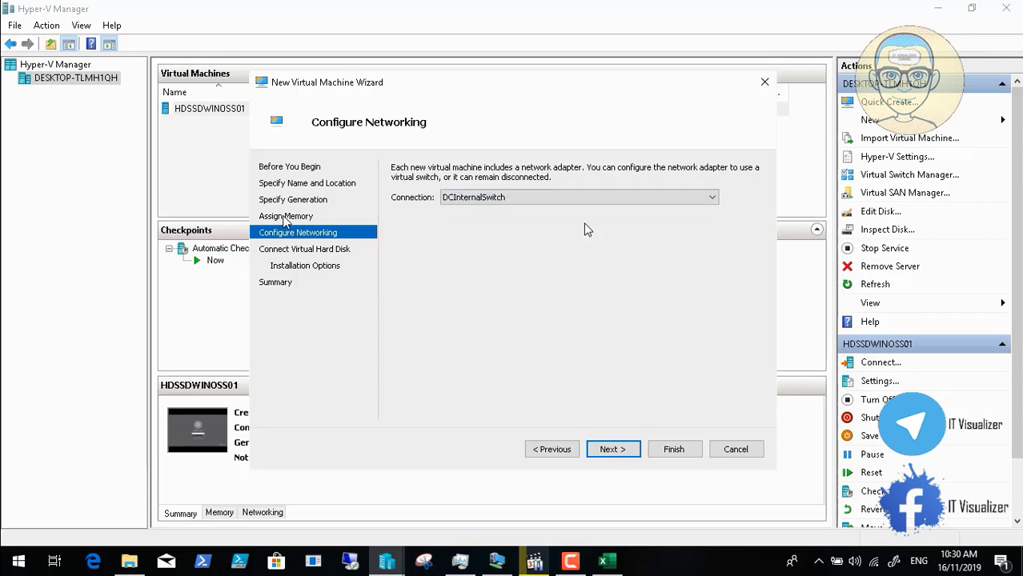
Step: Give the virtual hard disk 200 GB and finish creating the VM
left_click(611, 451)
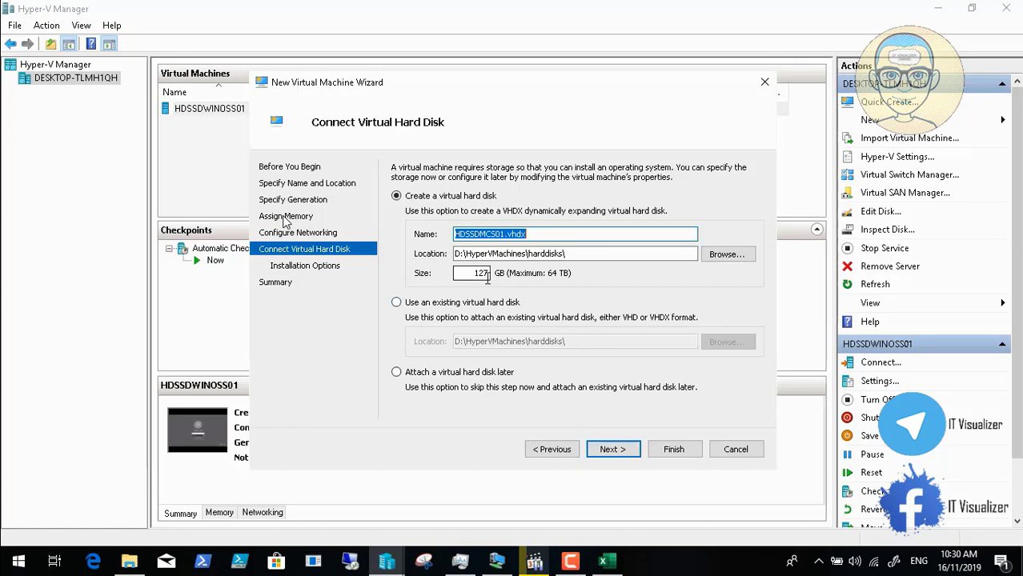
double_click(485, 275)
type("200")
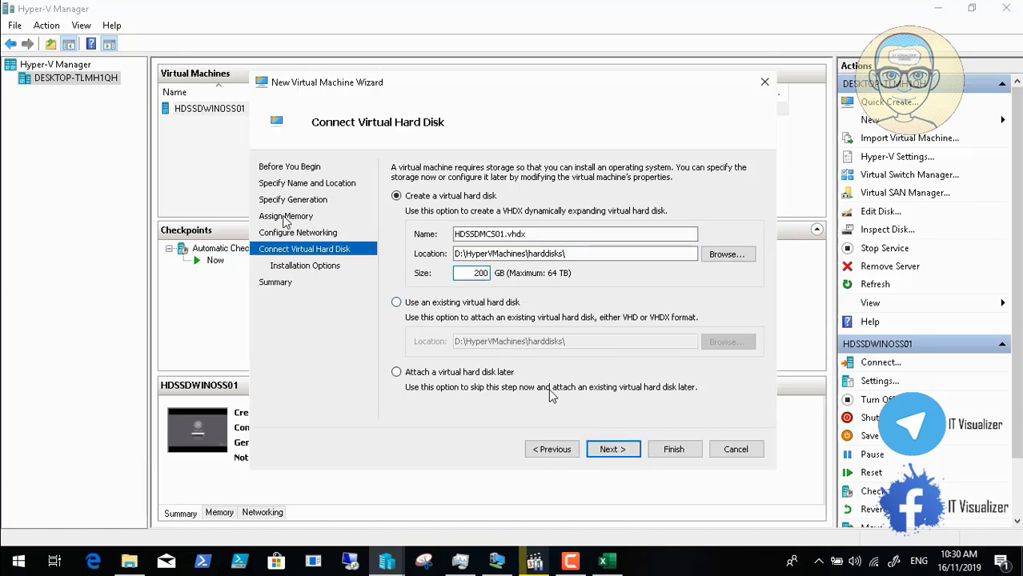
left_click(617, 452)
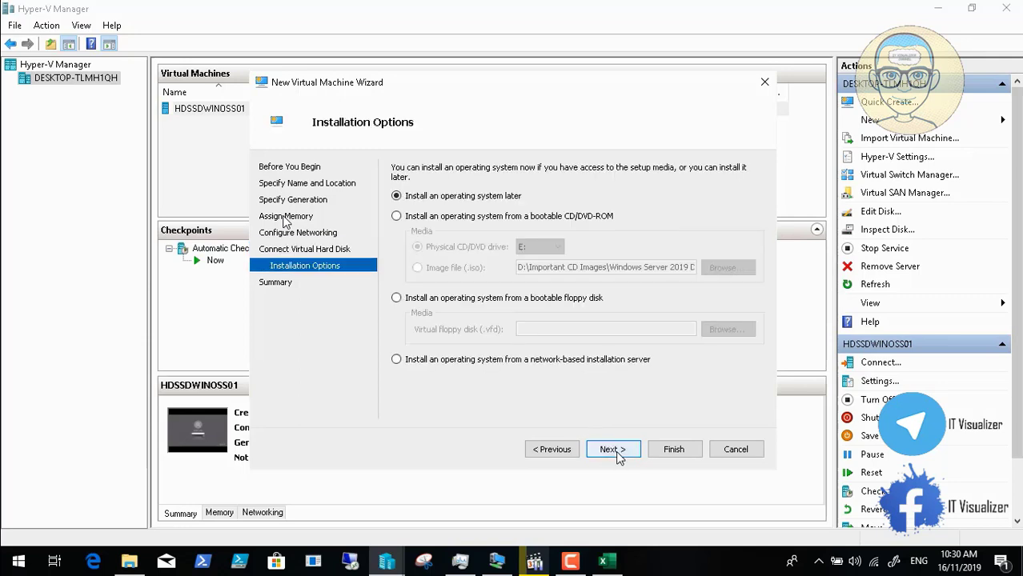
left_click(616, 453)
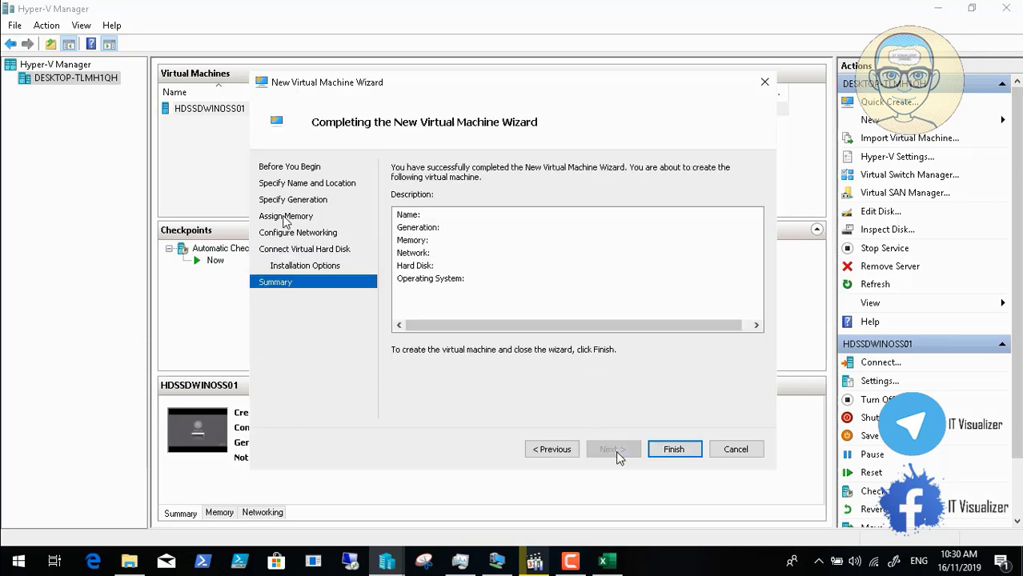
left_click(673, 450)
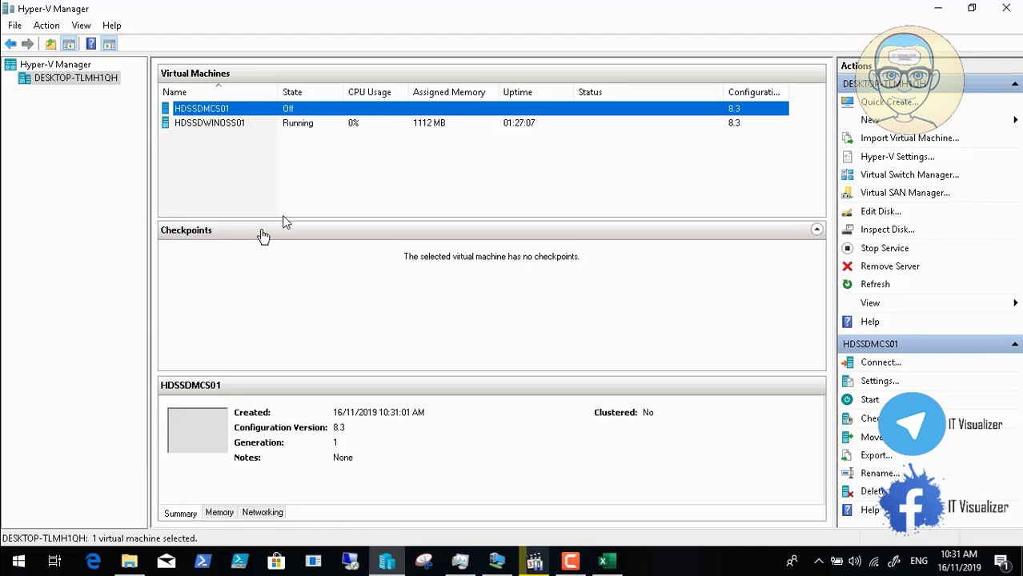
Step: In HDSSDMCS01's settings, enable Guest services under Integration Services
right_click(235, 112)
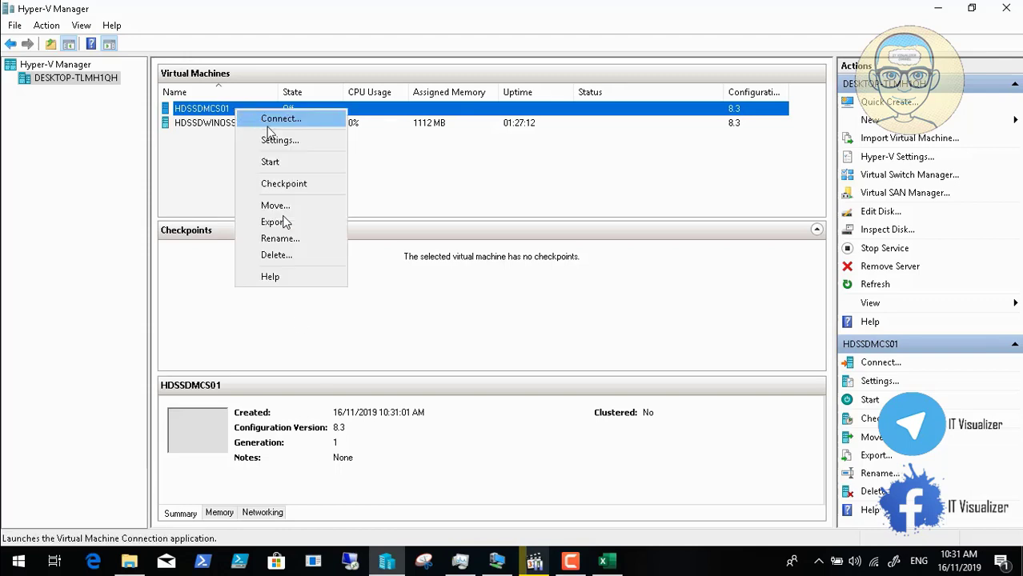
left_click(370, 164)
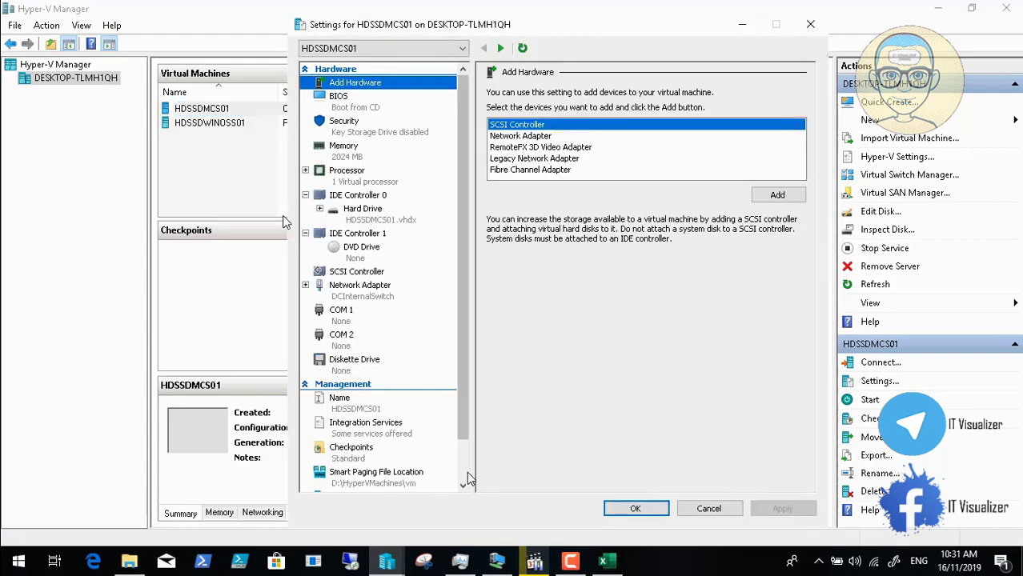
scroll(467, 471, "down", 1)
left_click(400, 403)
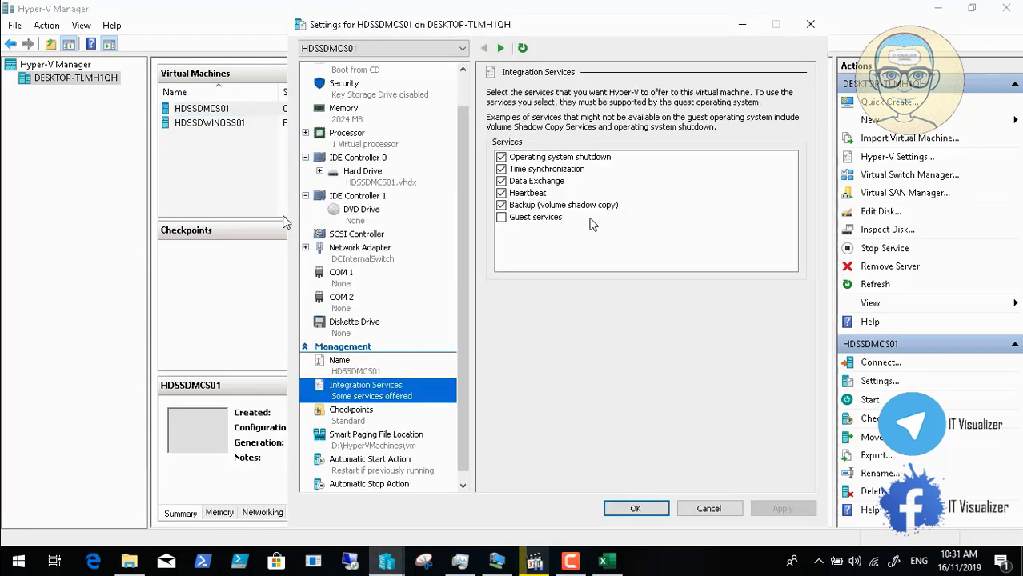
left_click(504, 224)
left_click(501, 218)
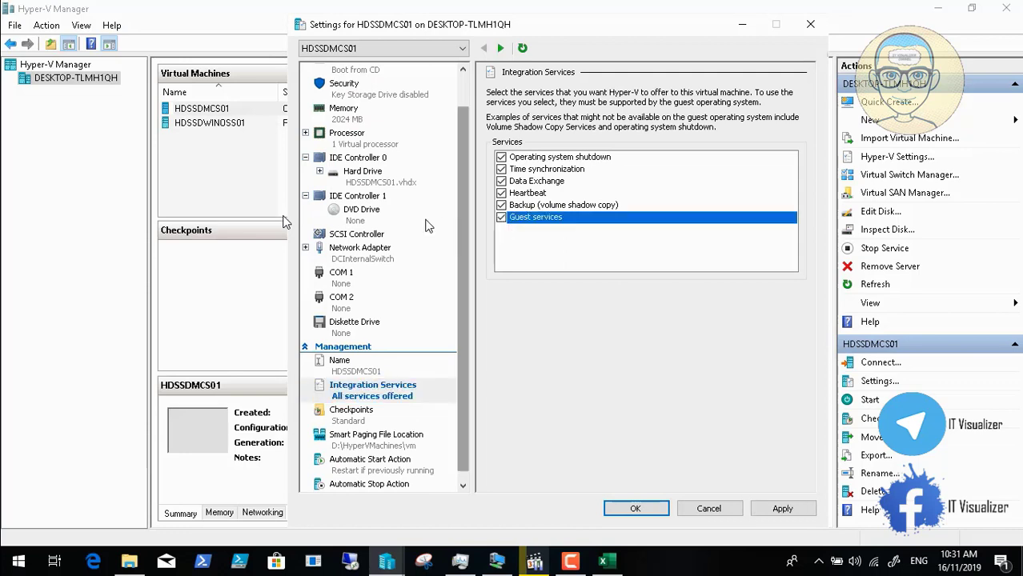
Step: Mount the Windows 10 Enterprise LTSC 2019 ISO as the DVD drive image and apply the settings
left_click(372, 217)
left_click(502, 187)
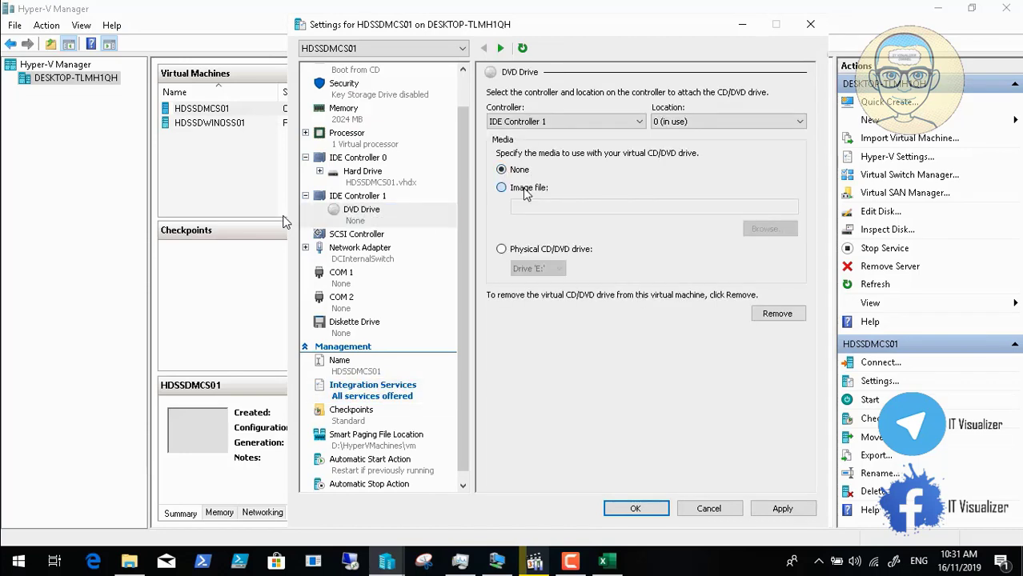
left_click(770, 230)
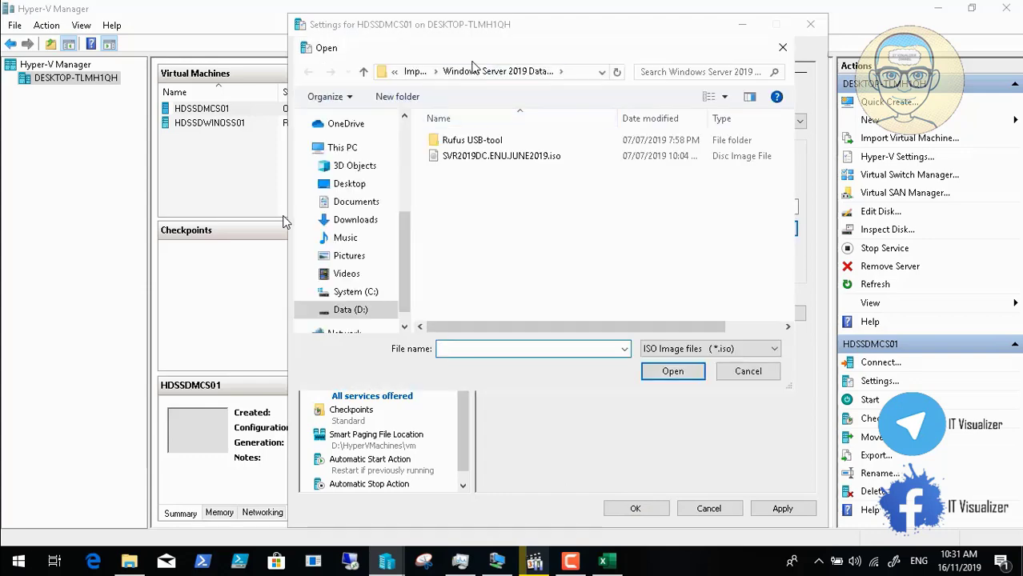
left_click(415, 72)
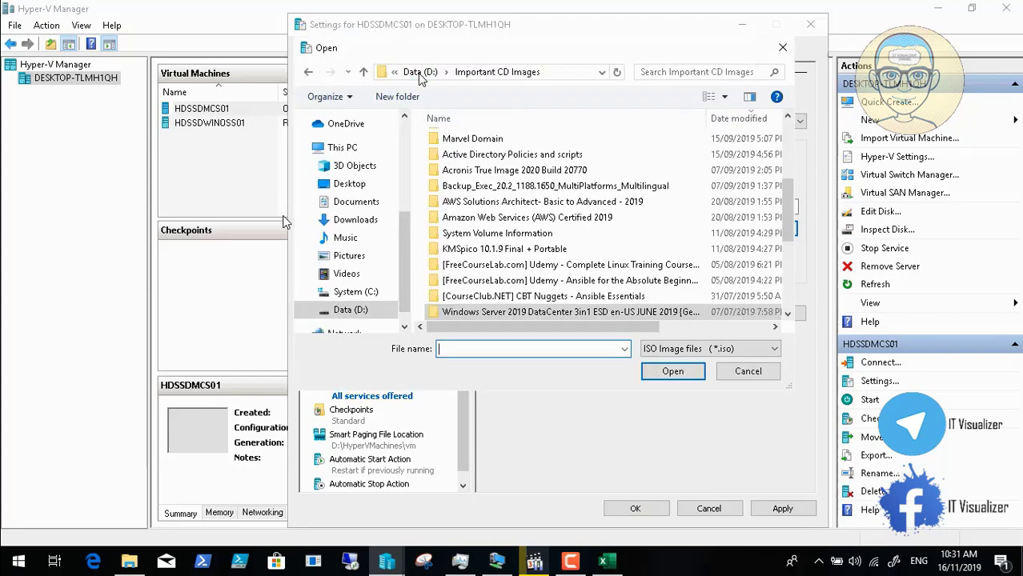
left_click(788, 314)
left_click(788, 314)
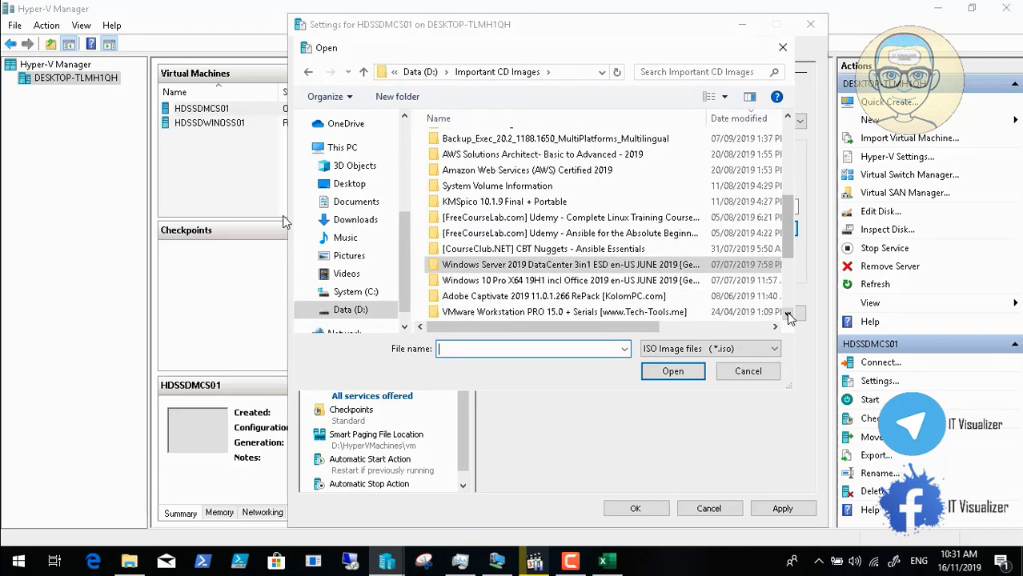
double_click(668, 281)
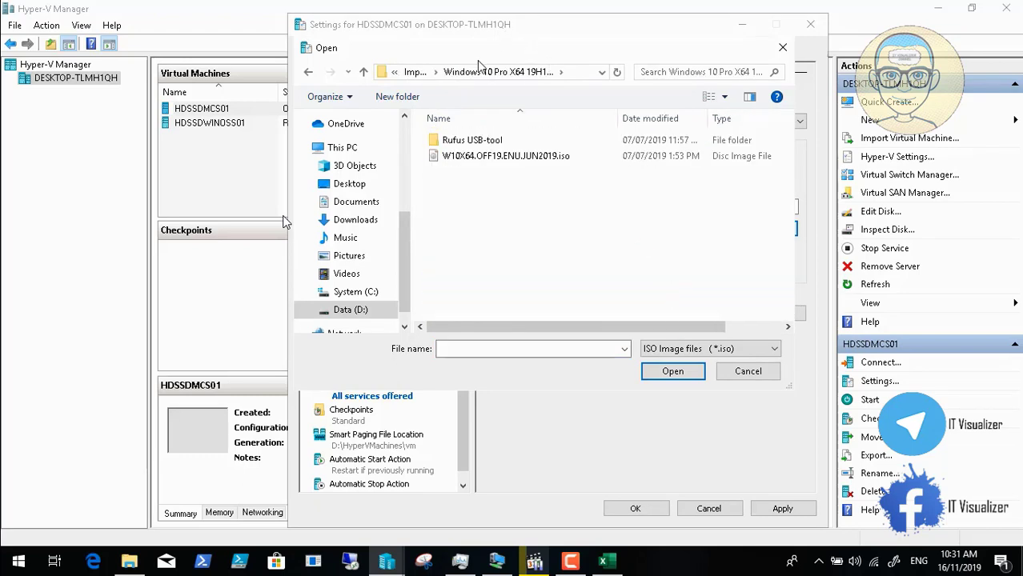
left_click(414, 71)
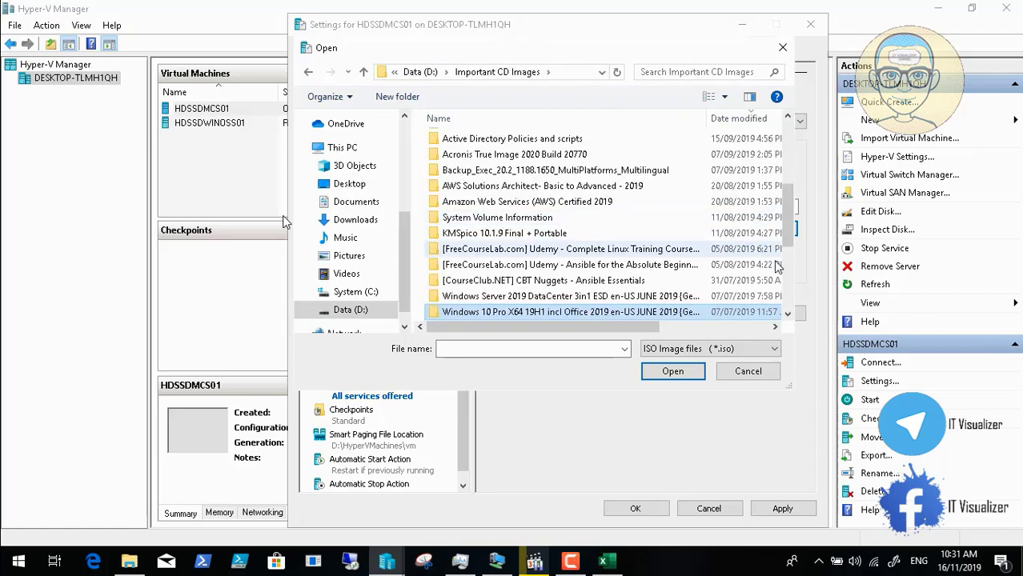
scroll(785, 290, "down", 4)
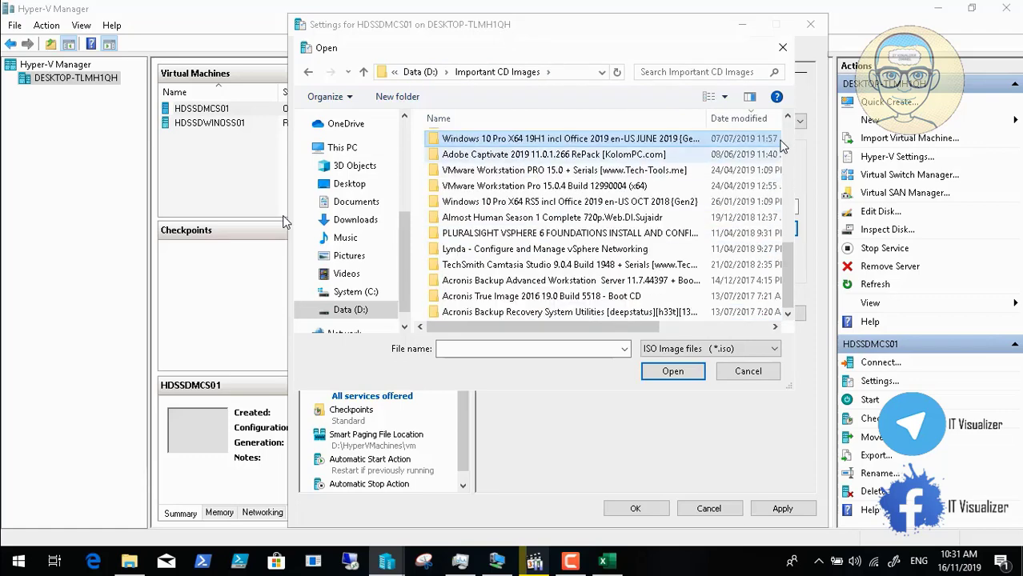
scroll(783, 124, "up", 4)
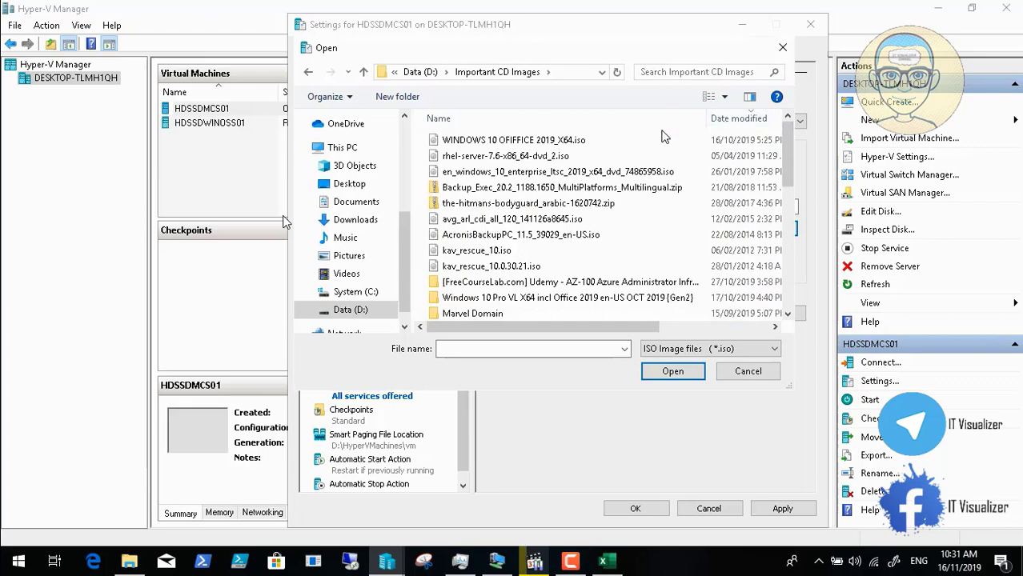
left_click(638, 171)
left_click(670, 374)
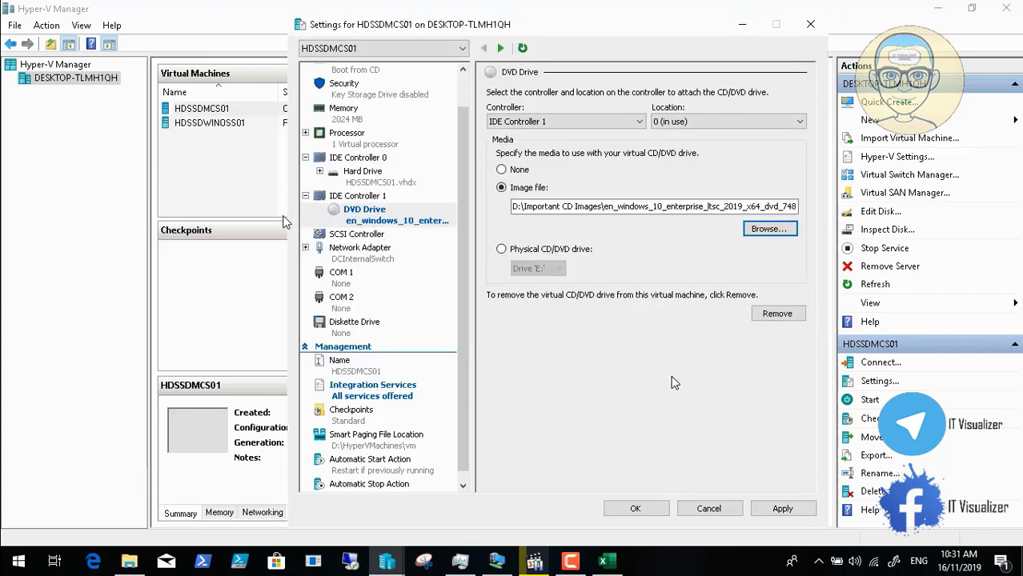
left_click(764, 508)
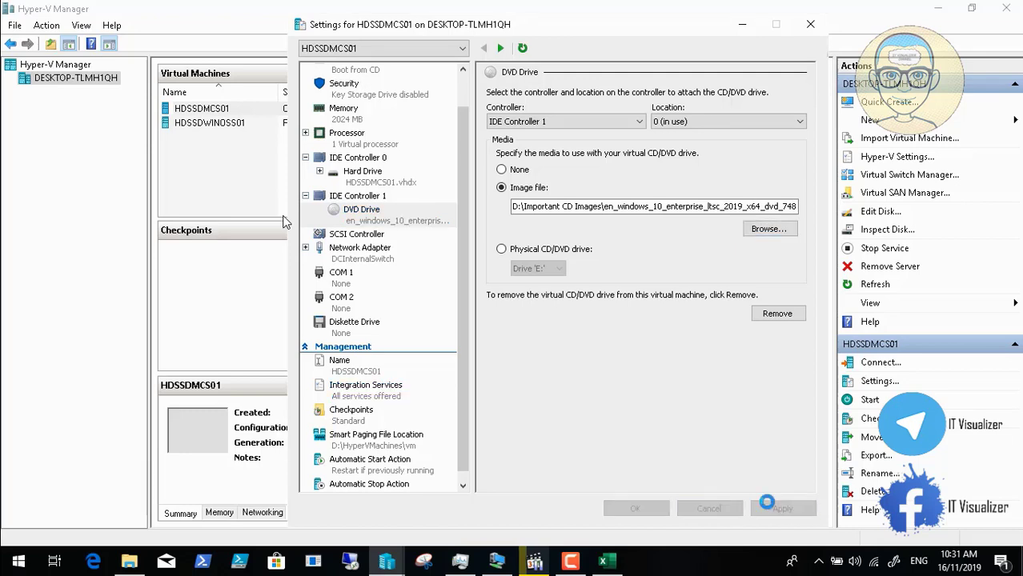
left_click(632, 509)
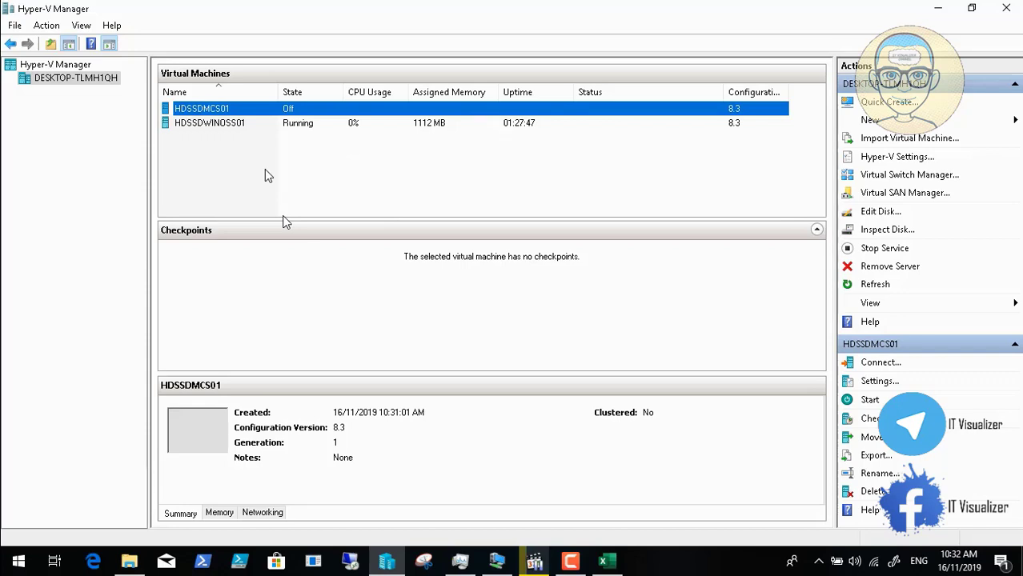
Step: Start HDSSDMCS01, then switch to the Computers.csv spreadsheet
right_click(223, 112)
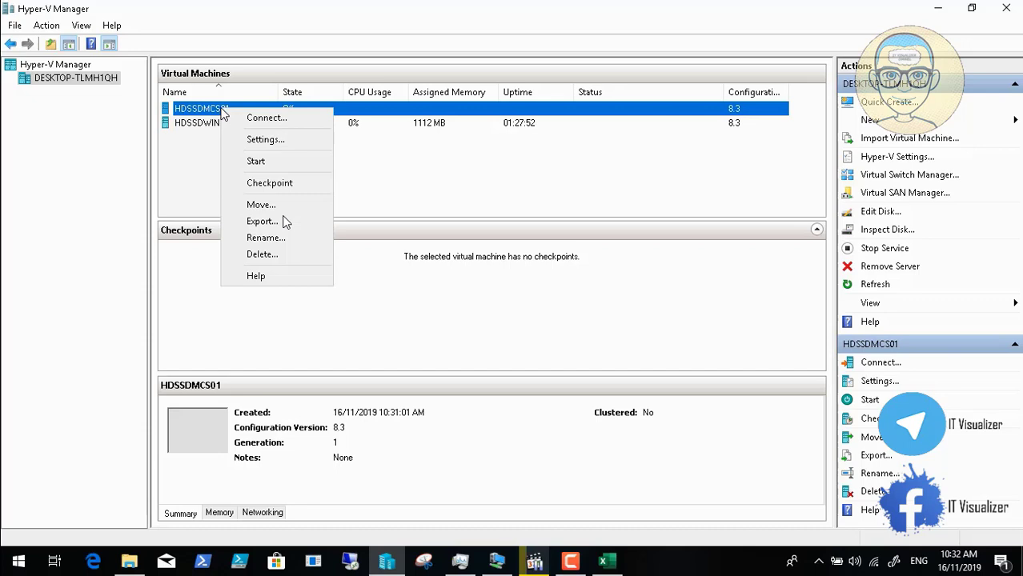
left_click(264, 162)
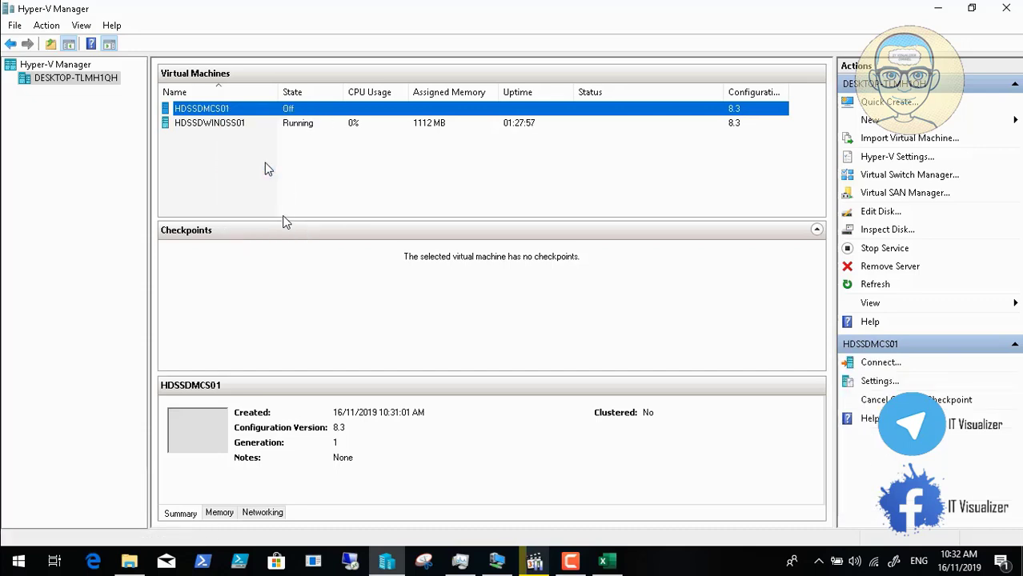
right_click(212, 111)
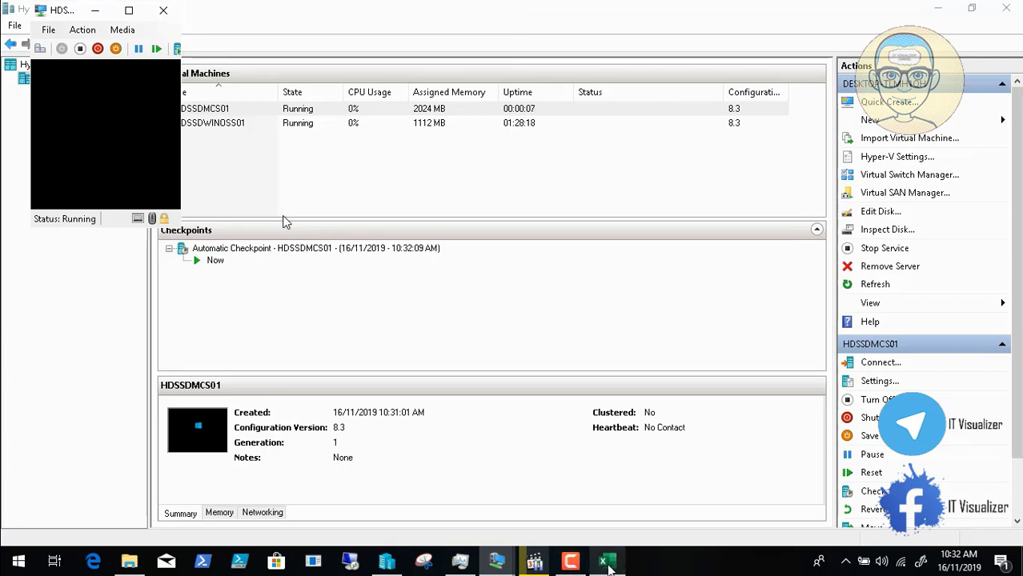
key("alt+Tab")
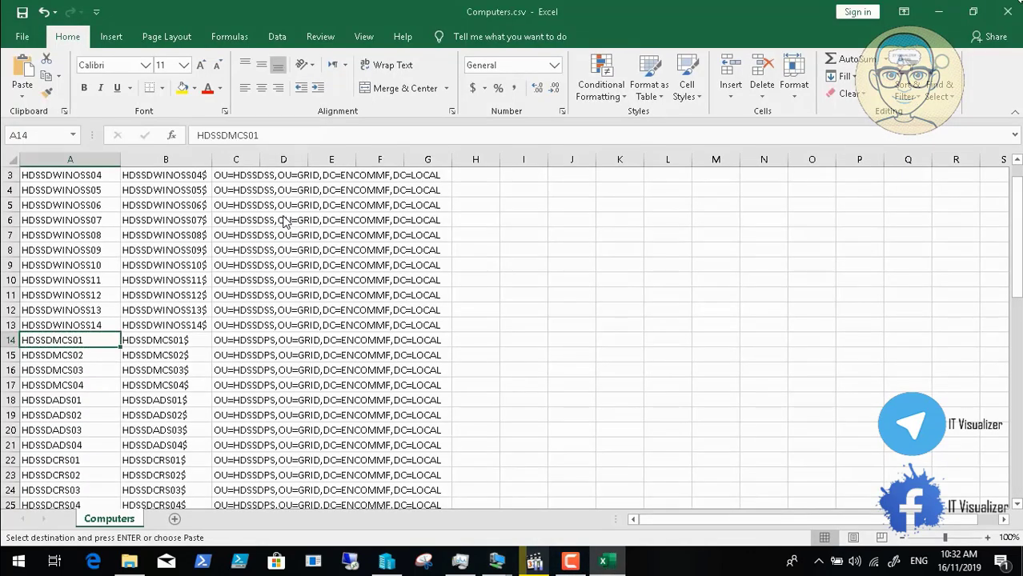
Step: Close Computers.csv in Excel, discarding unsaved changes
left_click(1006, 12)
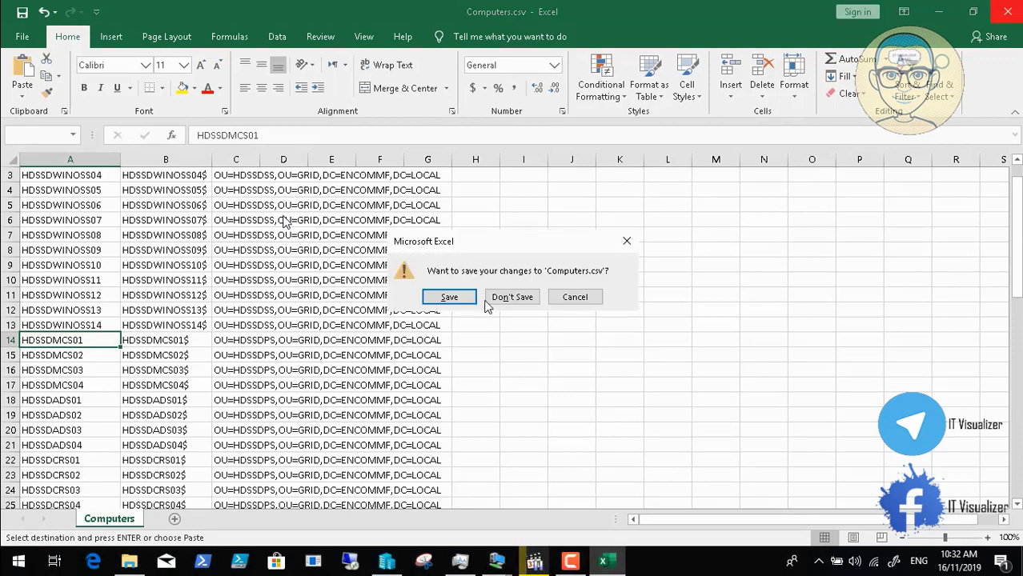
left_click(514, 297)
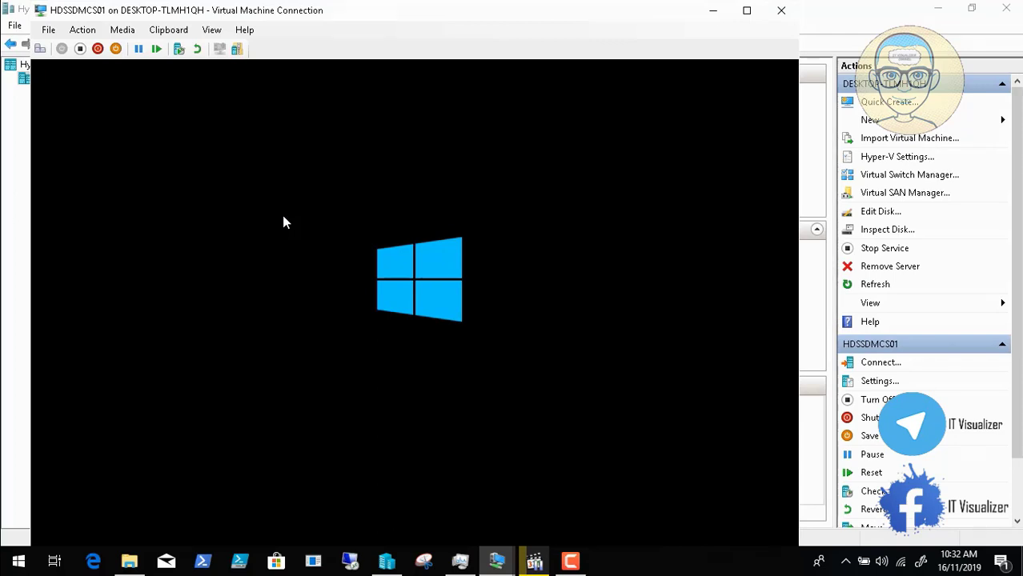
Step: Keep the default language settings, begin installation, and select Windows 10 Enterprise LTSC
left_click(569, 561)
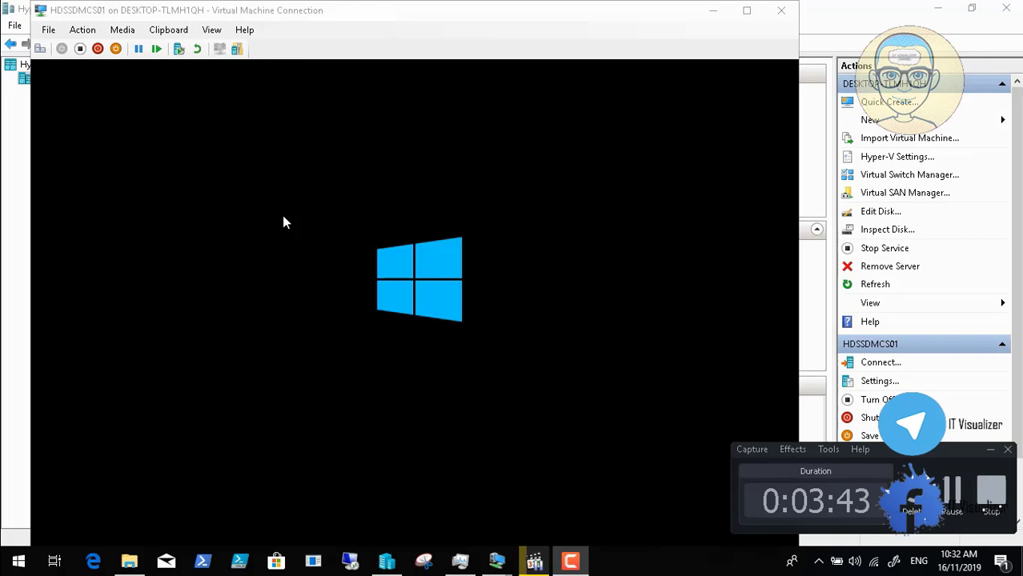
left_click(955, 485)
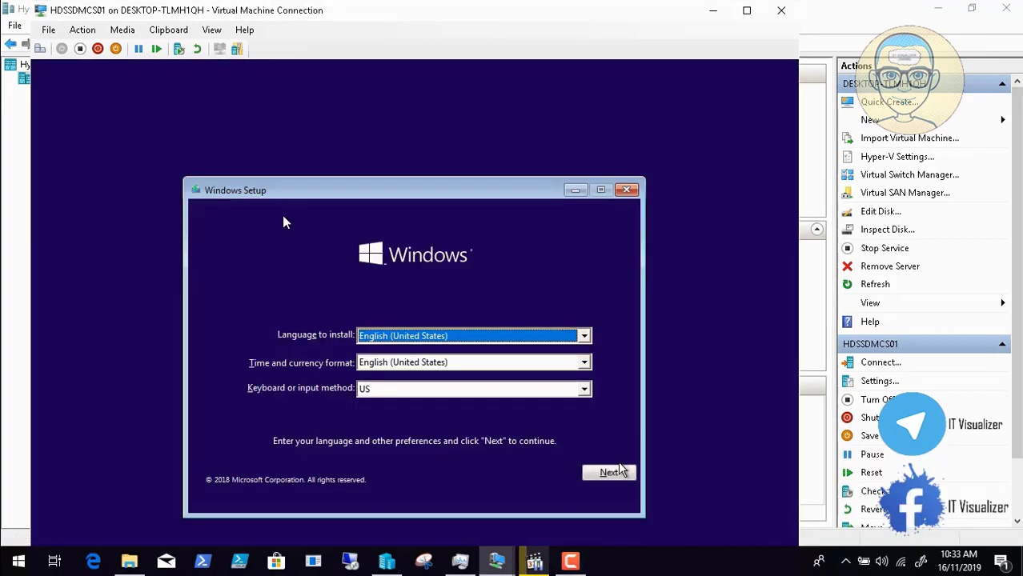
left_click(611, 473)
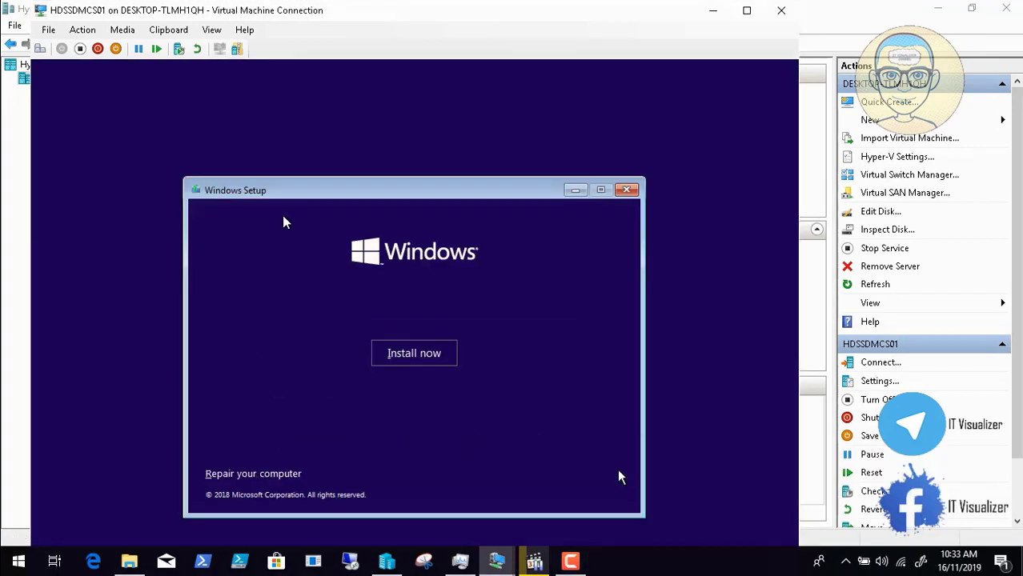
left_click(420, 345)
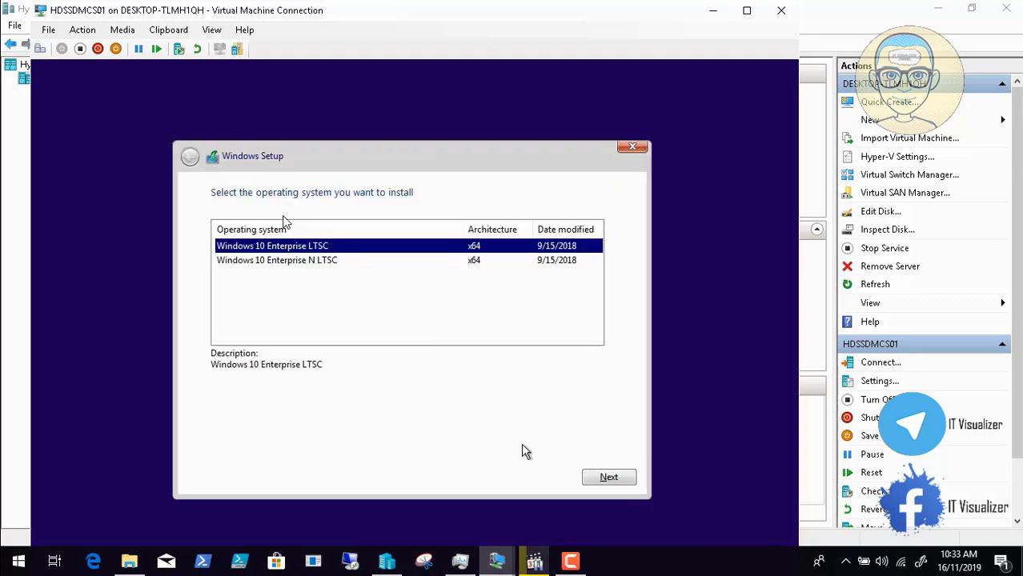
left_click(608, 478)
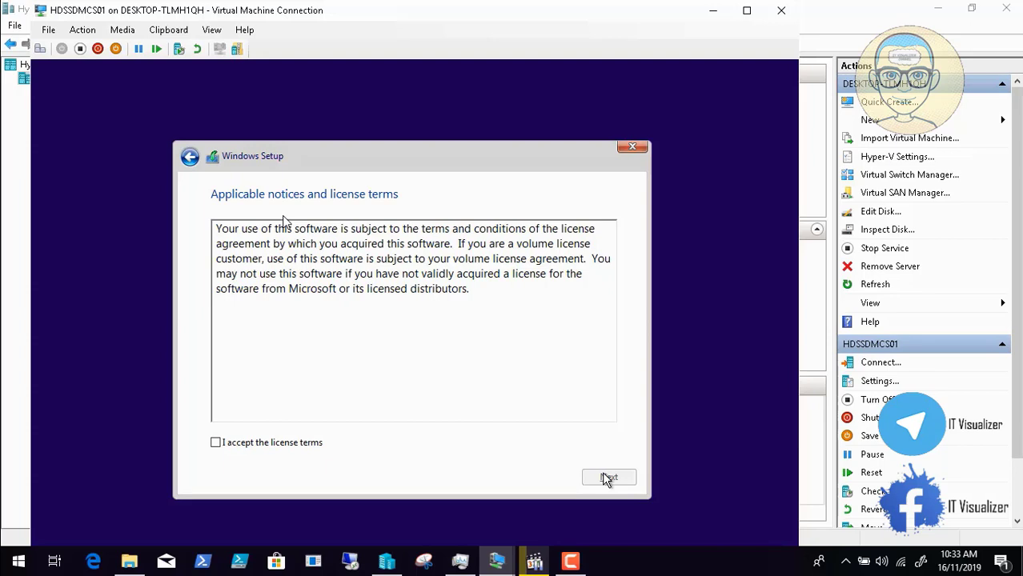
Step: Accept the license terms and choose Custom: Install Windows only (advanced)
left_click(295, 444)
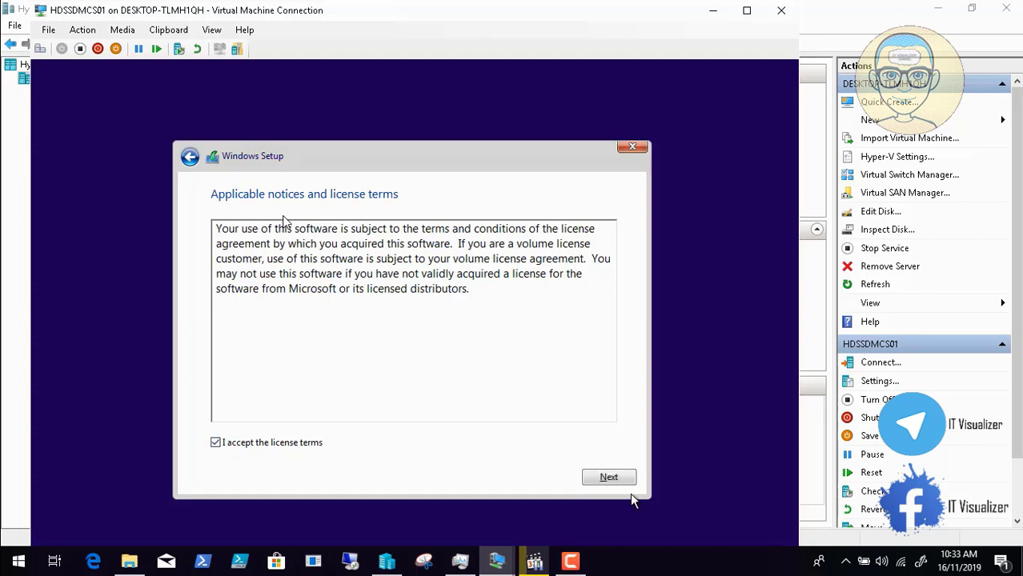
left_click(608, 478)
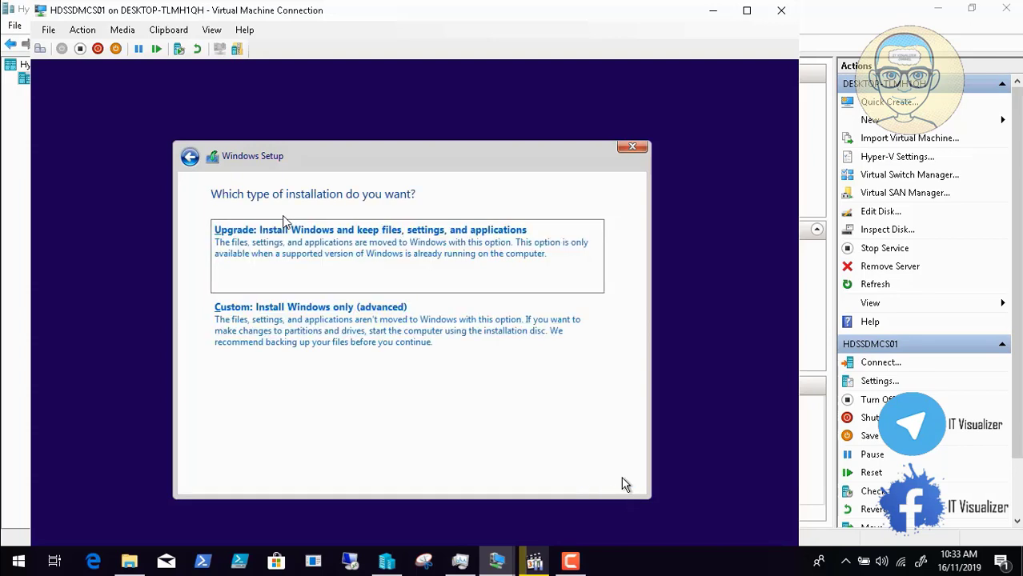
left_click(426, 317)
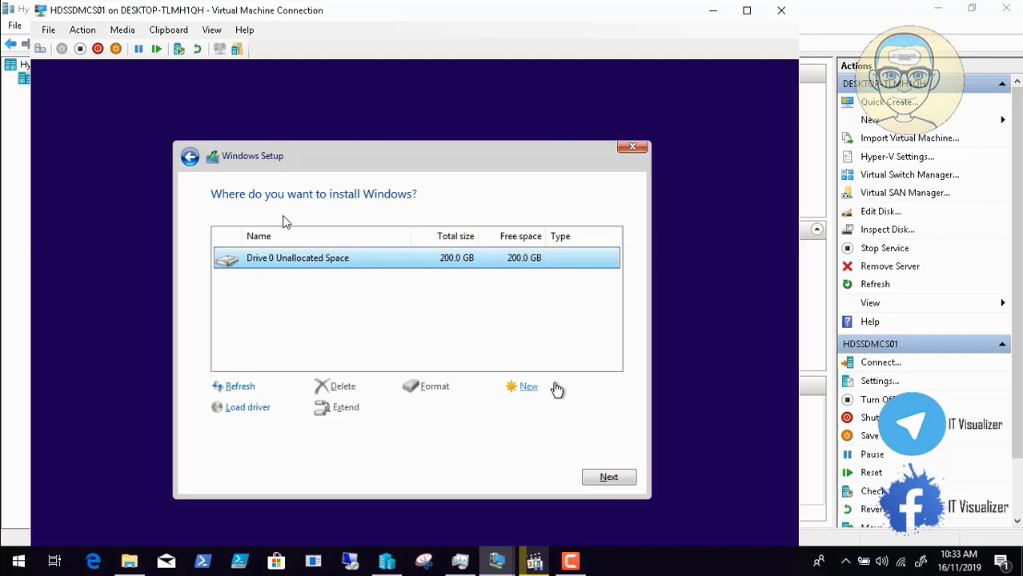
Step: Create a 100000 MB partition, letting setup add its system partitions
left_click(530, 388)
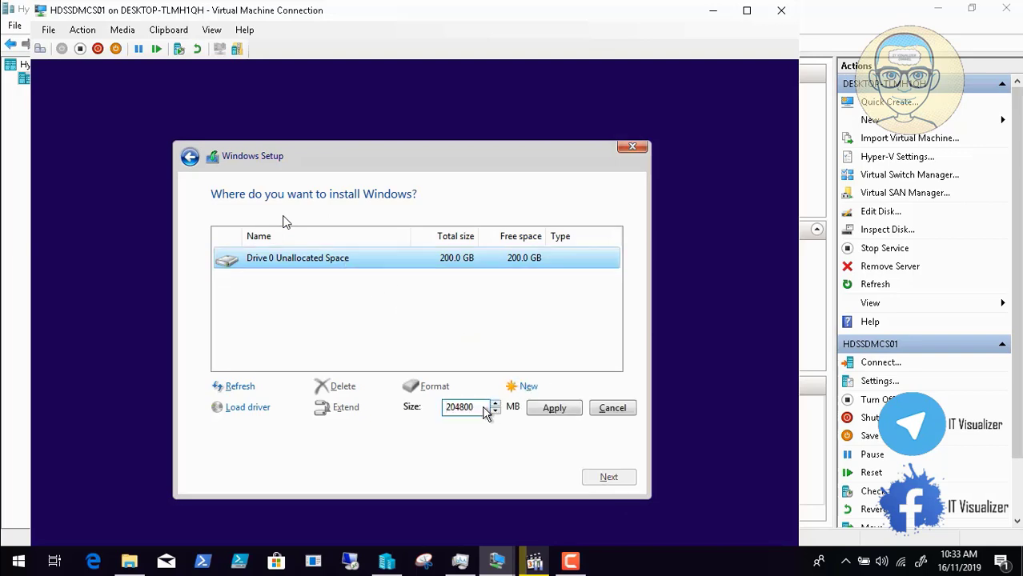
key("BackSpace")
key("BackSpace")
key("BackSpace")
key("BackSpace")
key("BackSpace")
key("BackSpace")
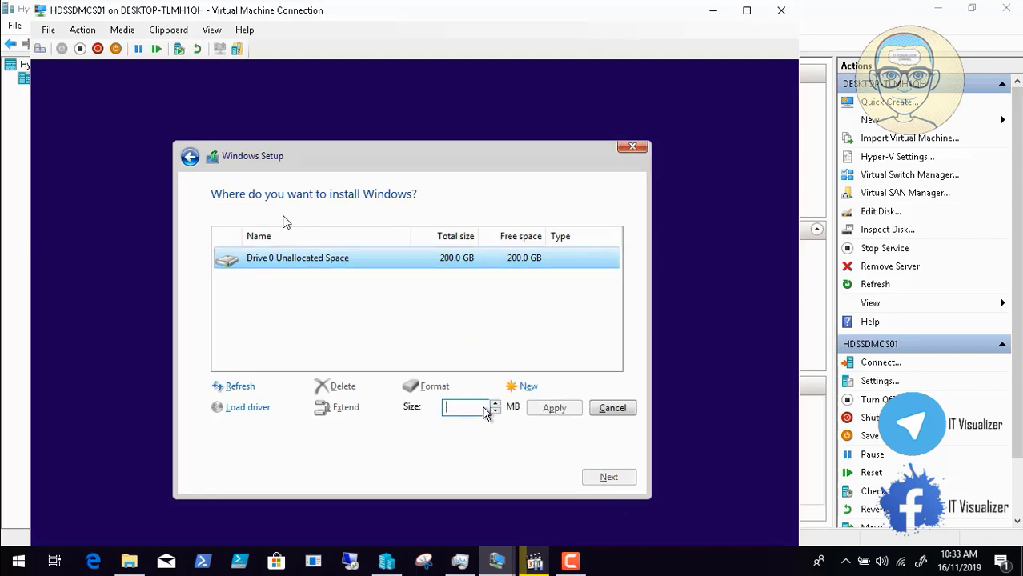
type("100")
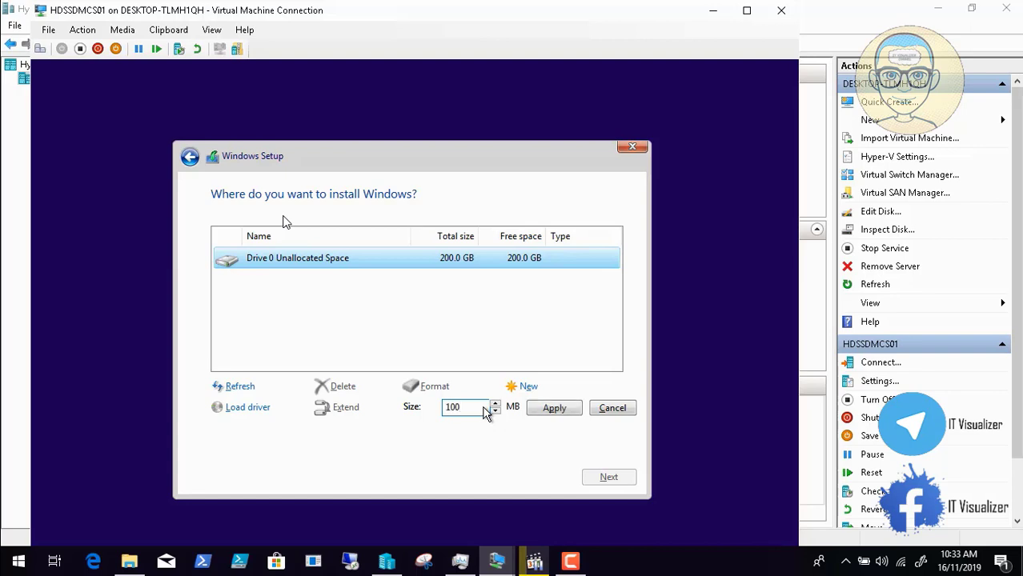
type("000")
left_click(575, 409)
left_click(520, 411)
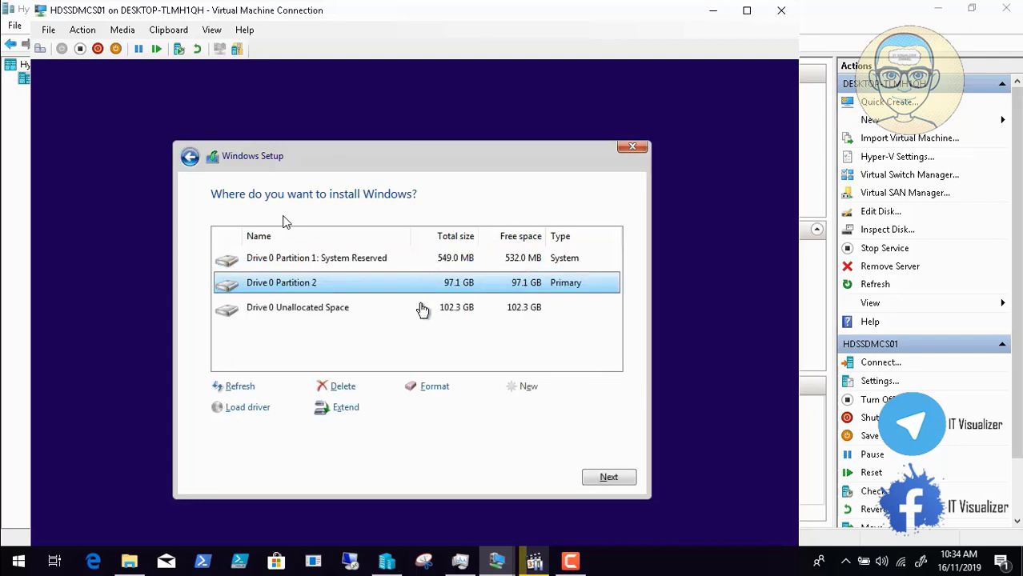
Step: Turn the leftover space into a formatted Partition 3, then install Windows on Partition 2
left_click(422, 311)
left_click(524, 387)
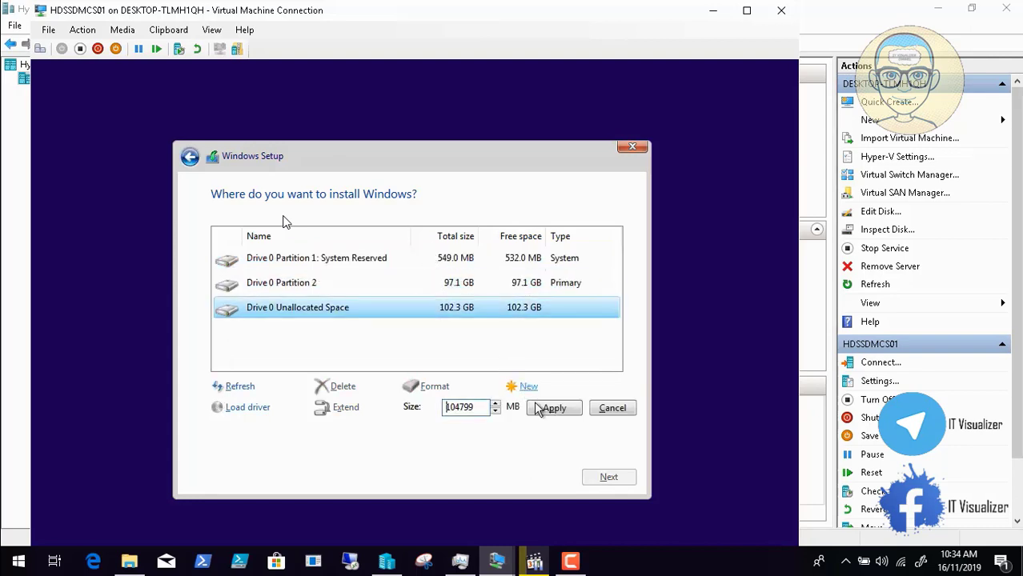
left_click(556, 409)
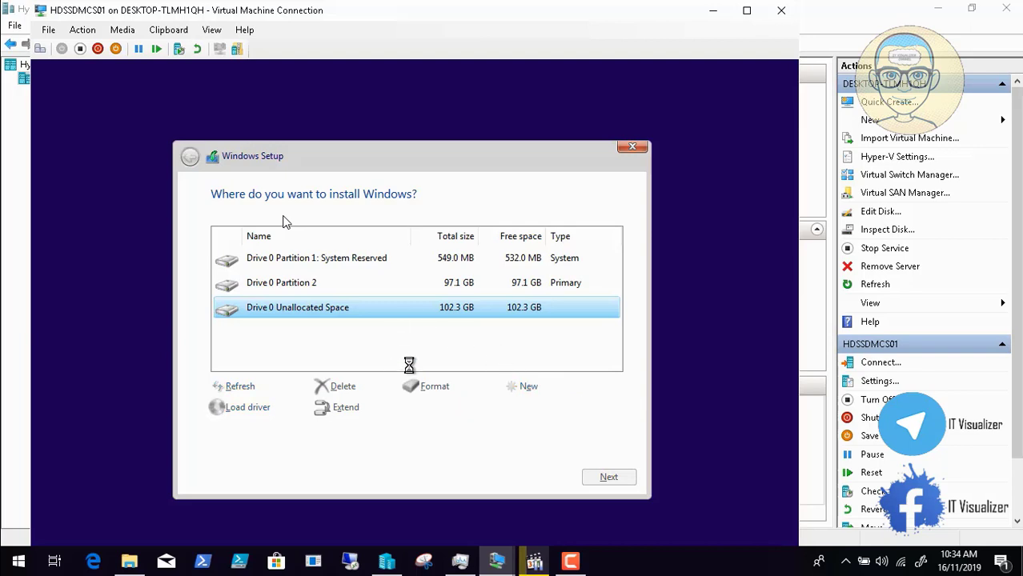
left_click(433, 389)
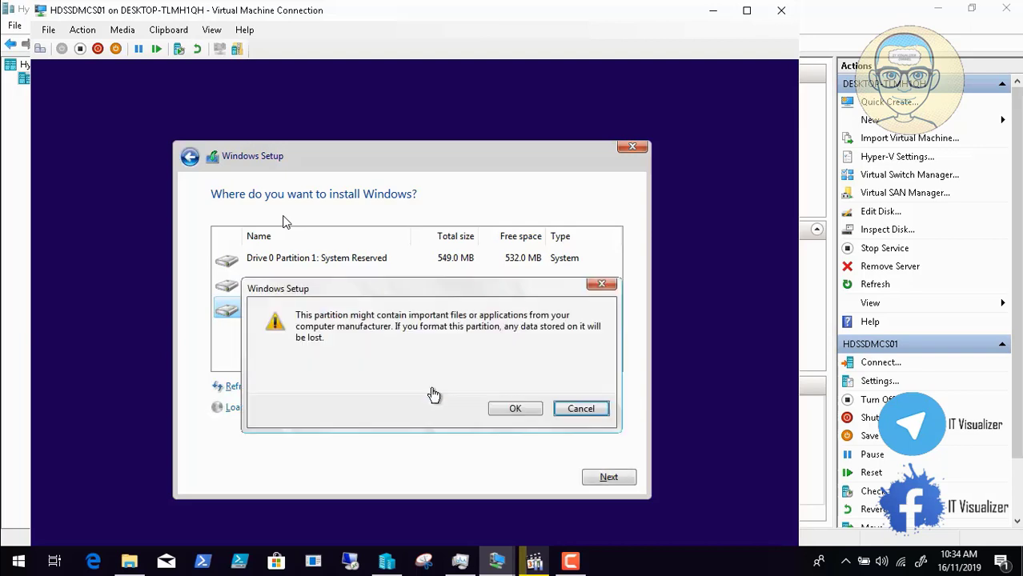
left_click(515, 407)
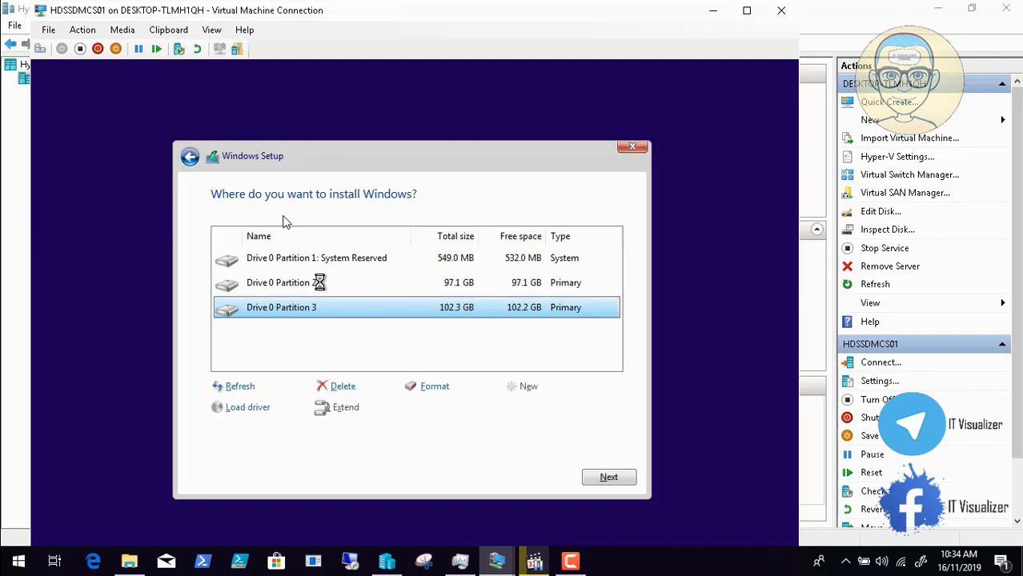
left_click(321, 285)
left_click(610, 477)
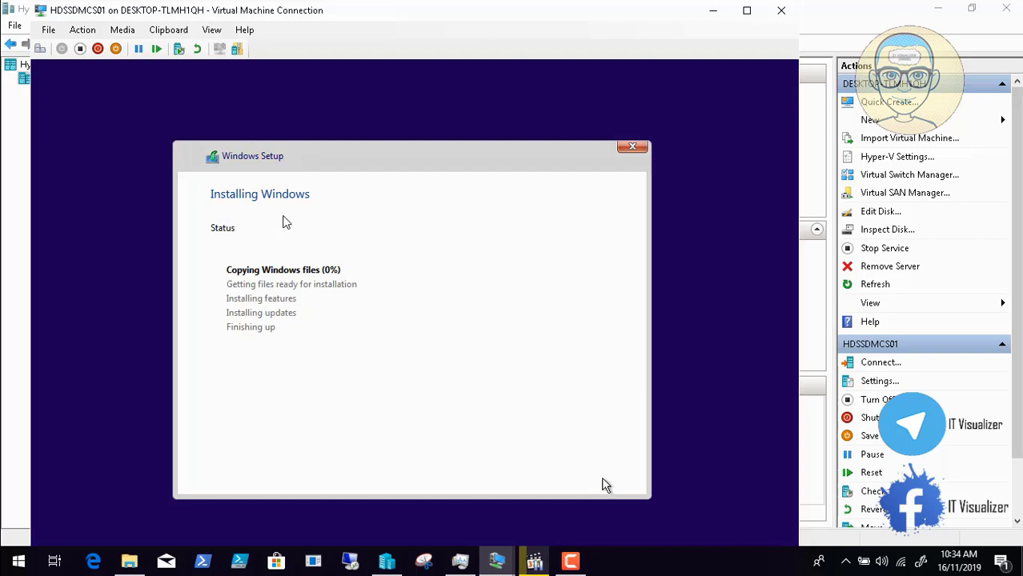
Step: Let Windows setup finish, then restart the HDSSDMCS01 virtual machine
left_click(576, 564)
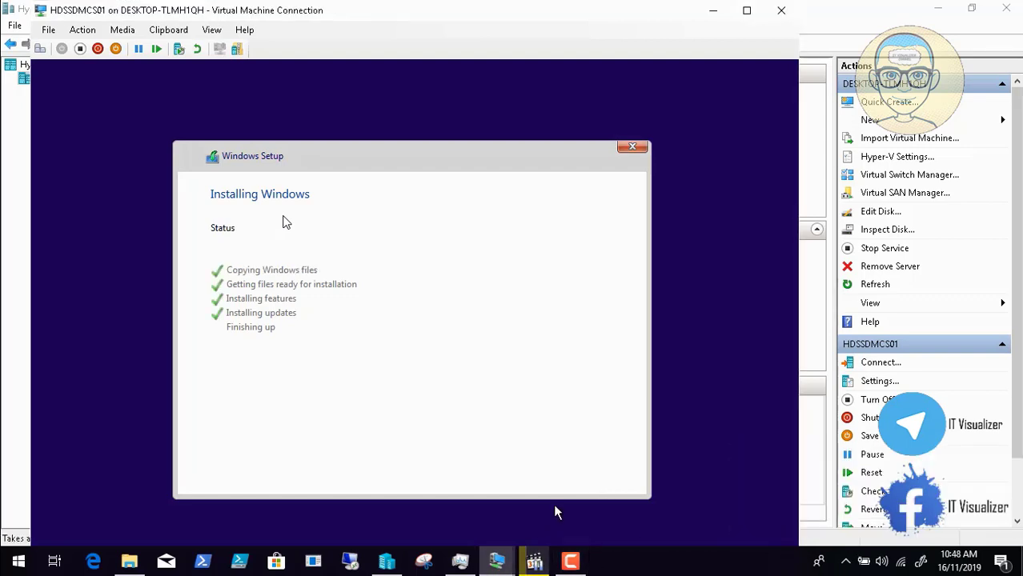
left_click(576, 564)
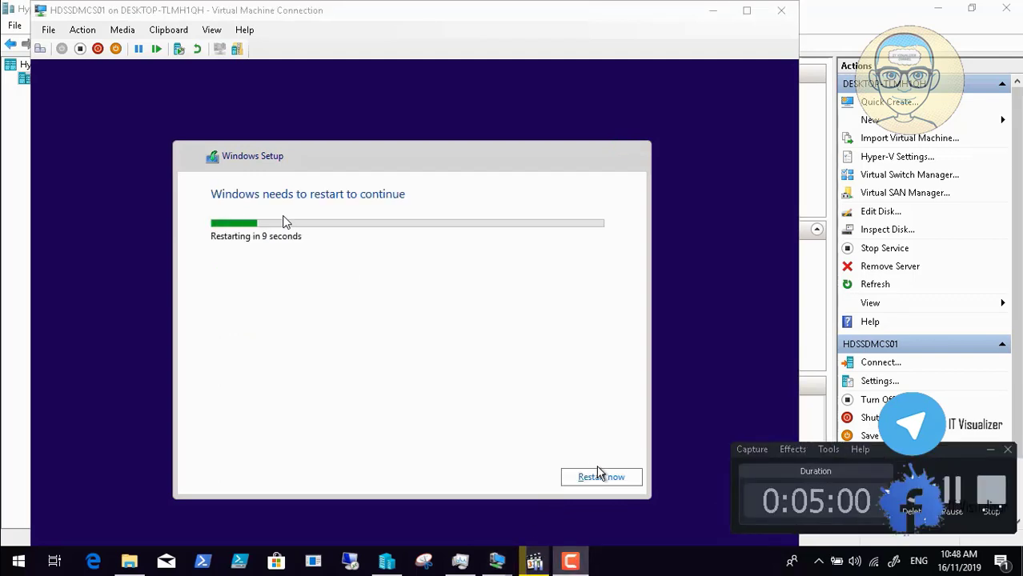
left_click(599, 477)
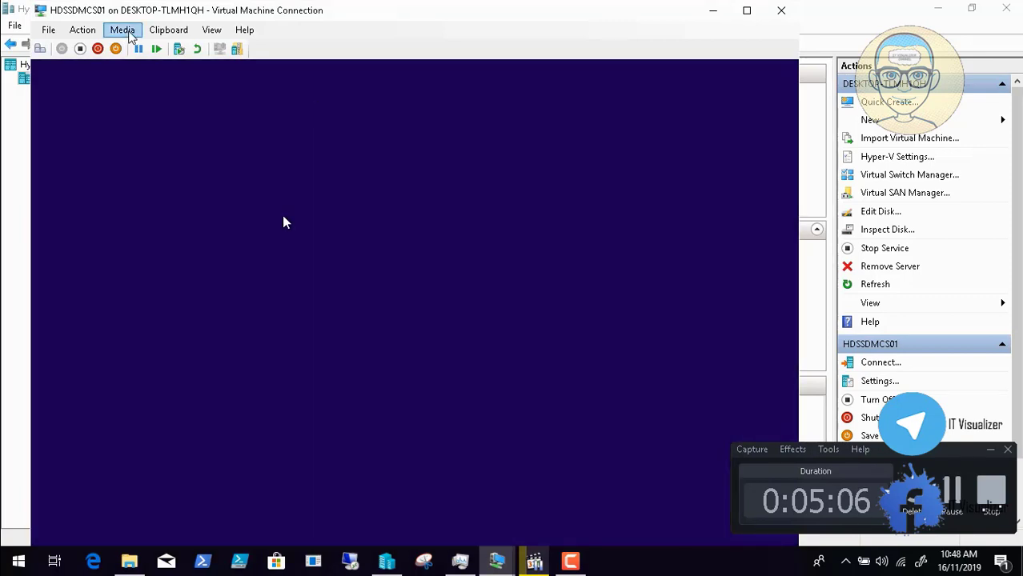
Step: Eject the Windows installation disc image from the VM's DVD drive
left_click(124, 32)
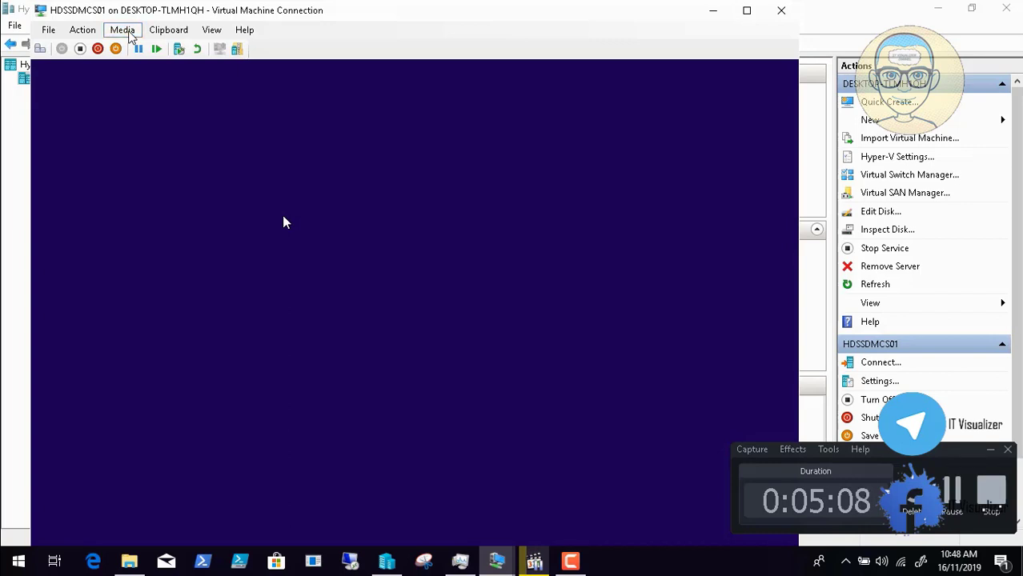
mouse_move(140, 50)
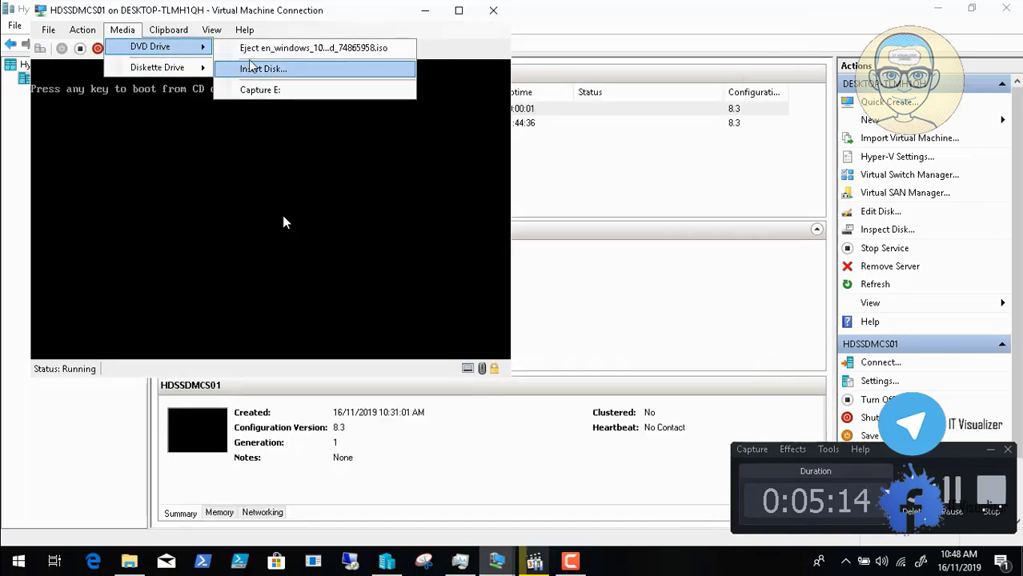
left_click(255, 50)
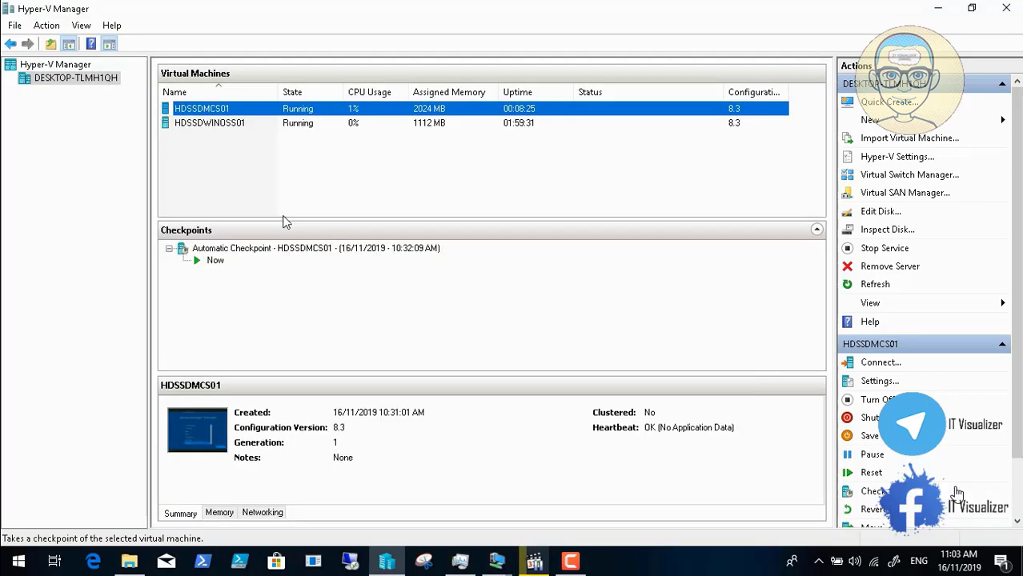
Step: Show the HDSSDMCS01 console full screen and accept United States as the setup region
left_click(497, 564)
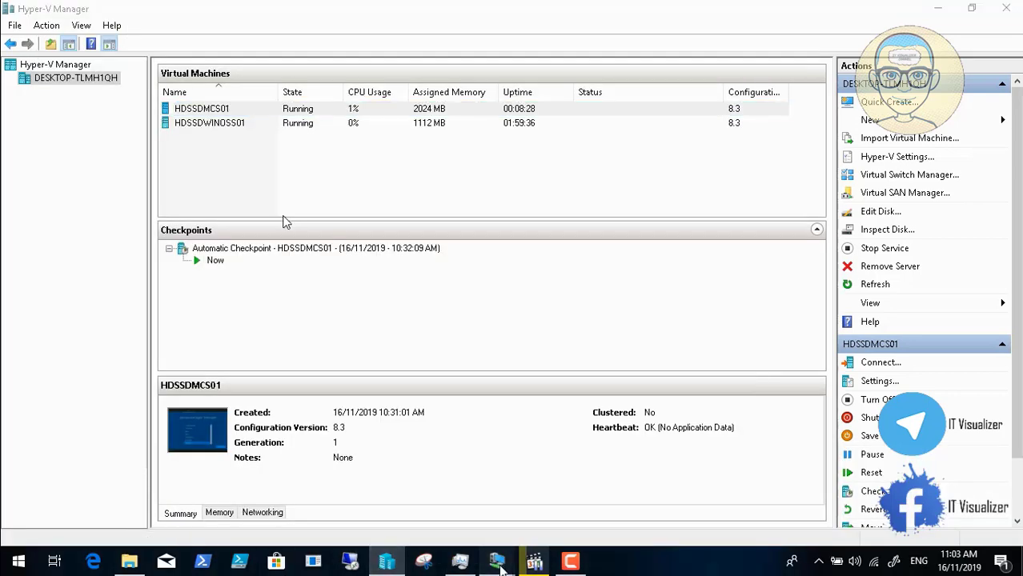
mouse_move(498, 560)
left_click(553, 512)
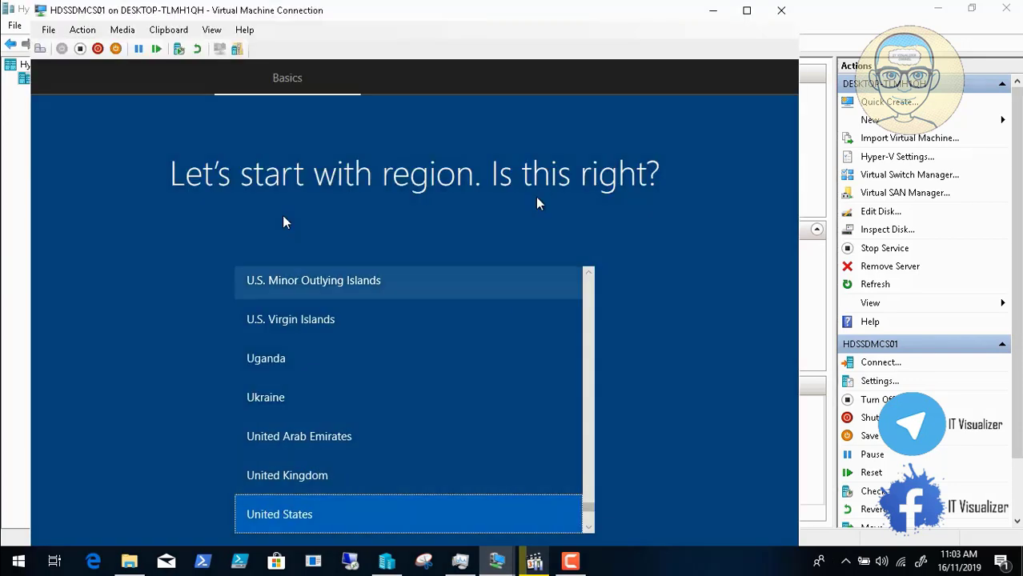
left_click(210, 30)
left_click(221, 45)
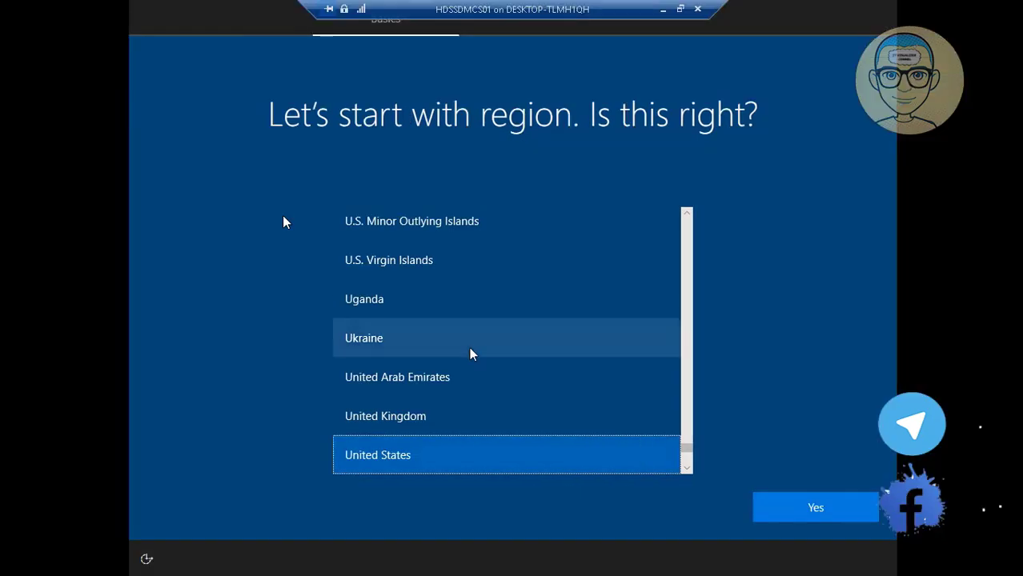
left_click(795, 510)
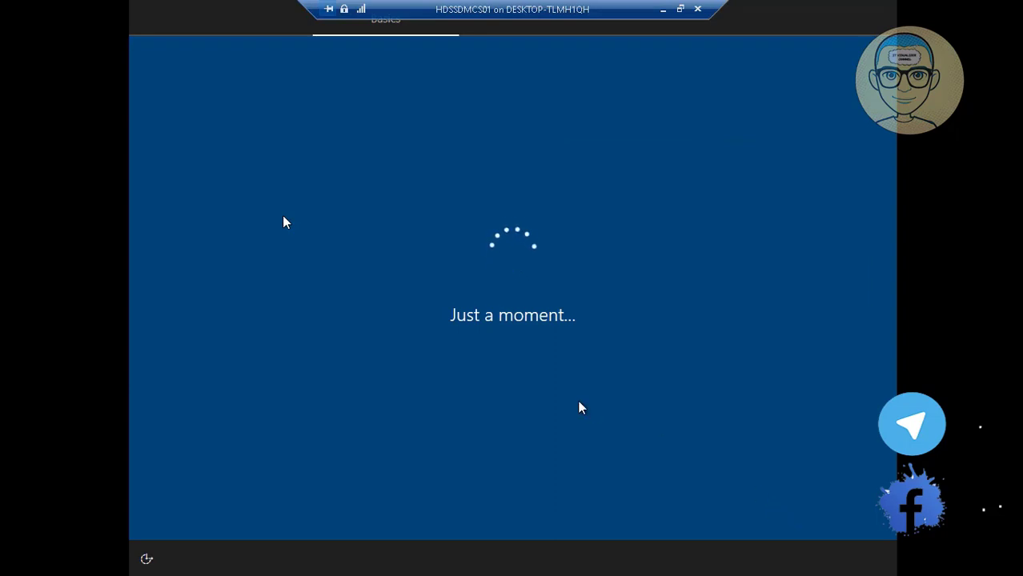
left_click(664, 10)
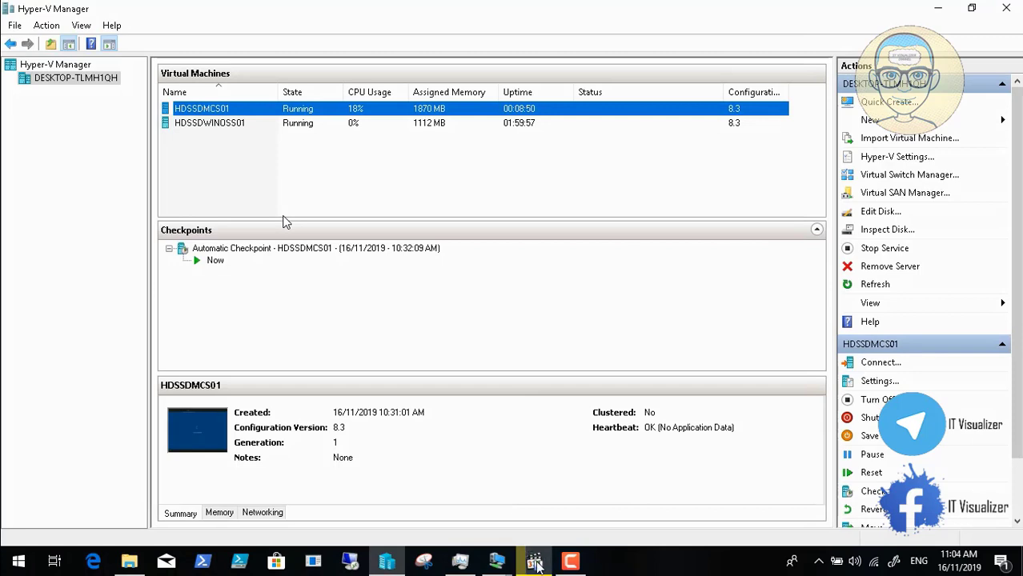
Step: Accept the US keyboard layout and skip adding a second layout in HDSSDMCS01 setup
left_click(570, 560)
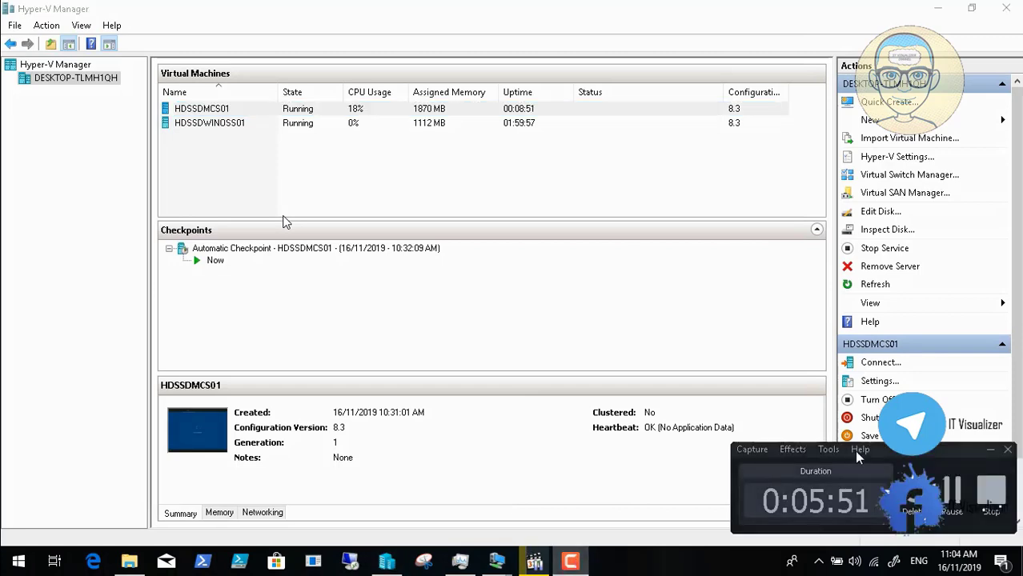
left_click(950, 490)
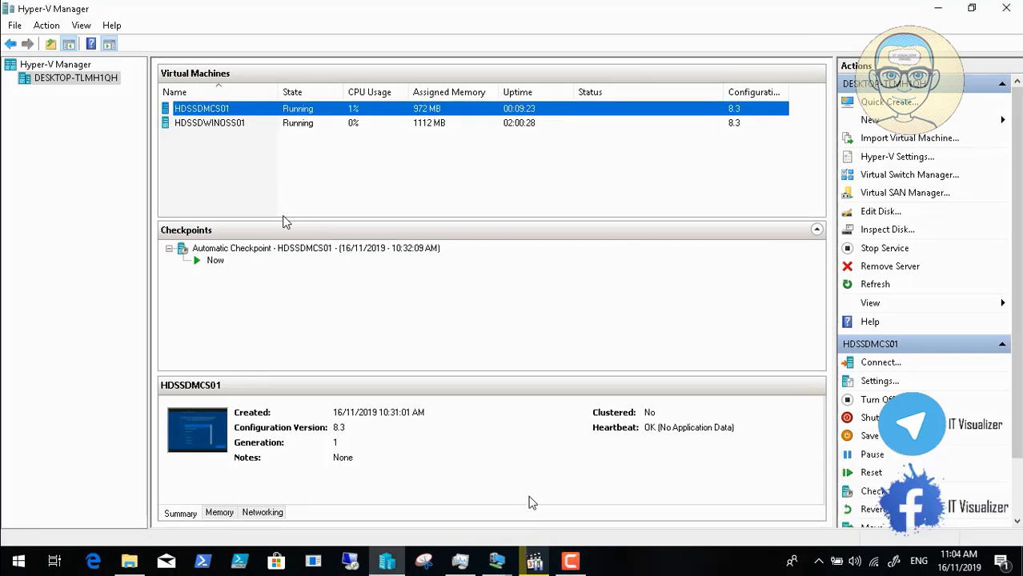
left_click(496, 561)
left_click(601, 487)
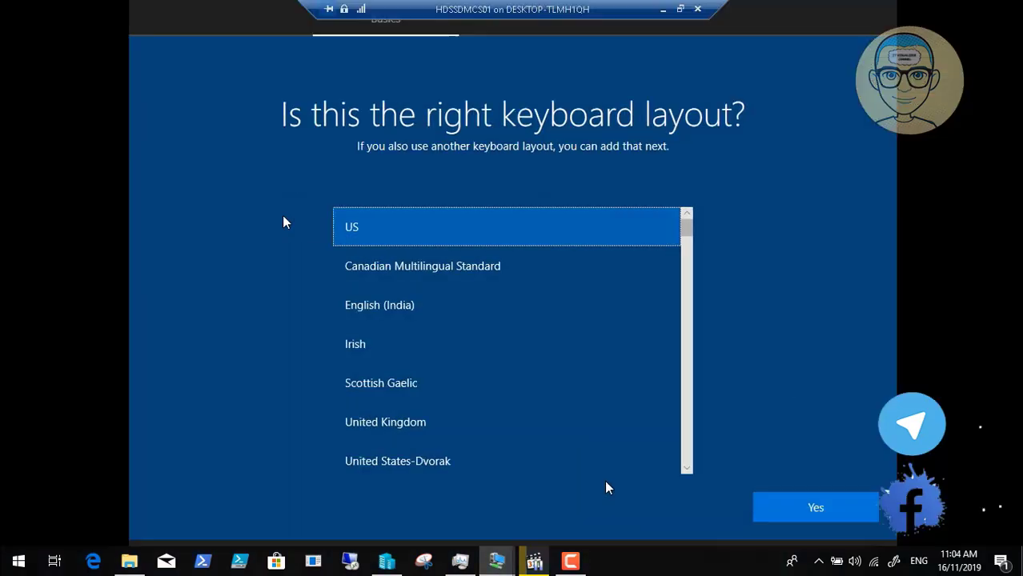
left_click(774, 510)
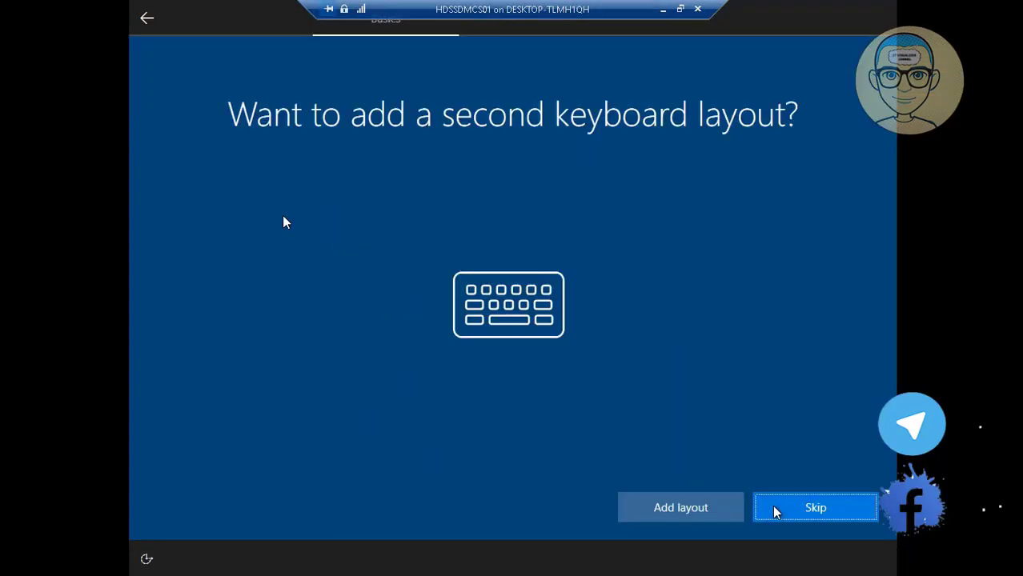
left_click(795, 509)
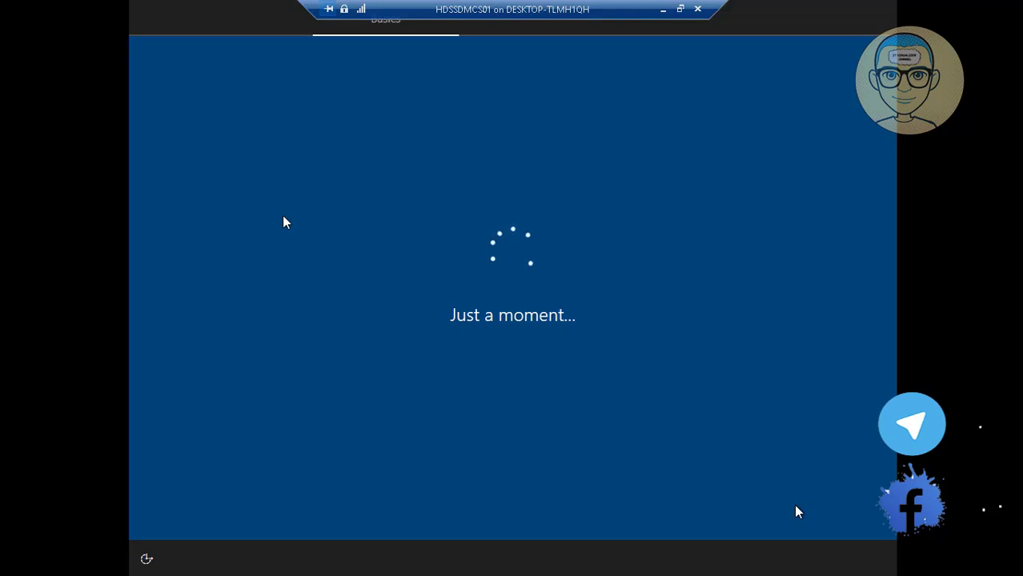
Step: Switch between Hyper-V Manager and the HDSSDMCS01 console while setup progresses
left_click(662, 9)
left_click(570, 561)
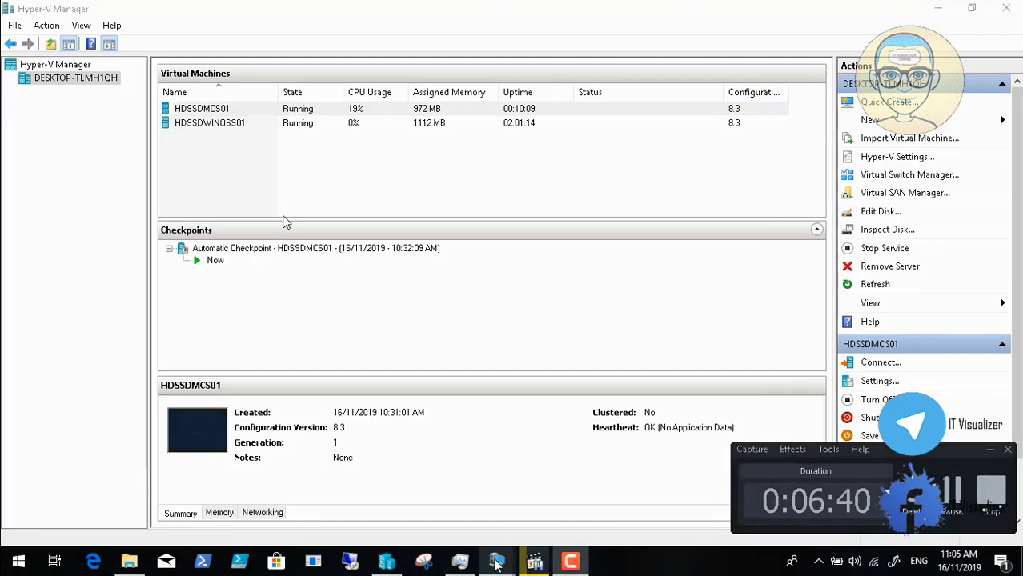
mouse_move(494, 564)
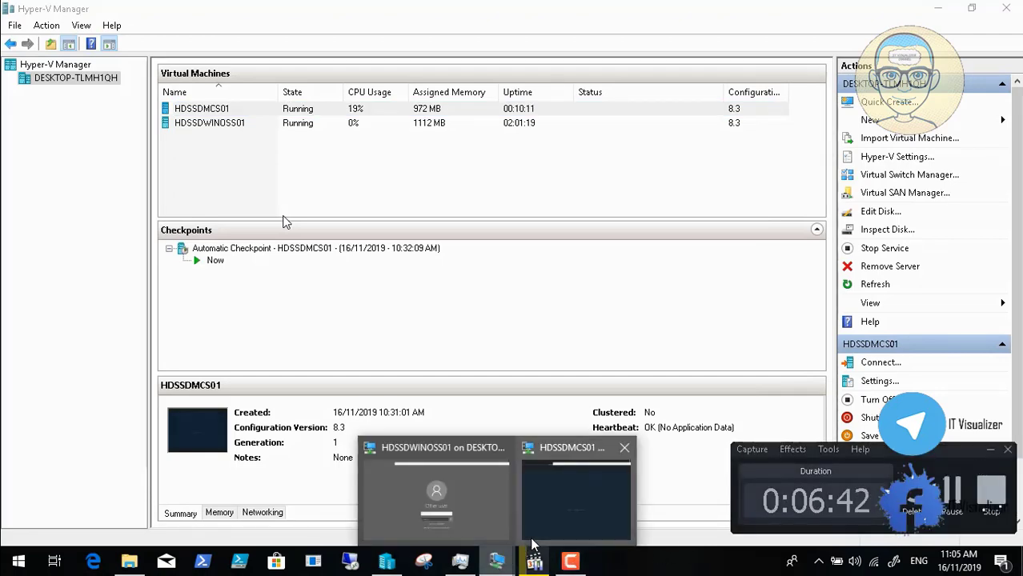
left_click(567, 489)
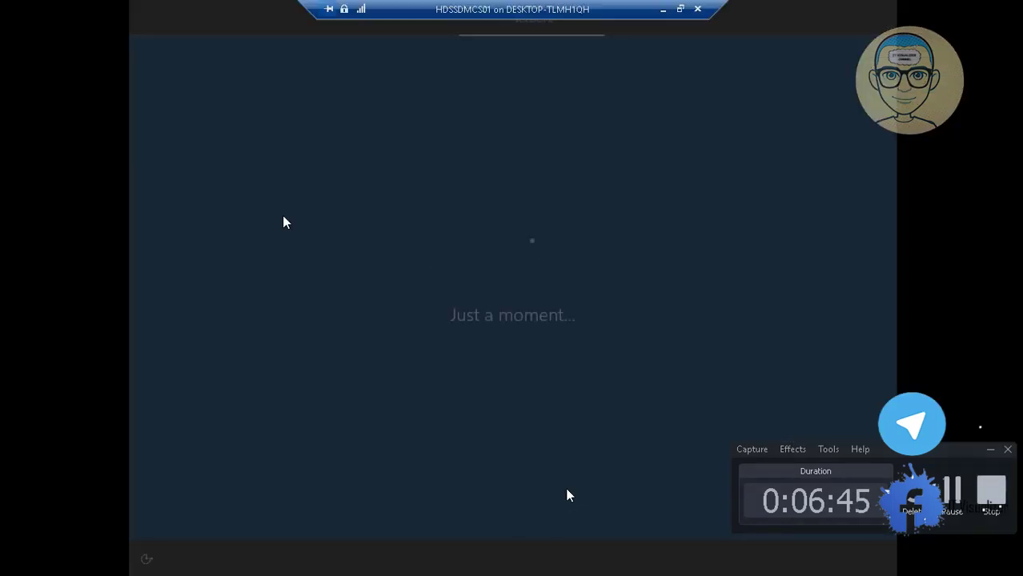
left_click(664, 11)
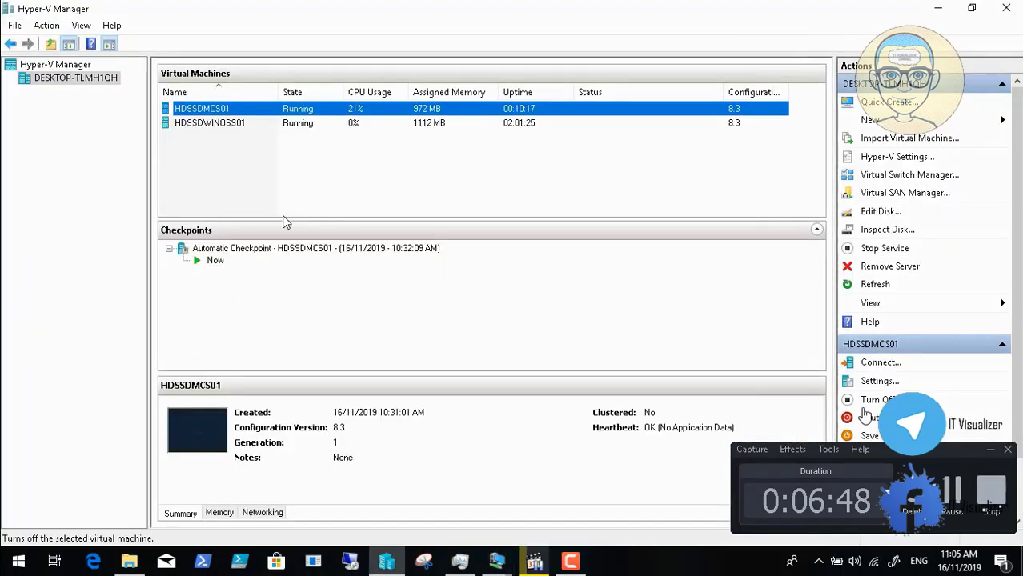
left_click(957, 489)
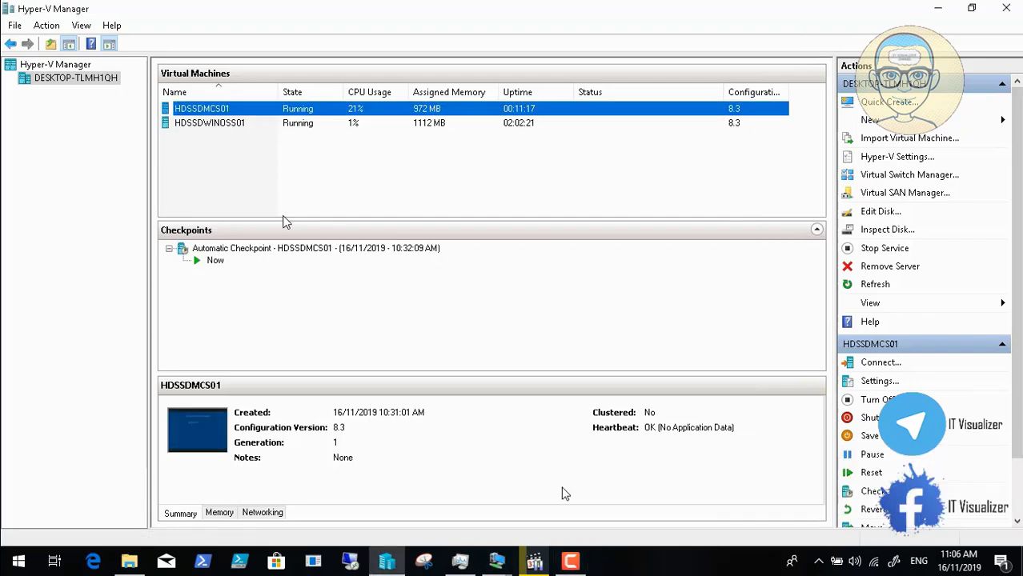
left_click(498, 562)
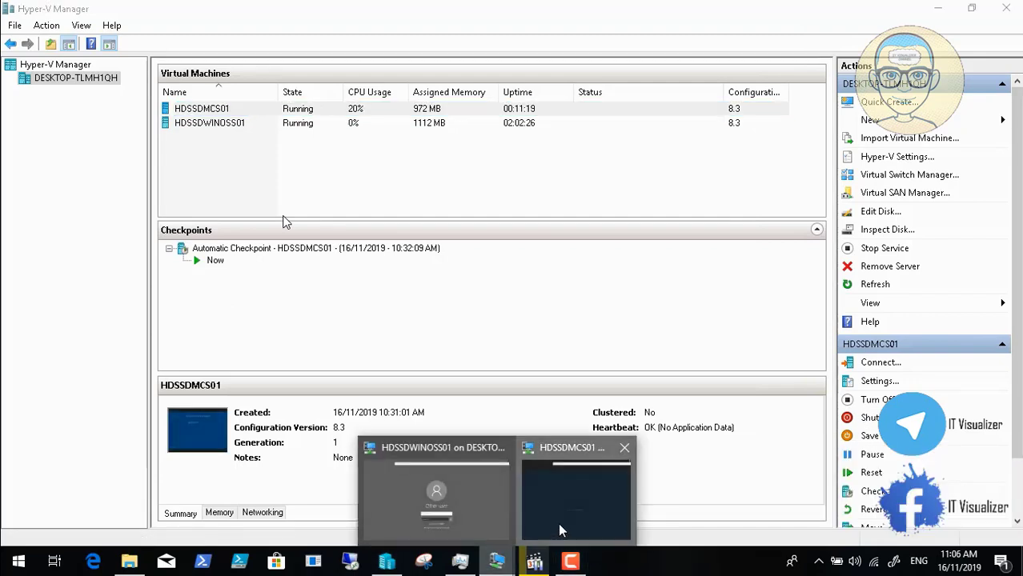
left_click(560, 465)
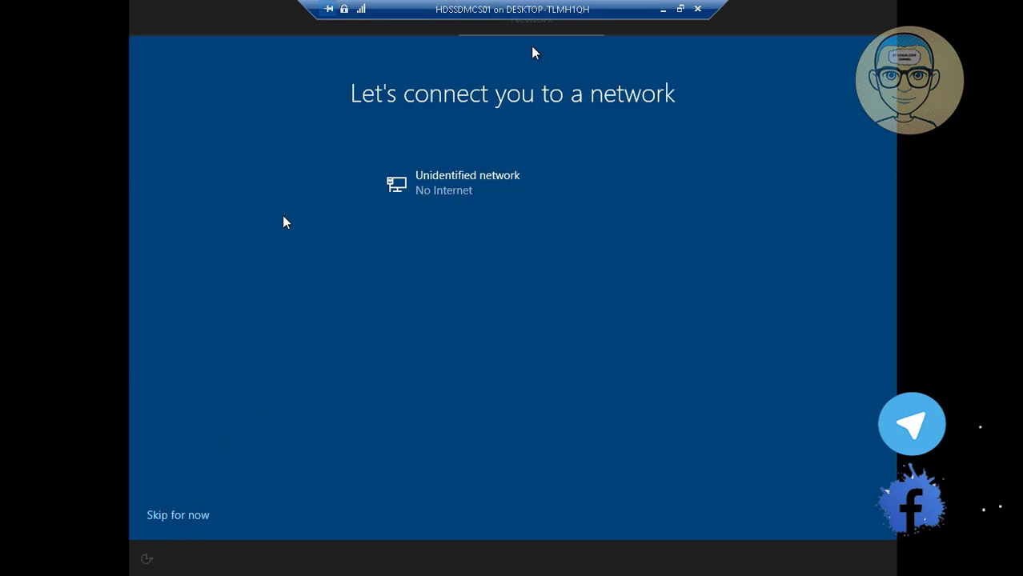
left_click(662, 9)
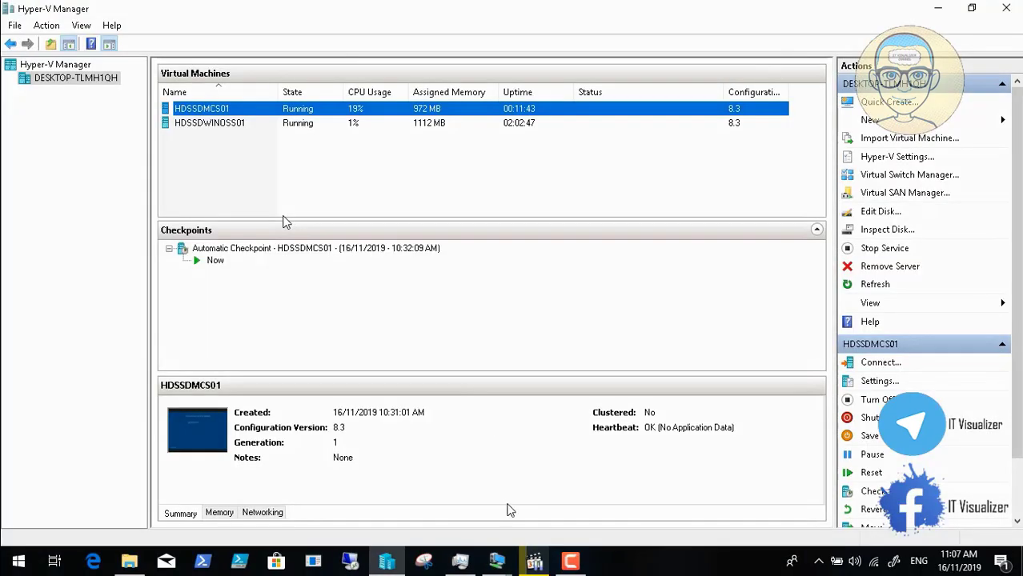
left_click(579, 564)
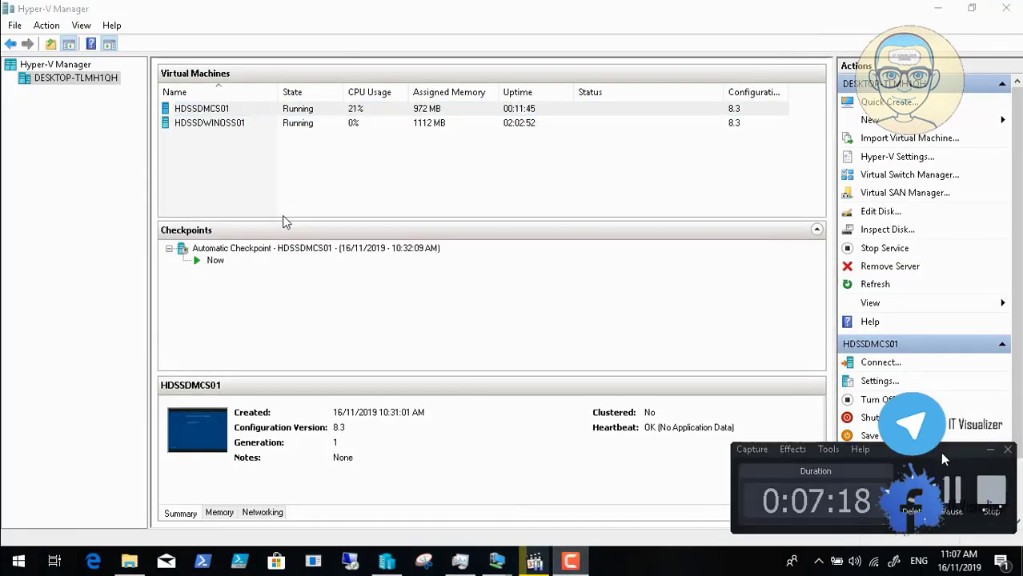
left_click(951, 488)
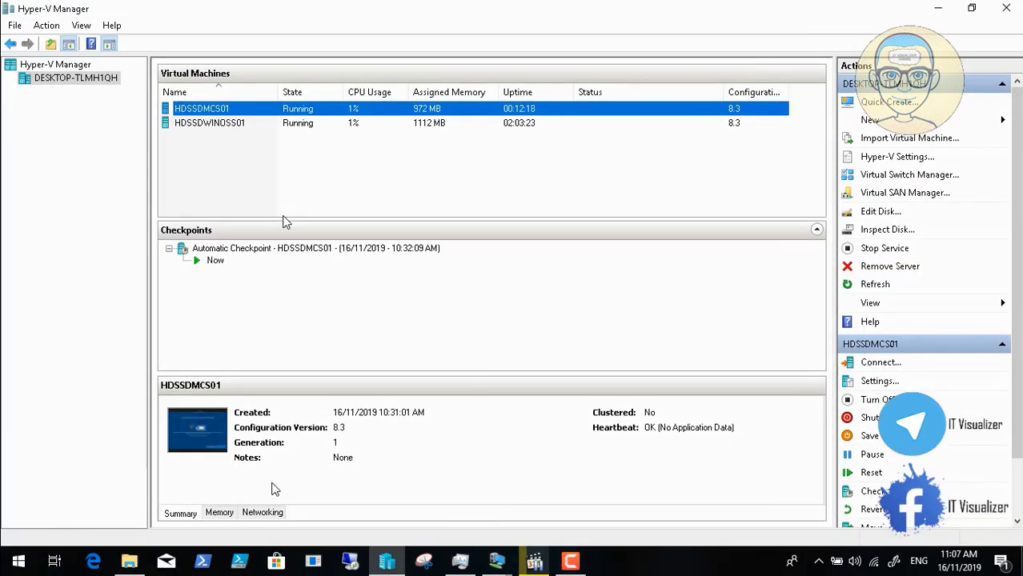
left_click(496, 563)
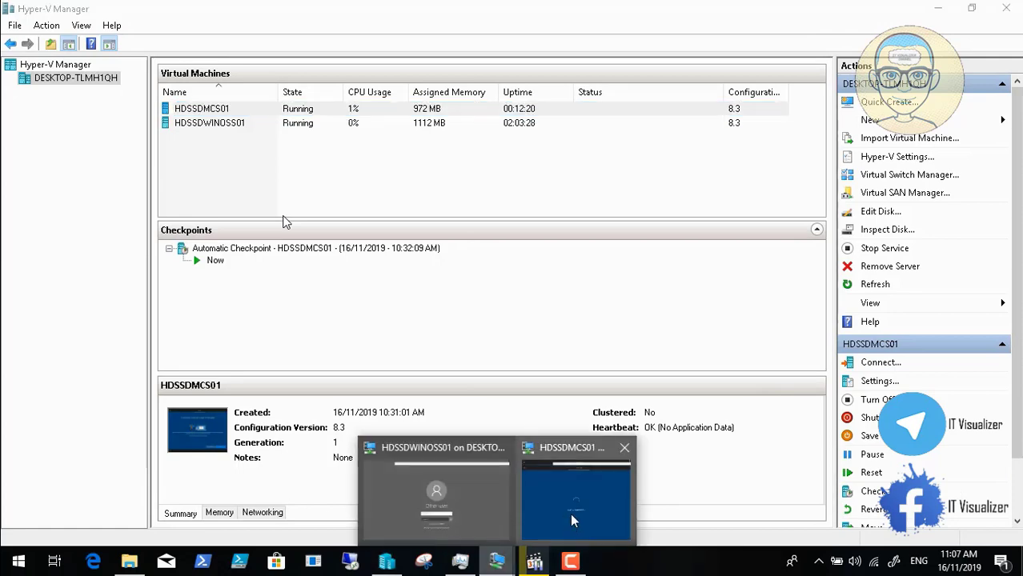
left_click(573, 520)
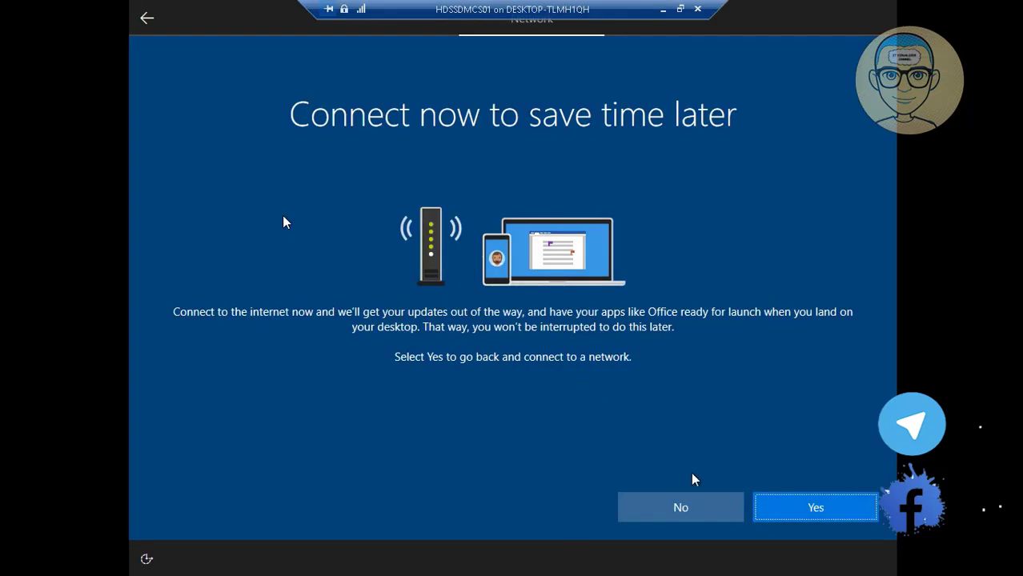
Step: Decline connecting HDSSDMCS01 to a network and continue setup offline
left_click(683, 507)
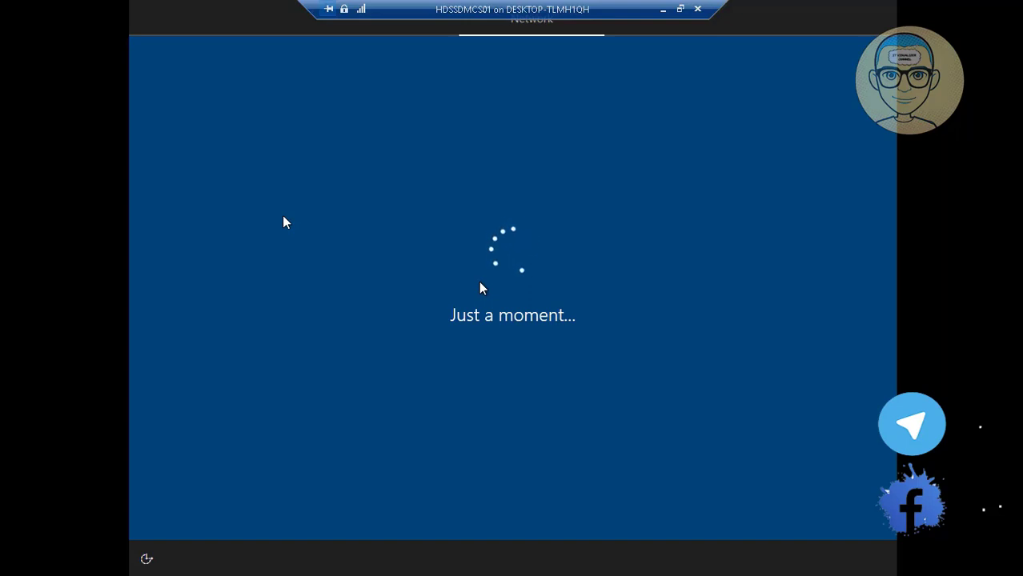
left_click(664, 10)
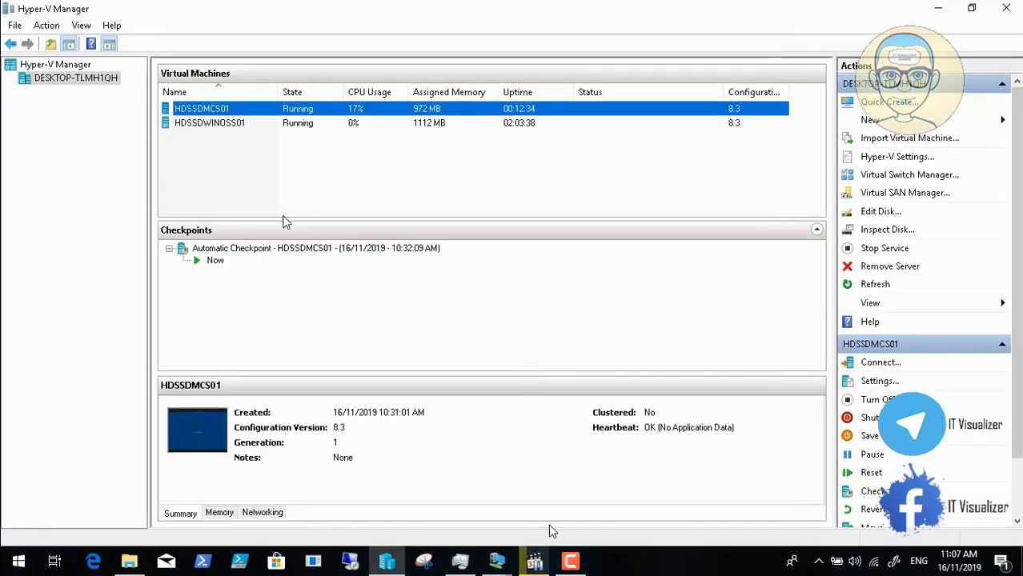
left_click(570, 561)
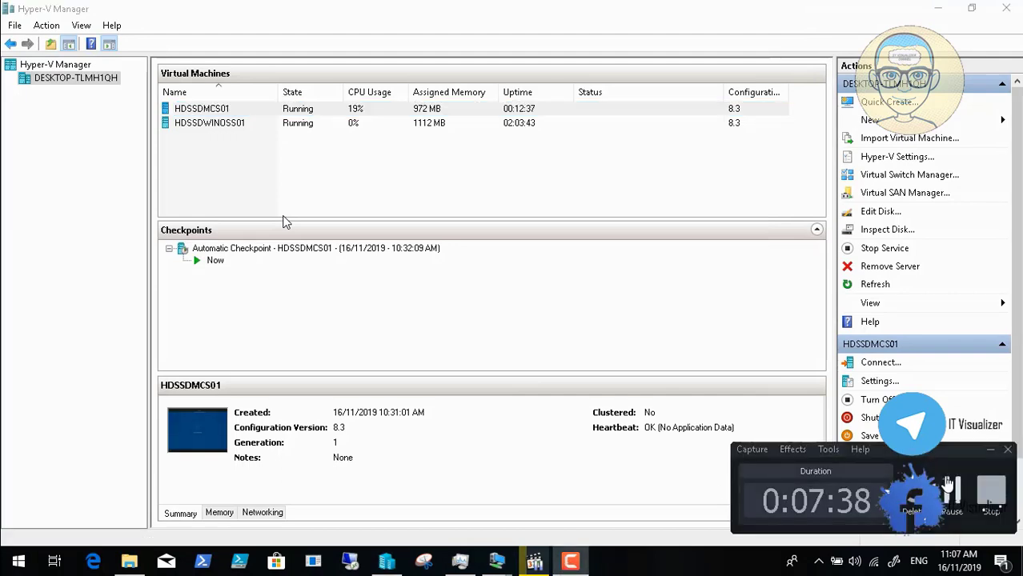
left_click(595, 467)
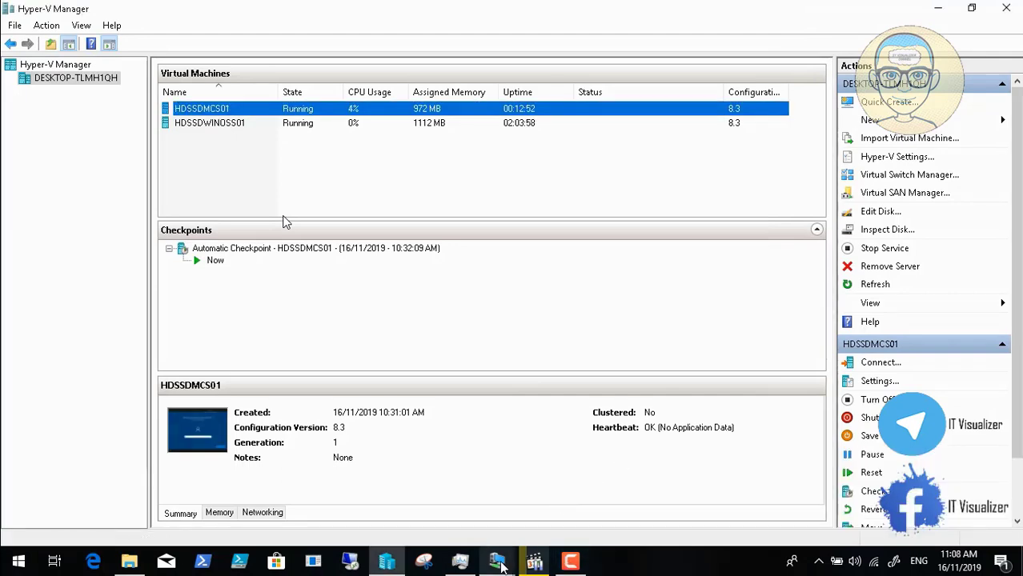
left_click(496, 561)
Step: Enter the local account's user name in the HDSSDMCS01 setup
left_click(584, 503)
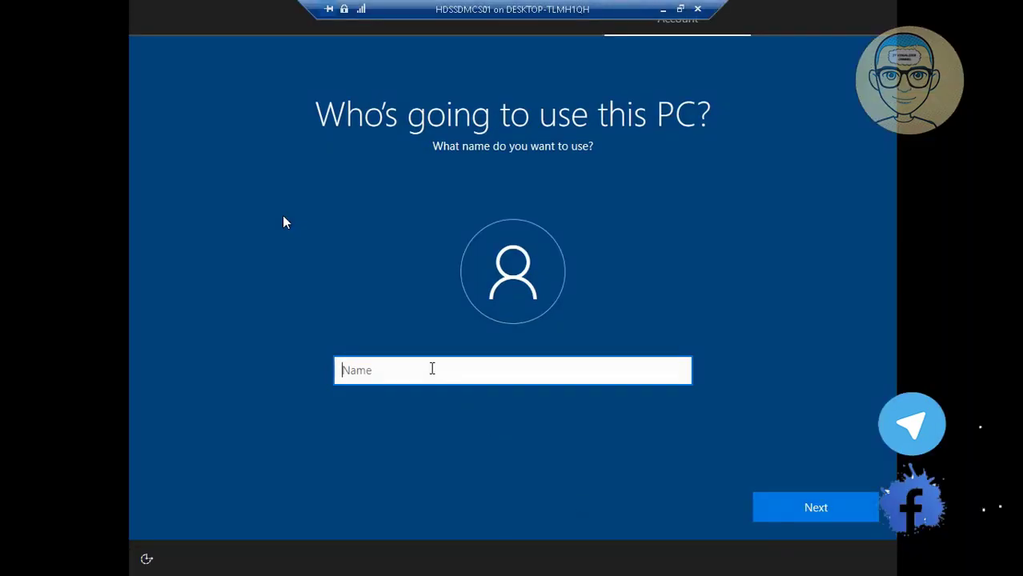
type("admi")
key("BackSpace")
key("BackSpace")
key("BackSpace")
key("BackSpace")
type("kra")
left_click(795, 502)
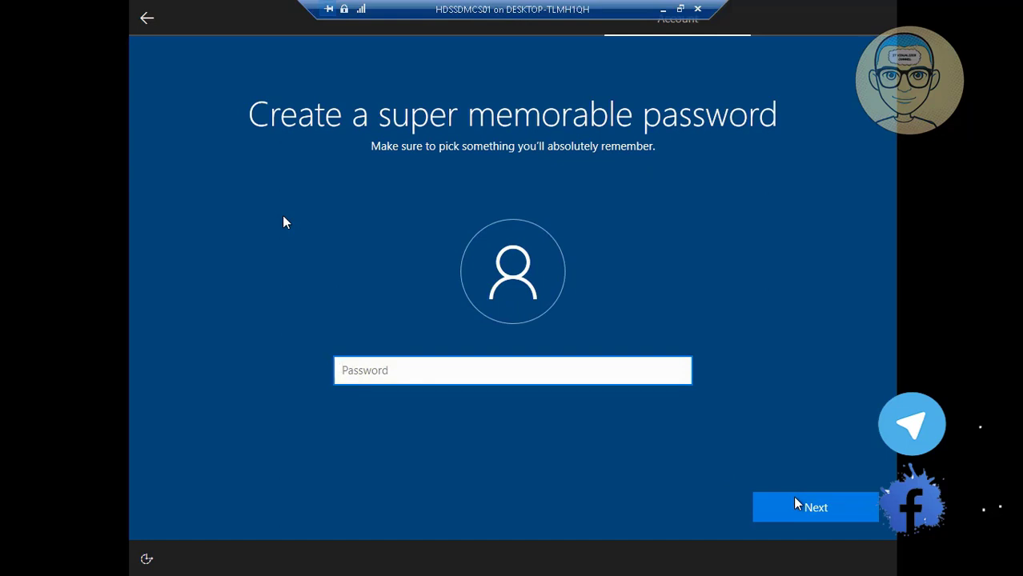
Step: Set the account password and confirm it by retyping
type("****")
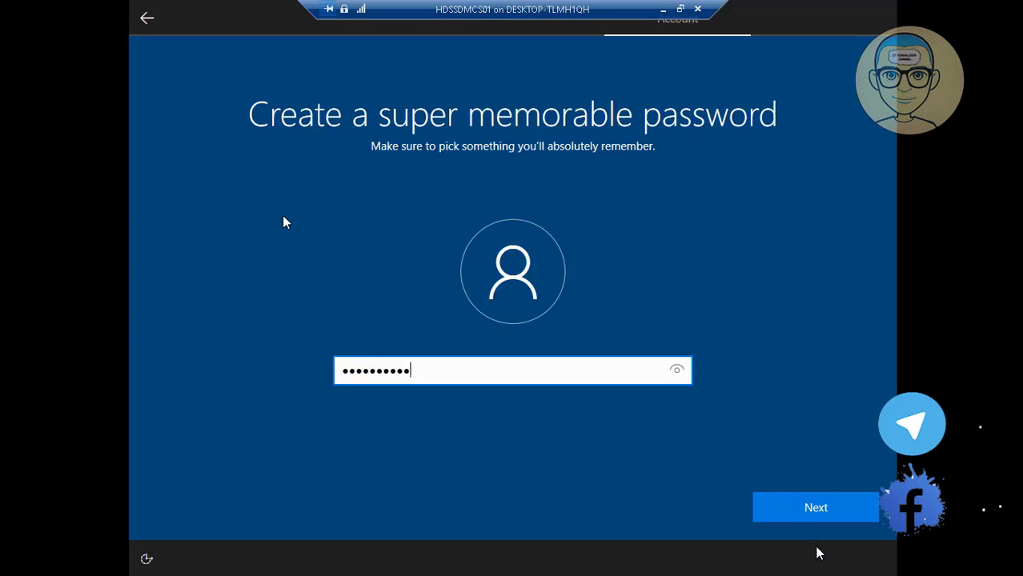
left_click(822, 517)
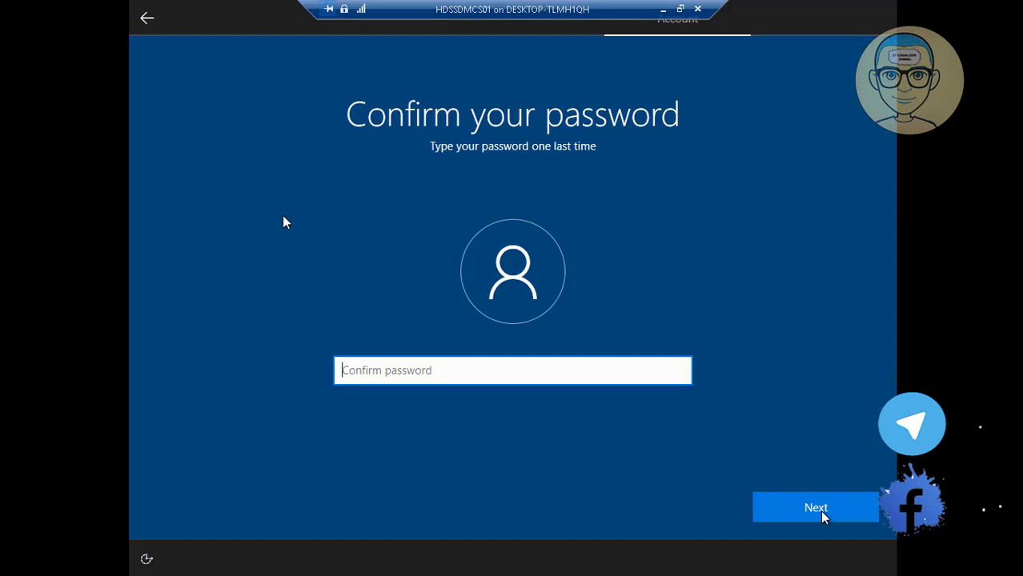
type("**")
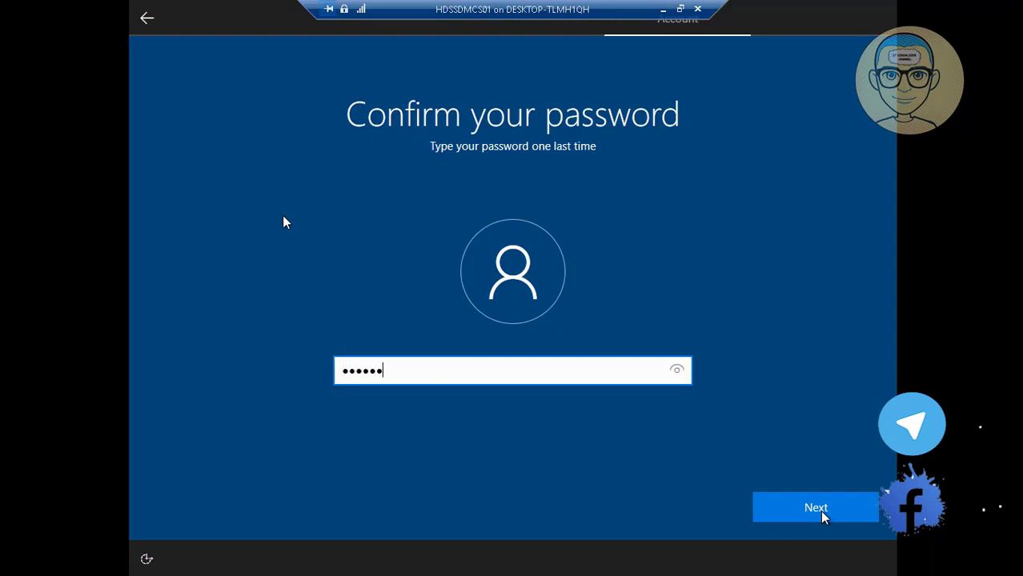
type("********")
left_click(806, 510)
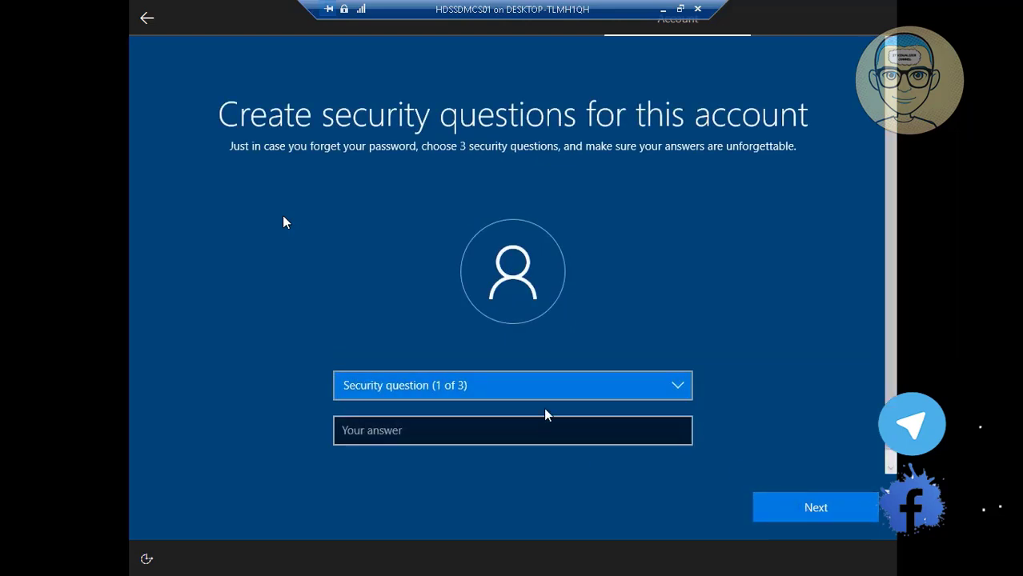
Step: Decline activity history for the account on the HDSSDMCS01 setup page
left_click(664, 9)
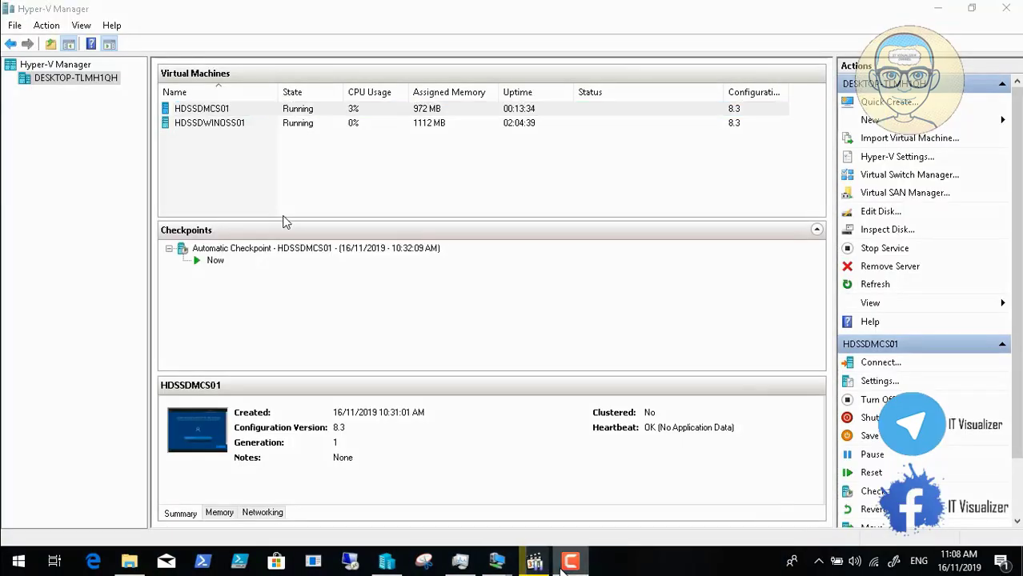
left_click(534, 562)
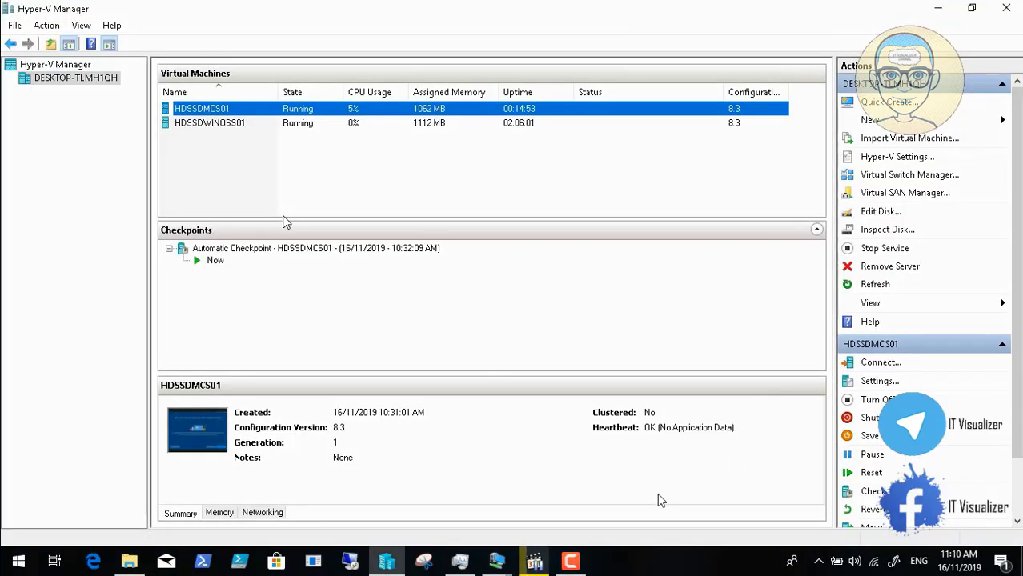
mouse_move(498, 564)
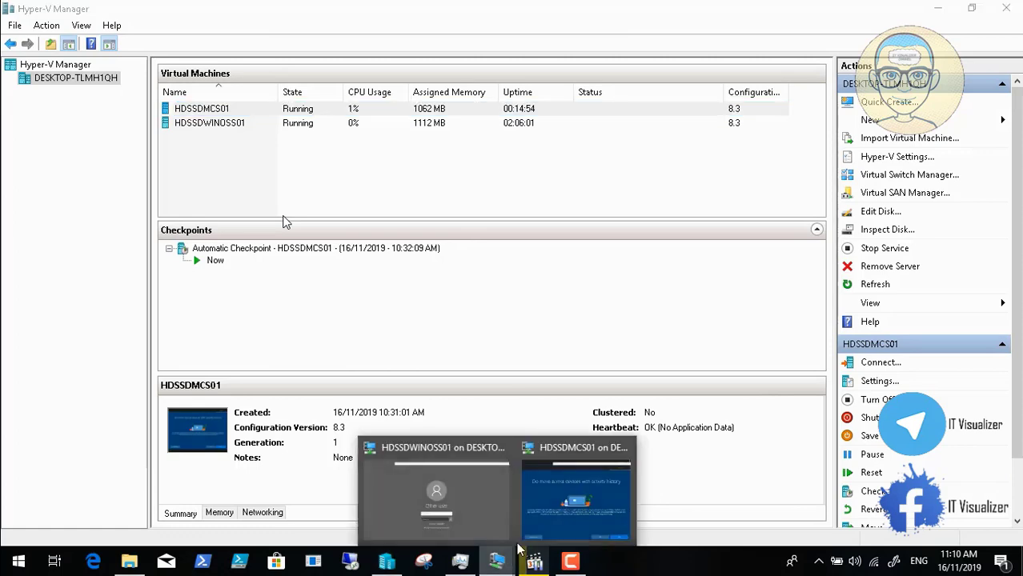
left_click(589, 520)
left_click(681, 511)
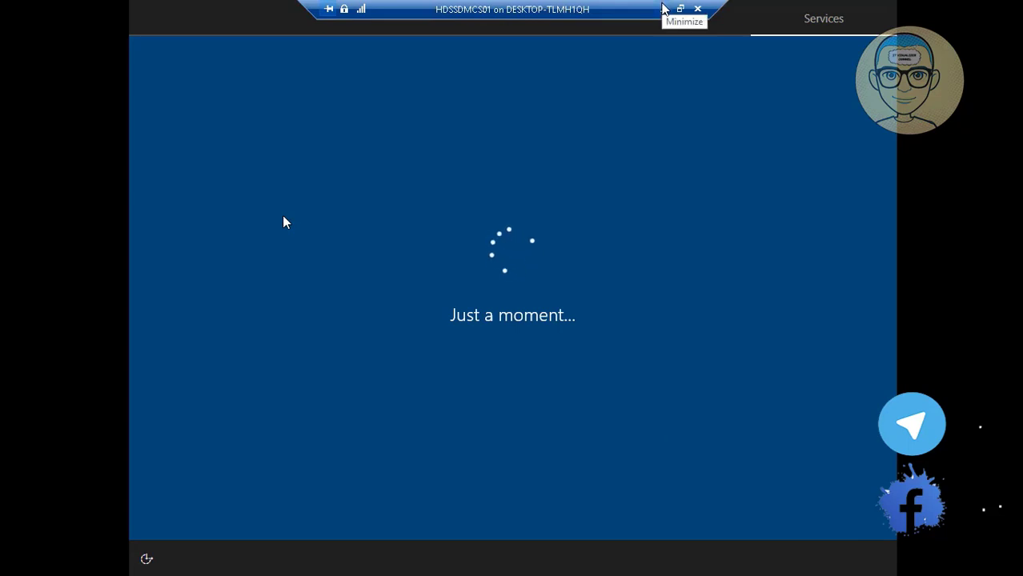
left_click(663, 9)
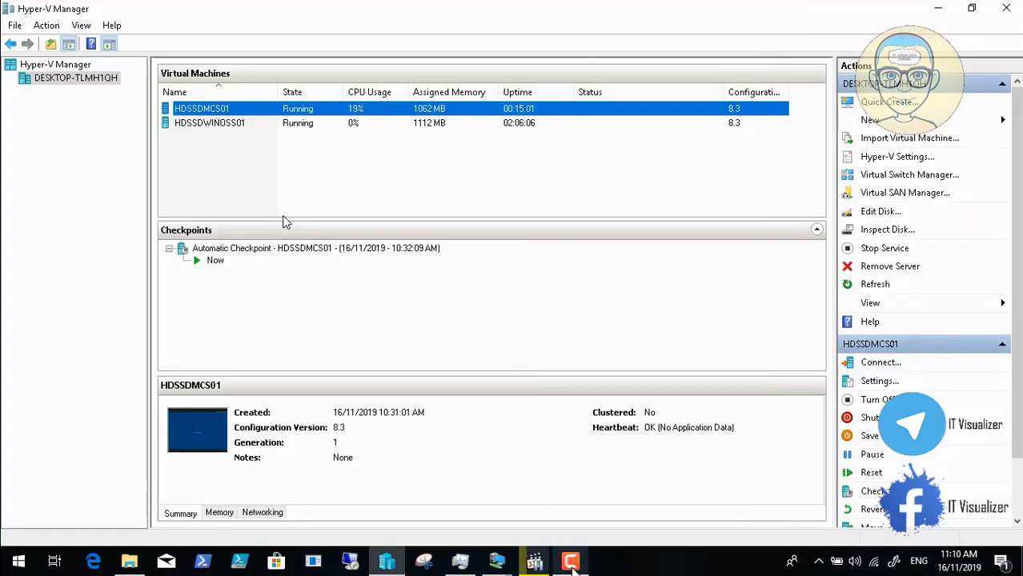
left_click(570, 562)
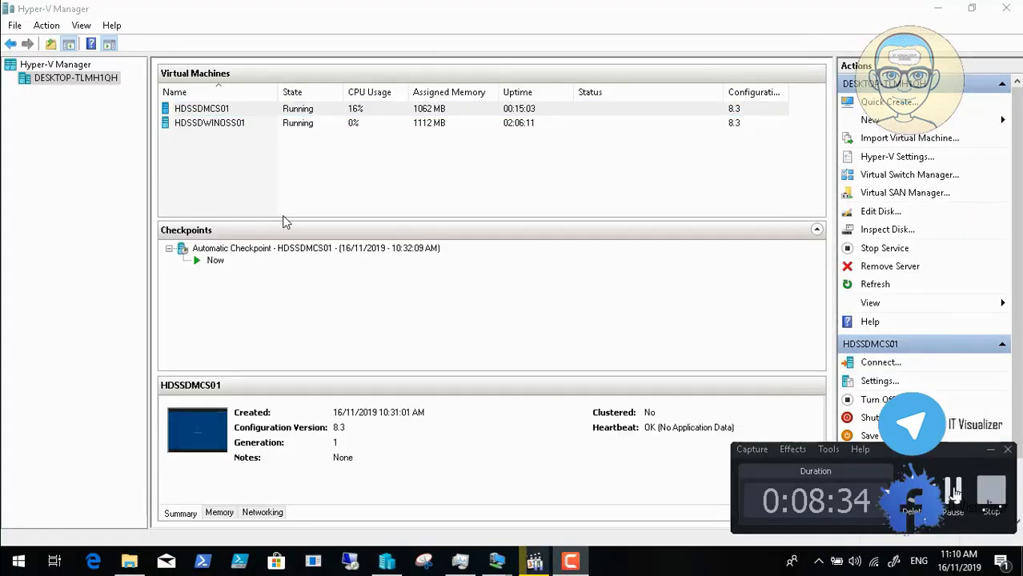
left_click(989, 450)
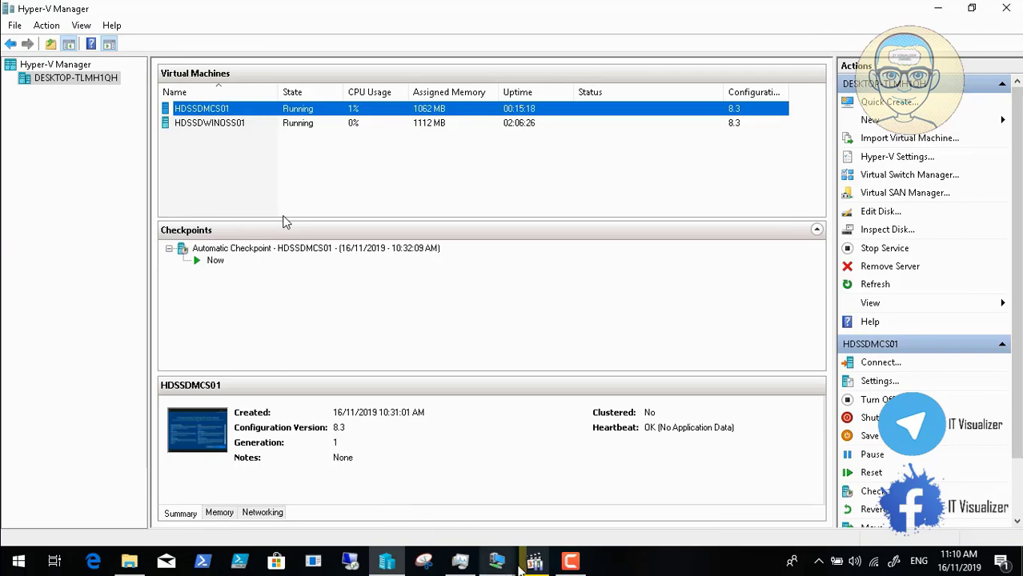
left_click(498, 563)
left_click(568, 512)
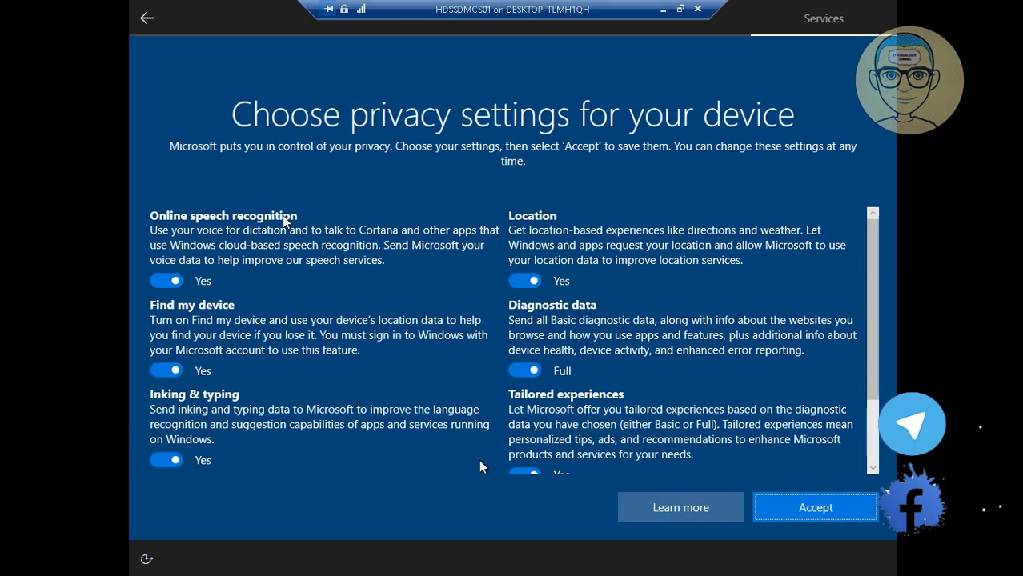
Step: Turn off speech recognition, Find my device, Inking & typing, Location; set diagnostics to Basic
left_click(160, 282)
left_click(165, 384)
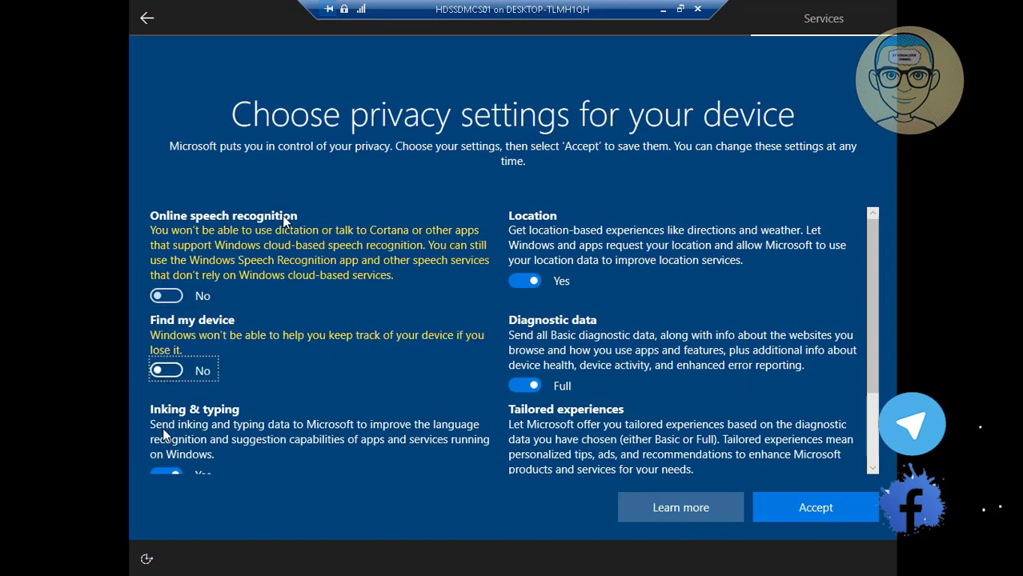
left_click(165, 472)
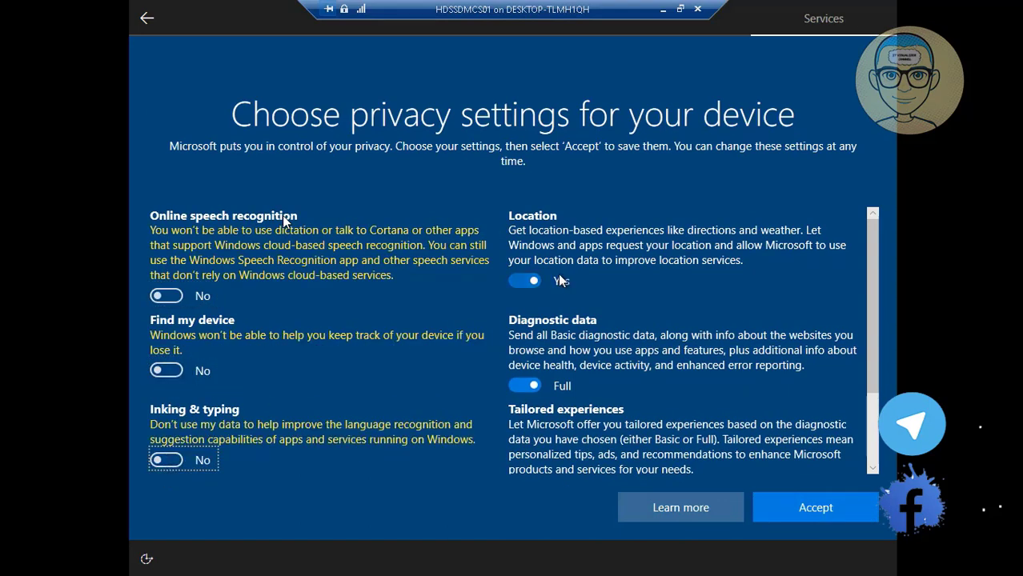
left_click(524, 280)
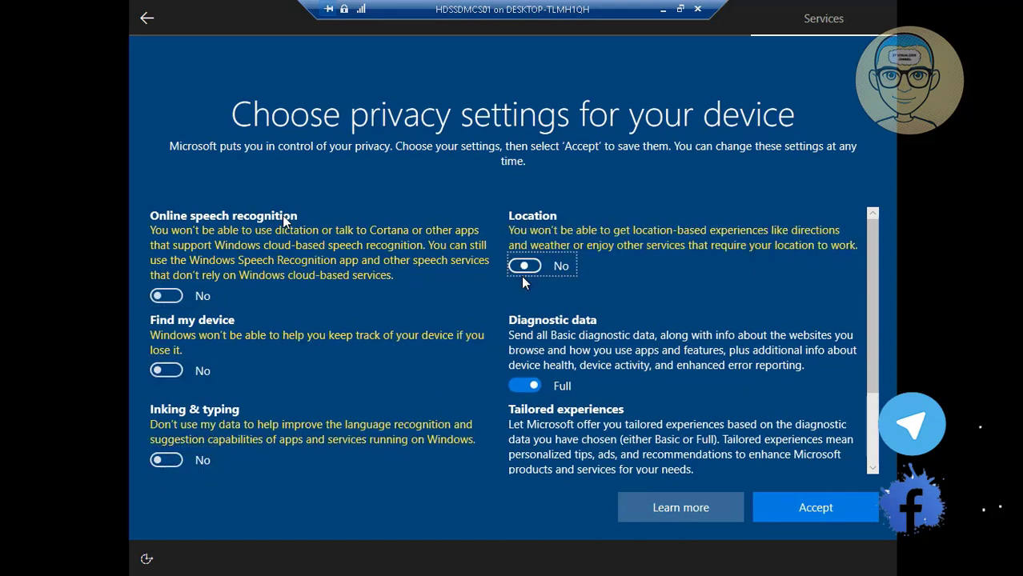
left_click(528, 387)
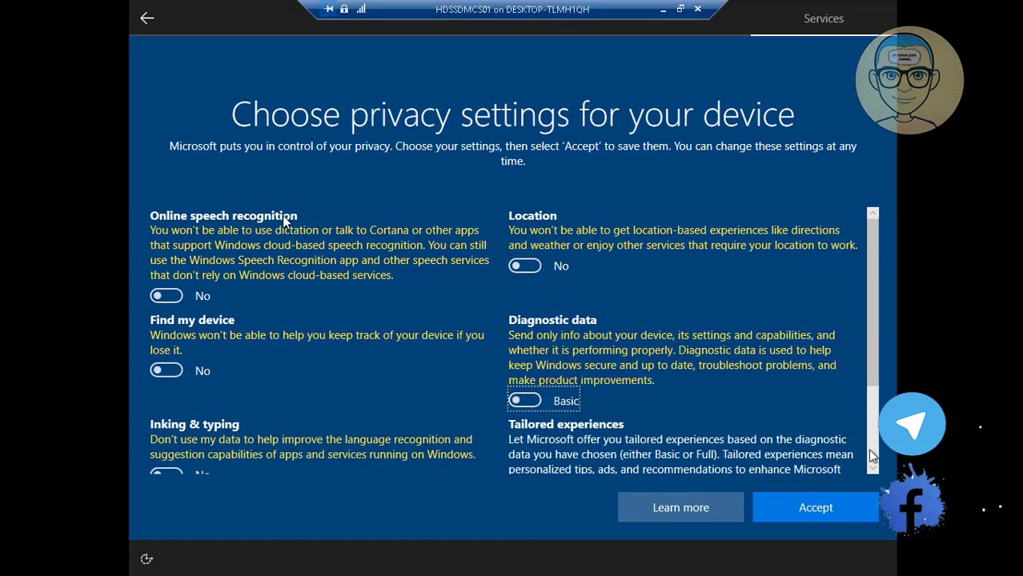
Step: Turn off Tailored experiences, accept the privacy settings, and minimize the VM session
scroll(872, 456, "down", 3)
left_click(526, 386)
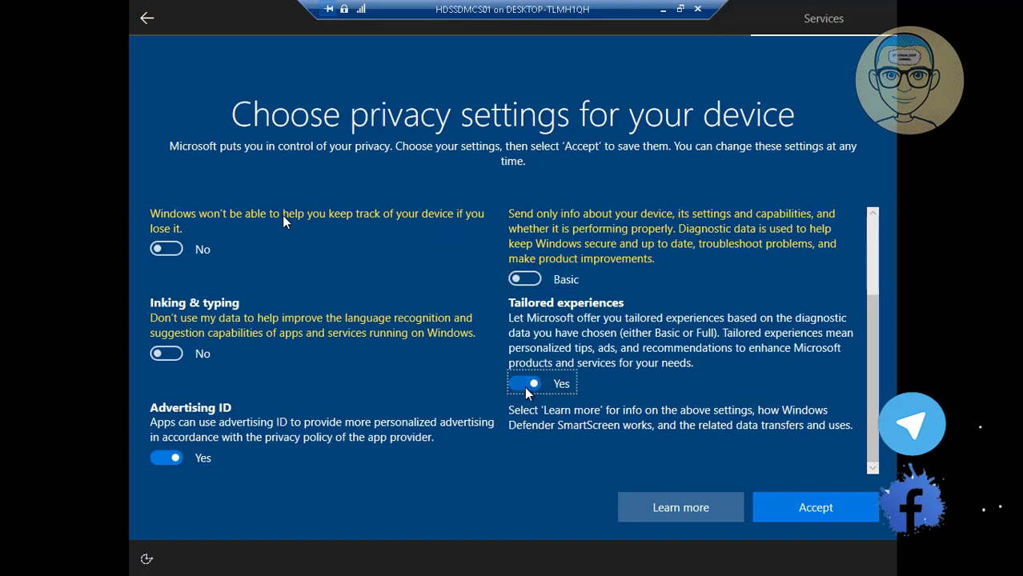
left_click(526, 385)
left_click(816, 507)
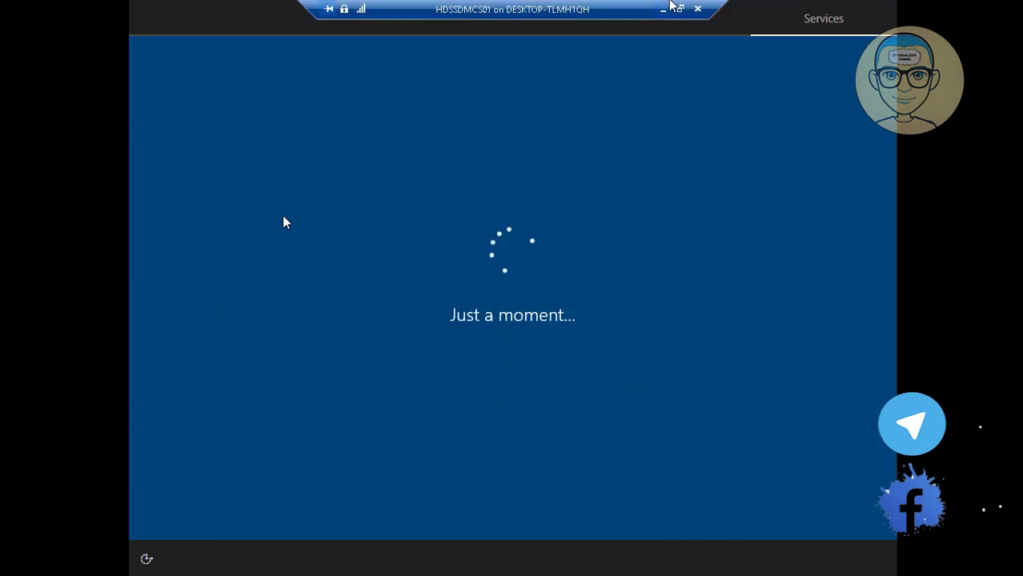
left_click(665, 10)
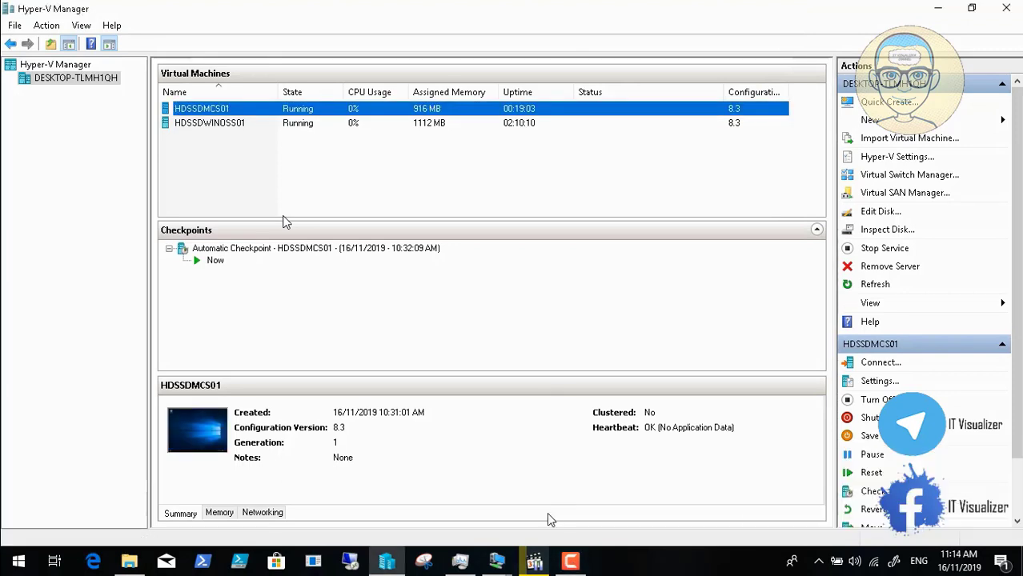
Step: Bring up the HDSSDMCS01 desktop and open Run from the Start button's quick menu
left_click(497, 561)
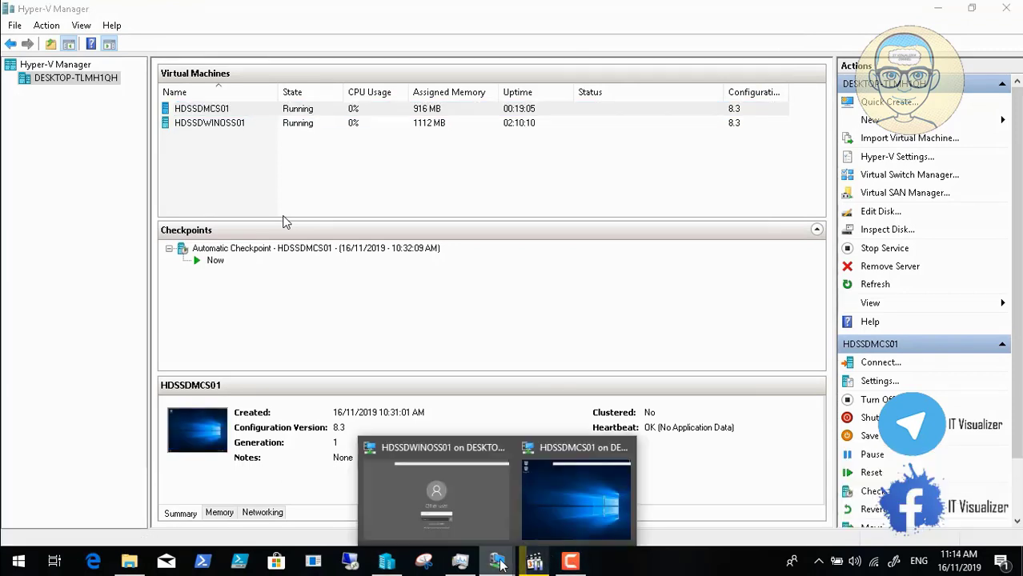
left_click(556, 530)
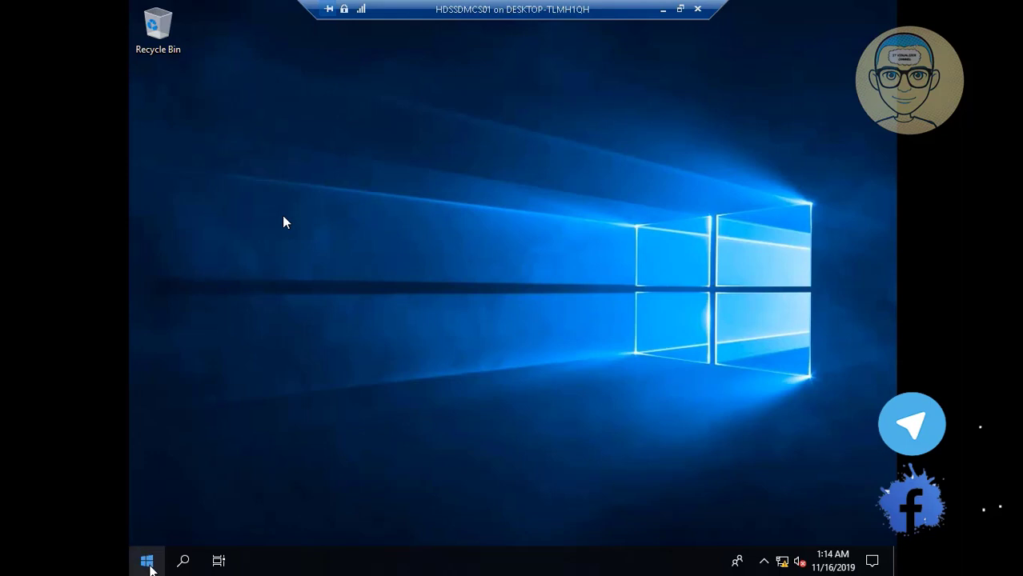
right_click(148, 564)
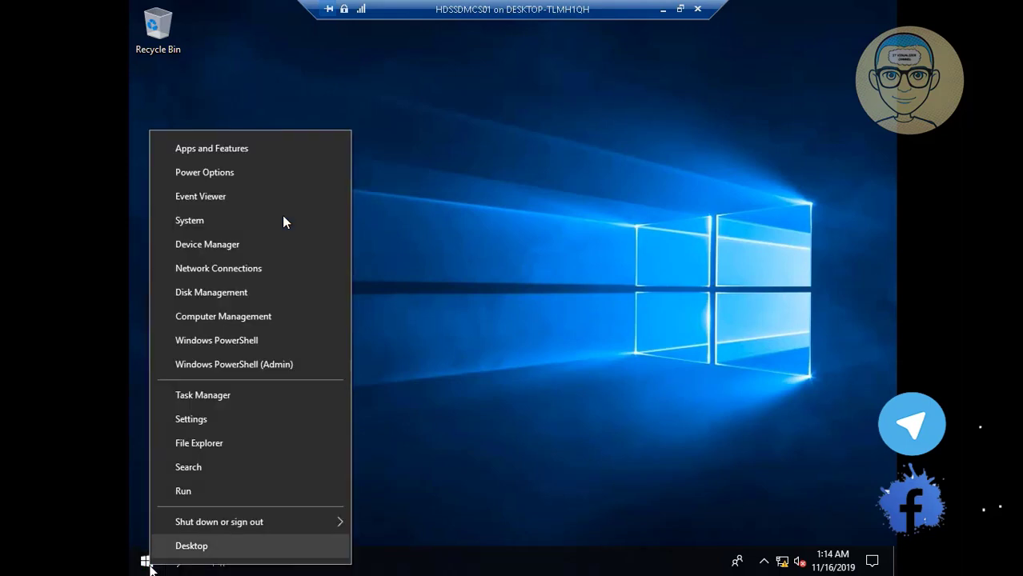
left_click(192, 490)
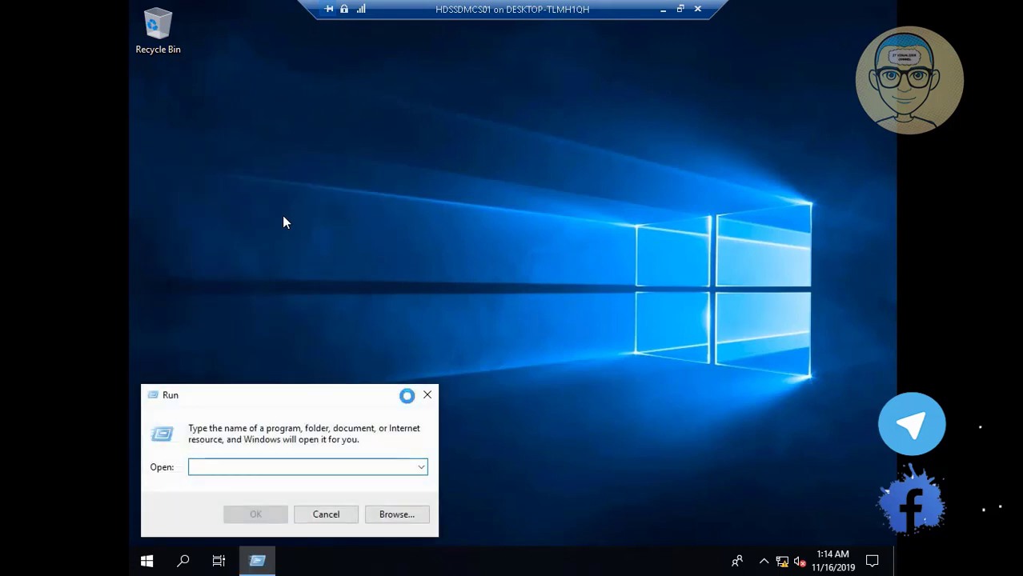
Step: Open a command prompt via Run and execute ipconfig /all
type("cmd")
key("Return")
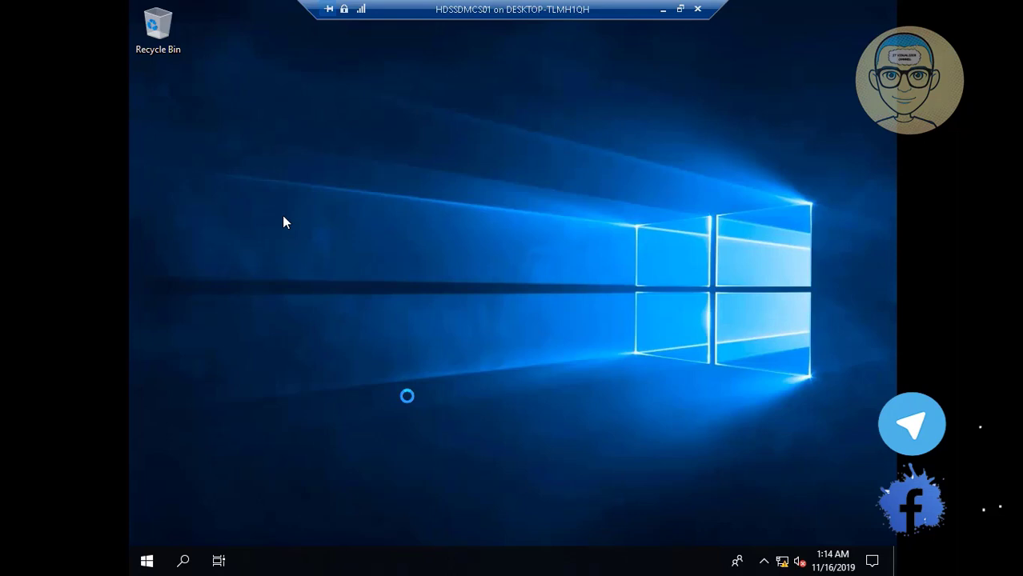
type("i")
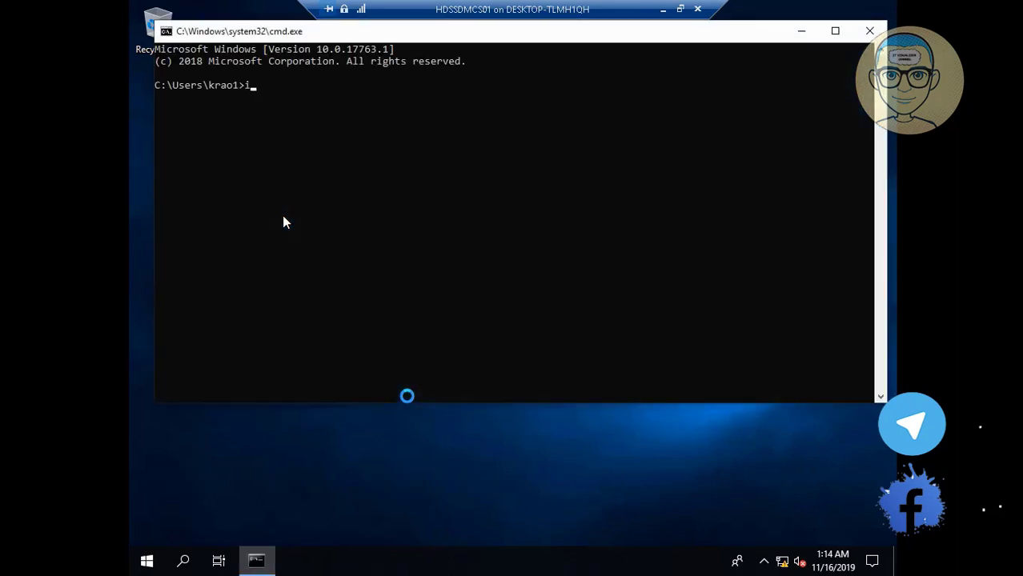
type("pconfig /all")
key("Return")
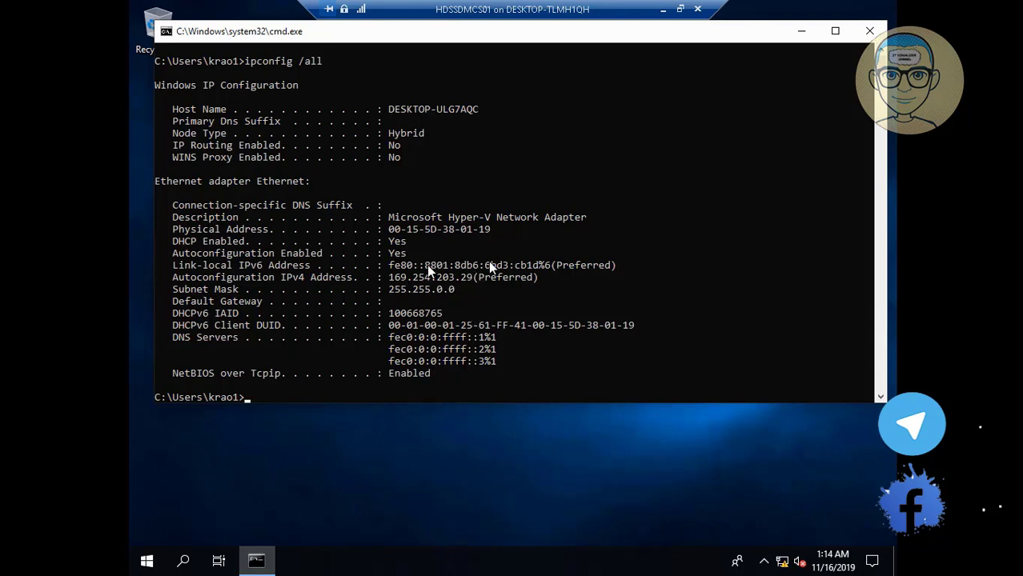
Step: Copy the MAC address 00-15-5D-38-01-19, then minimize the VM session
left_click_drag(460, 229, 390, 232)
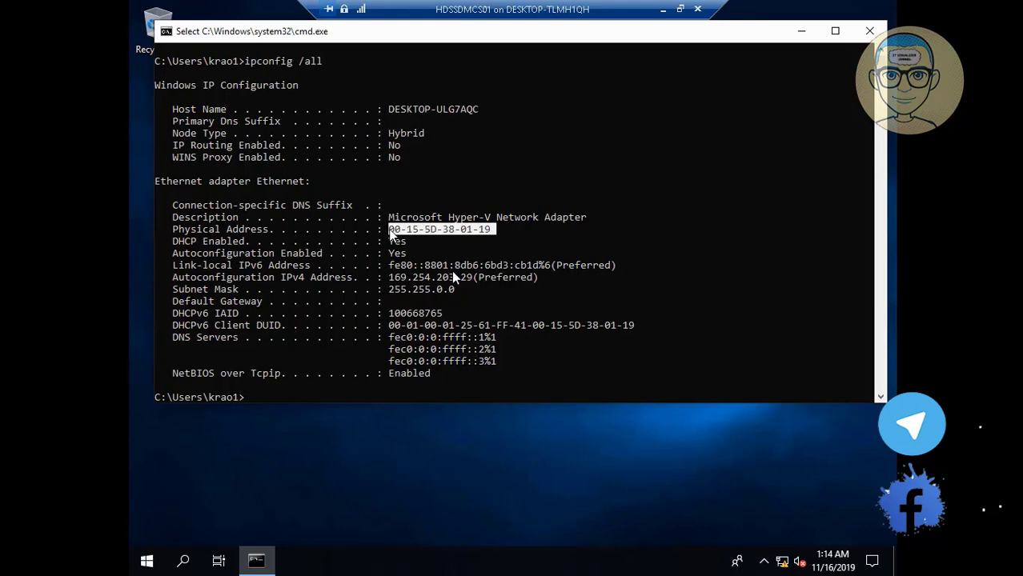
key("ctrl+c")
left_click(663, 9)
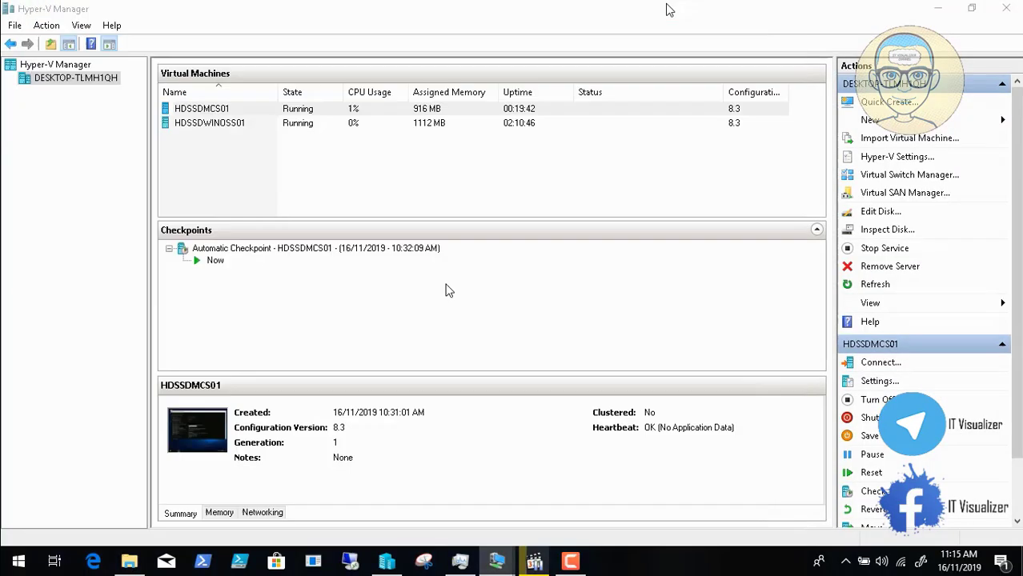
Step: Switch to HDSSDWINOSS01, send Ctrl+Alt+Delete, restore full screen, and dismiss the legal notice
left_click(498, 562)
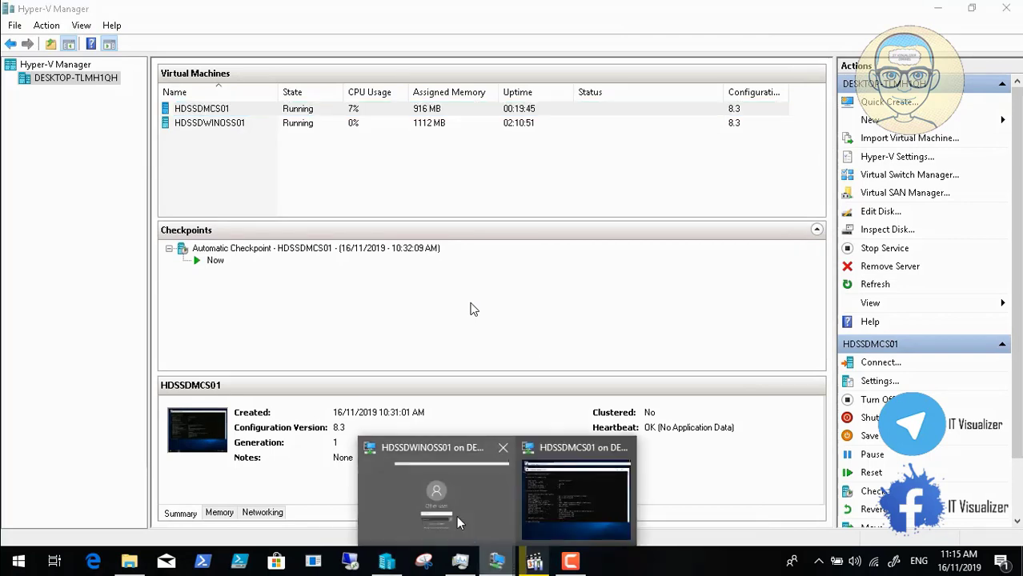
left_click(455, 514)
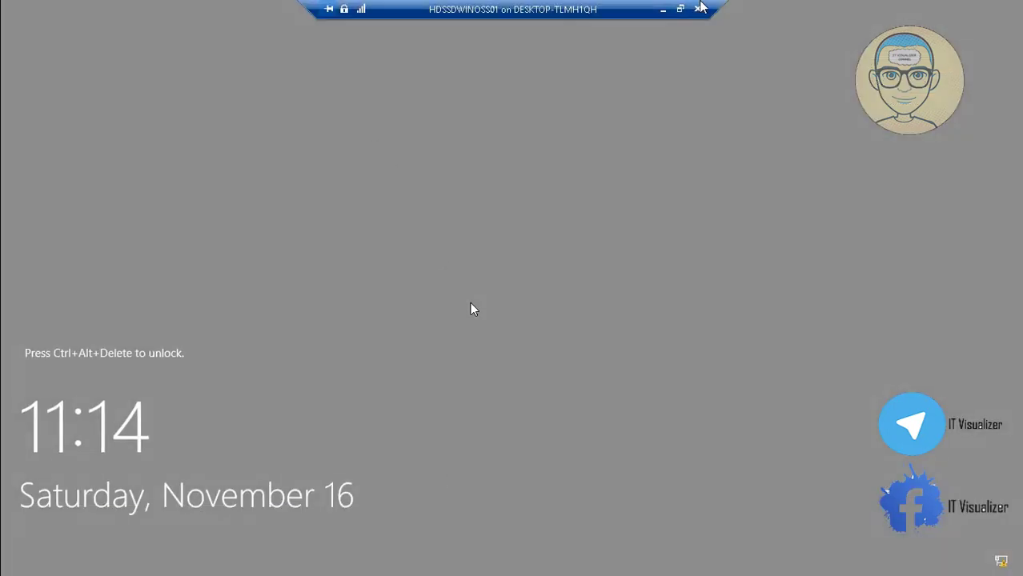
left_click(679, 8)
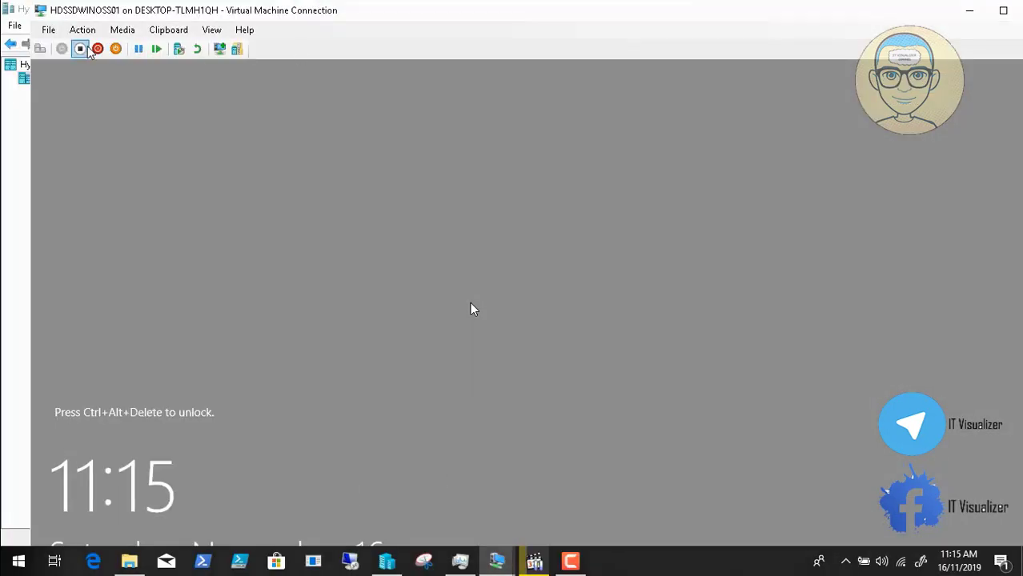
left_click(40, 49)
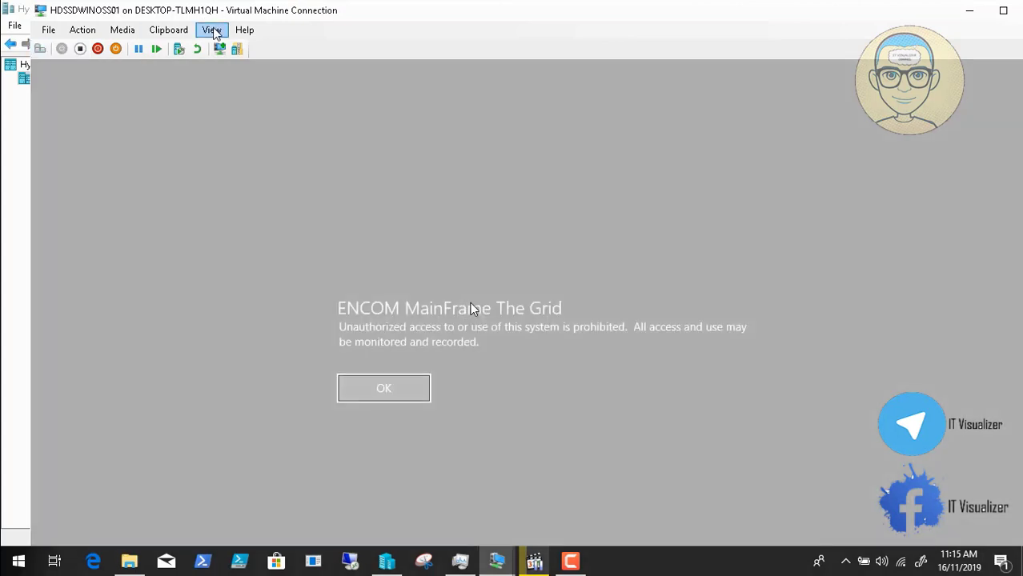
left_click(211, 29)
left_click(224, 45)
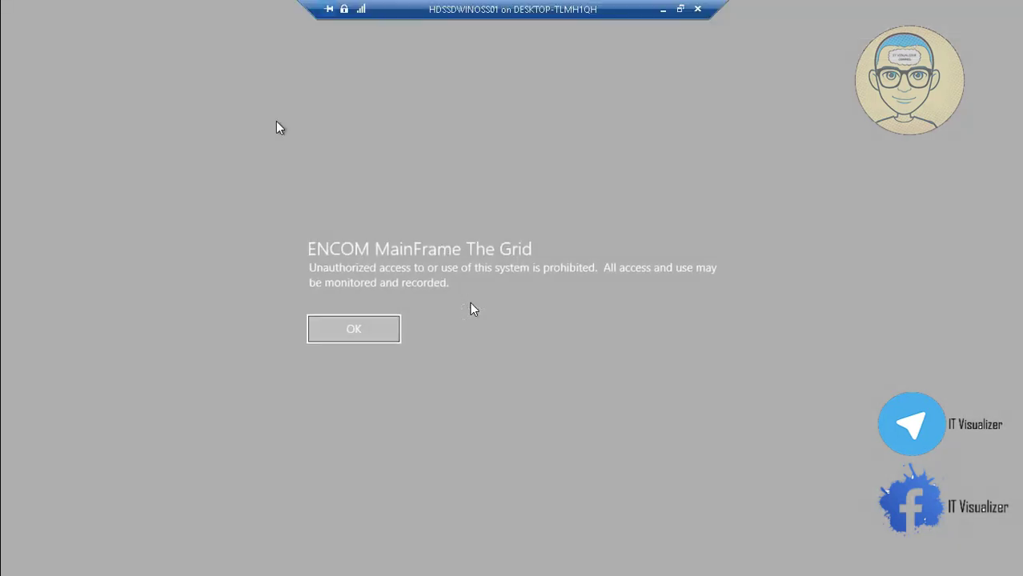
left_click(372, 329)
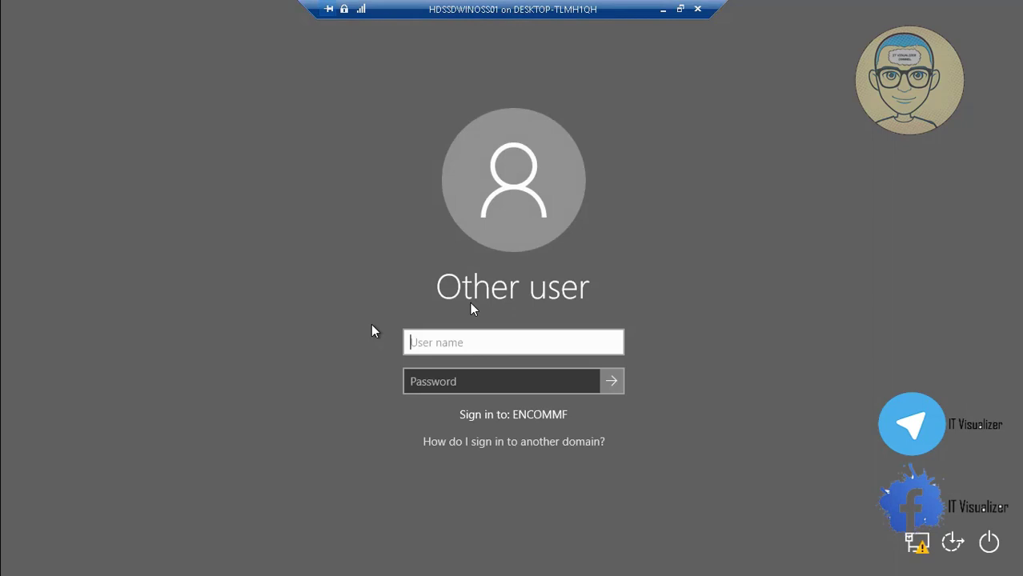
Step: Sign in with the domain account's user name and password
type("krao")
key("Tab")
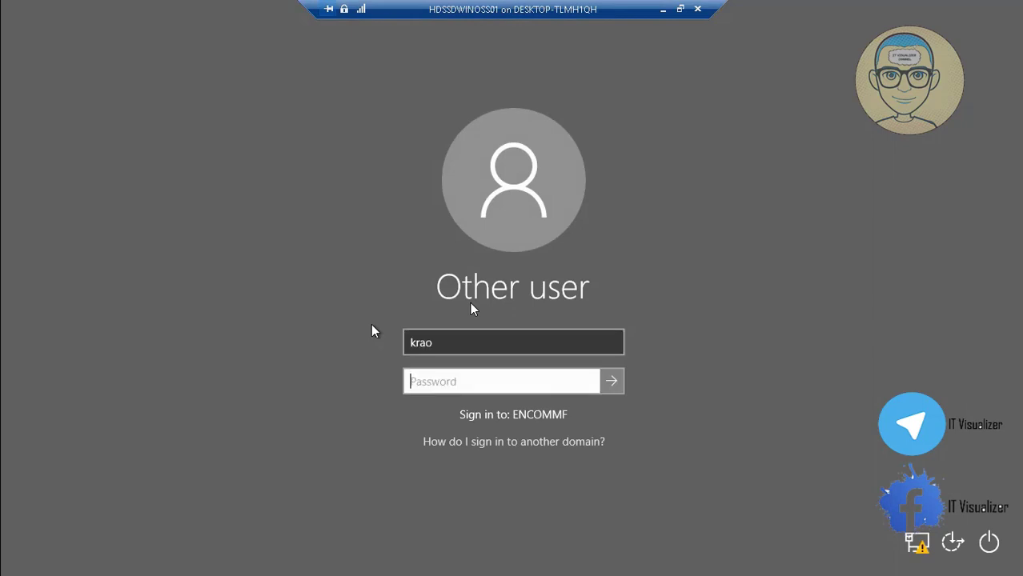
type("**********")
key("Return")
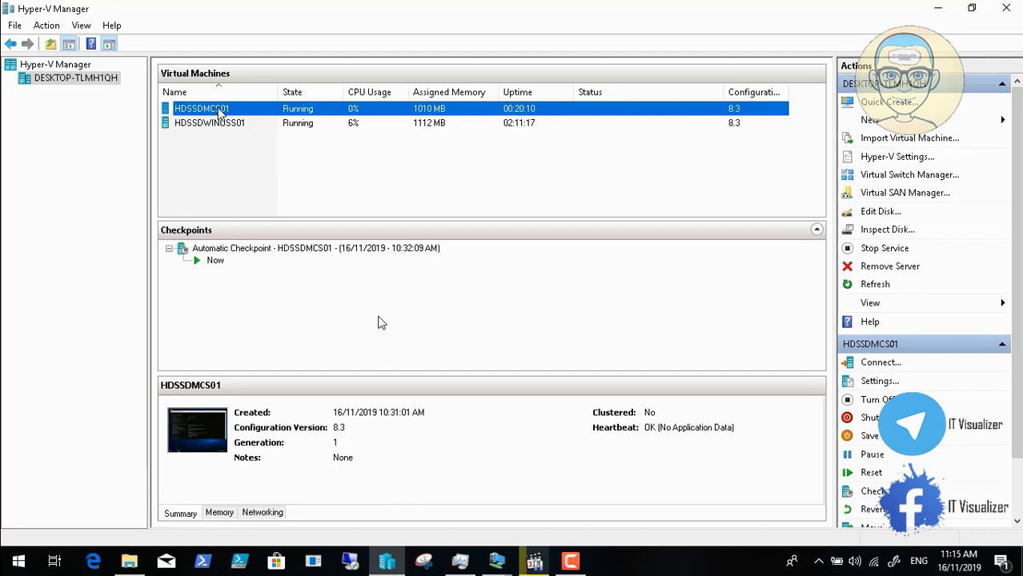
mouse_move(368, 531)
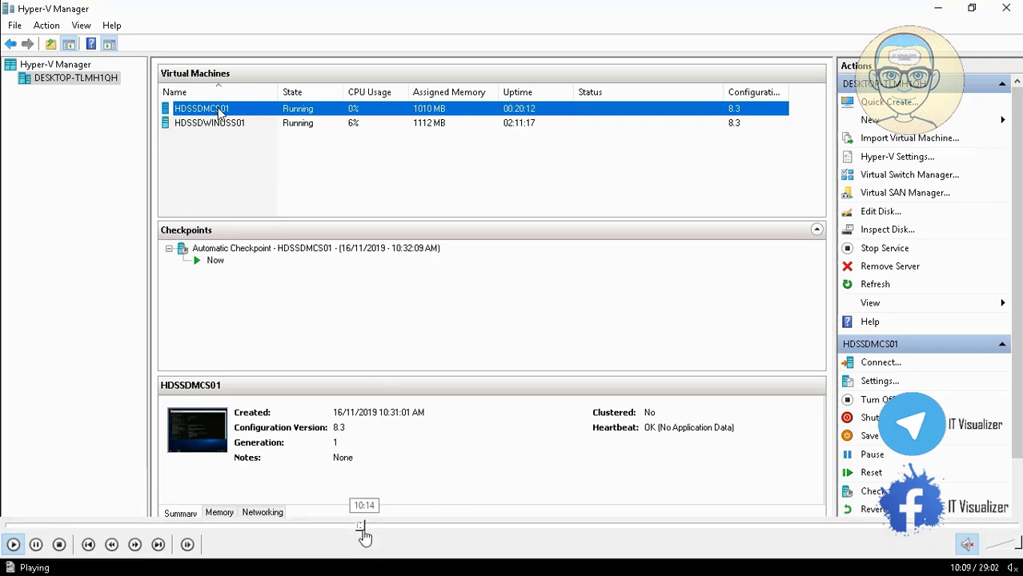
left_click(380, 531)
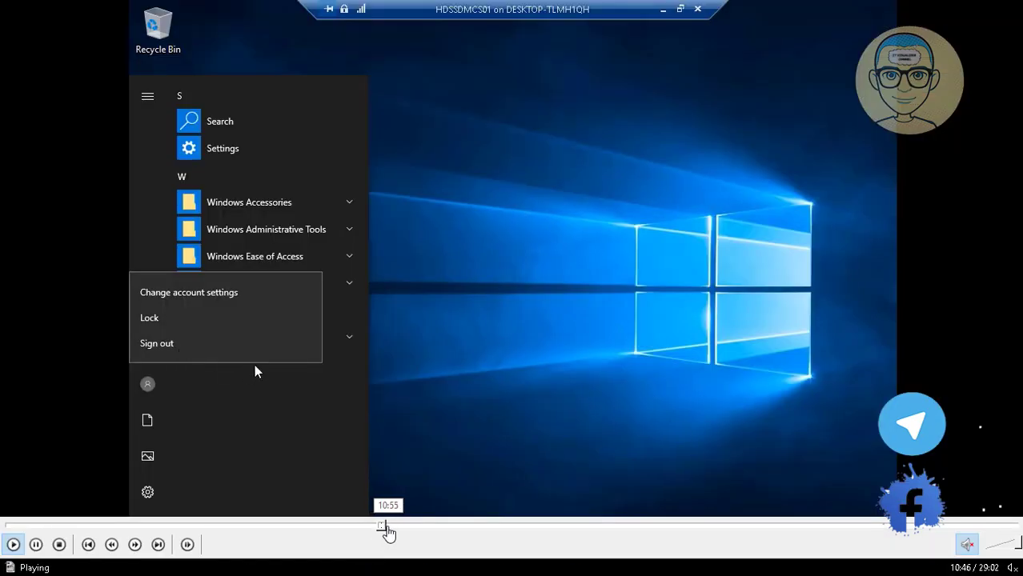
left_click(387, 531)
left_click(401, 531)
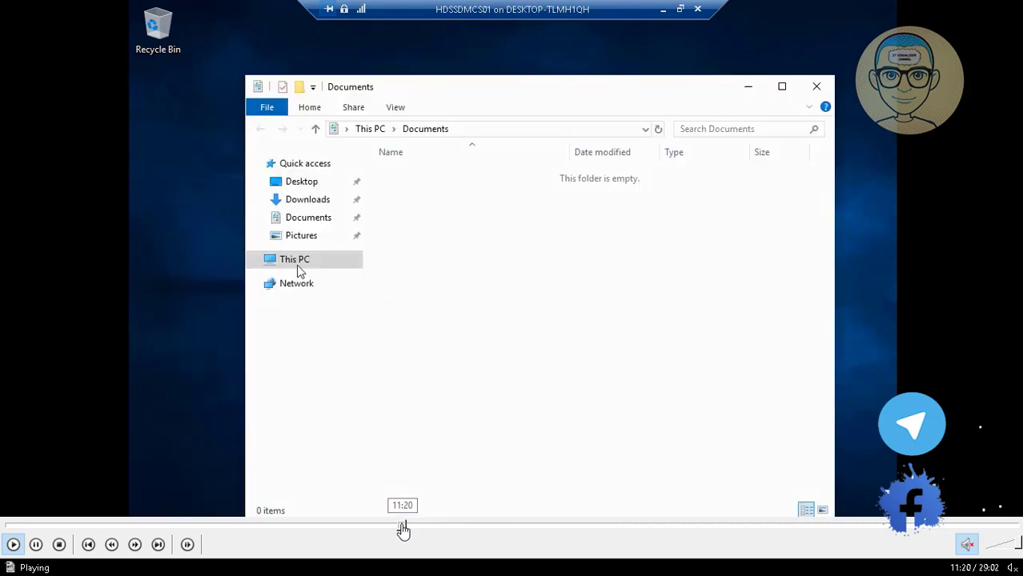
left_click(413, 530)
left_click(429, 528)
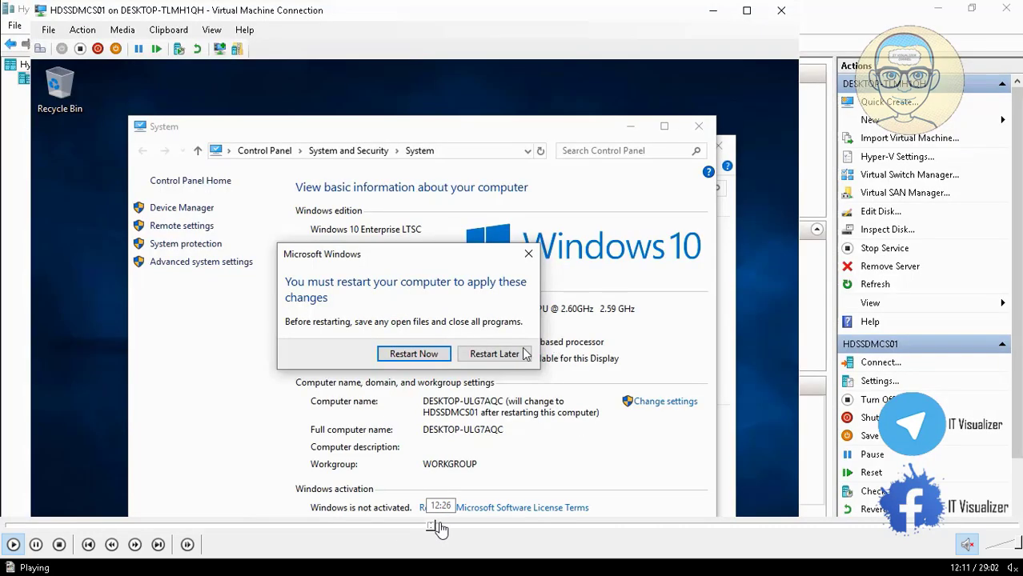
left_click(417, 529)
left_click(415, 529)
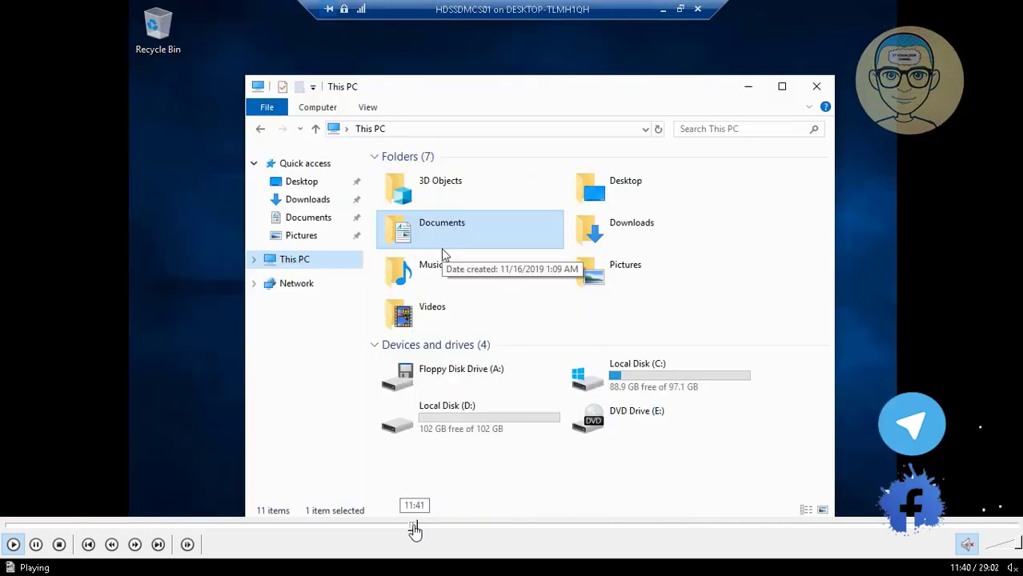
left_click(406, 530)
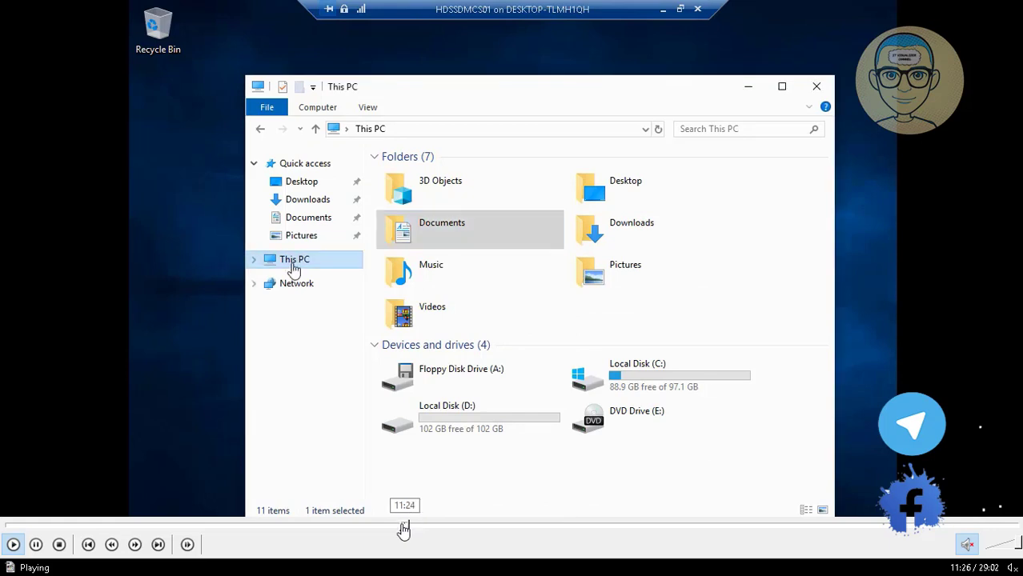
left_click(401, 530)
left_click(393, 529)
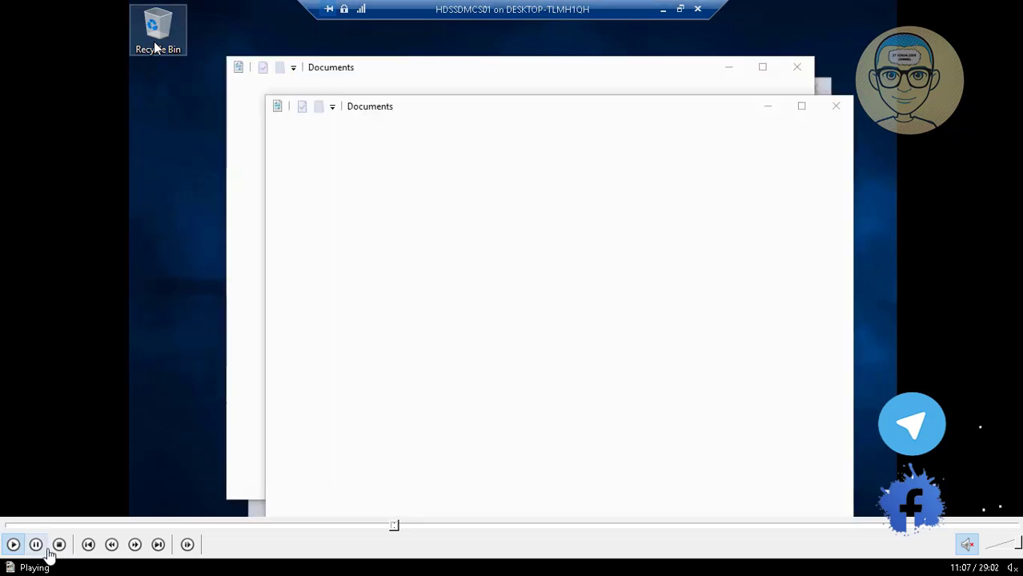
double_click(353, 262)
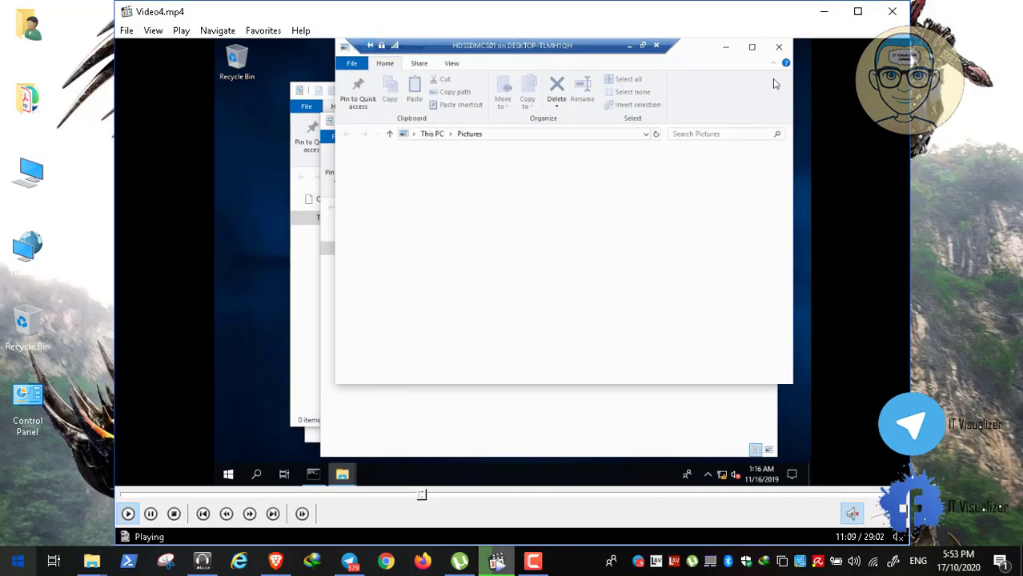
left_click(152, 514)
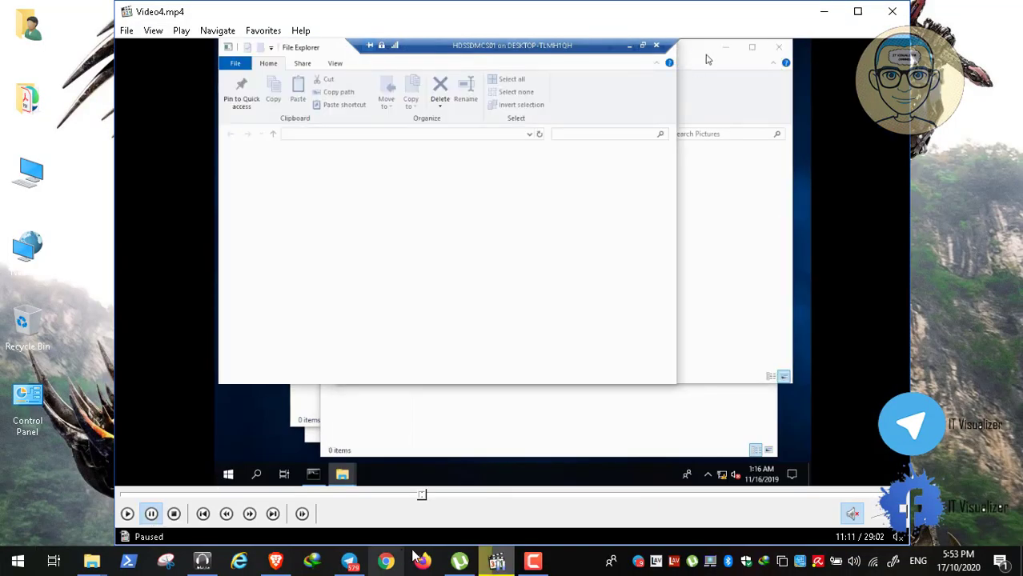
left_click(533, 561)
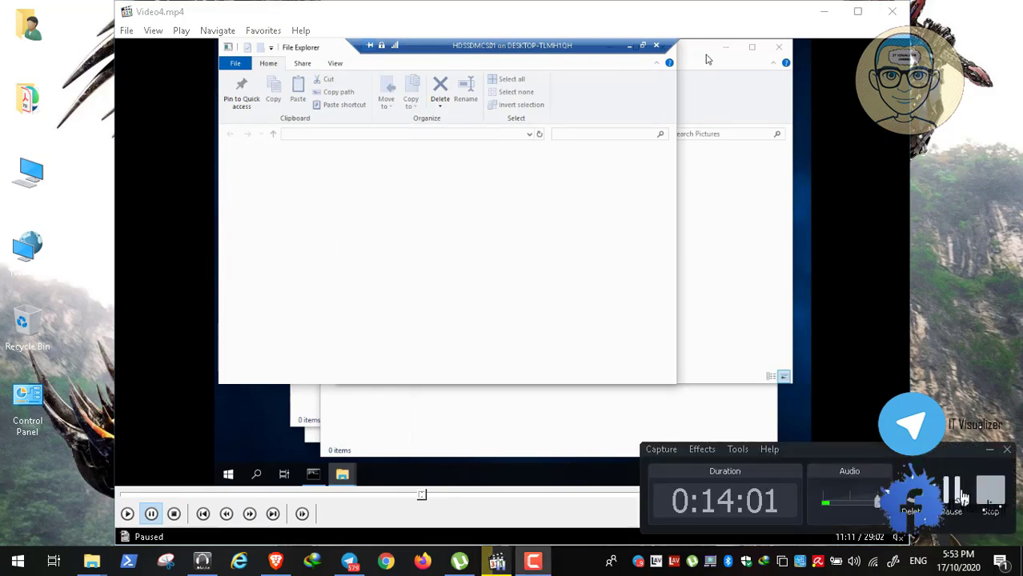
left_click(954, 496)
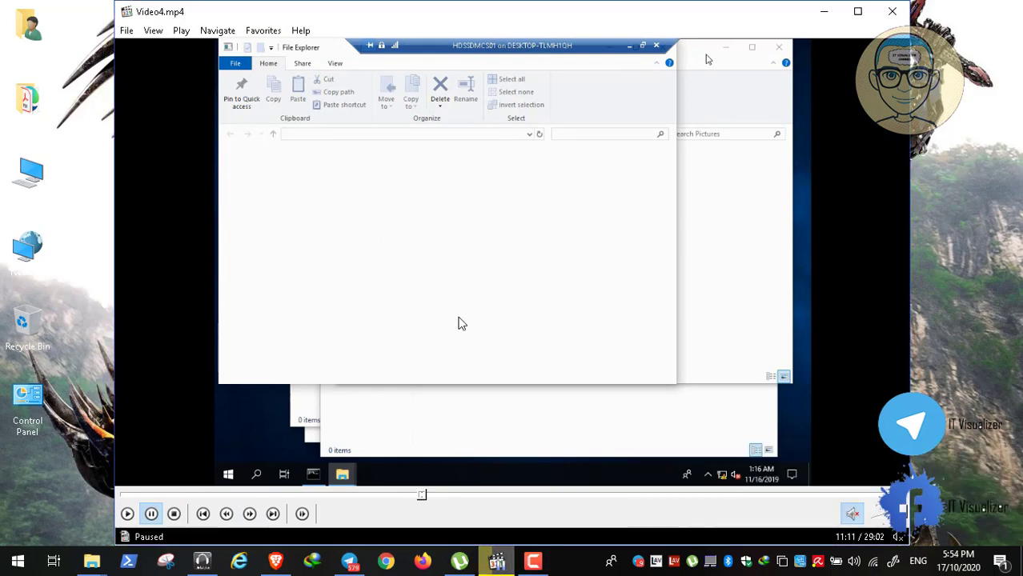
double_click(454, 317)
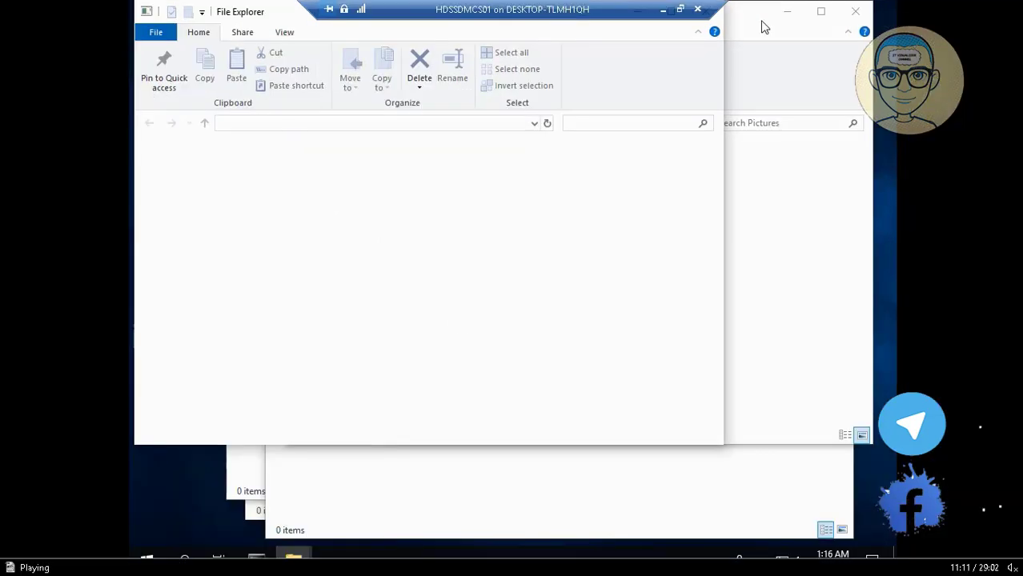
left_click(36, 545)
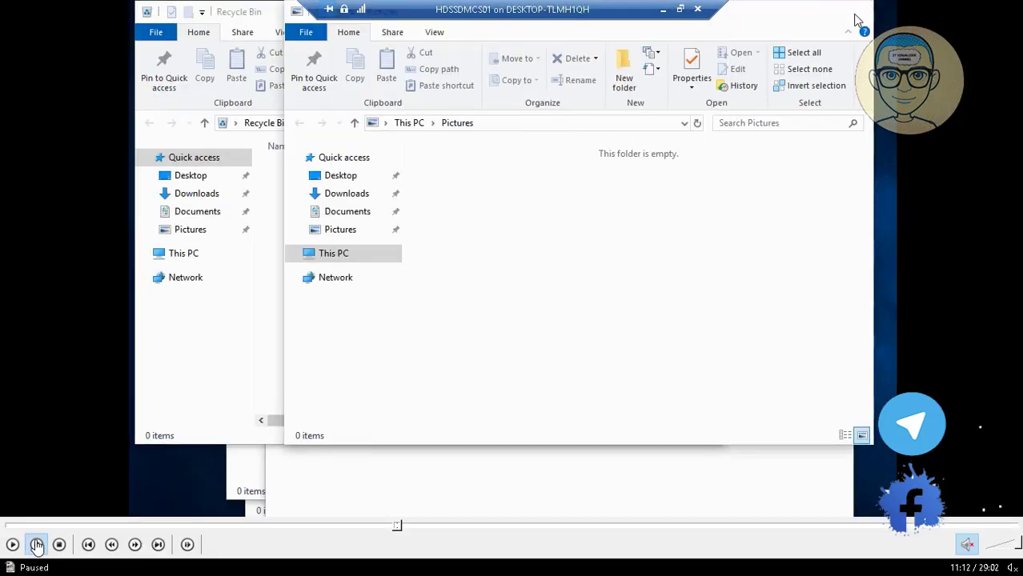
left_click(12, 545)
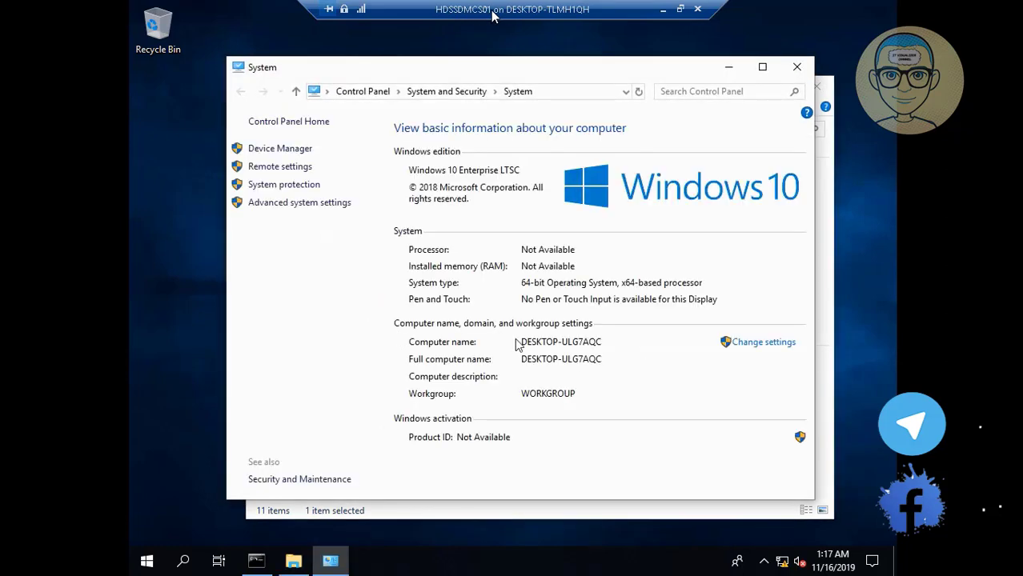
Step: Open System Properties showing computer name DESKTOP-ULG7AQC in WORKGROUP
left_click(745, 346)
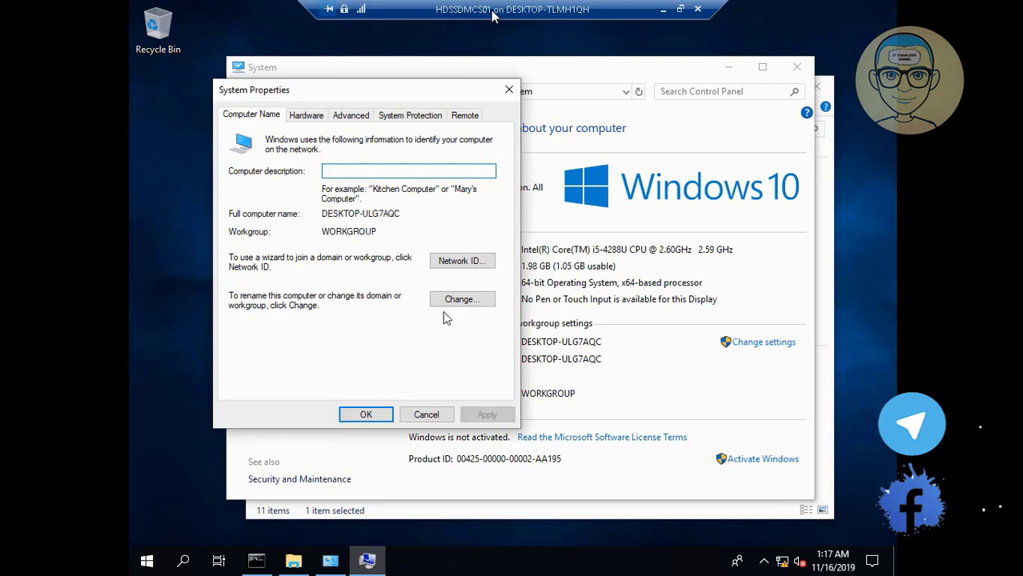
Step: Rename the computer to HDSSDMCS01 from the clipboard and postpone the restart
left_click(473, 305)
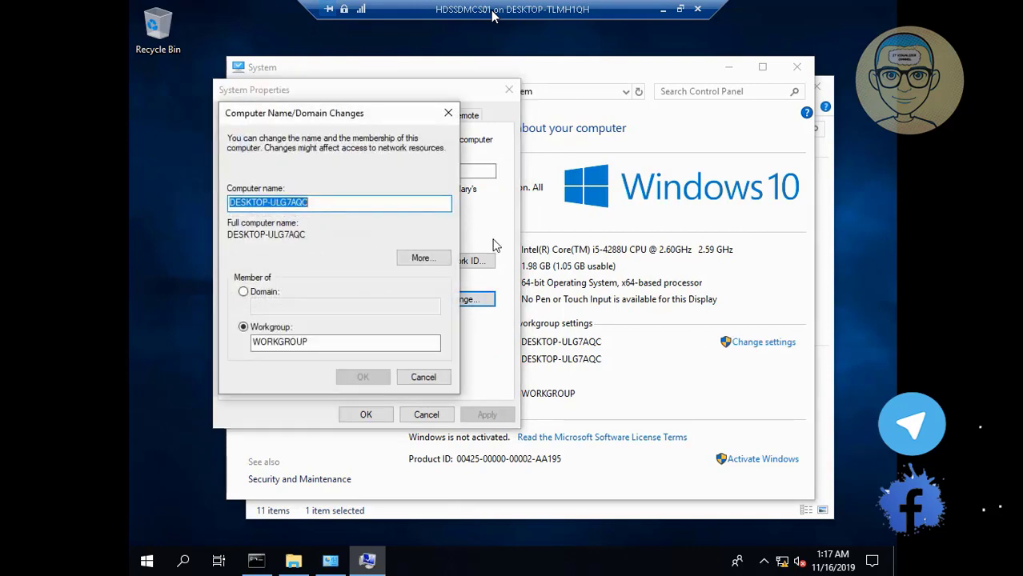
left_click(682, 10)
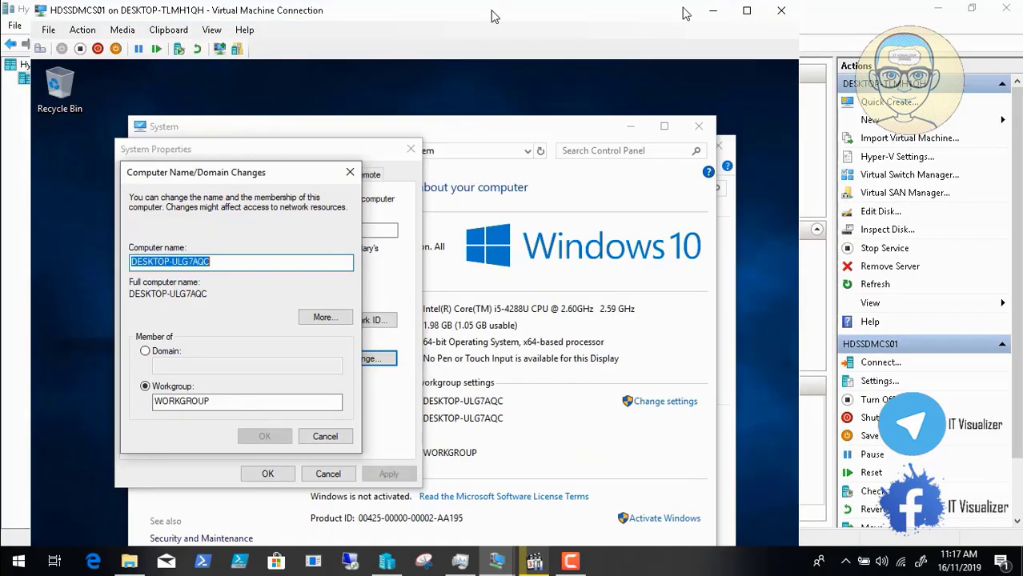
key("BackSpace")
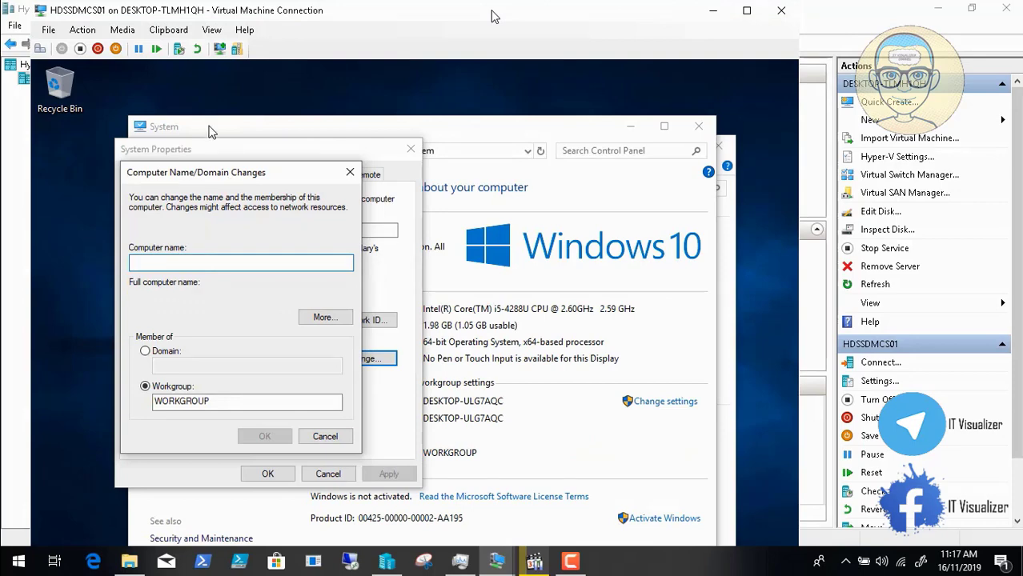
left_click(168, 30)
left_click(179, 47)
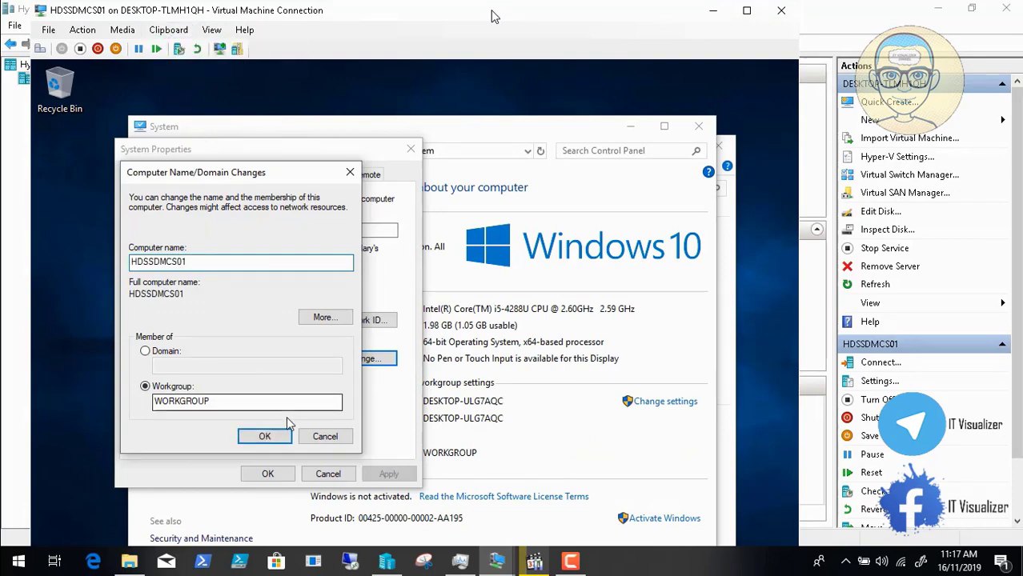
left_click(278, 441)
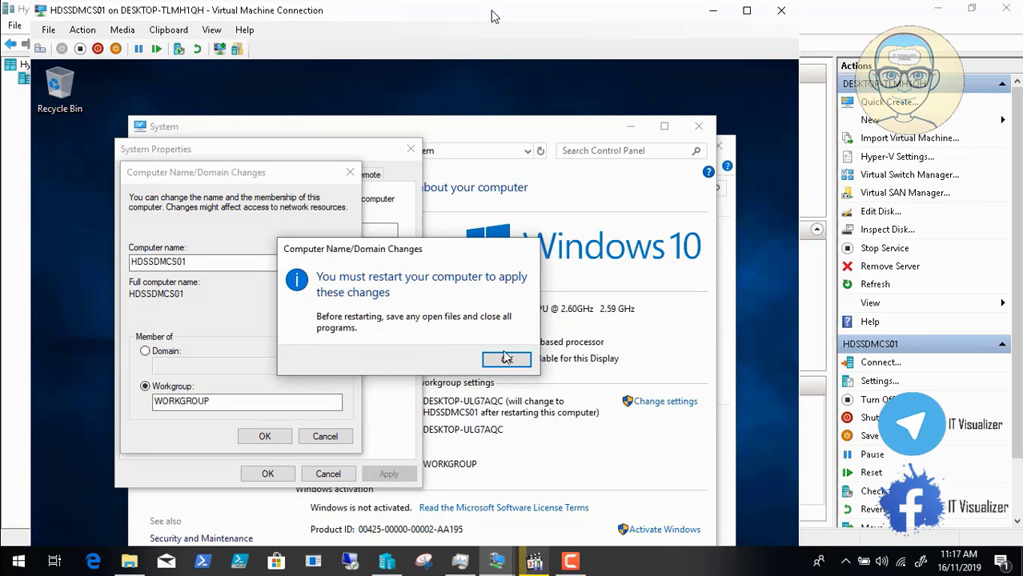
left_click(507, 361)
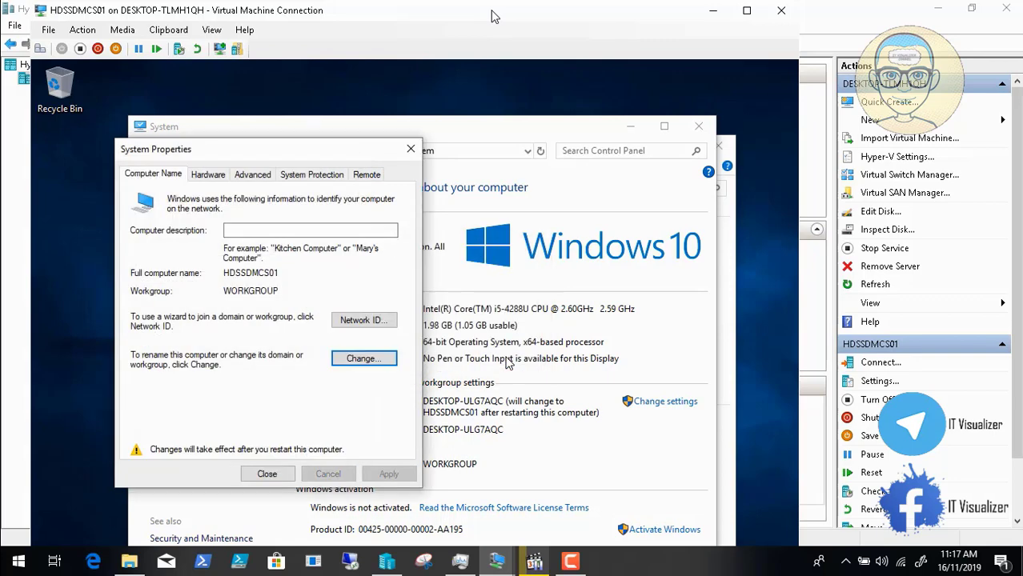
left_click(269, 474)
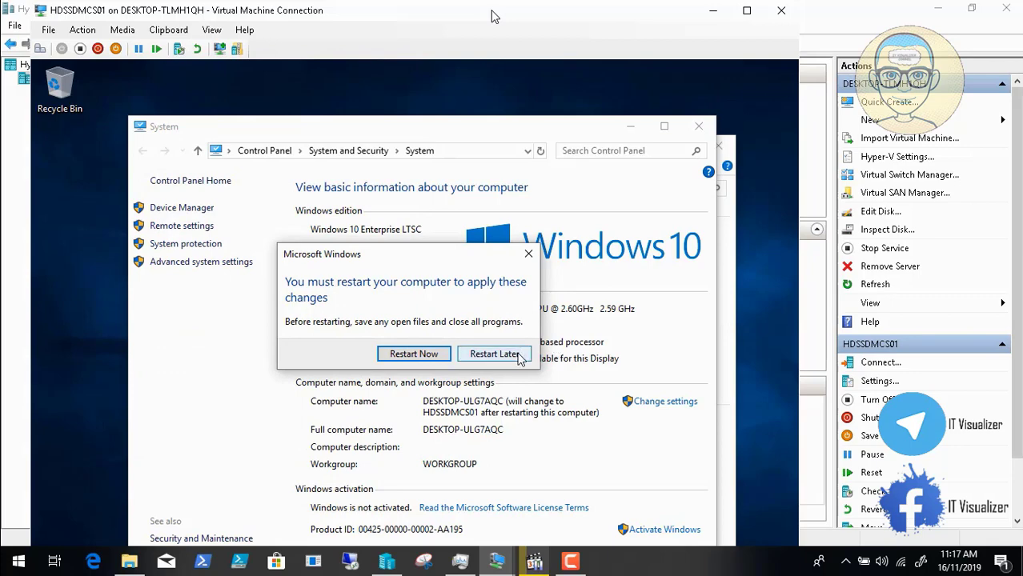
left_click(494, 354)
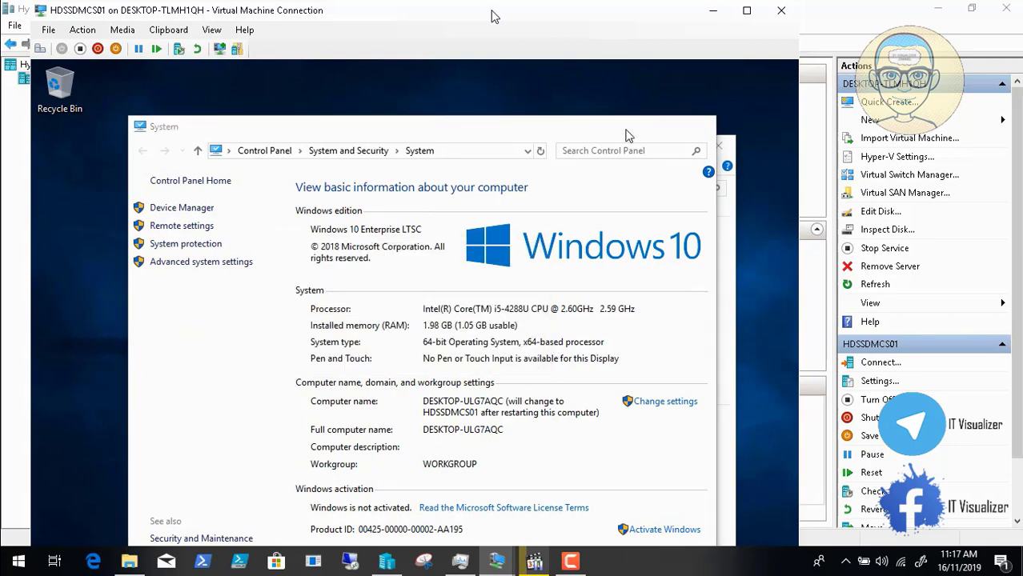
Step: Return the VM to full screen with the ipconfig /all output showing
left_click(629, 126)
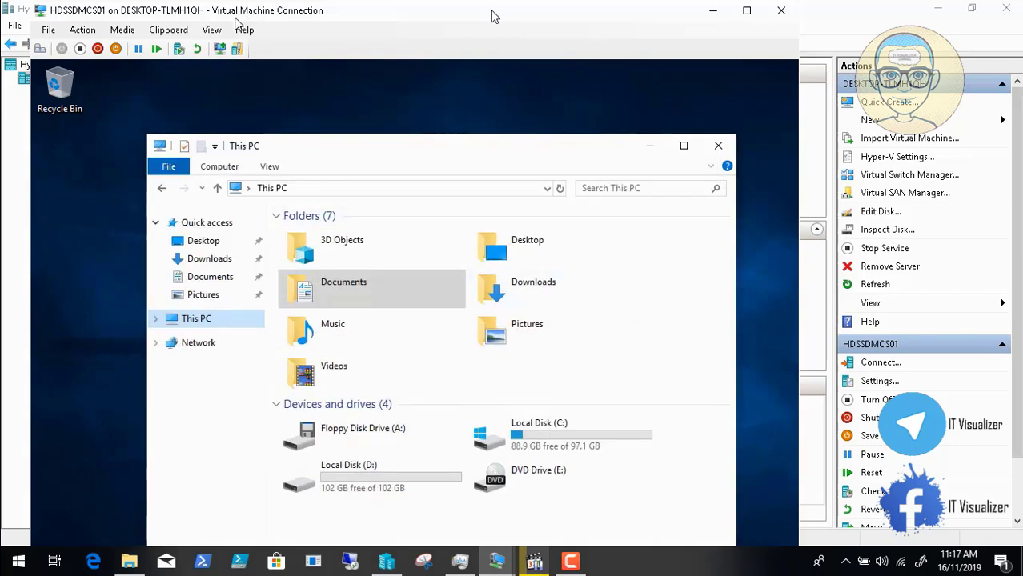
left_click(213, 30)
left_click(228, 46)
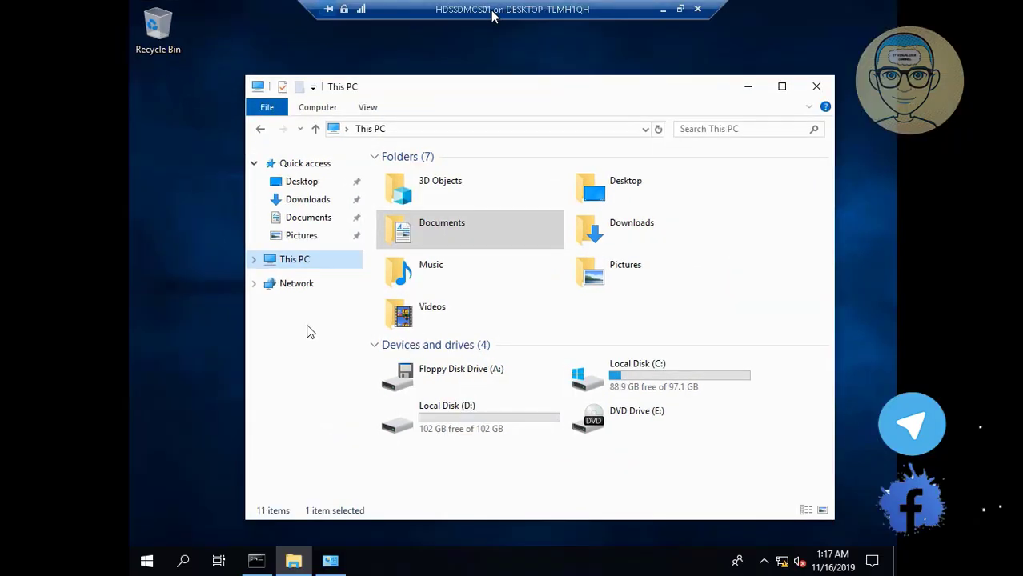
left_click(255, 563)
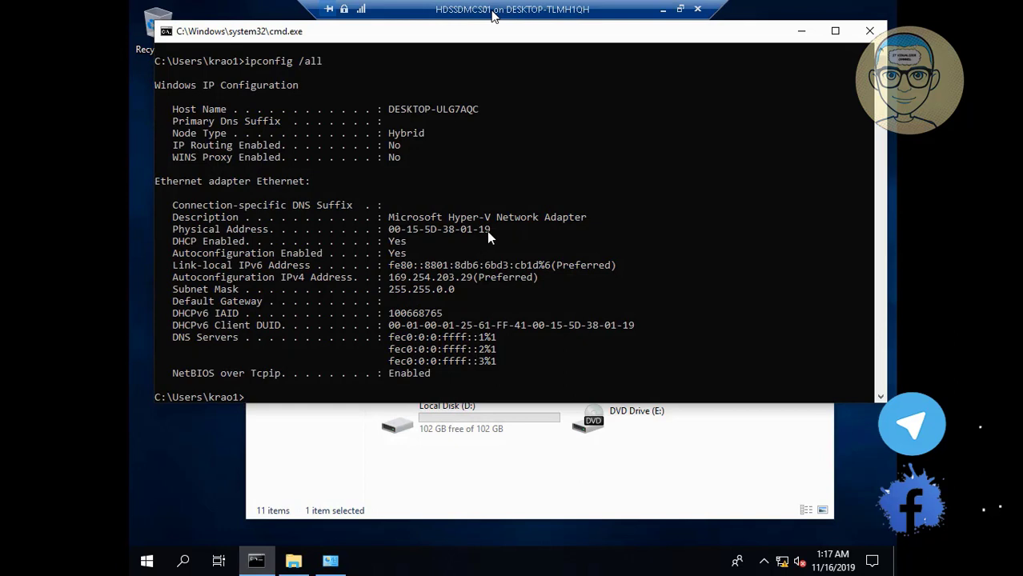
Step: Copy the adapter's physical address, then close the System, This PC and command prompt windows
left_click_drag(489, 229, 392, 231)
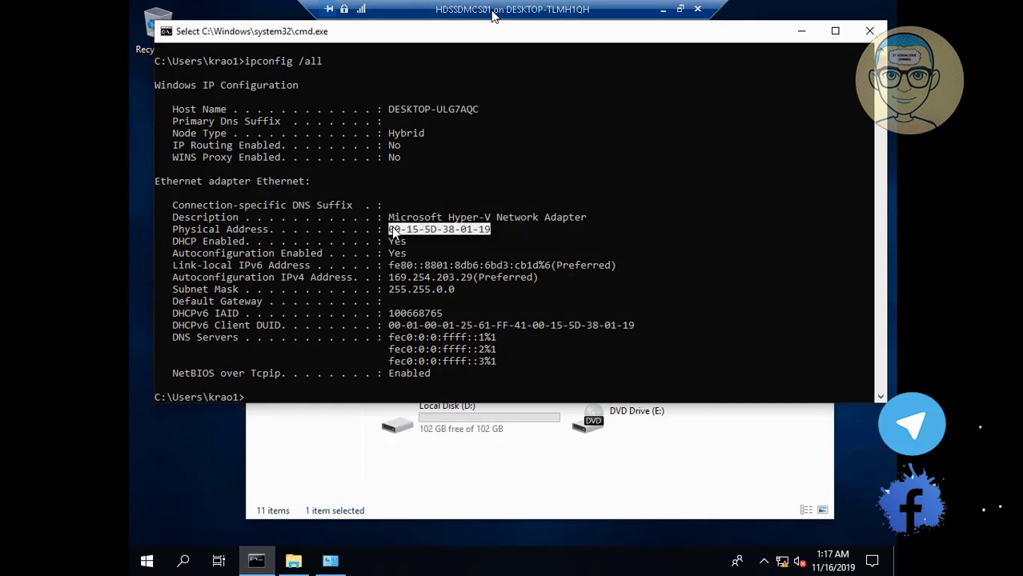
key("ctrl+c")
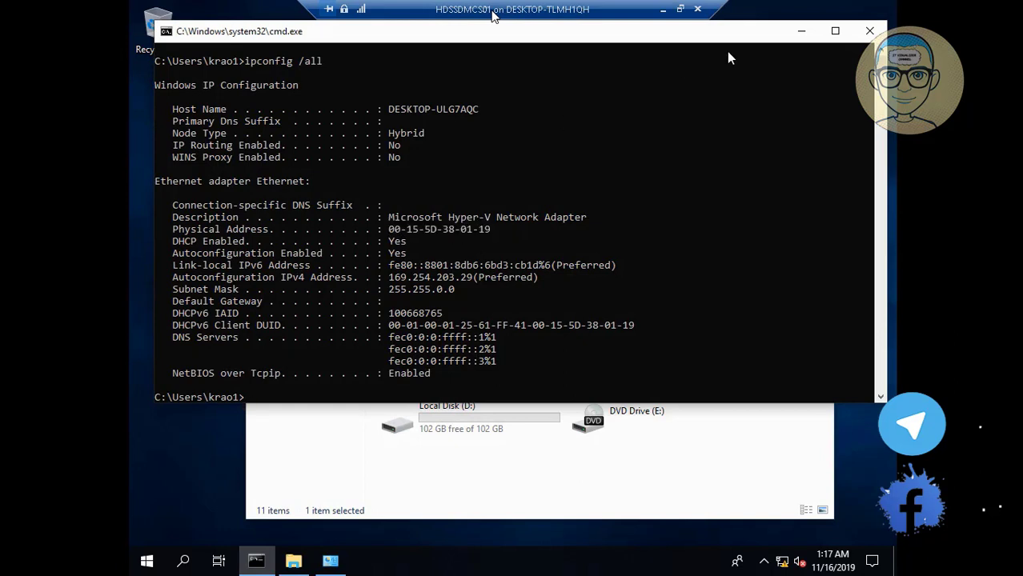
left_click(801, 32)
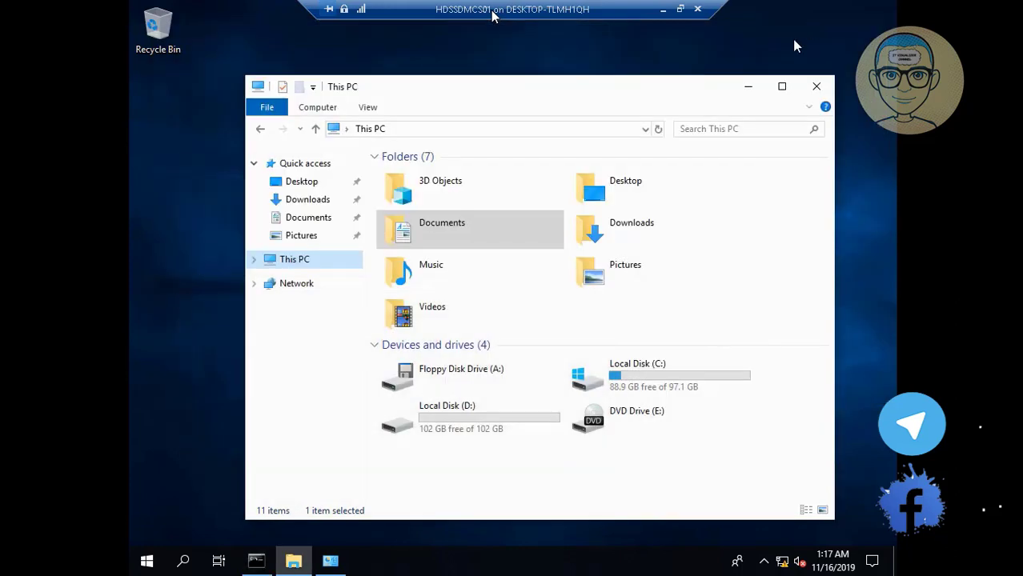
left_click(748, 86)
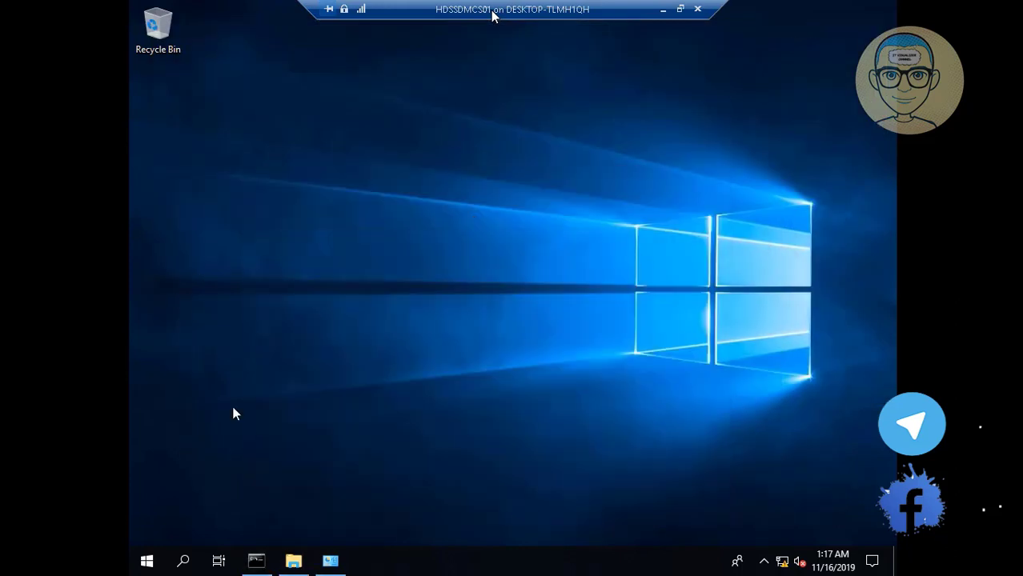
left_click(337, 564)
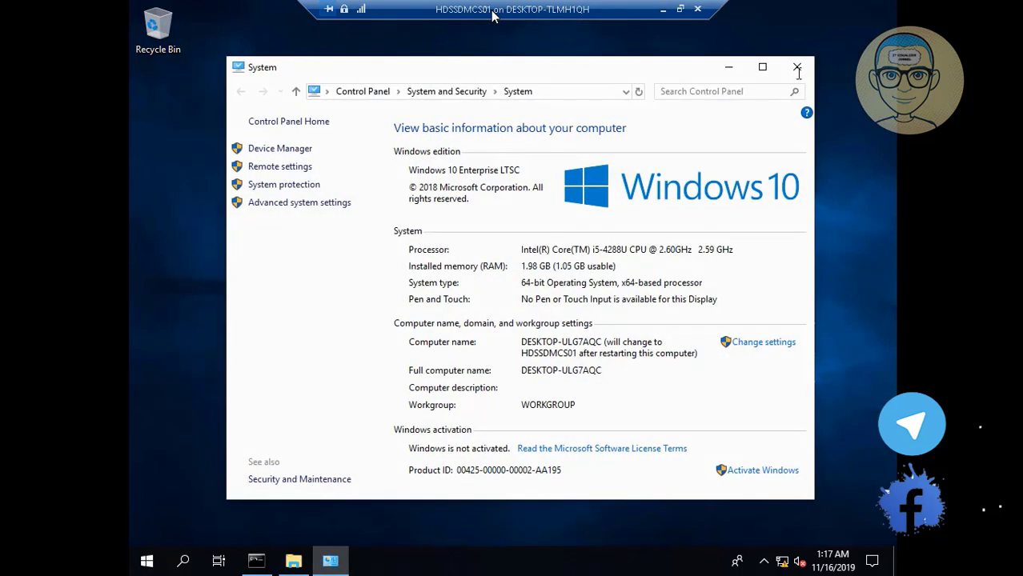
left_click(797, 68)
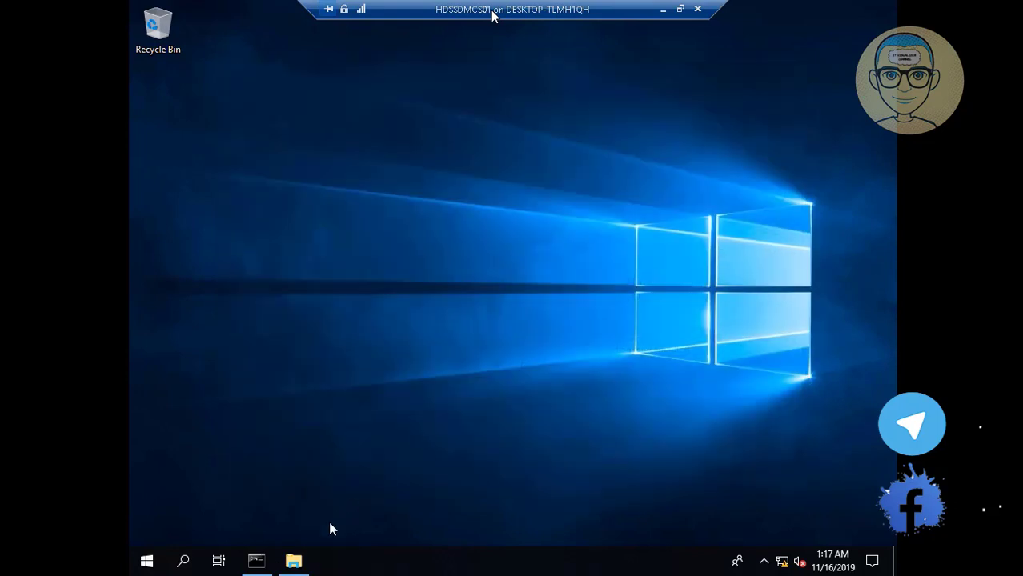
left_click(294, 561)
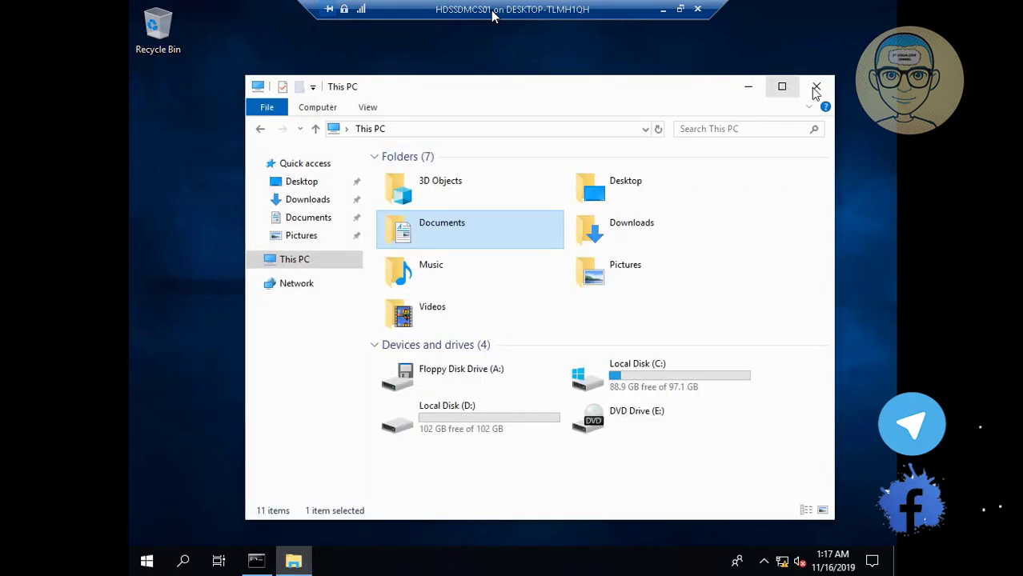
left_click(815, 87)
left_click(256, 561)
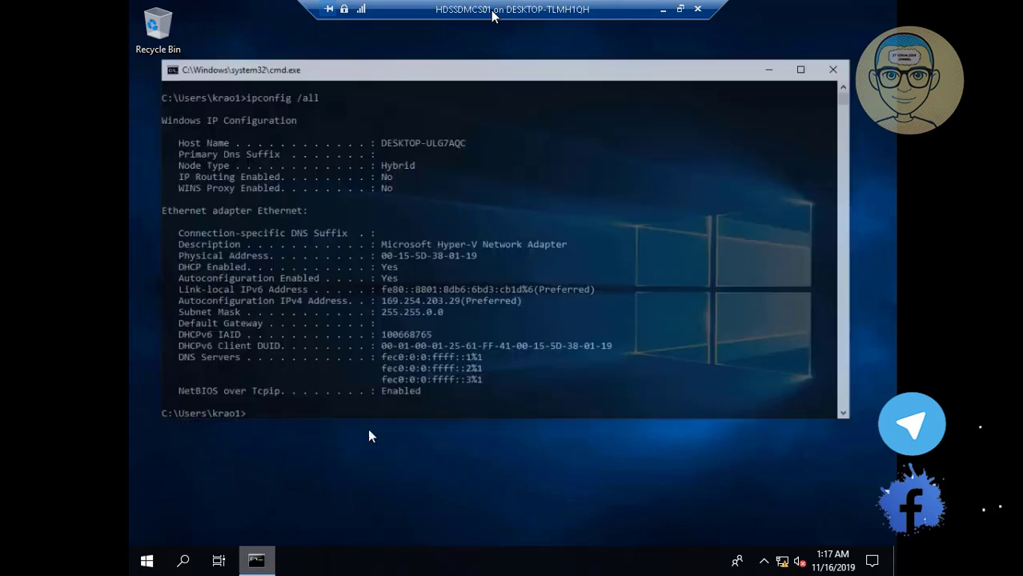
left_click(869, 30)
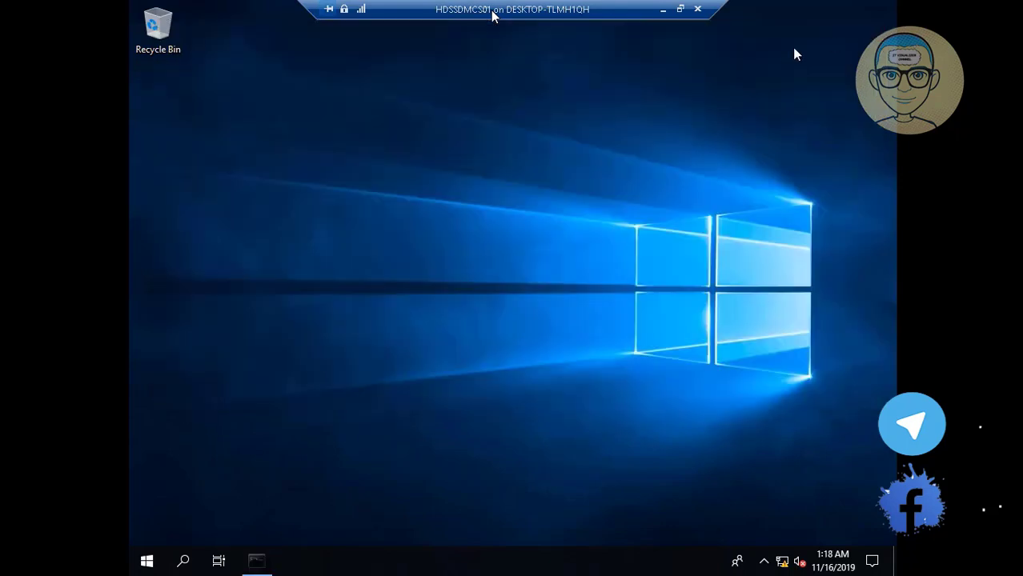
Step: Restart the virtual machine from the power-user menu
right_click(145, 560)
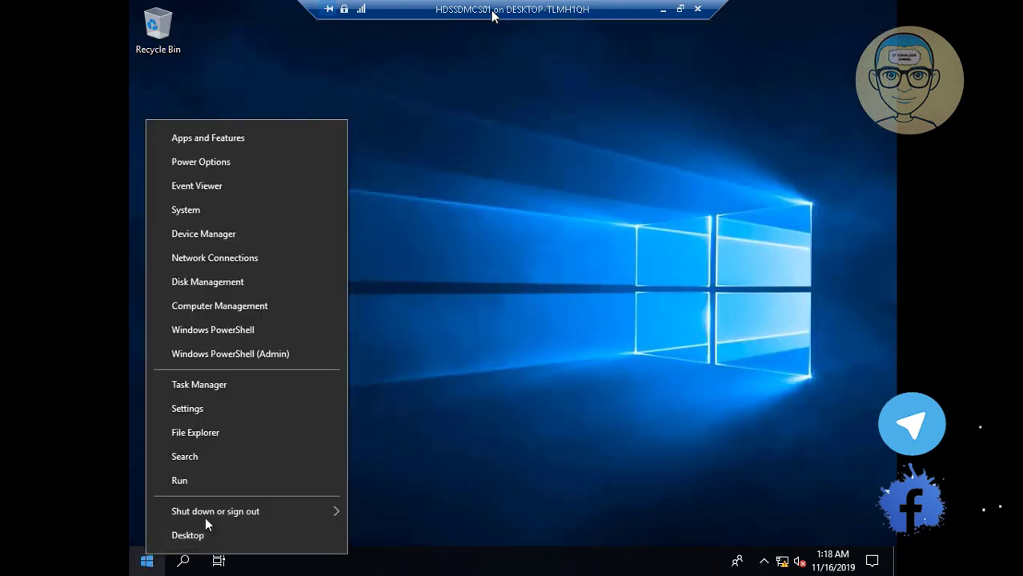
mouse_move(336, 502)
left_click(377, 507)
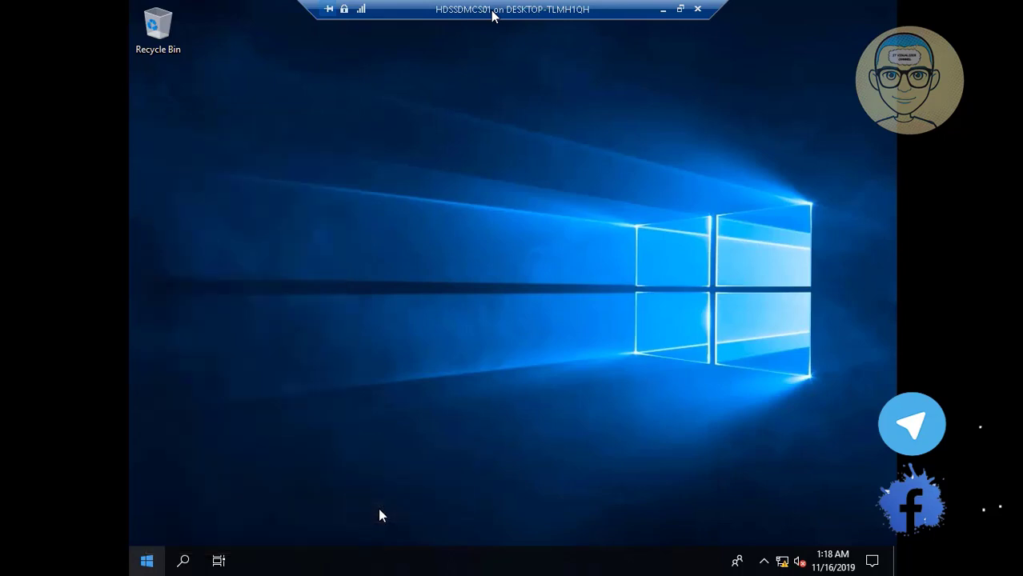
left_click(663, 10)
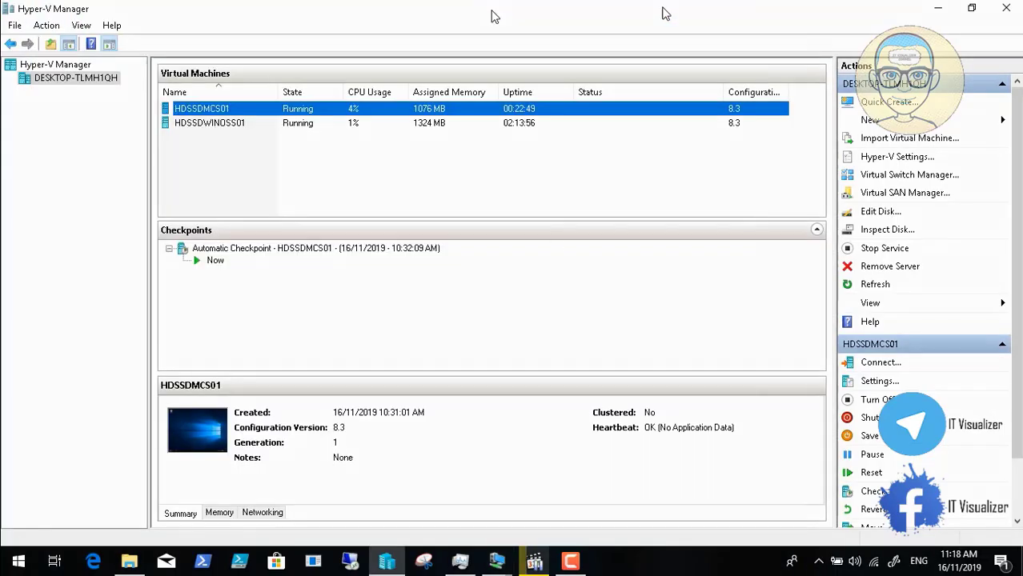
left_click(570, 560)
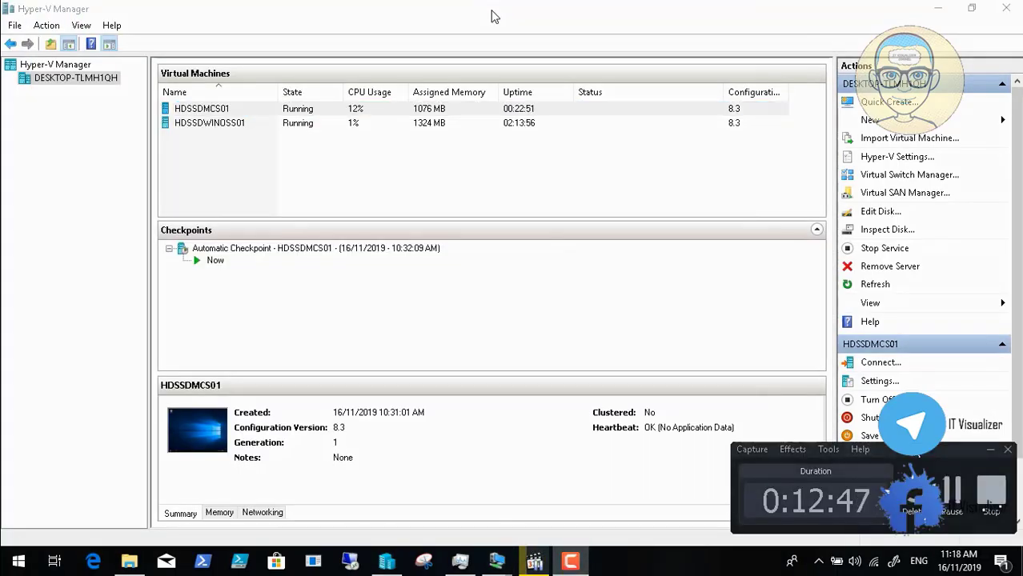
left_click(952, 492)
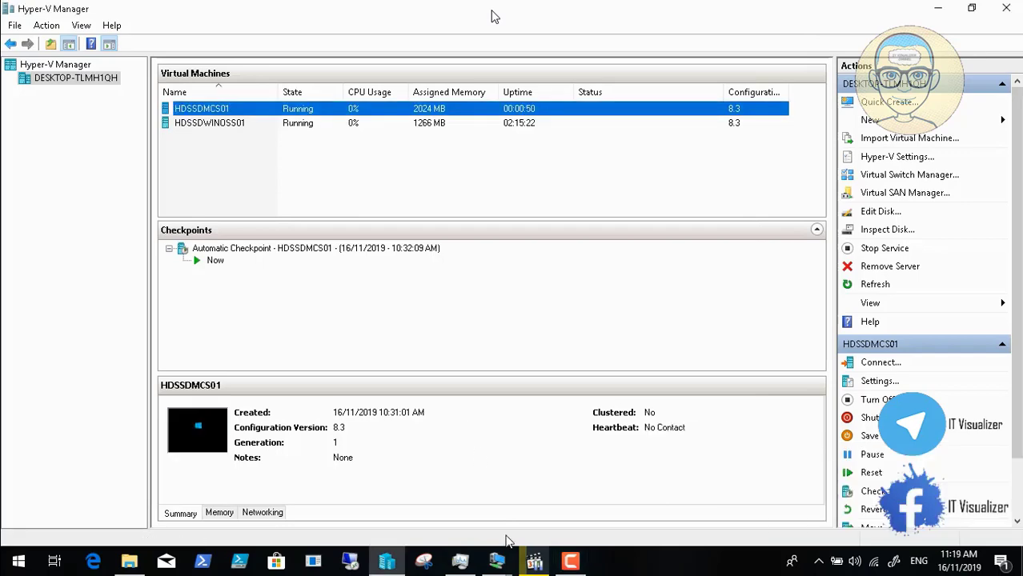
mouse_move(496, 560)
left_click(433, 500)
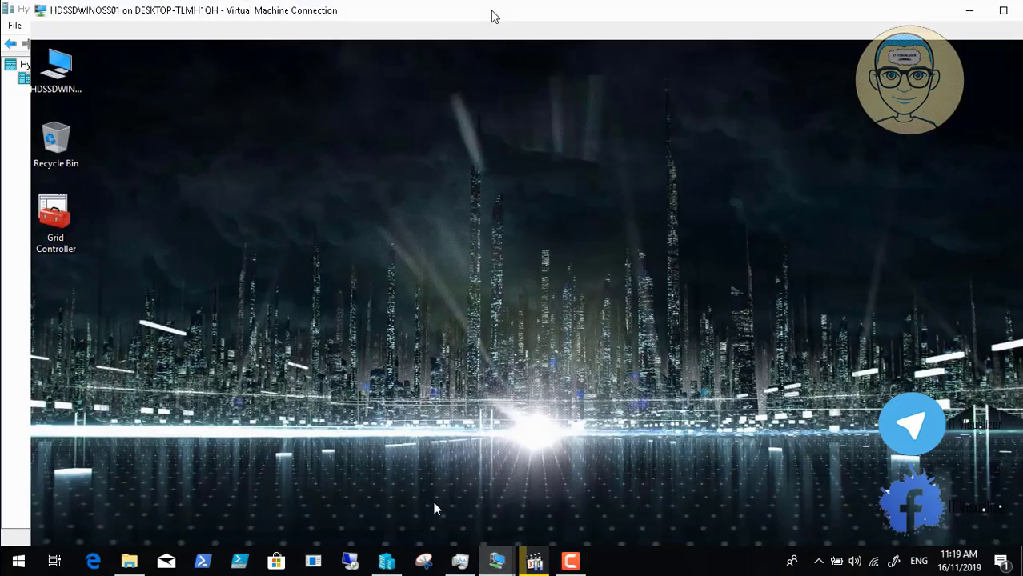
double_click(493, 16)
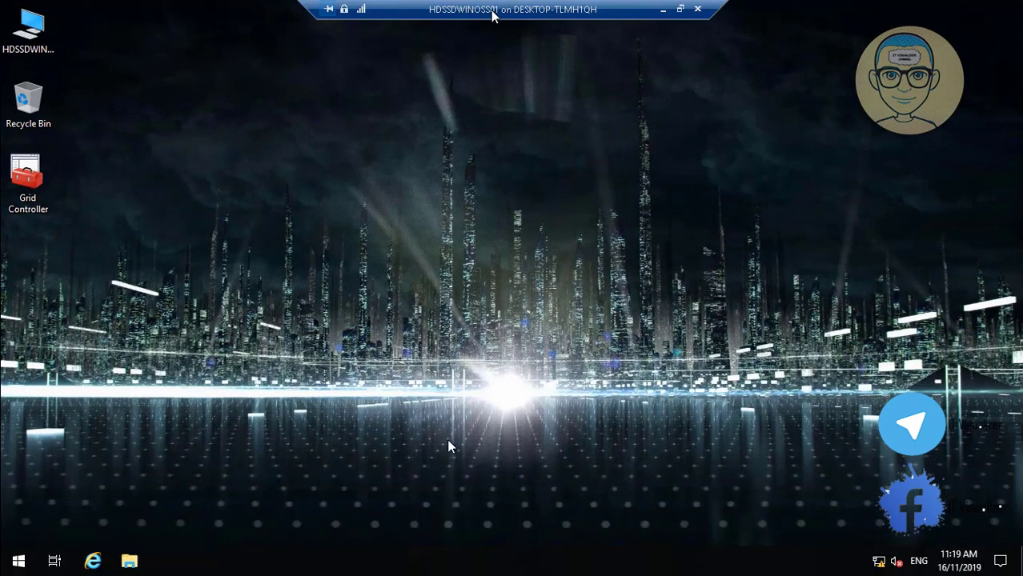
left_click(22, 191)
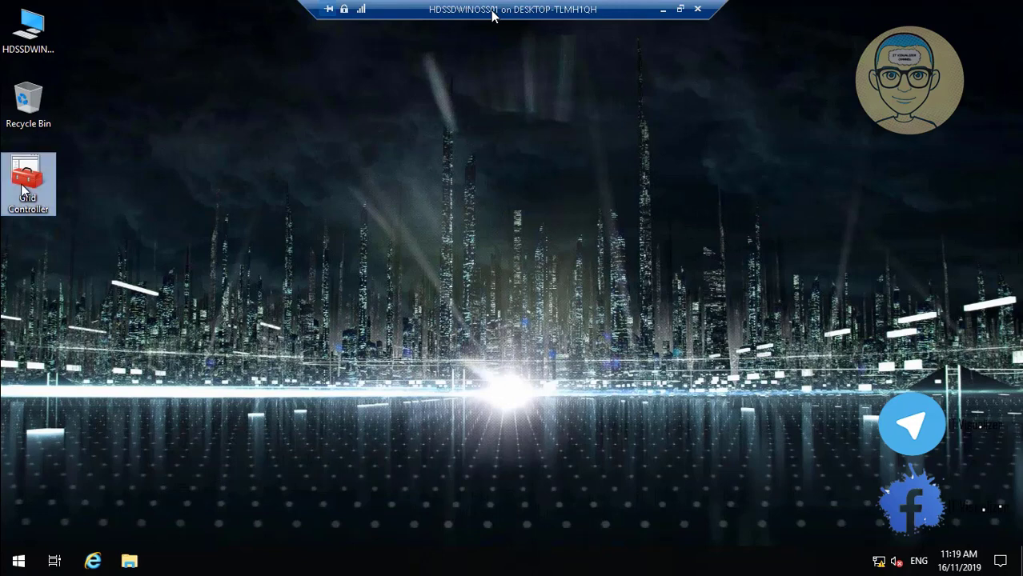
double_click(22, 190)
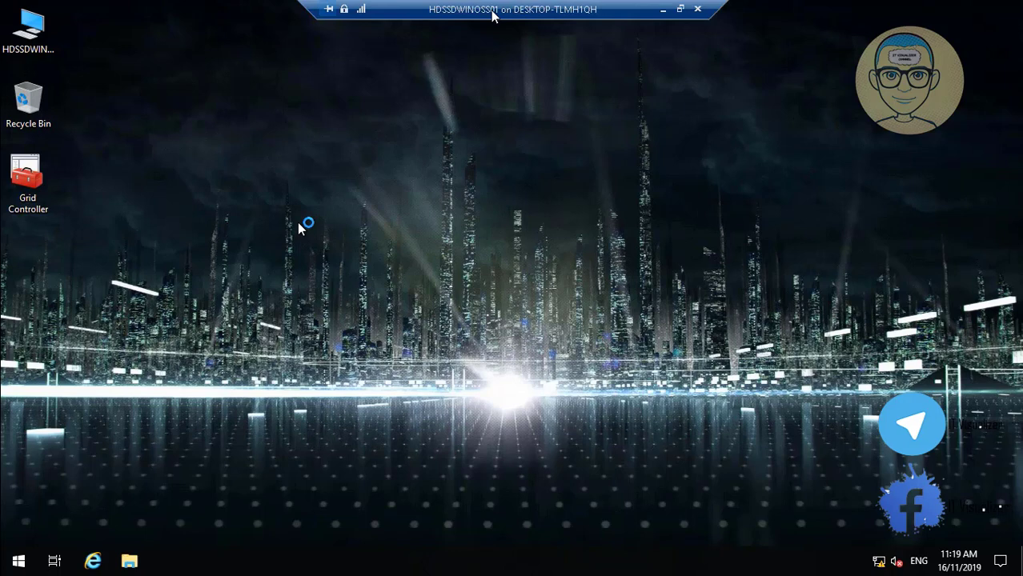
right_click(299, 224)
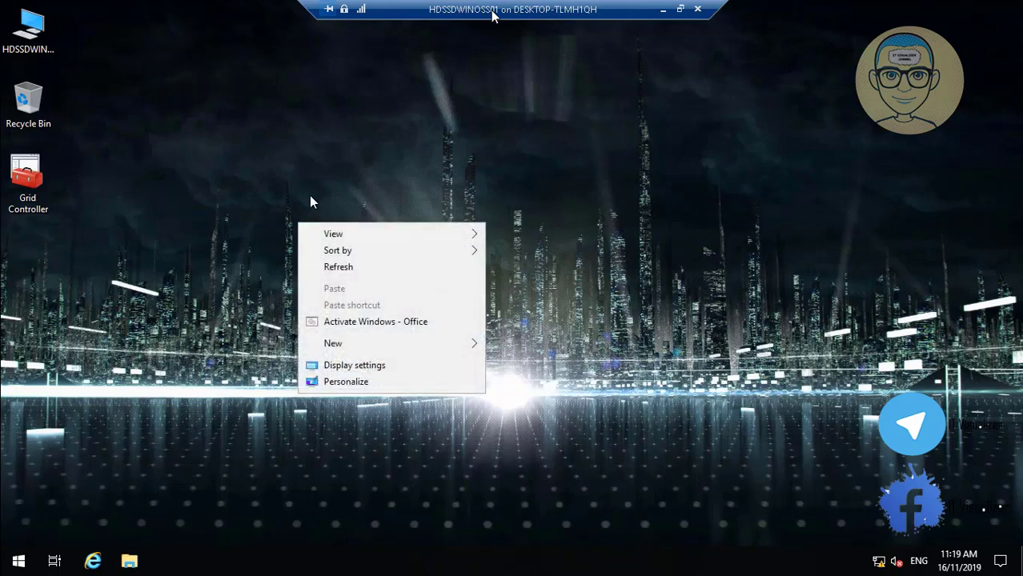
left_click(311, 198)
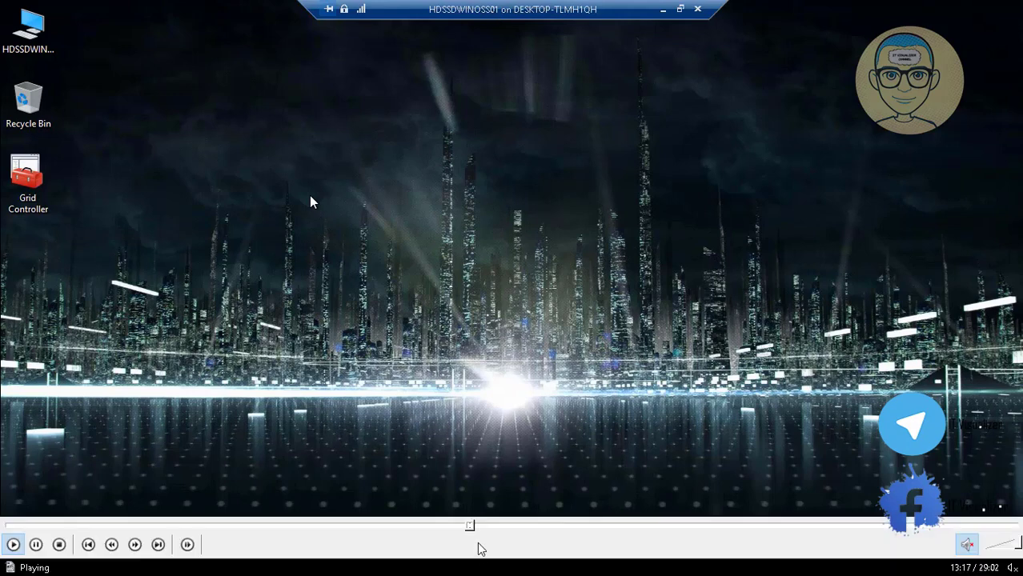
left_click(478, 525)
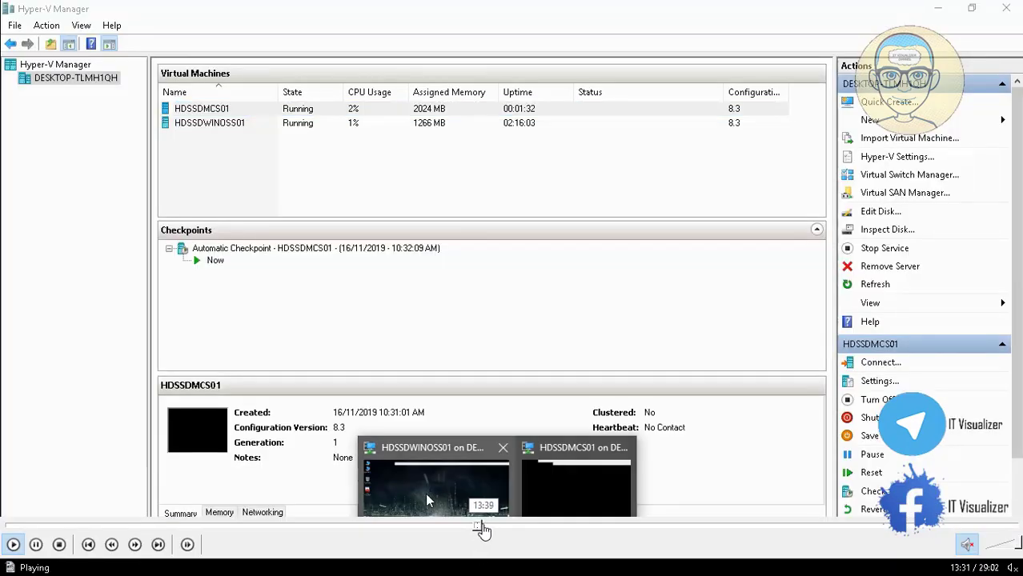
left_click(483, 526)
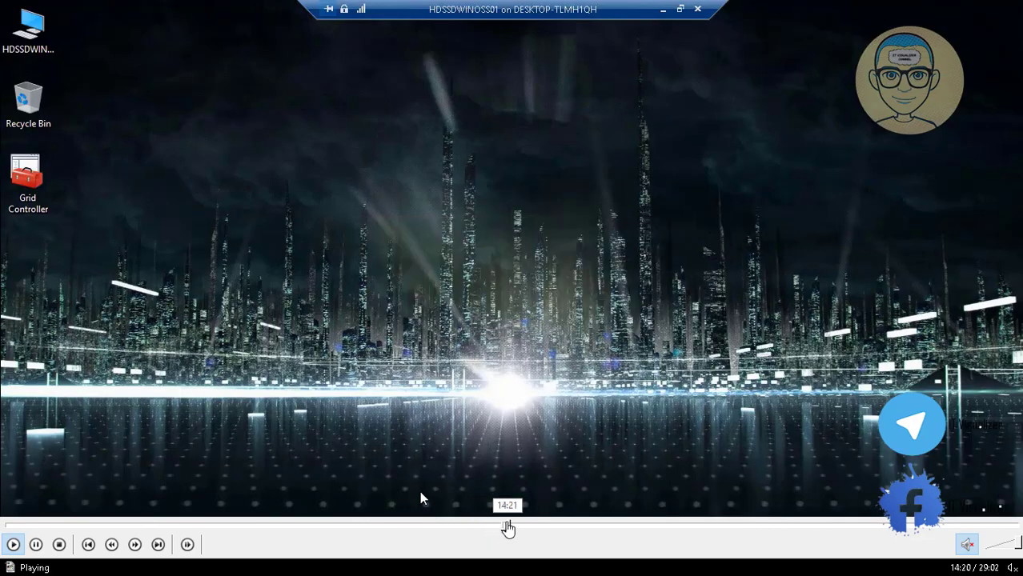
Step: Minimize the server VM's connection window to reveal Hyper-V Manager's VM list
left_click(516, 527)
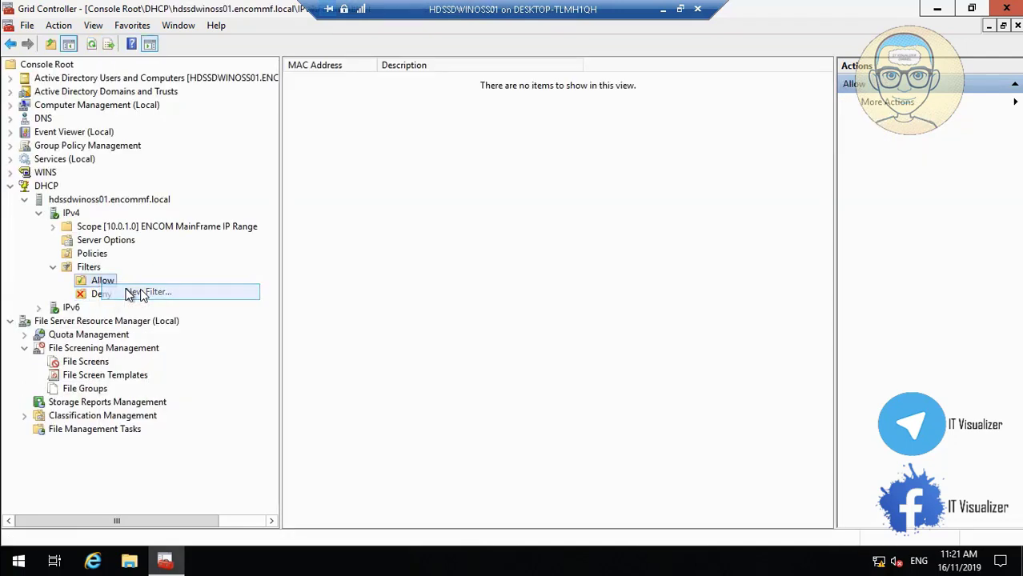
left_click(663, 13)
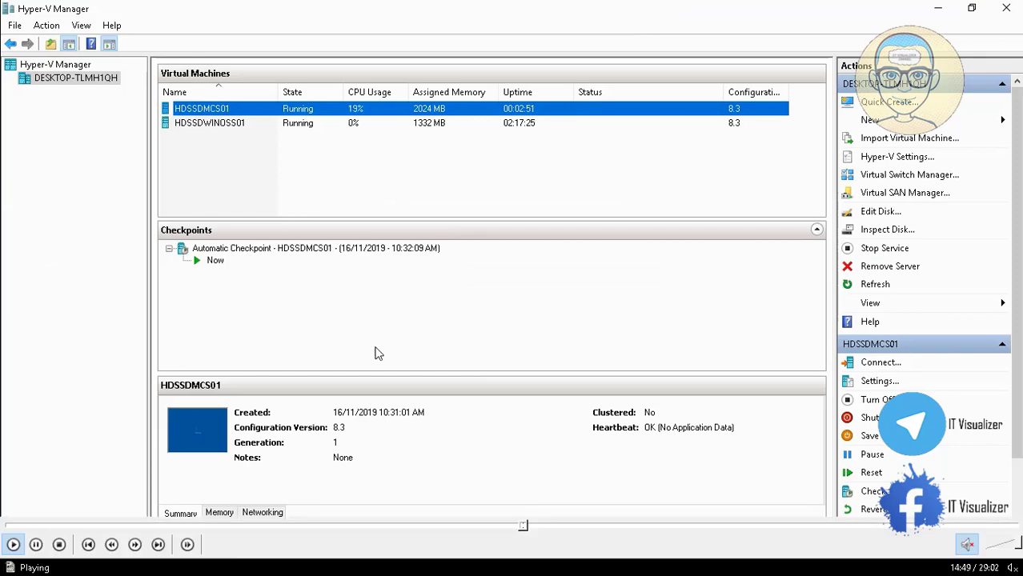
Step: Skip ahead to the HDSSDMCS01 console where ipconfig /all reports host name HDSSDMCS01
left_click(531, 527)
left_click(551, 527)
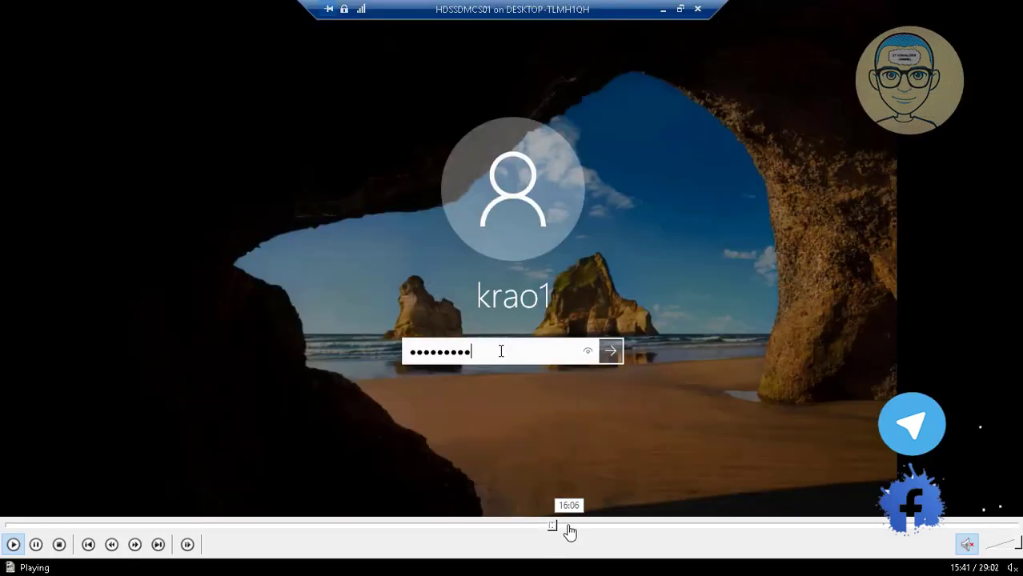
left_click(569, 527)
left_click(588, 527)
left_click(619, 526)
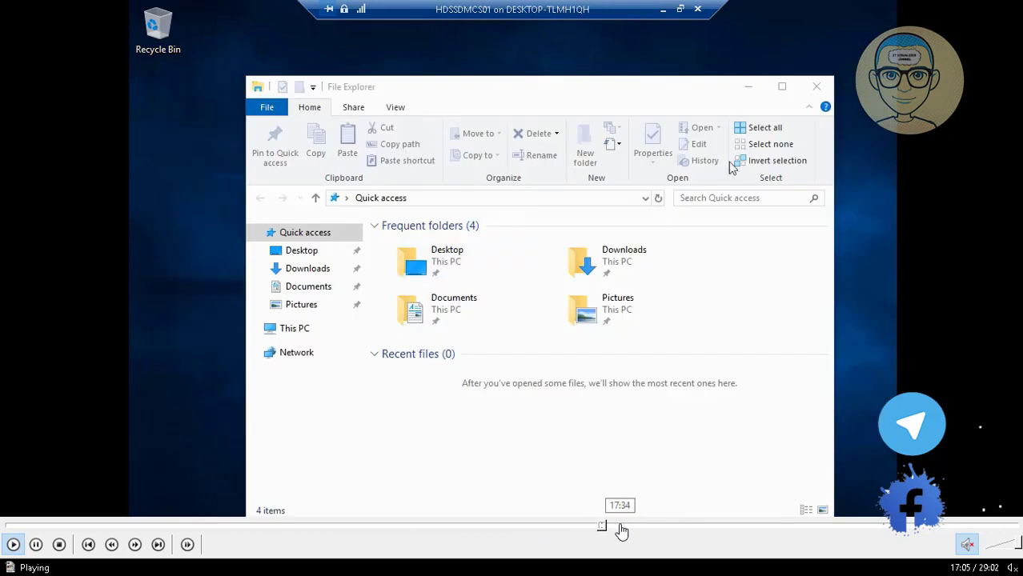
left_click(637, 526)
left_click(645, 526)
left_click(661, 526)
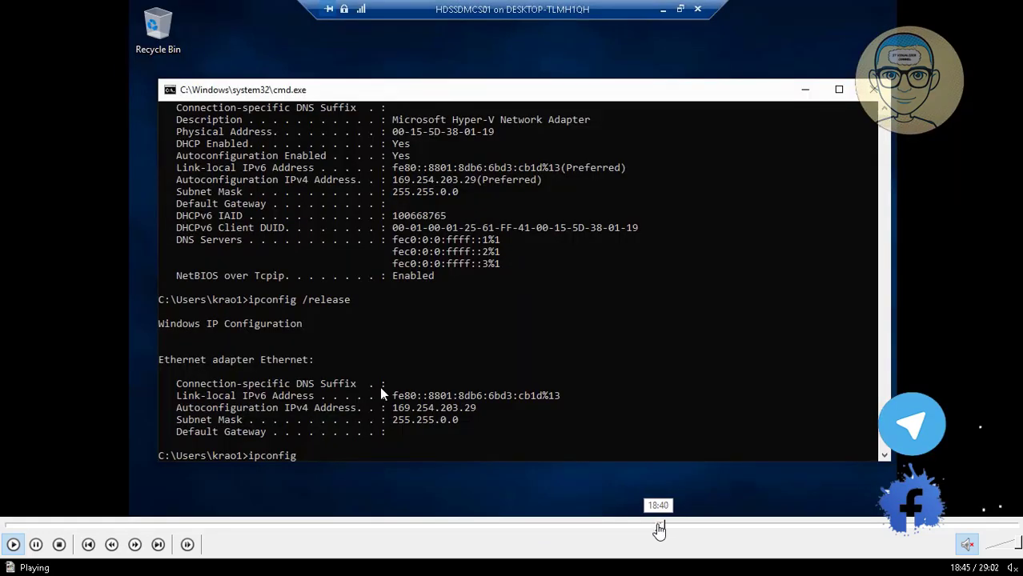
left_click(648, 526)
left_click(648, 527)
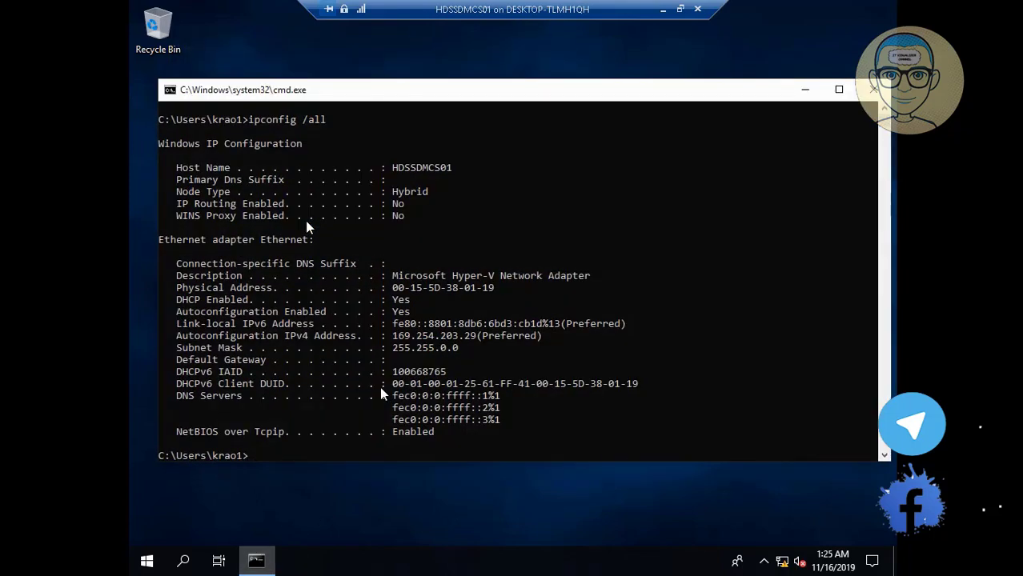
Step: Run ipconfig /release and ipconfig /renew to obtain 10.0.1.50 from DHCP
type("ipconfig /release")
key("Return")
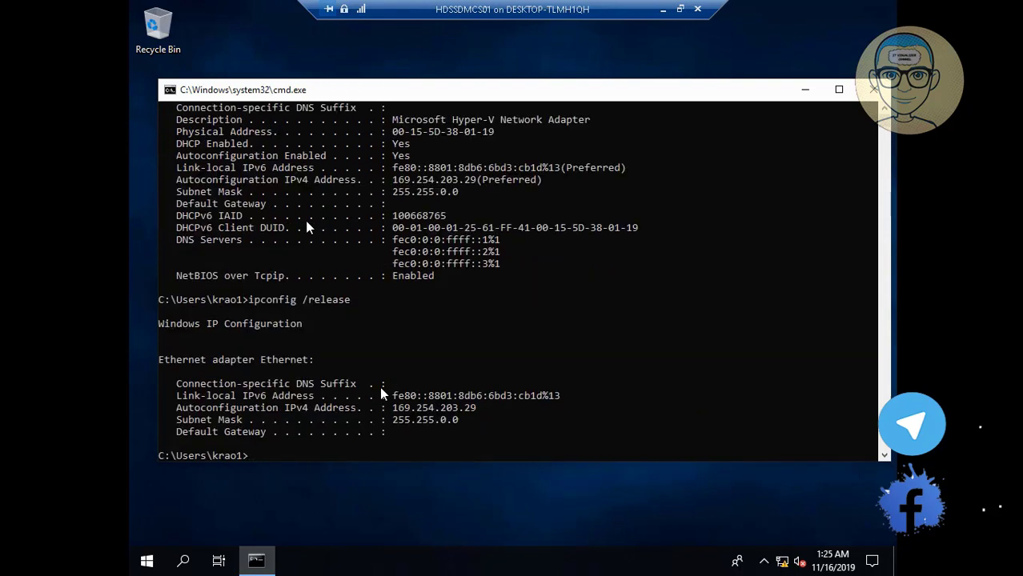
type("ipconfig /renew")
key("Return")
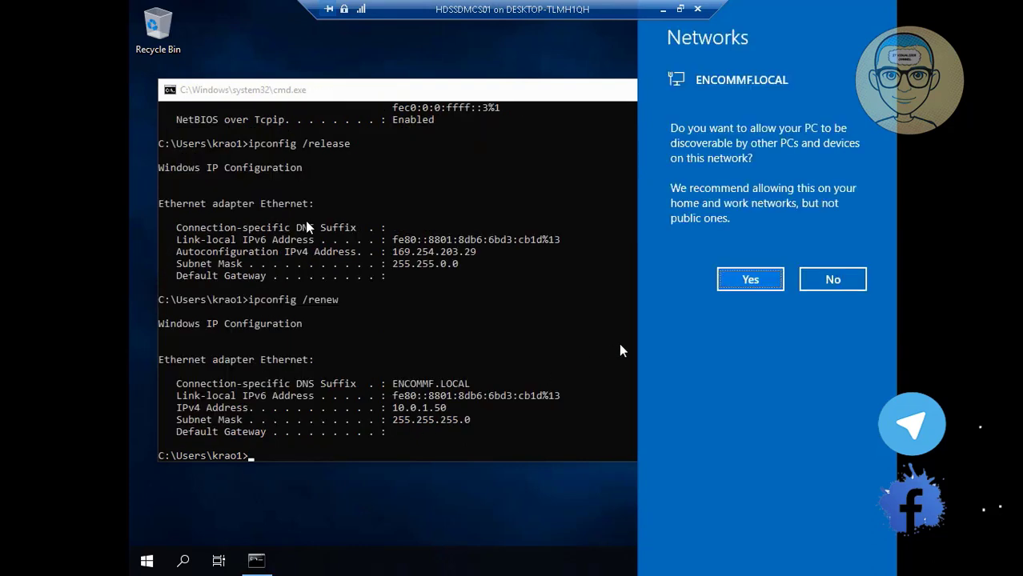
Step: Allow the PC to be discoverable on ENCOMMF.LOCAL and close the command prompt
left_click(778, 280)
left_click(759, 280)
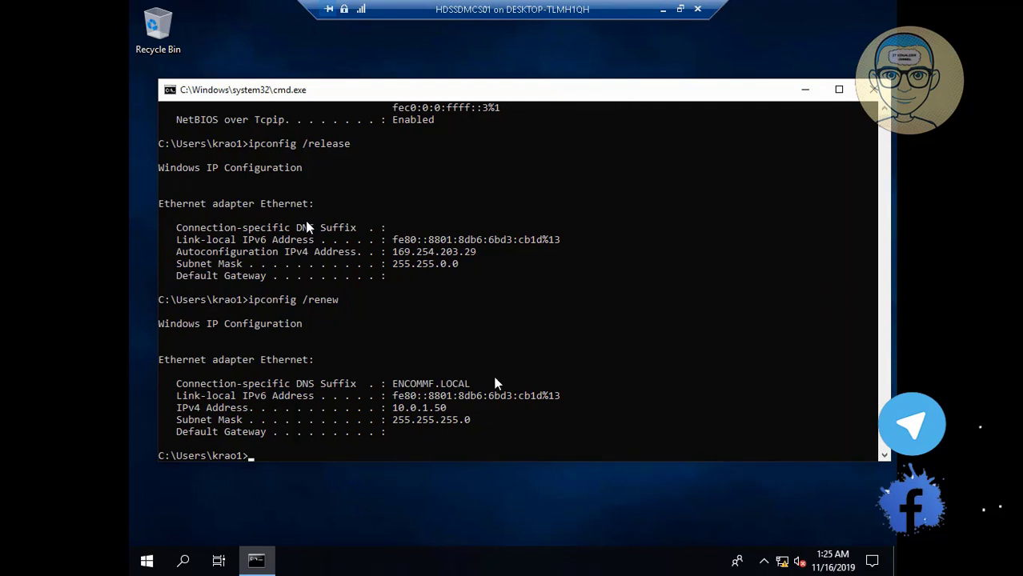
left_click(872, 91)
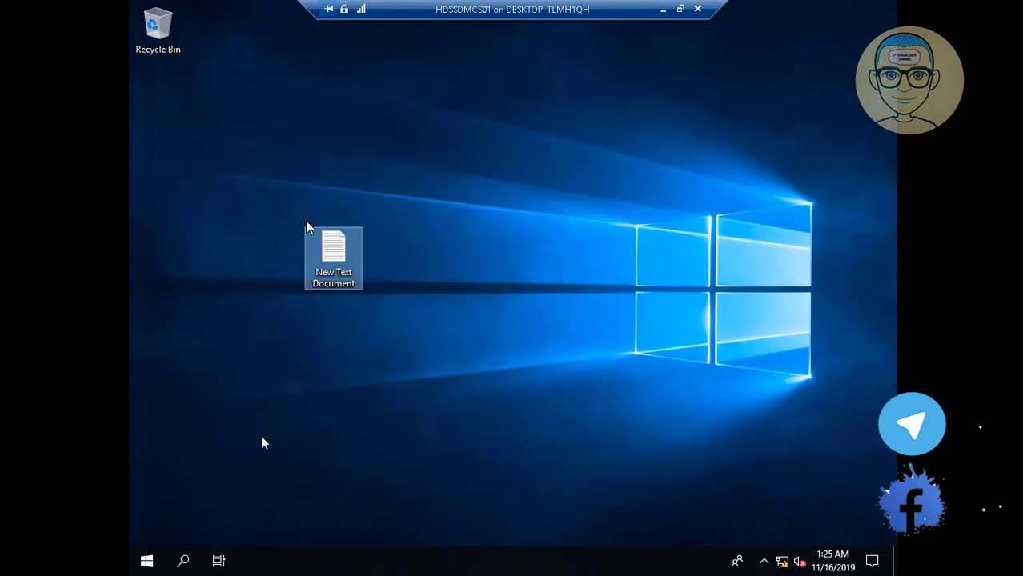
Step: Open This PC's system properties via File Explorer
right_click(147, 561)
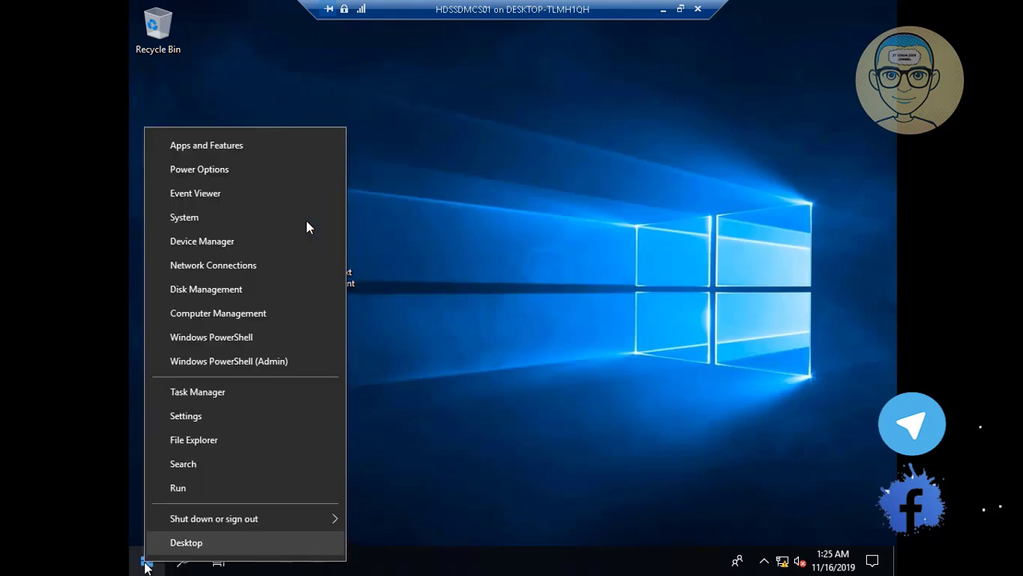
left_click(213, 435)
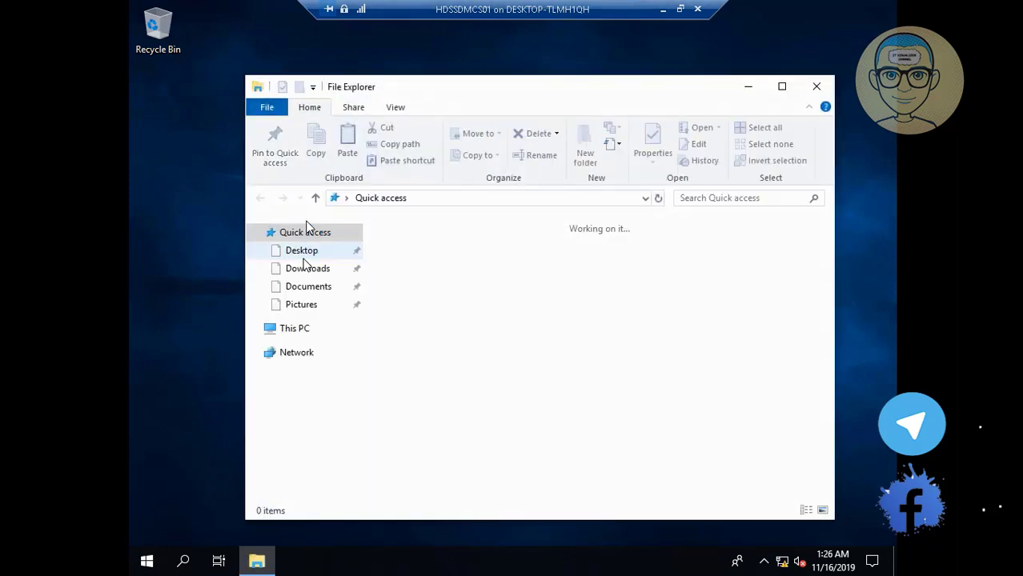
right_click(303, 258)
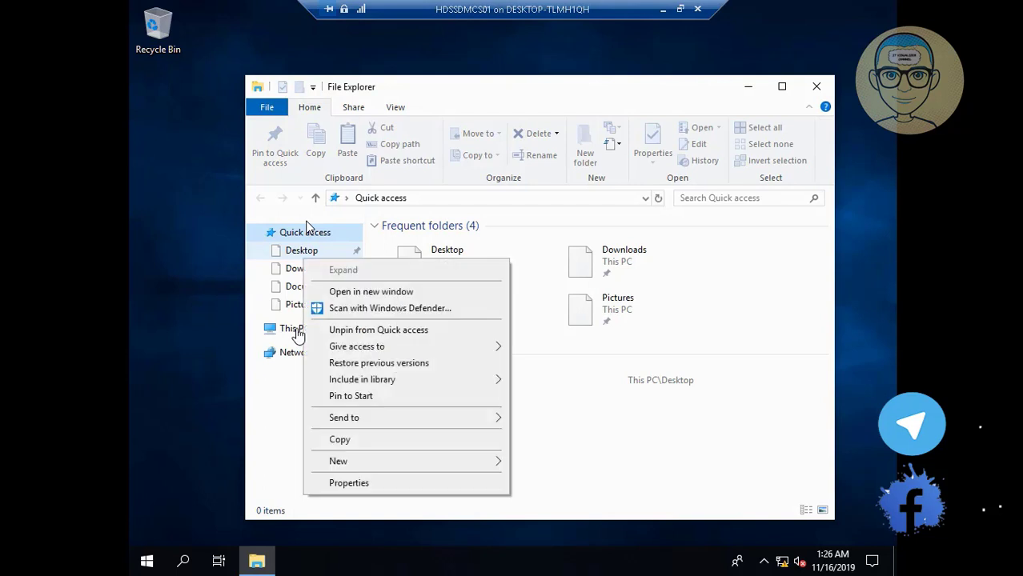
left_click(297, 334)
right_click(297, 335)
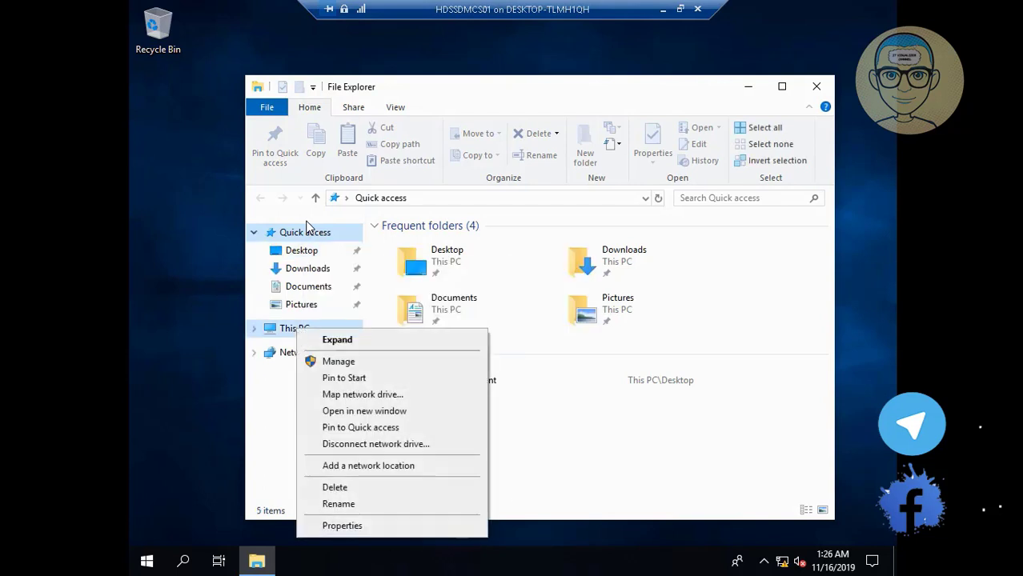
left_click(352, 526)
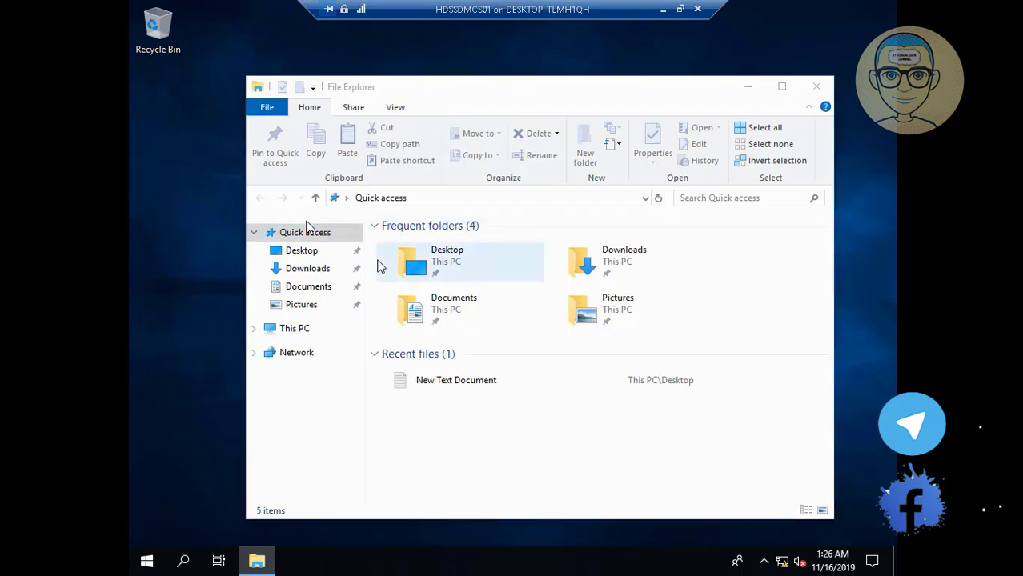
left_click(816, 87)
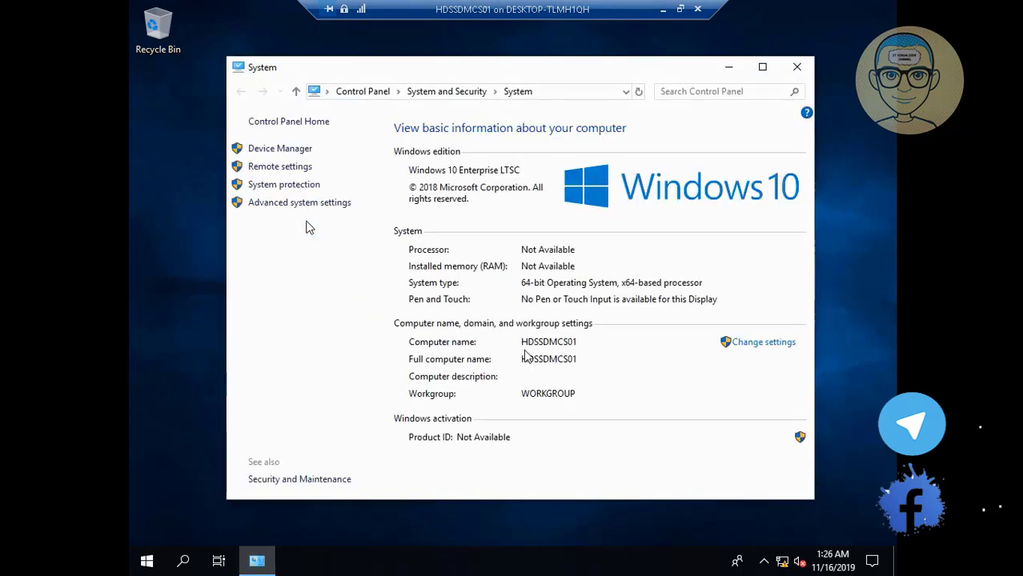
Step: Make the computer a member of domain ENCOMMF.LOCAL
left_click(750, 344)
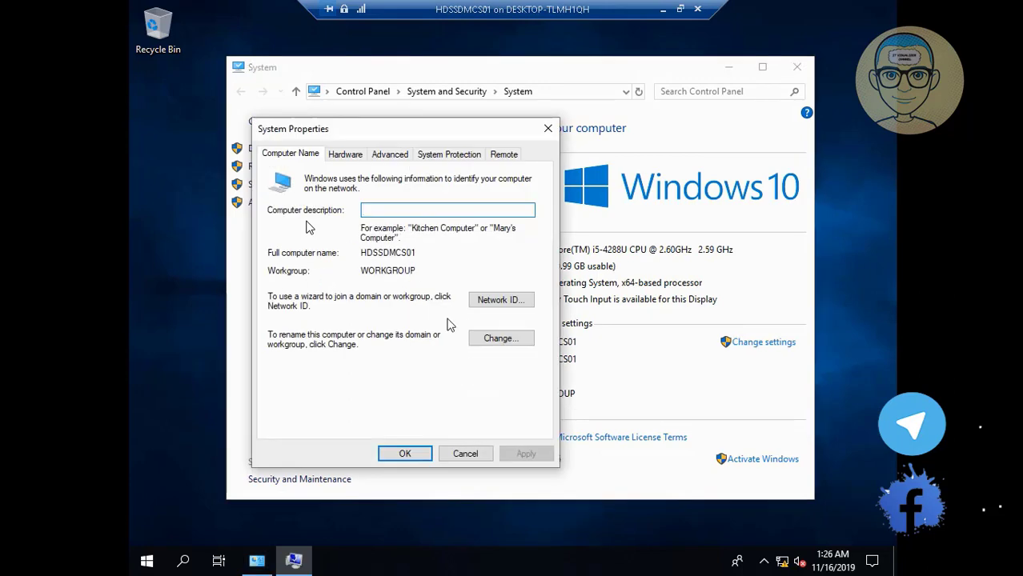
left_click(498, 340)
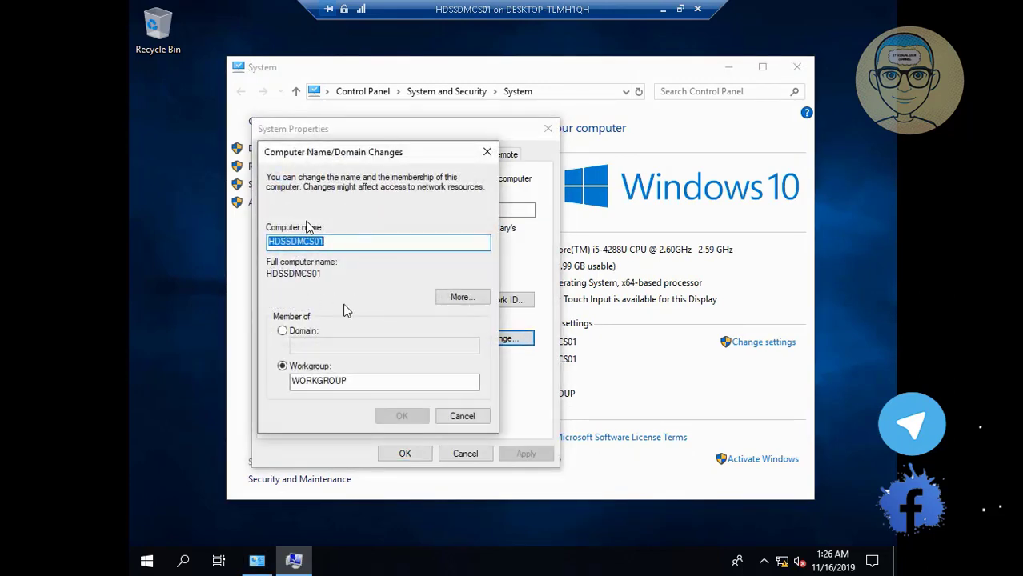
left_click(285, 331)
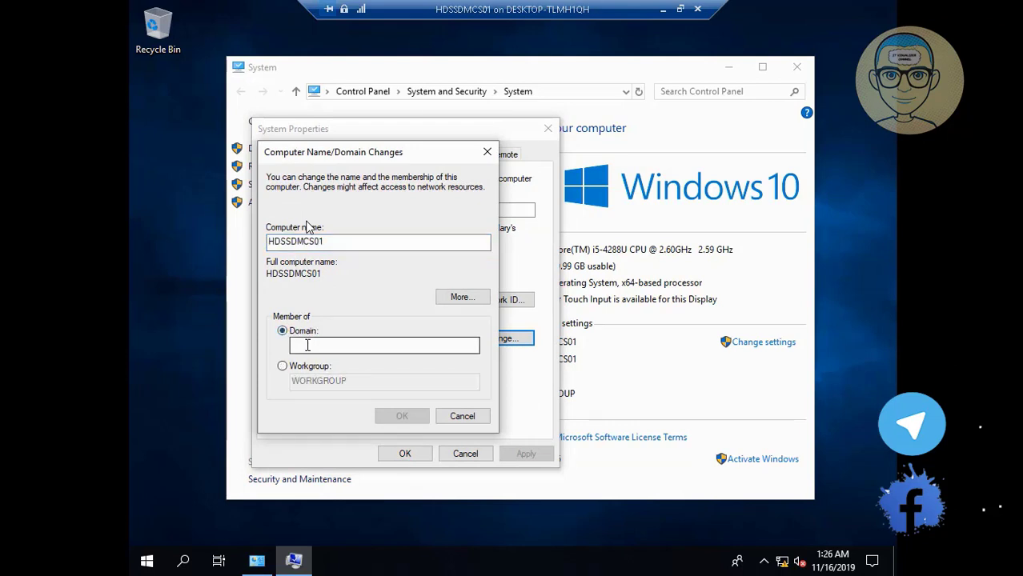
type("ENCOMM")
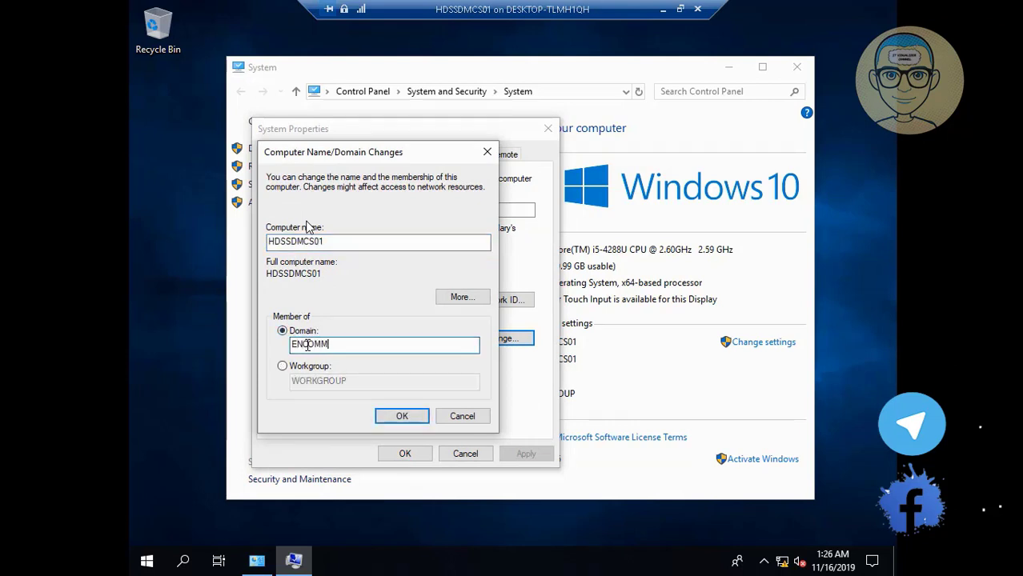
type("F.LOCAL")
left_click(400, 418)
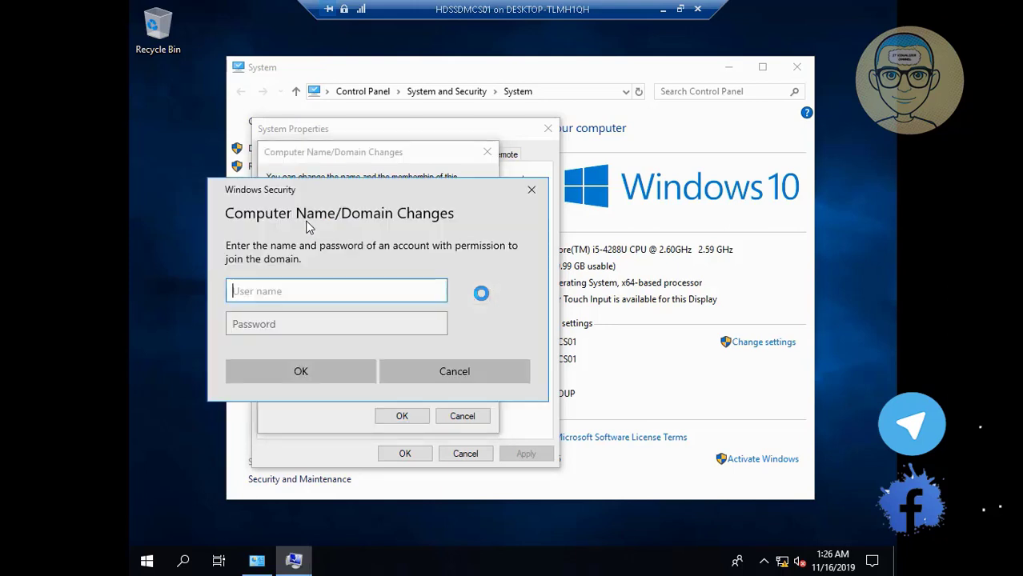
Step: Authorize the join with an ENCOMMF domain account's user name and password
type("EN")
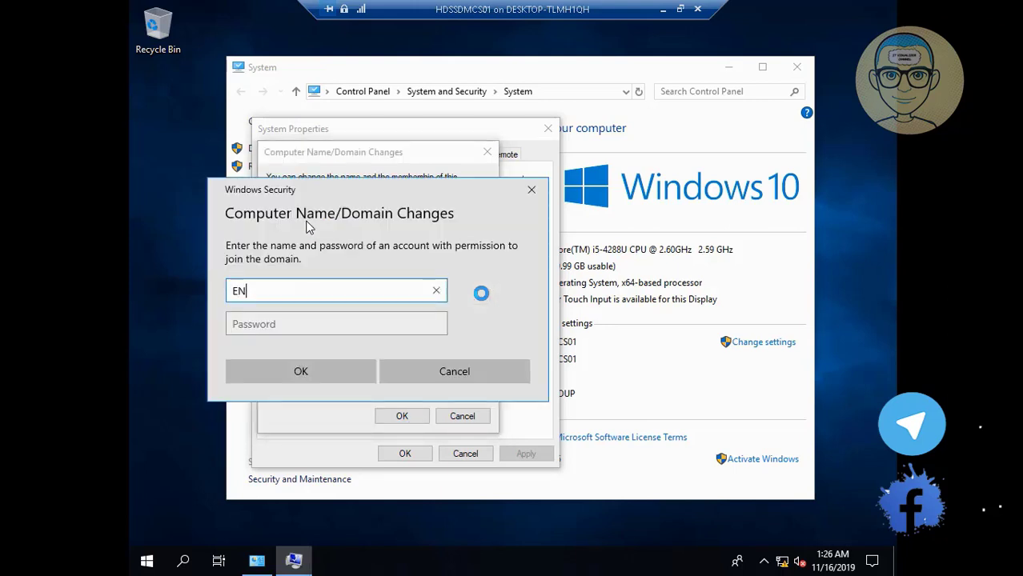
type("COMMF\\krao")
key("Tab")
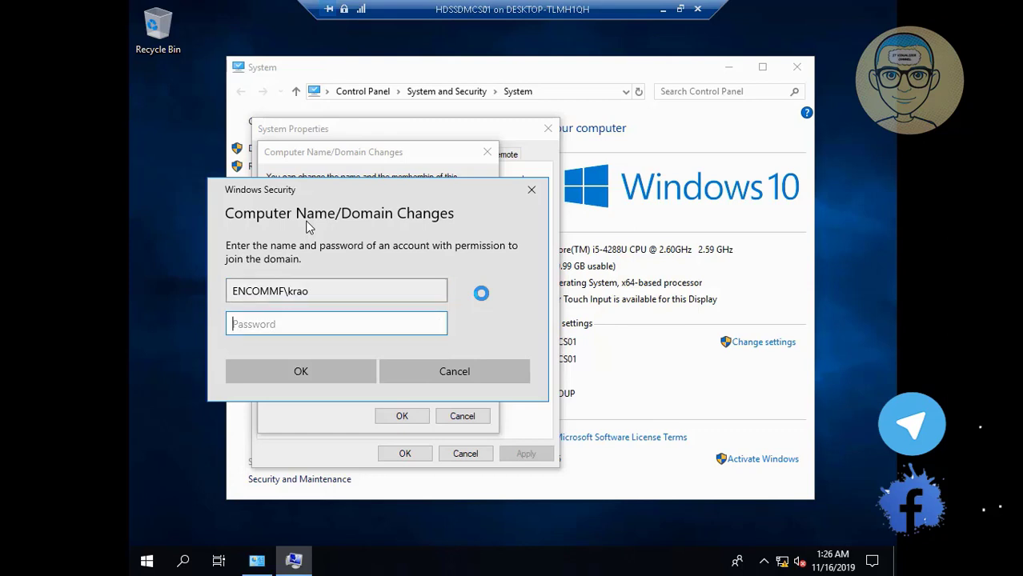
type("**********")
key("Return")
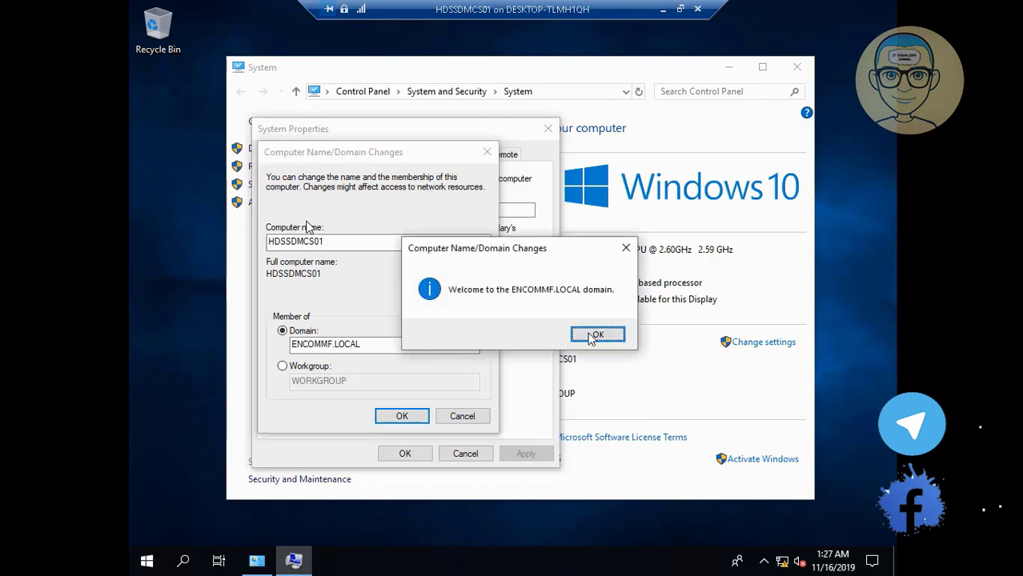
Step: Acknowledge the domain welcome and restart notices, then restart HDSSDMCS01 now
left_click(595, 336)
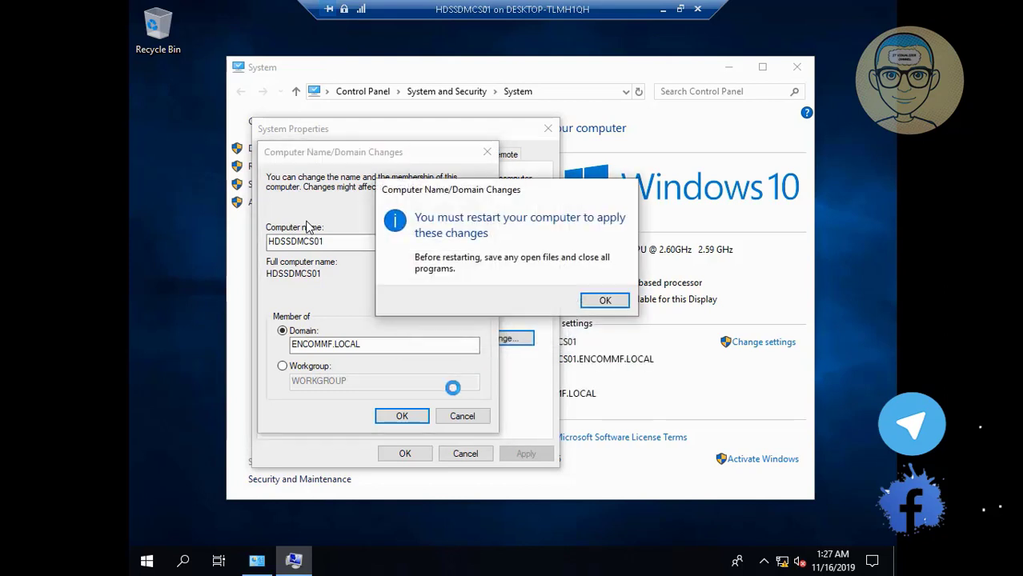
left_click(606, 300)
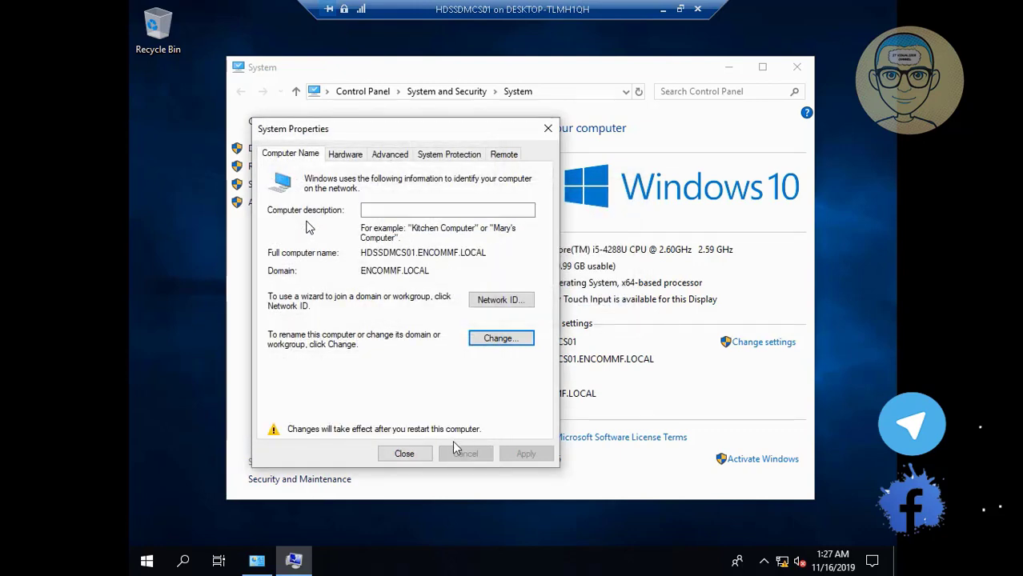
left_click(404, 453)
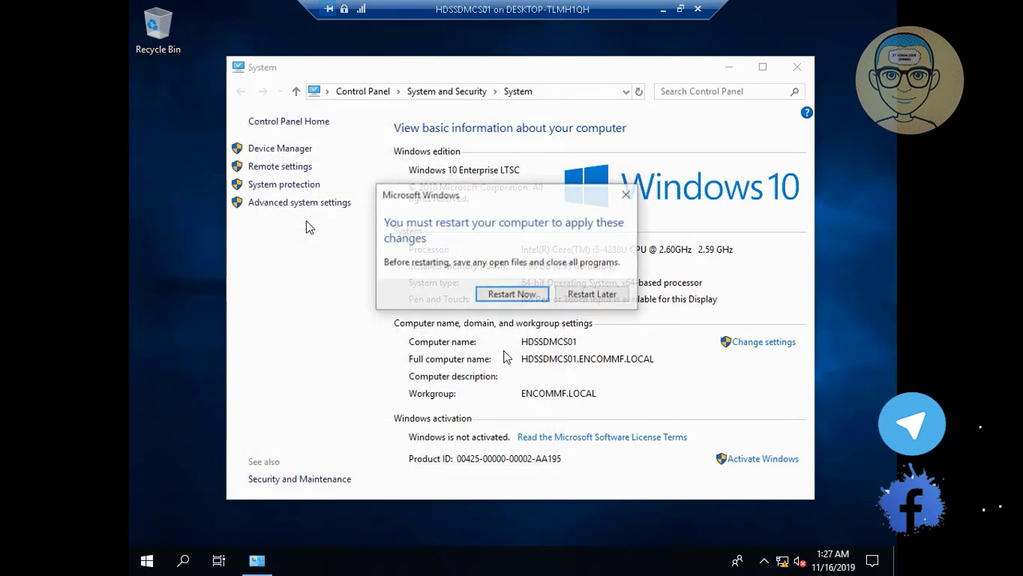
left_click(520, 297)
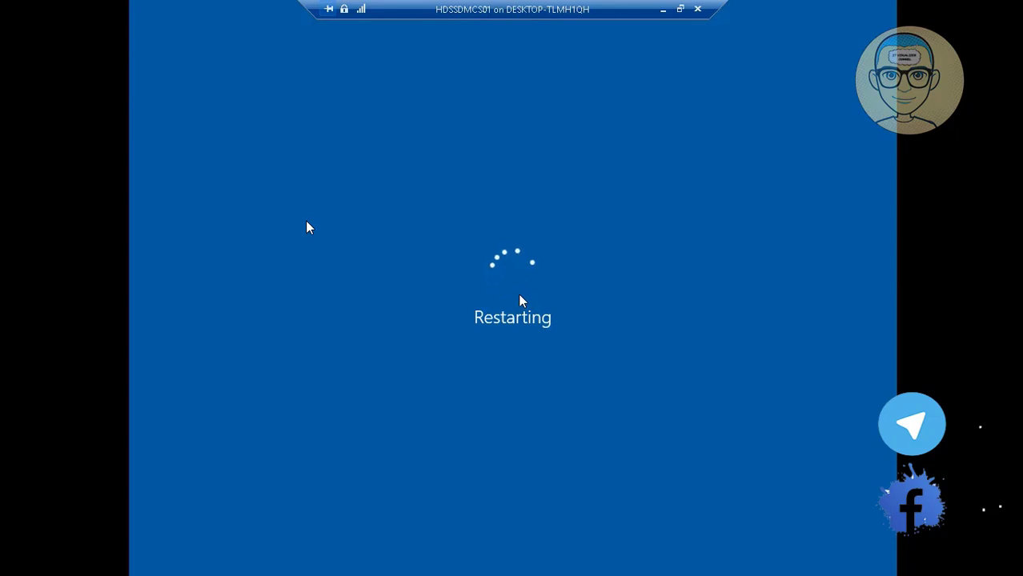
Step: Bring the HDSSDMCS01 connection window back from the taskbar
left_click(679, 9)
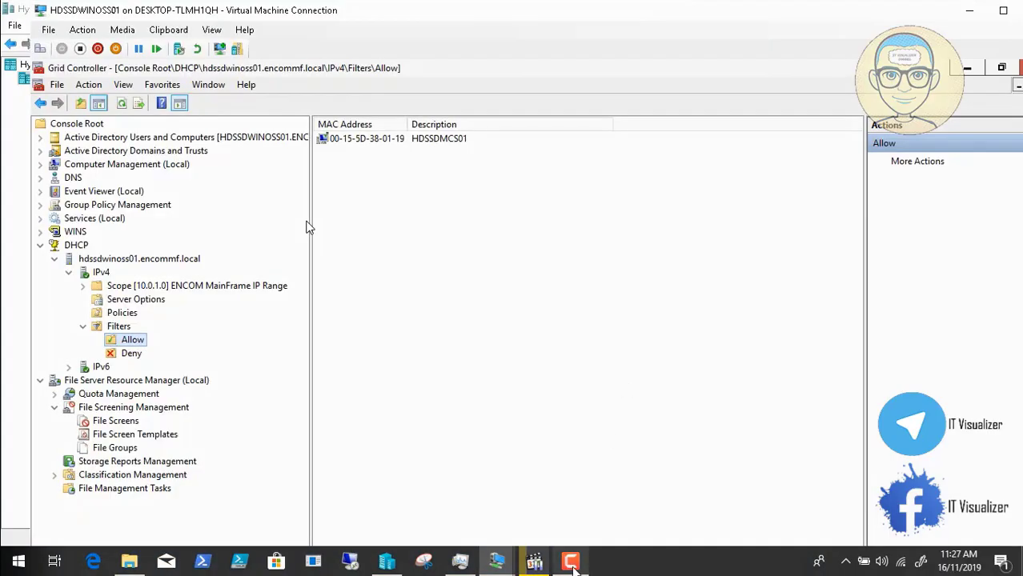
left_click(571, 562)
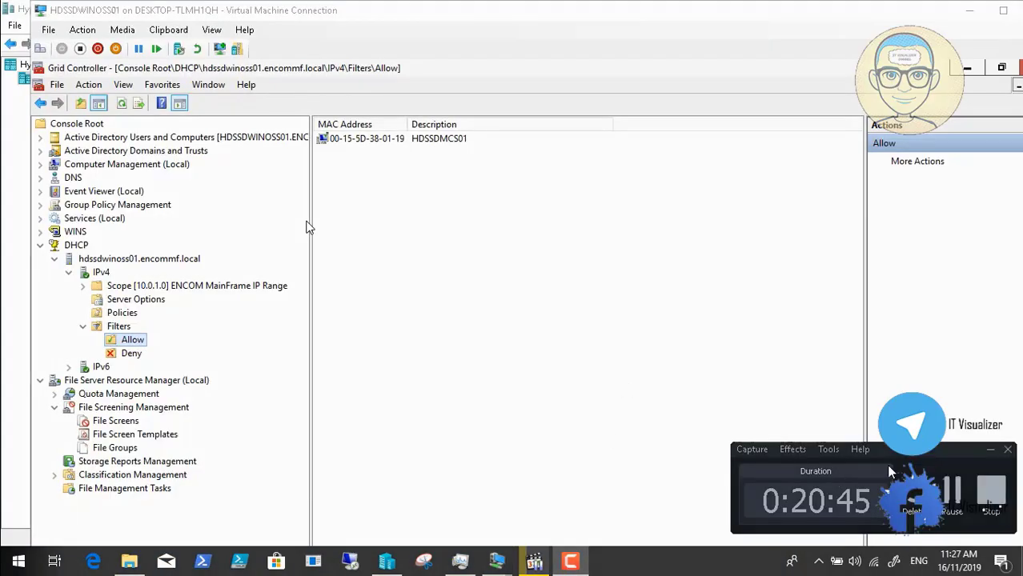
left_click(952, 495)
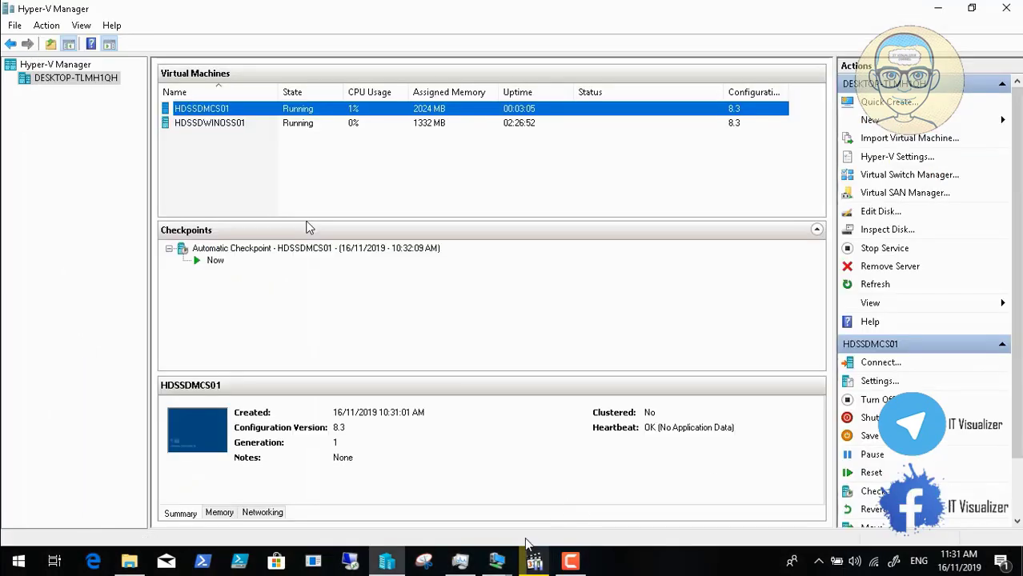
mouse_move(503, 562)
left_click(565, 506)
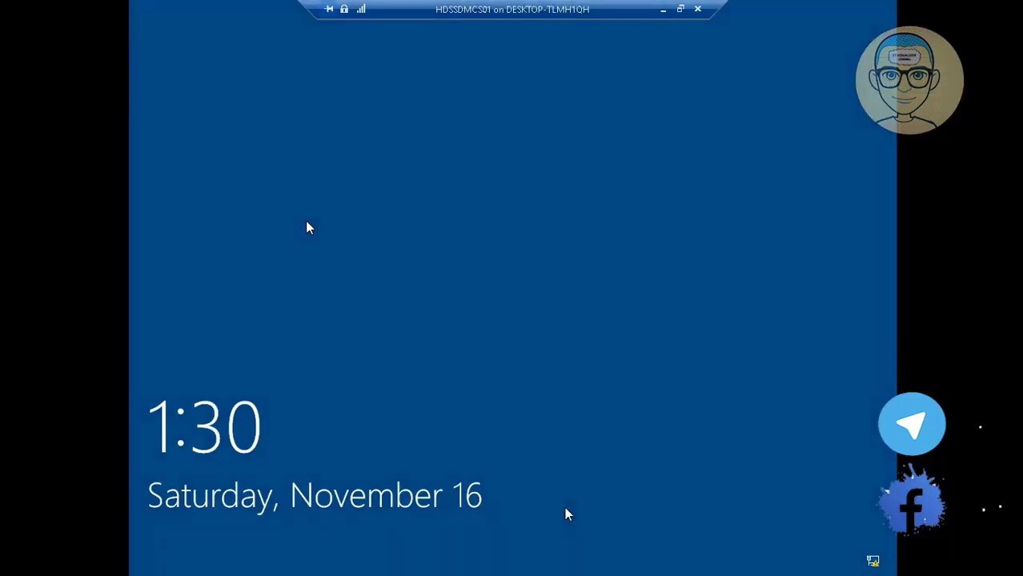
Step: Send Ctrl+Alt+Delete, switch to full screen, and accept the ENCOM logon notice
left_click(680, 9)
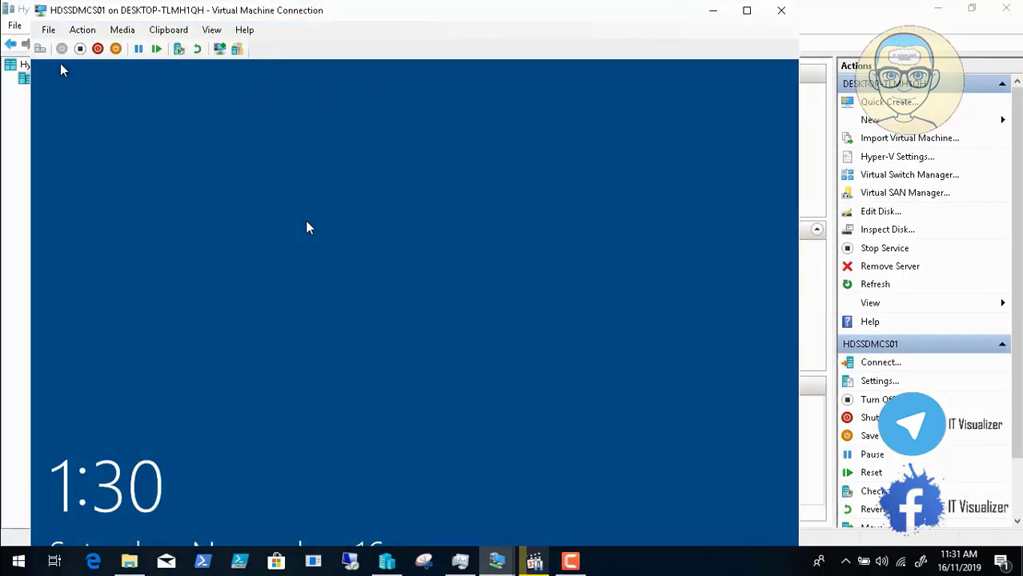
left_click(38, 49)
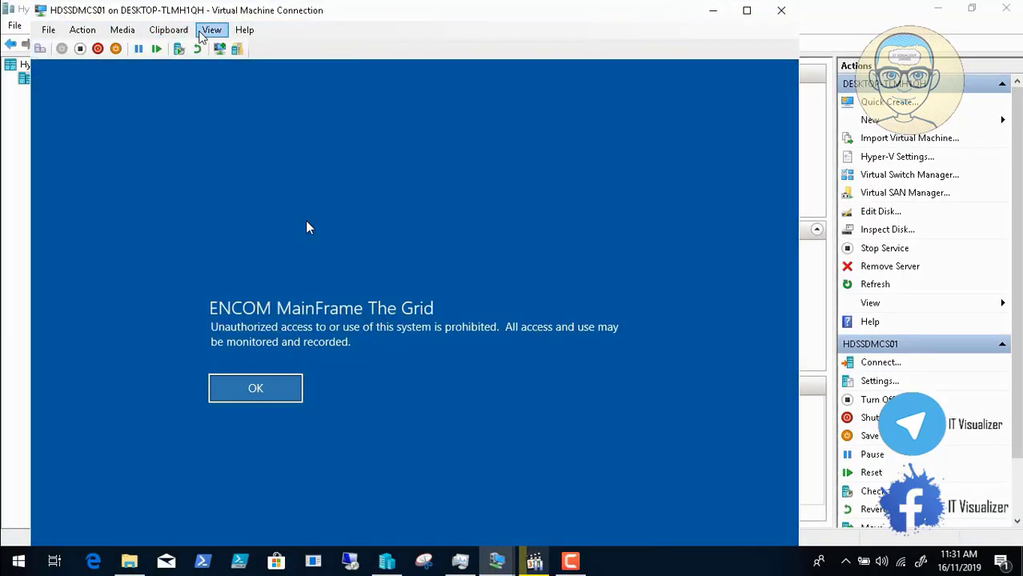
left_click(211, 29)
left_click(224, 45)
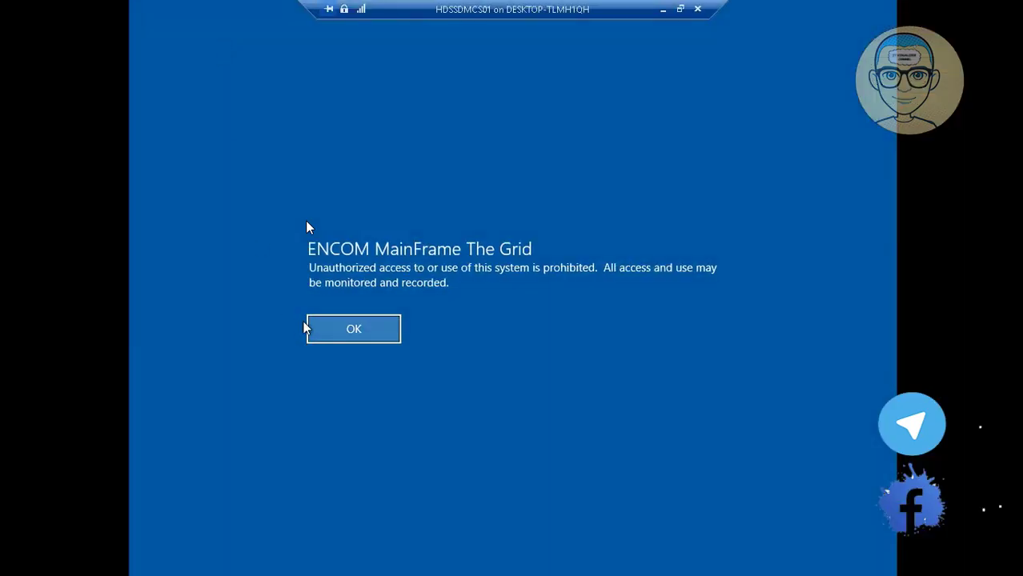
left_click(345, 331)
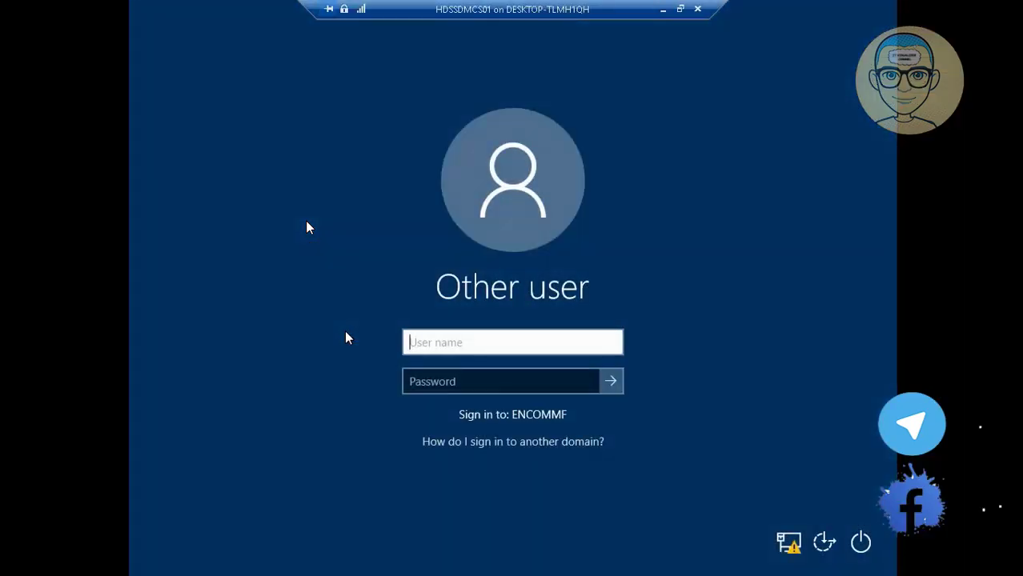
Step: Sign in with the ENCOMMF domain user's name and password
type("krao")
key("Tab")
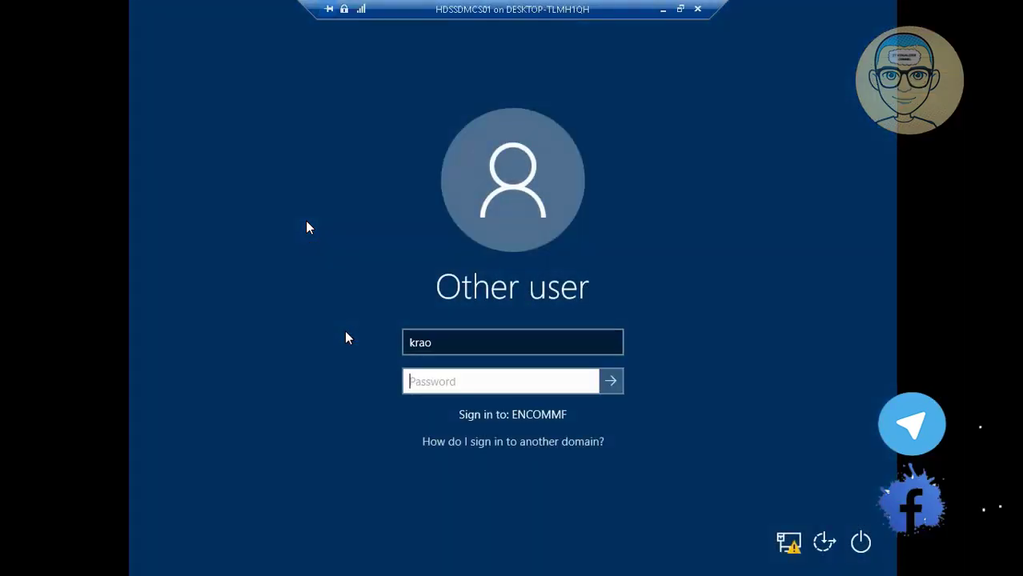
type("••••••••••")
key("Return")
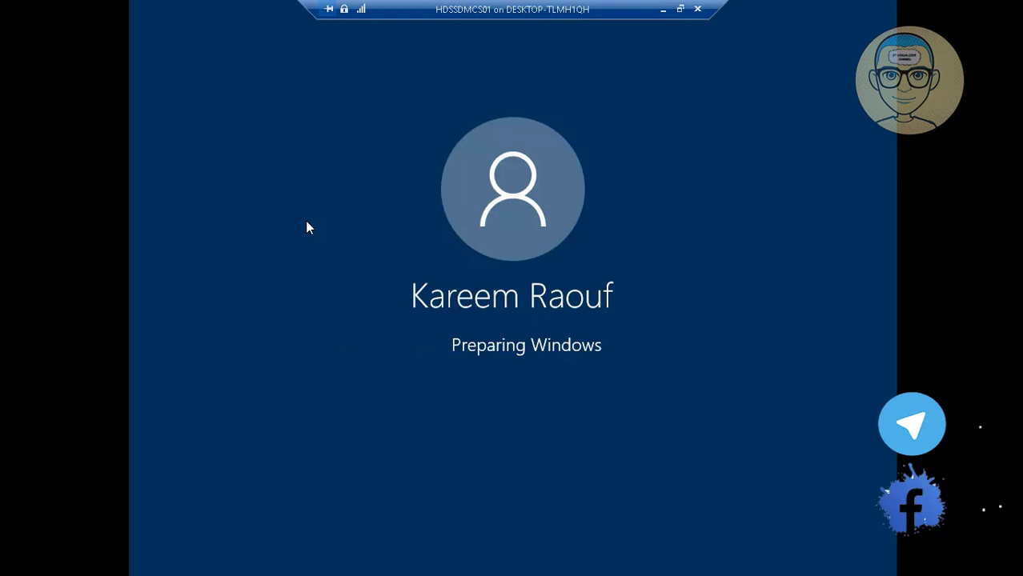
Step: Exit full screen and bring the HDSSDMCS01 VM connection window back to the front
left_click(679, 9)
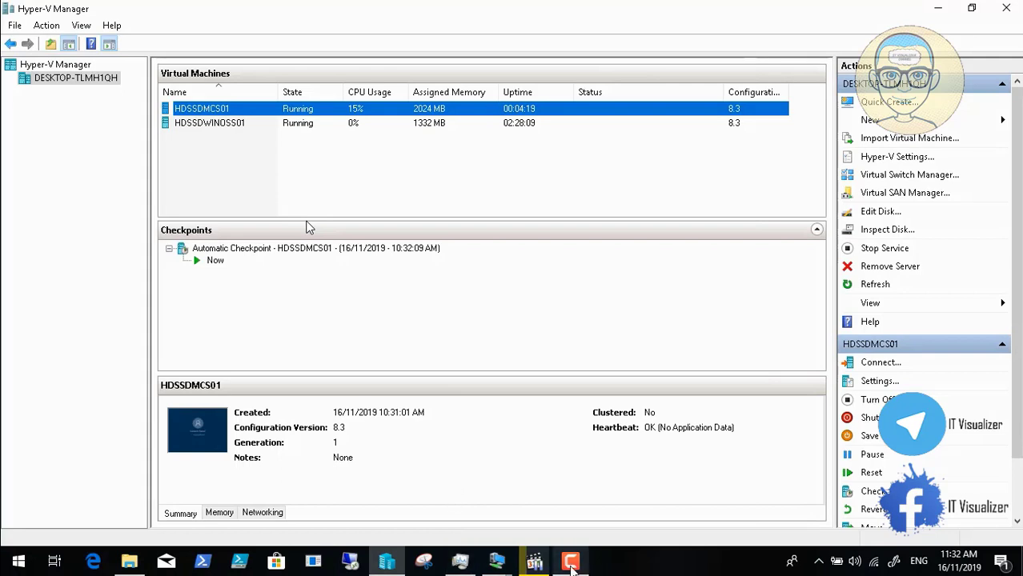
left_click(570, 567)
left_click(952, 490)
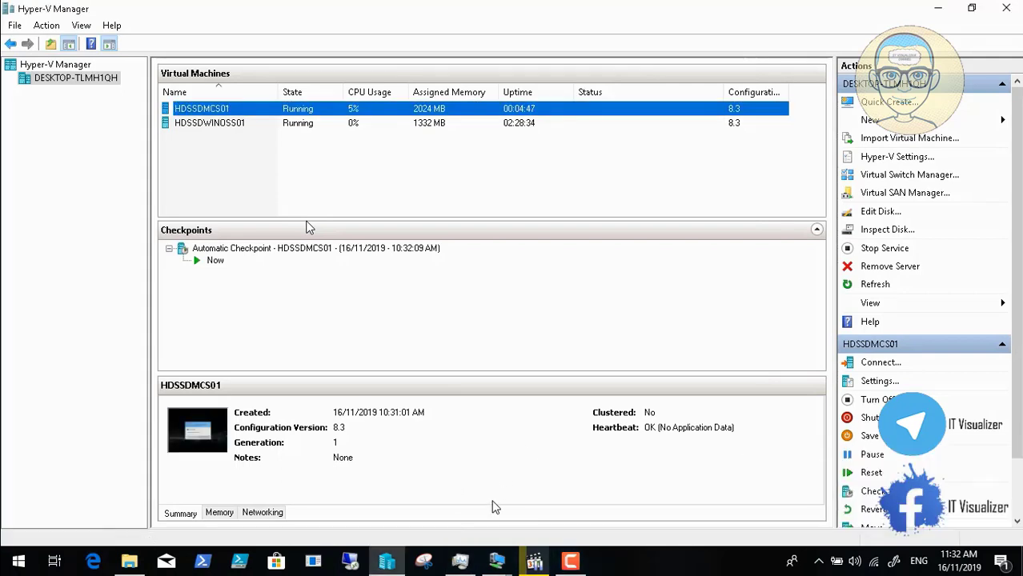
left_click(496, 560)
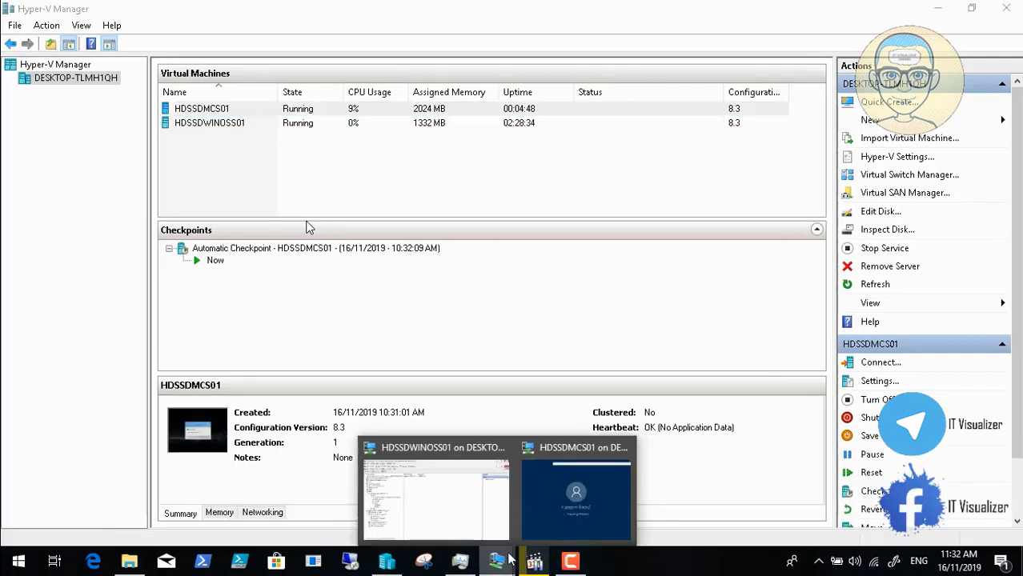
left_click(559, 498)
Step: Approve all four Registry Editor UAC prompts and dismiss the idlelogoff.exe not found error
left_click(445, 374)
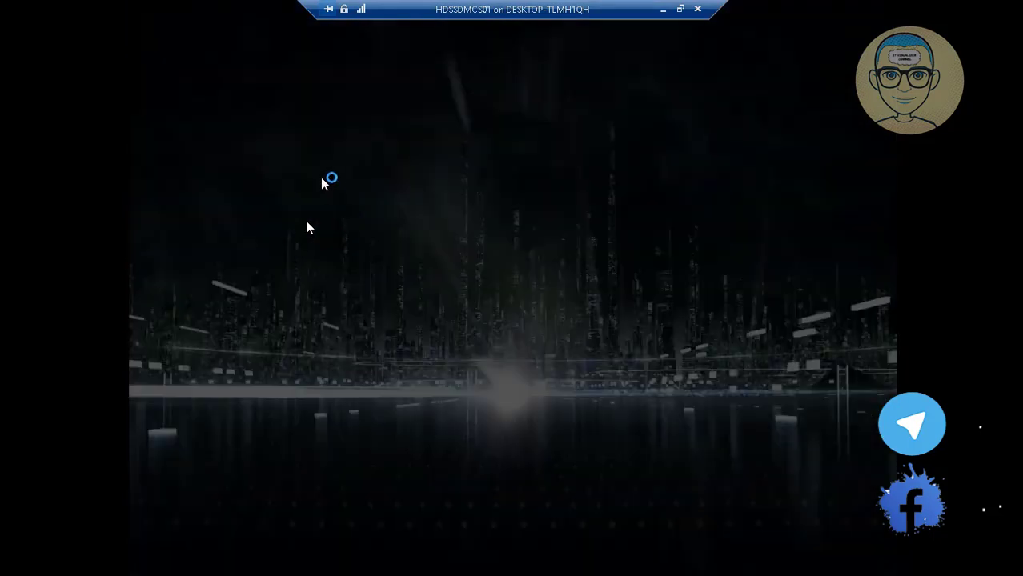
left_click(439, 375)
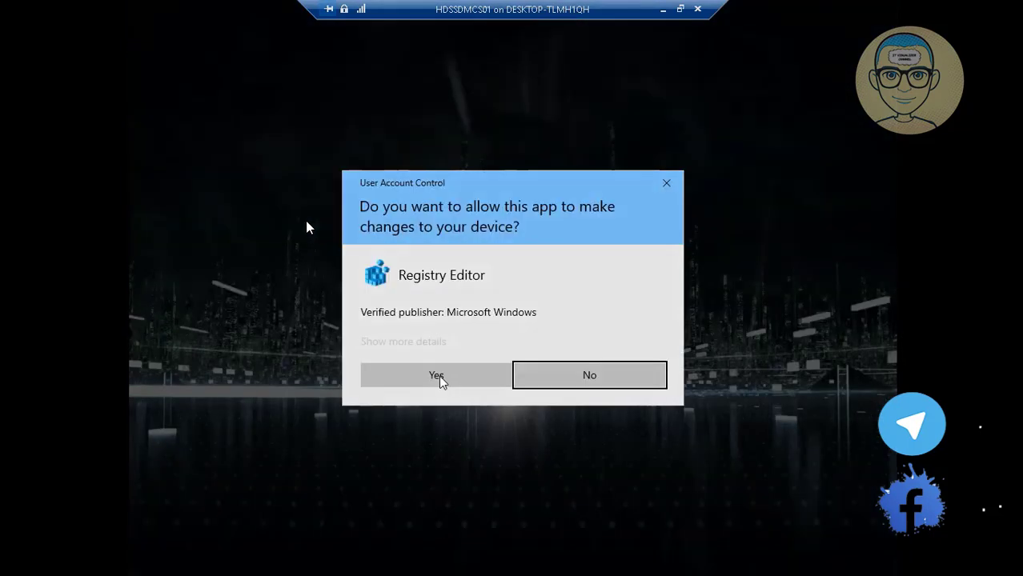
left_click(438, 375)
left_click(439, 375)
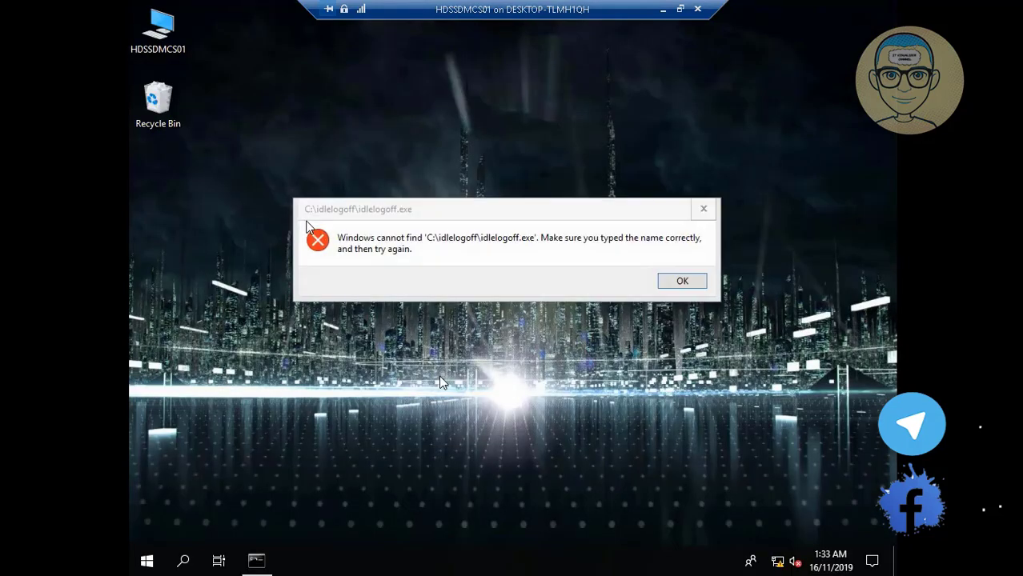
left_click(682, 282)
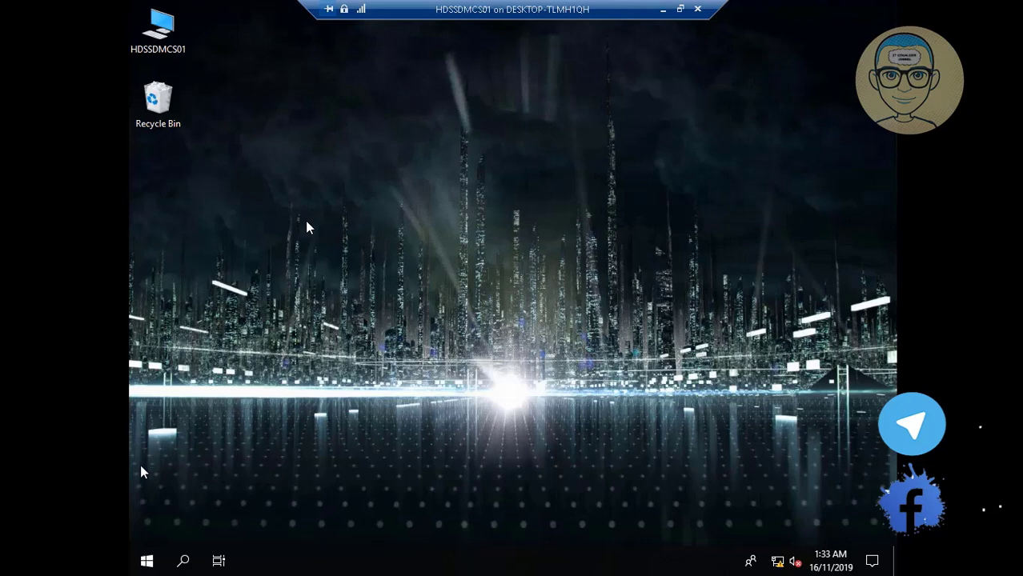
Step: Restart the HDSSDMCS01 VM from the Start button's shut down or sign out menu
right_click(142, 567)
mouse_move(172, 518)
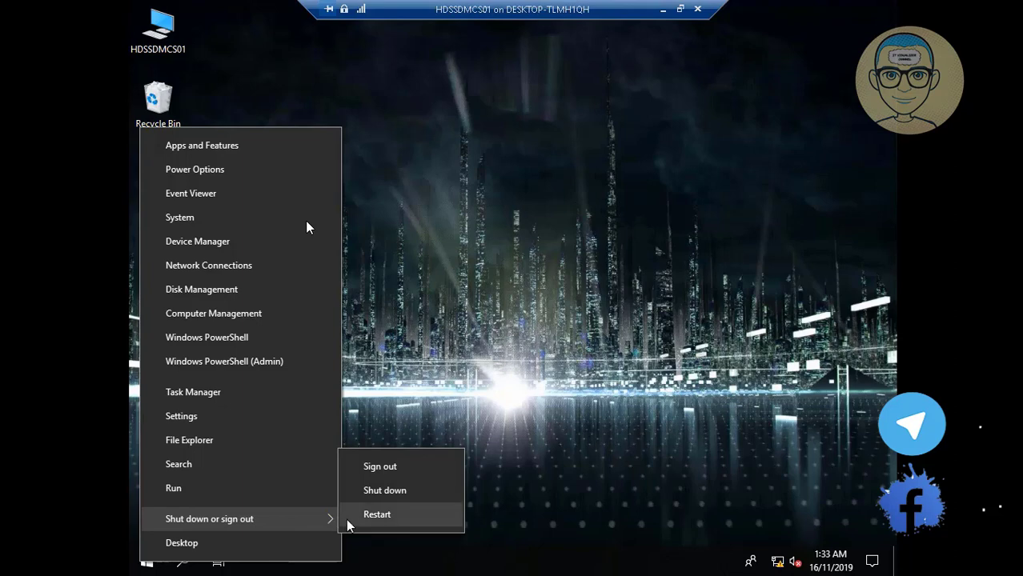
left_click(374, 518)
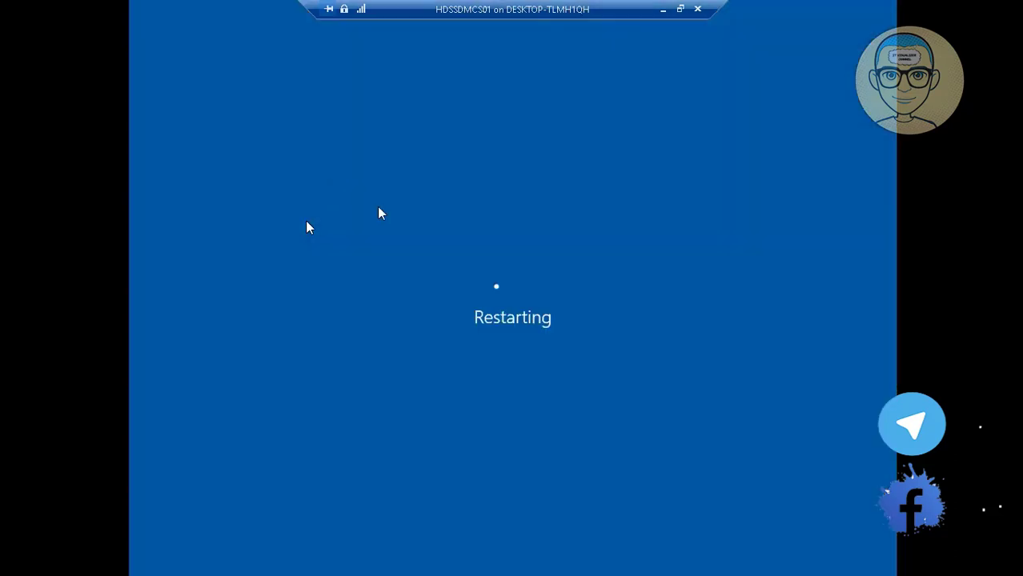
Step: Reopen the HDSSDMCS01 connection window from its taskbar preview after the restart
left_click(662, 9)
left_click(573, 563)
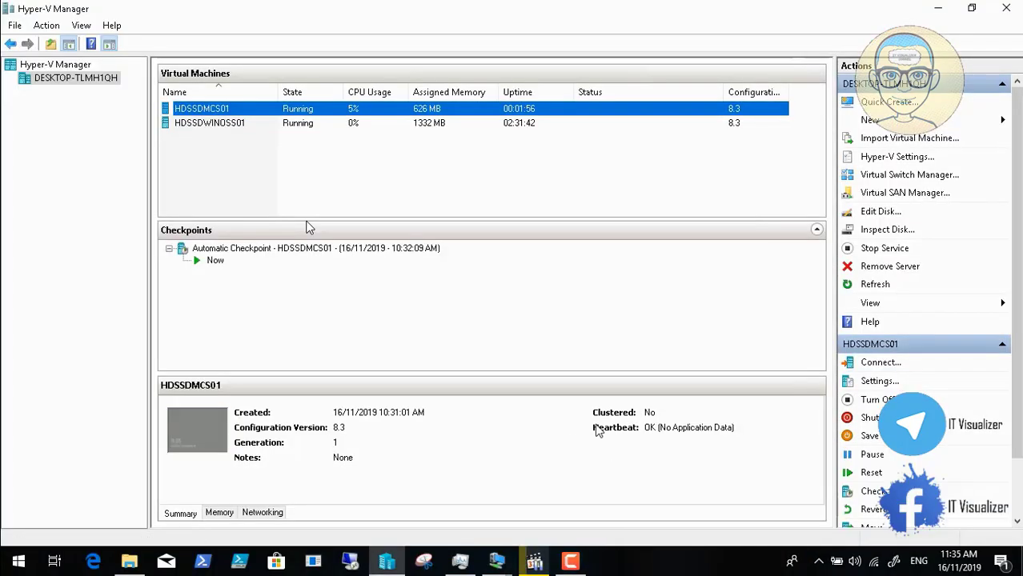
mouse_move(496, 562)
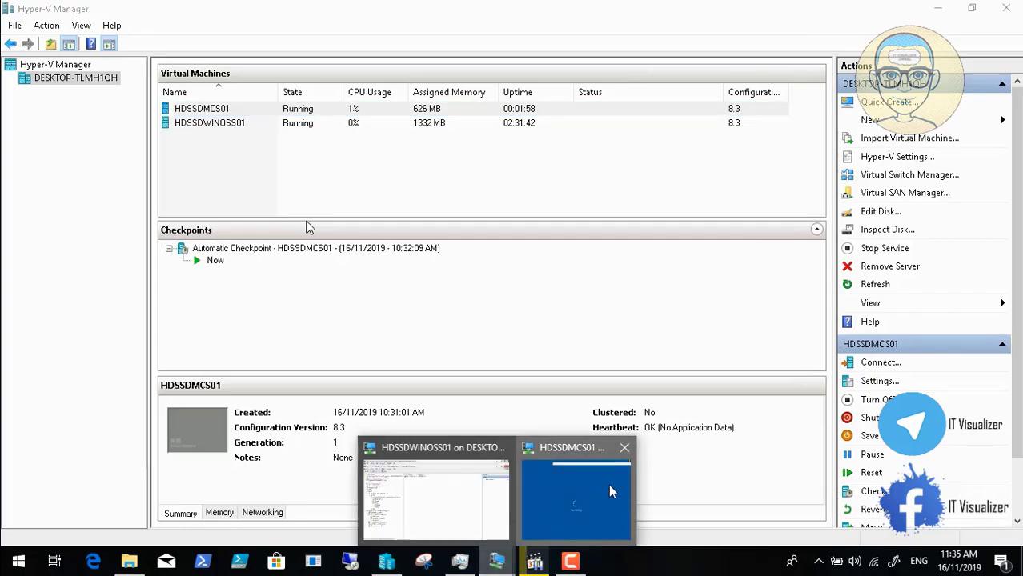
left_click(582, 486)
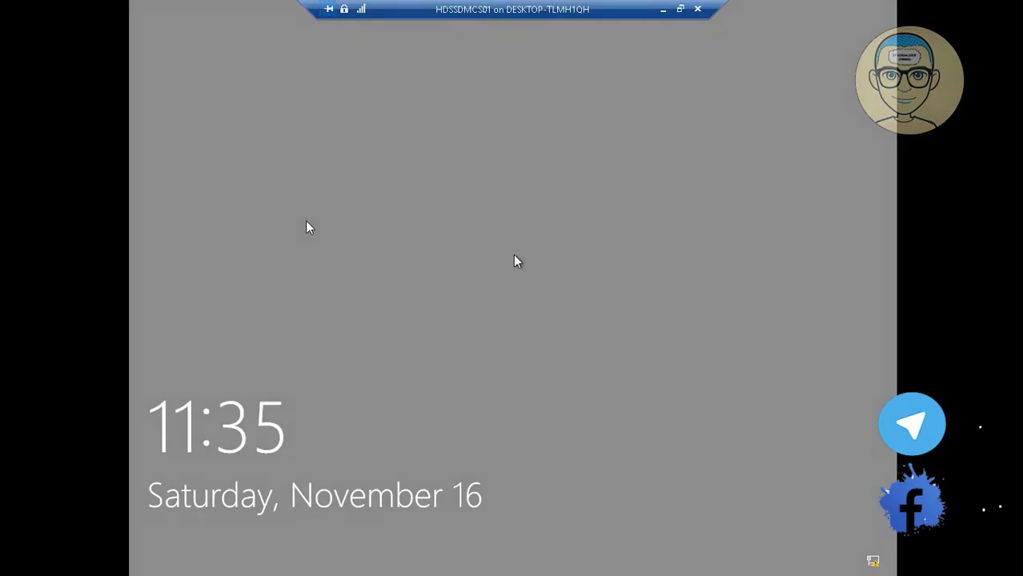
Step: Bring up the ENCOM logon notice, switch the connection to full screen, and acknowledge it
left_click(679, 8)
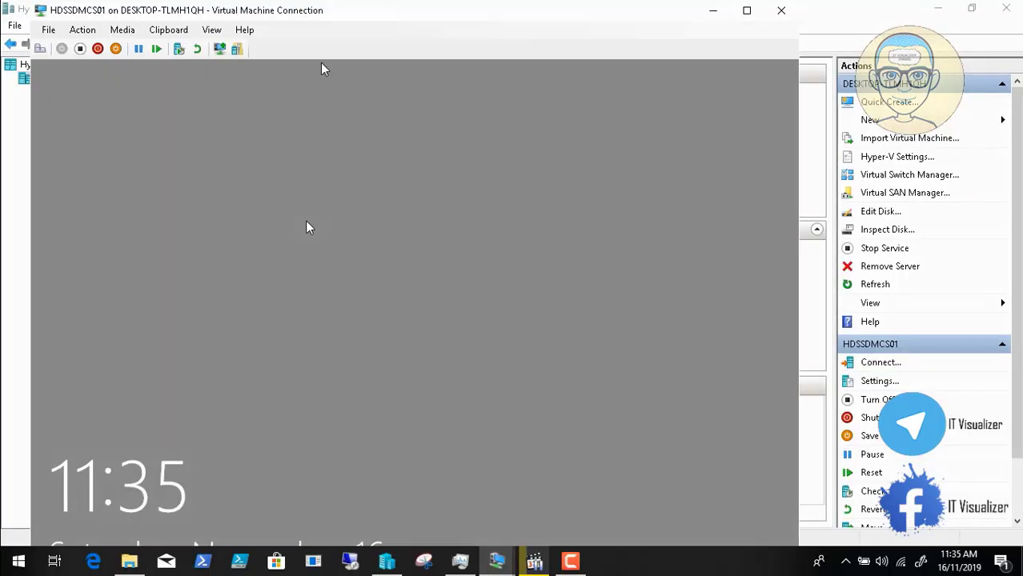
left_click(40, 49)
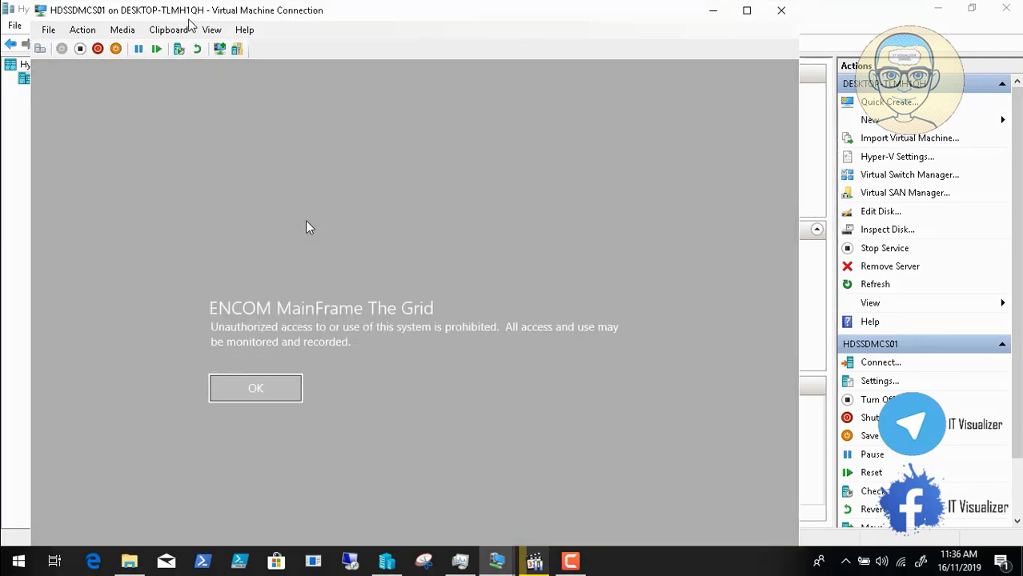
left_click(211, 30)
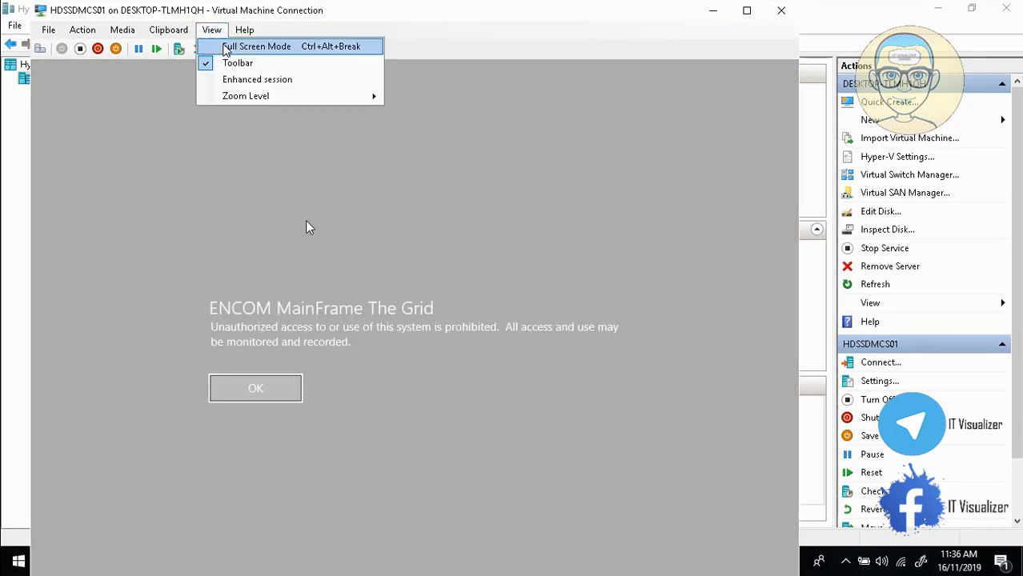
left_click(225, 47)
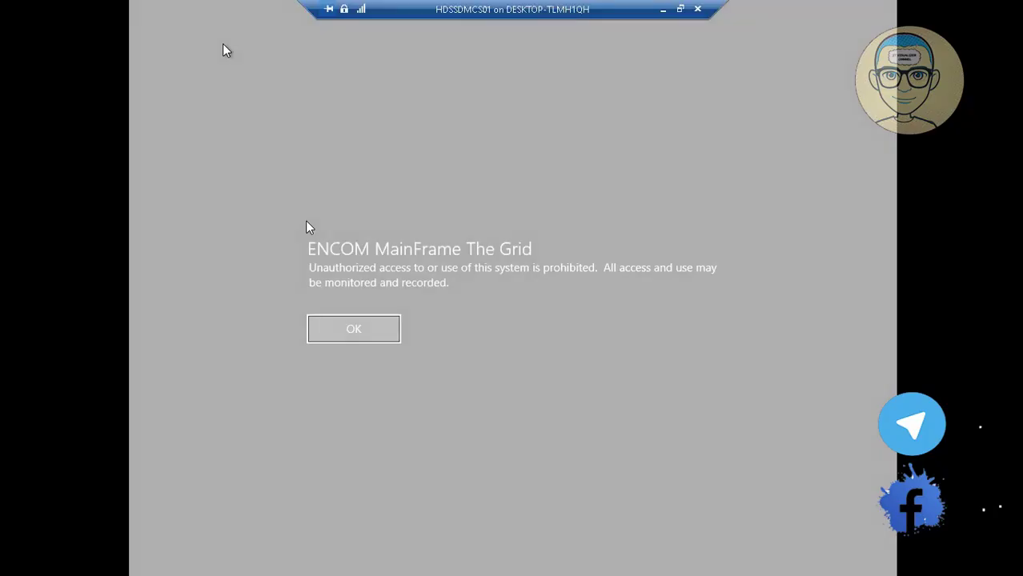
left_click(344, 331)
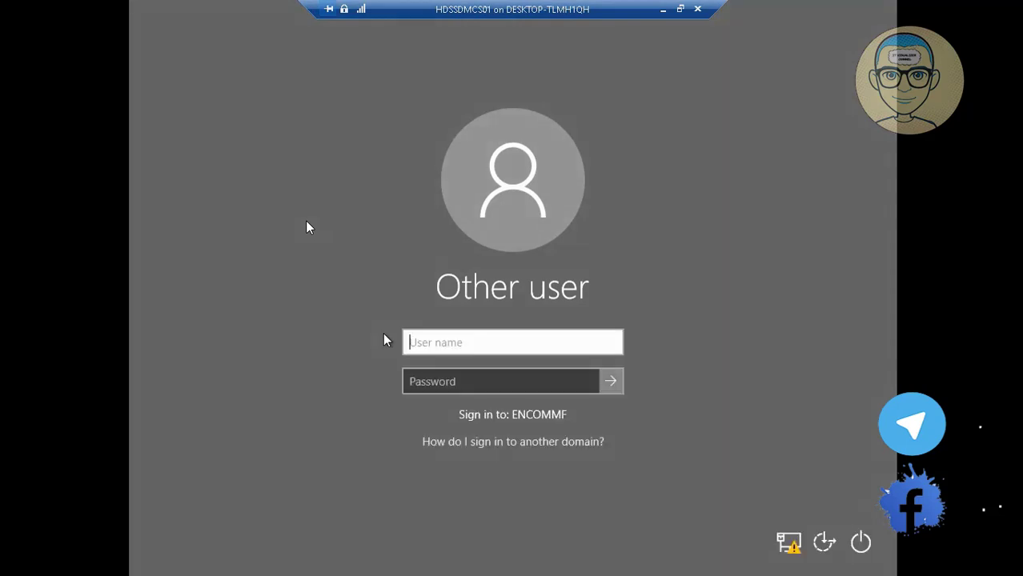
Step: Enter the domain user's name and password and submit the sign-in
type("krao")
key("Tab")
type("******")
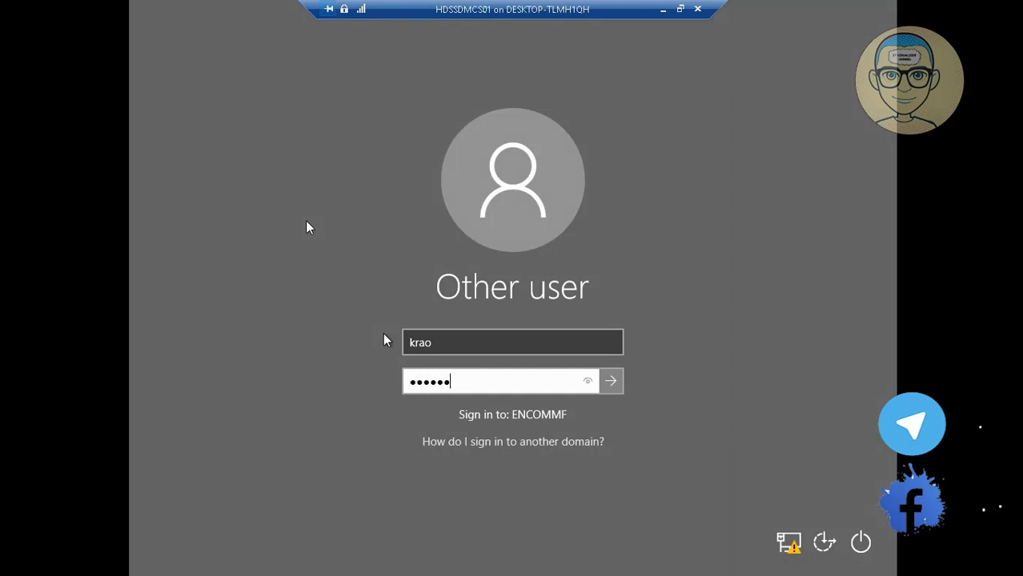
type("***")
key("Return")
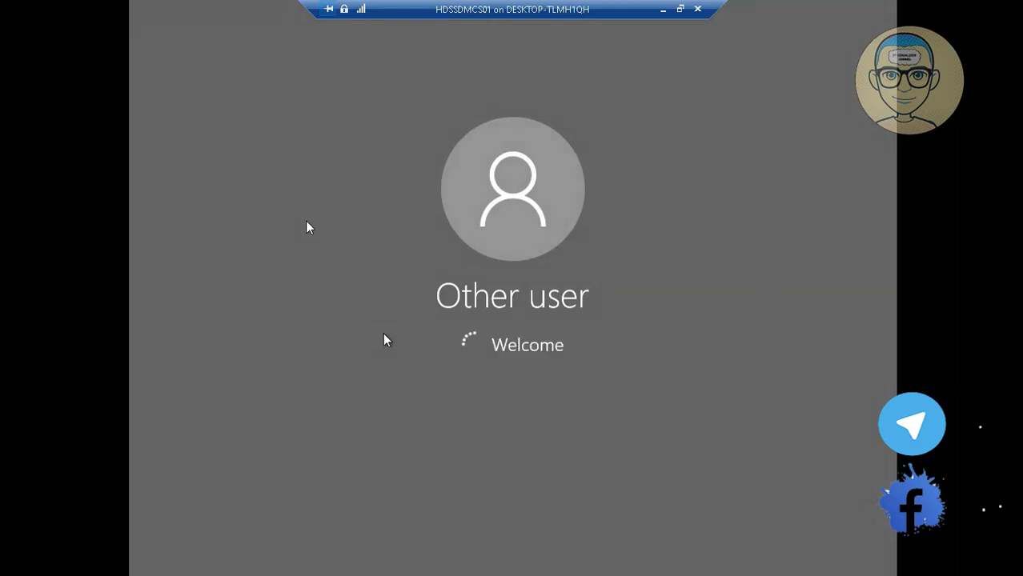
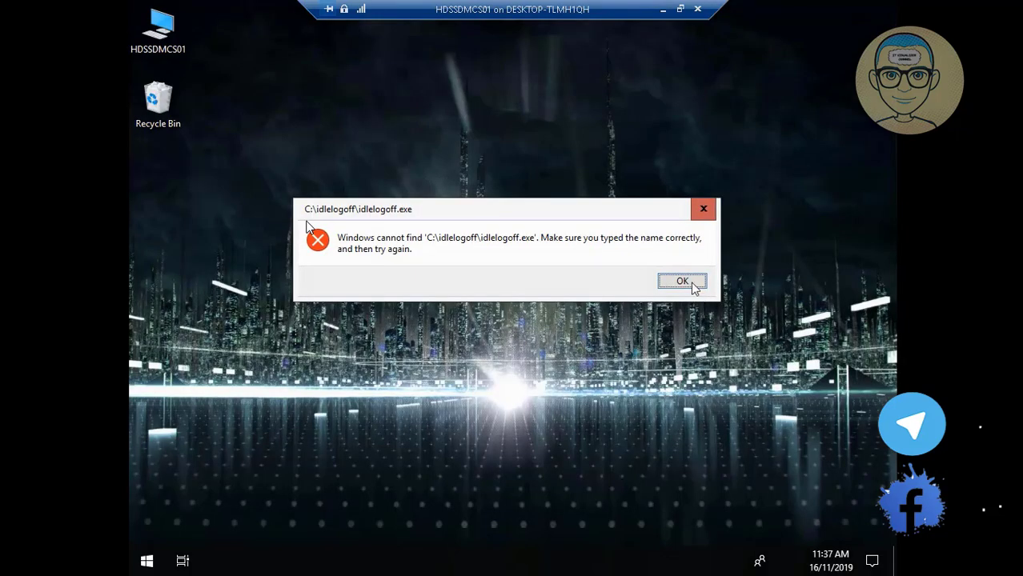
Step: Dismiss the missing idlelogoff.exe error and open Display settings from the desktop's context menu
left_click(692, 285)
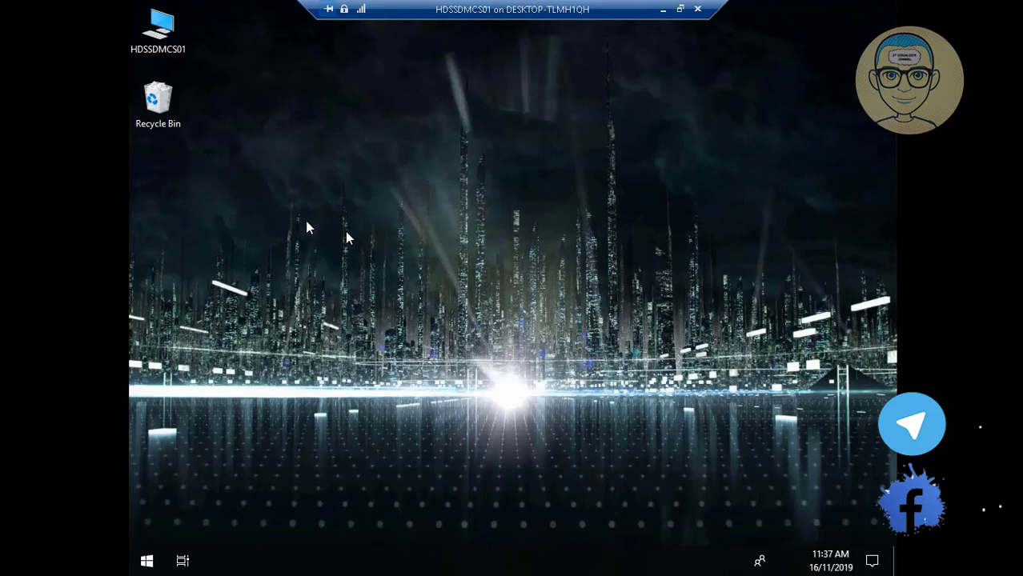
right_click(346, 236)
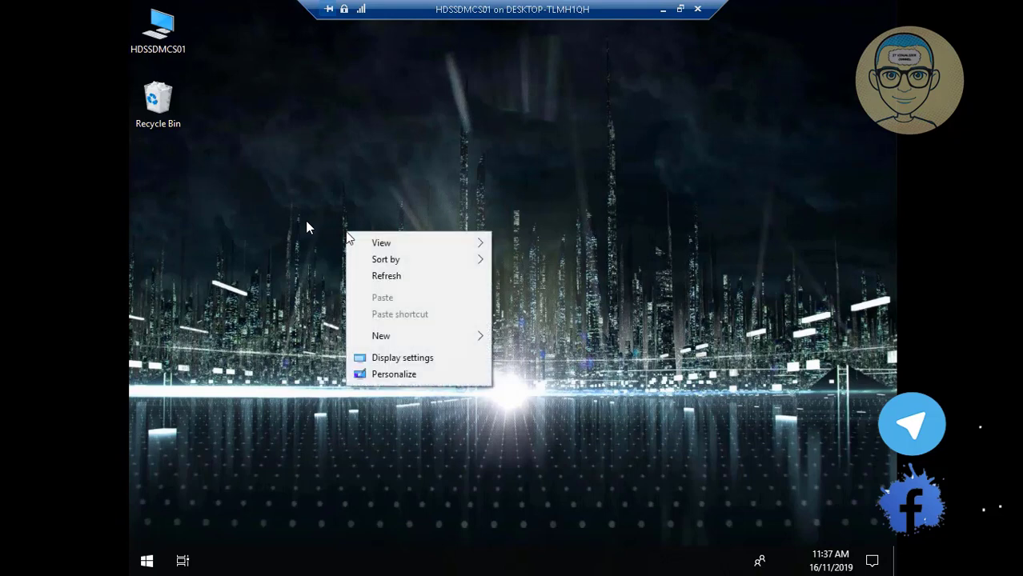
left_click(400, 362)
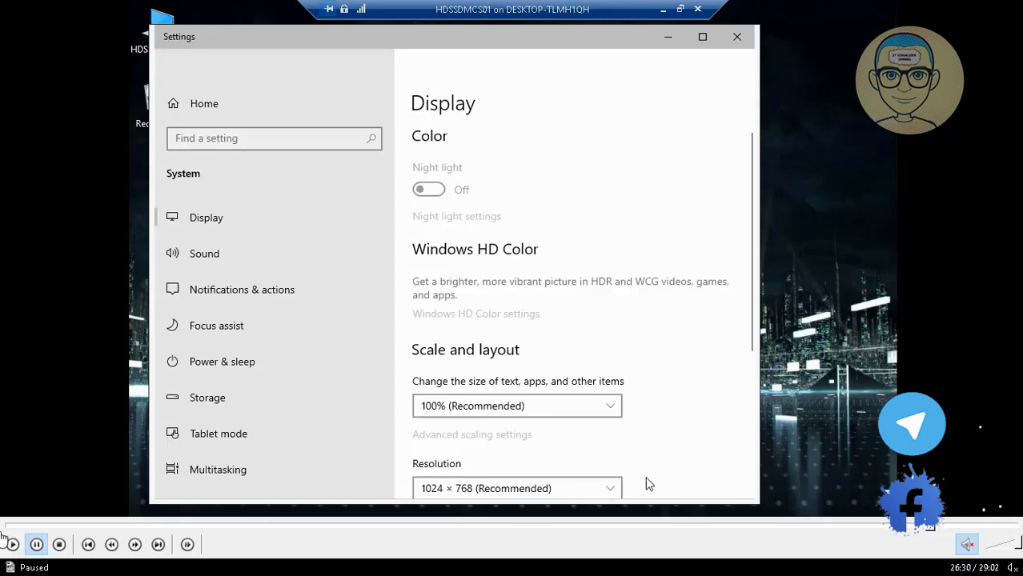
Step: Keep the 1366 × 768 resolution, close Settings and bring up File Explorer
key("space")
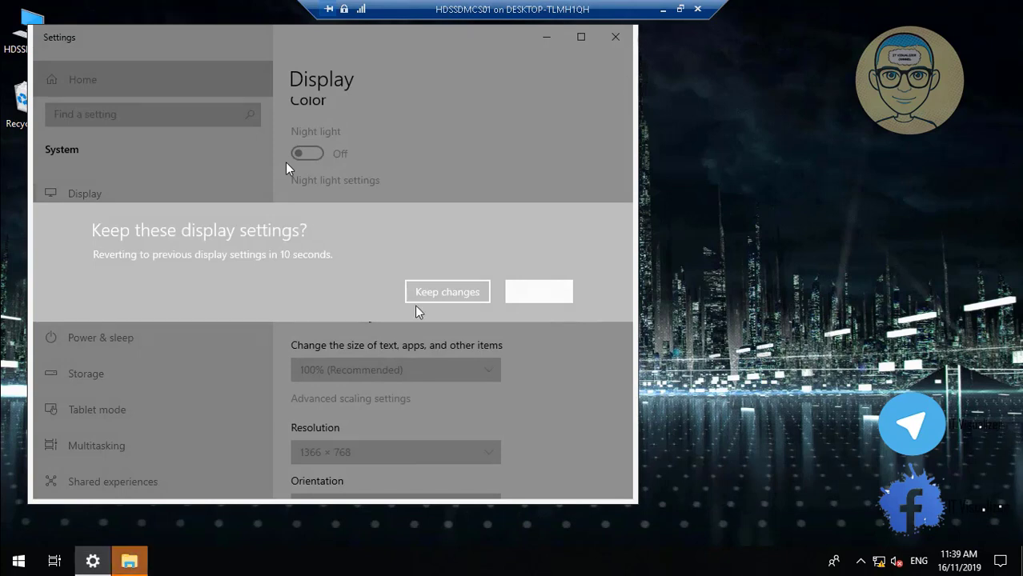
left_click(446, 292)
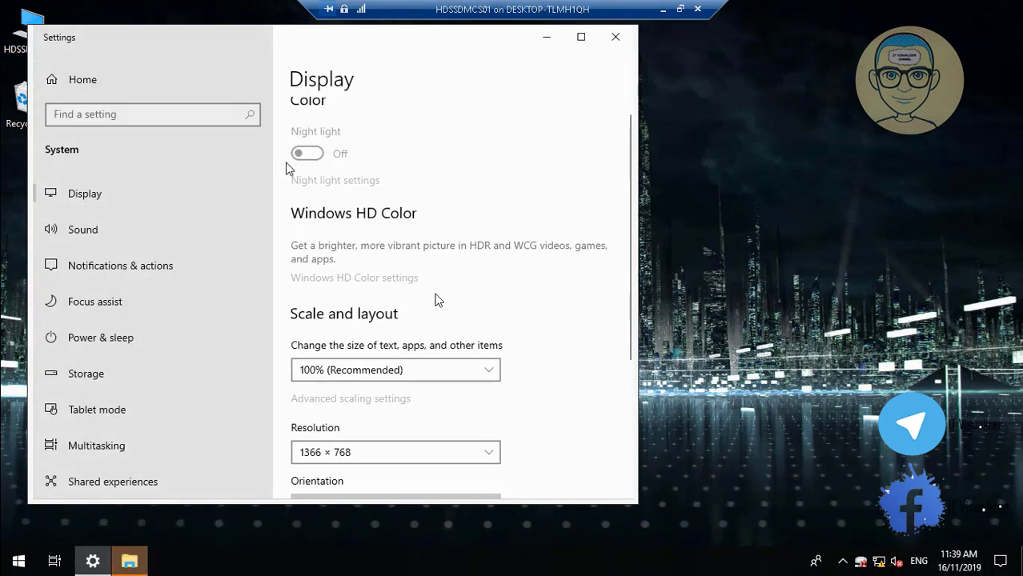
left_click(628, 36)
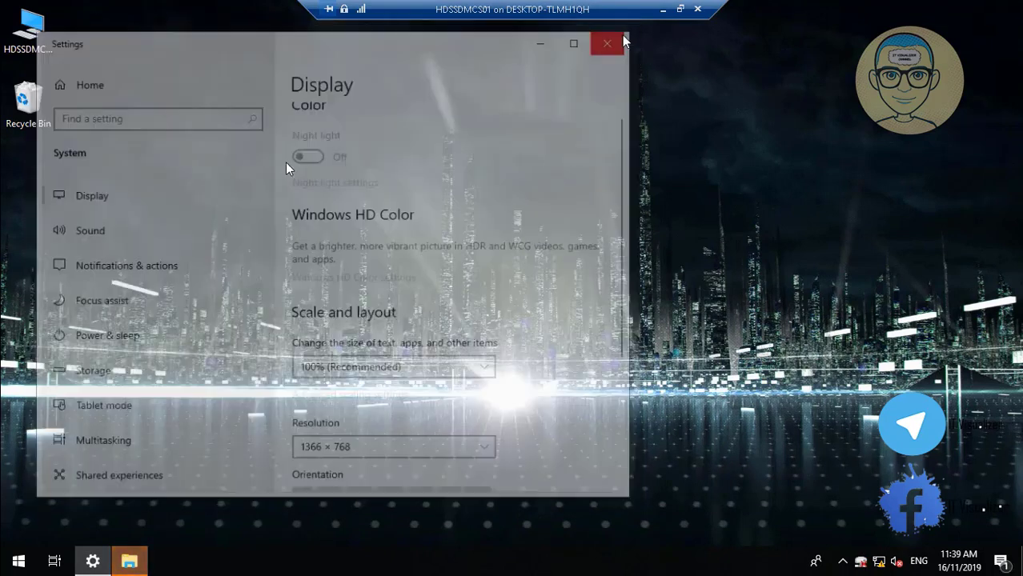
left_click(94, 562)
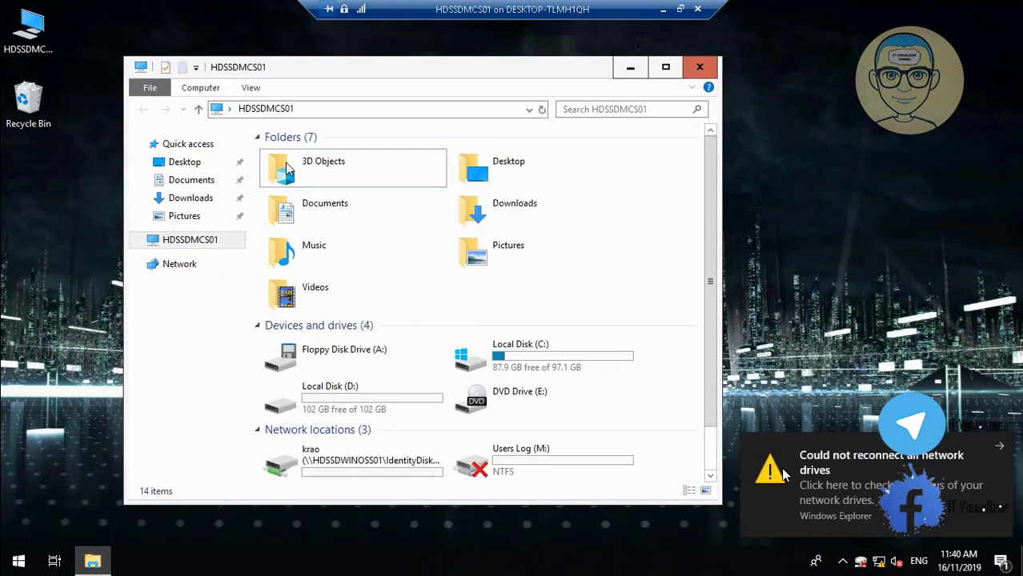
Step: Dismiss the network drives notification and open the Global Log For All (O:) drive
left_click(999, 449)
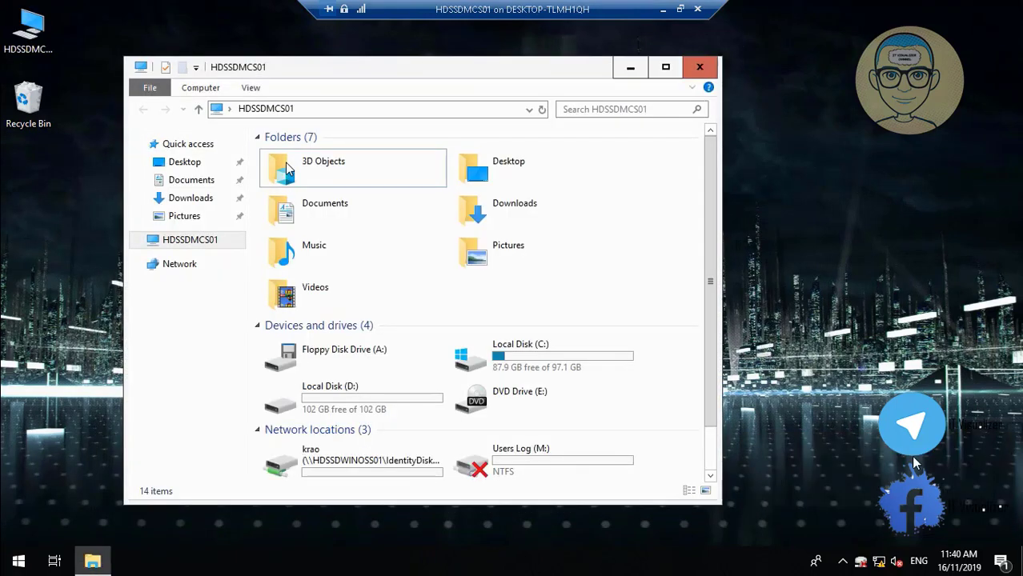
left_click(710, 476)
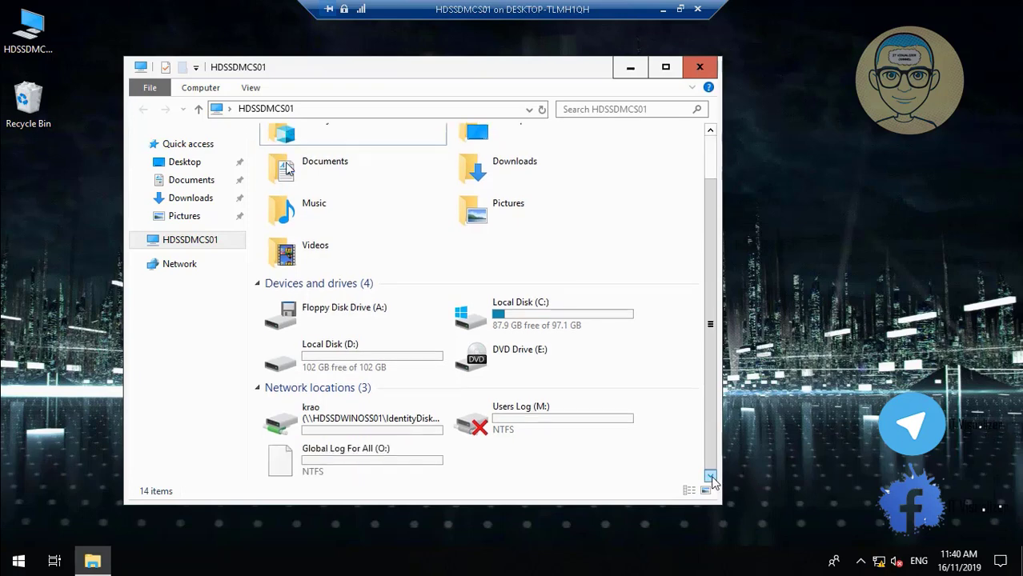
left_click(305, 469)
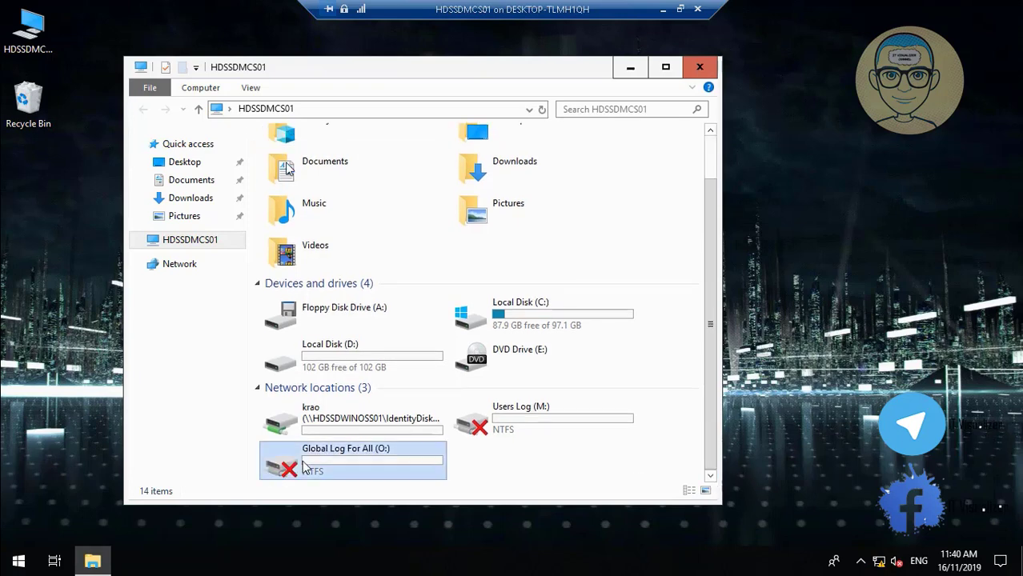
double_click(305, 469)
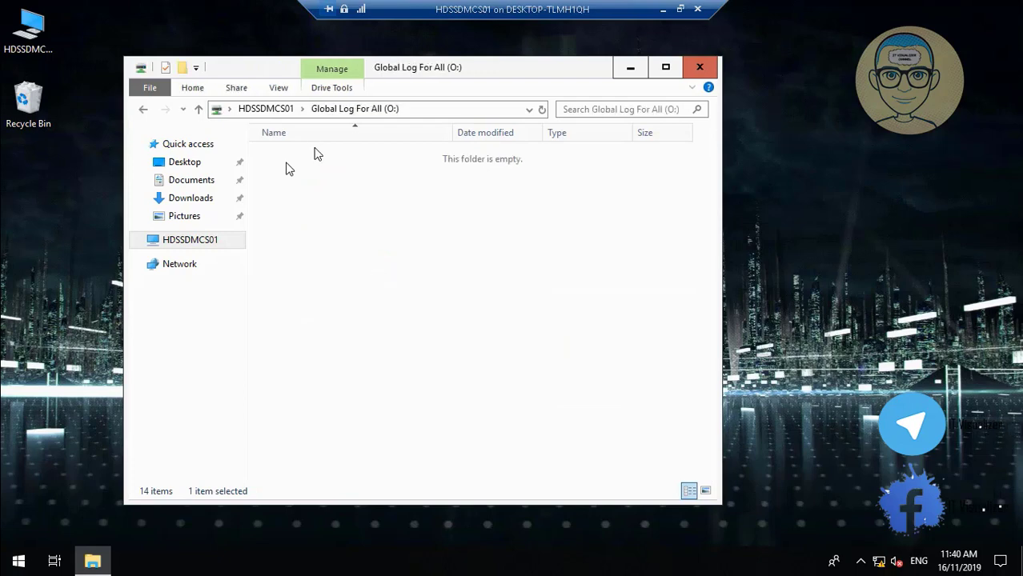
left_click(271, 109)
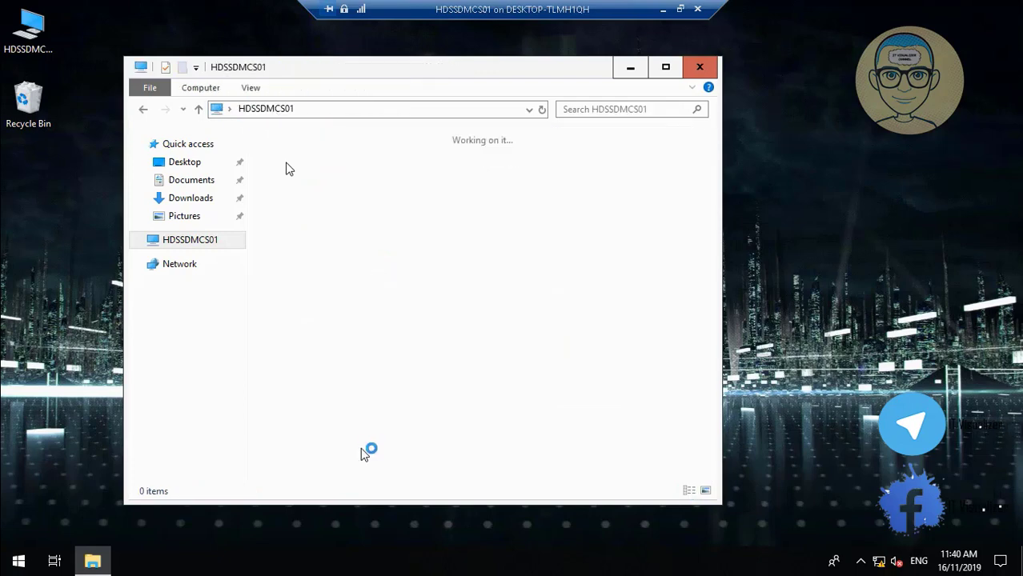
Step: Open the krao (L:) and Users Log (M:) drives in turn, then close File Explorer
double_click(338, 433)
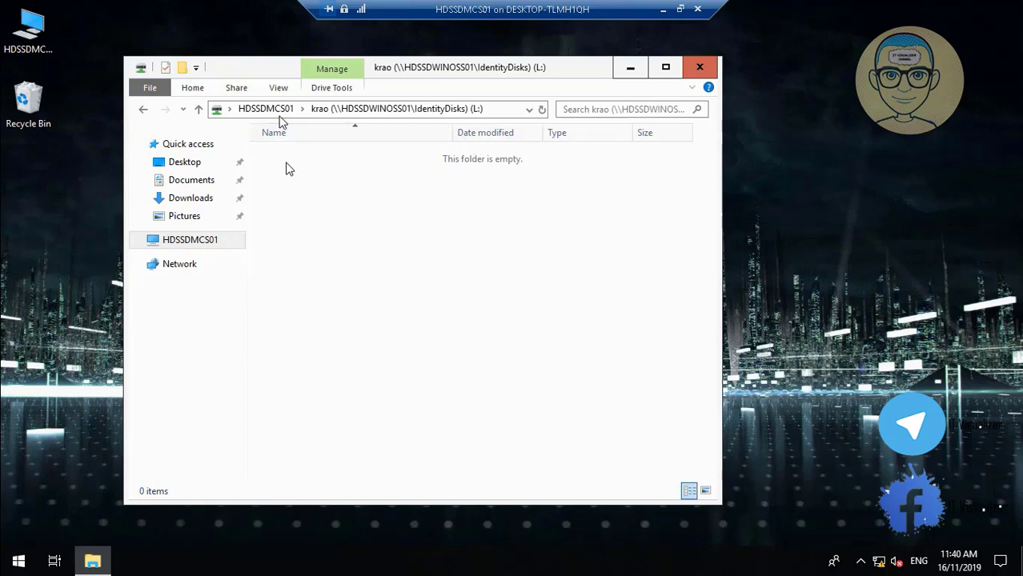
left_click(271, 108)
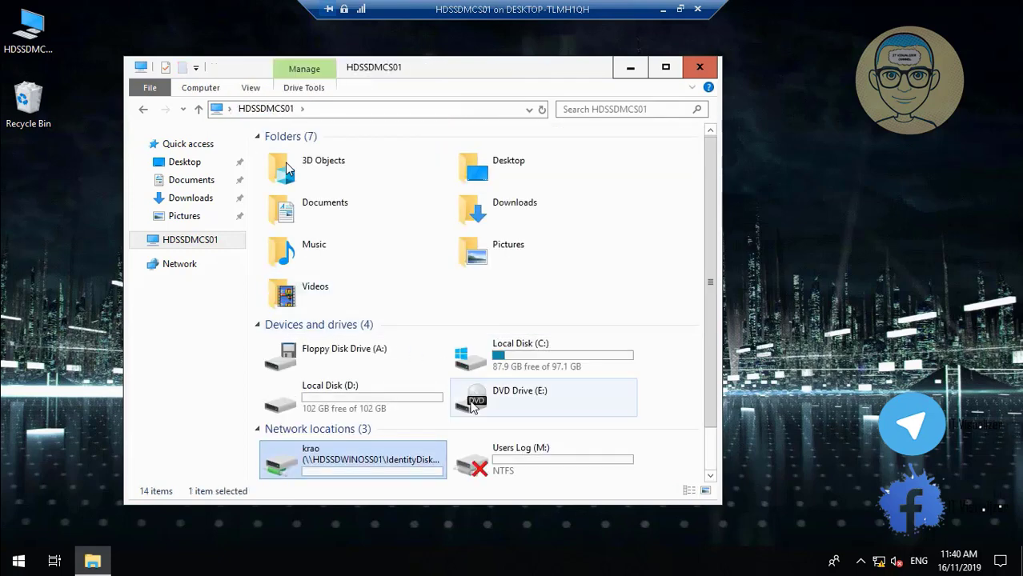
left_click(501, 450)
double_click(501, 450)
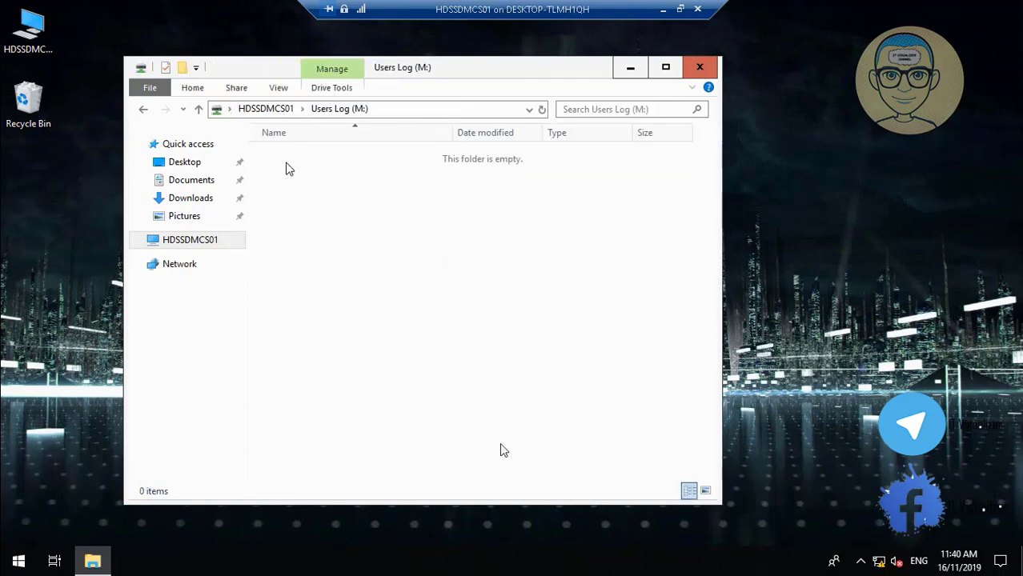
left_click(277, 110)
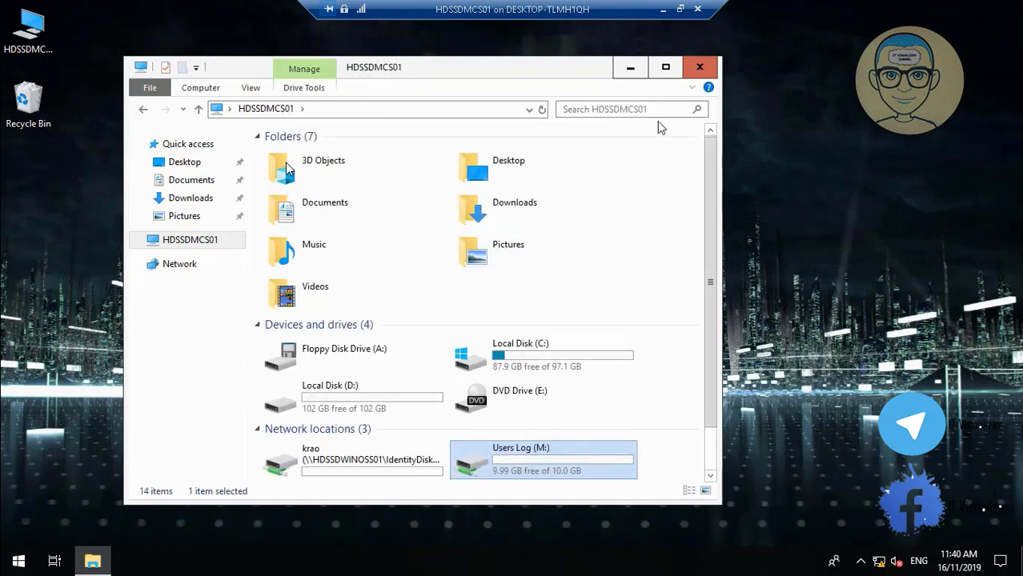
left_click(699, 70)
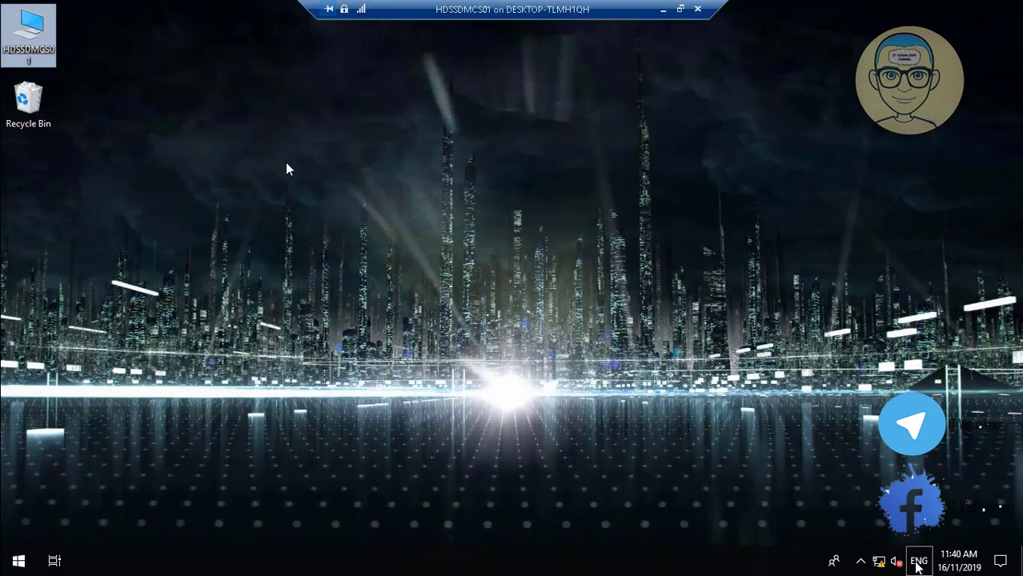
Step: Shut down HDSSDMCS01 from the Start button menu and minimize its connection window
left_click(918, 561)
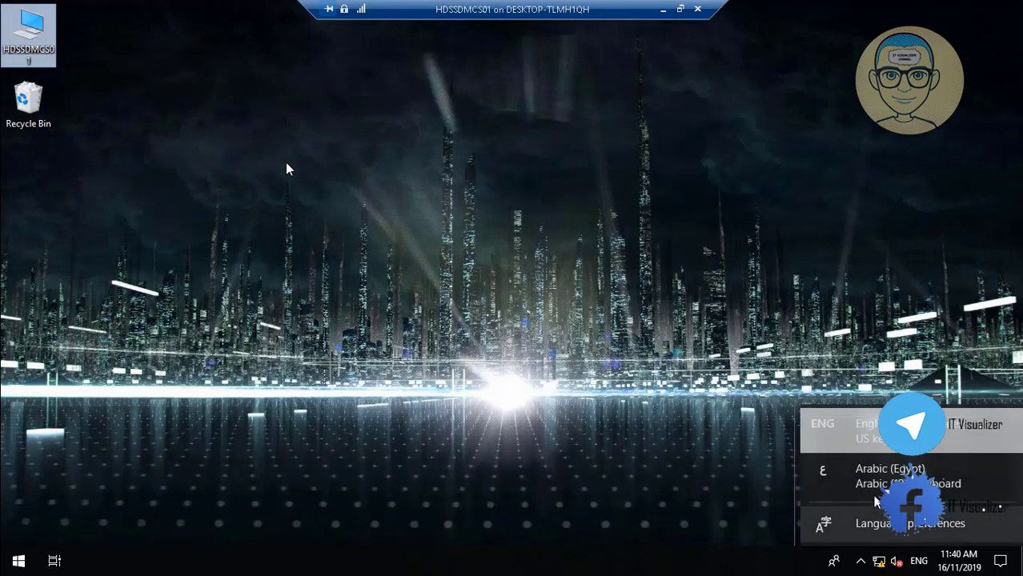
left_click(532, 467)
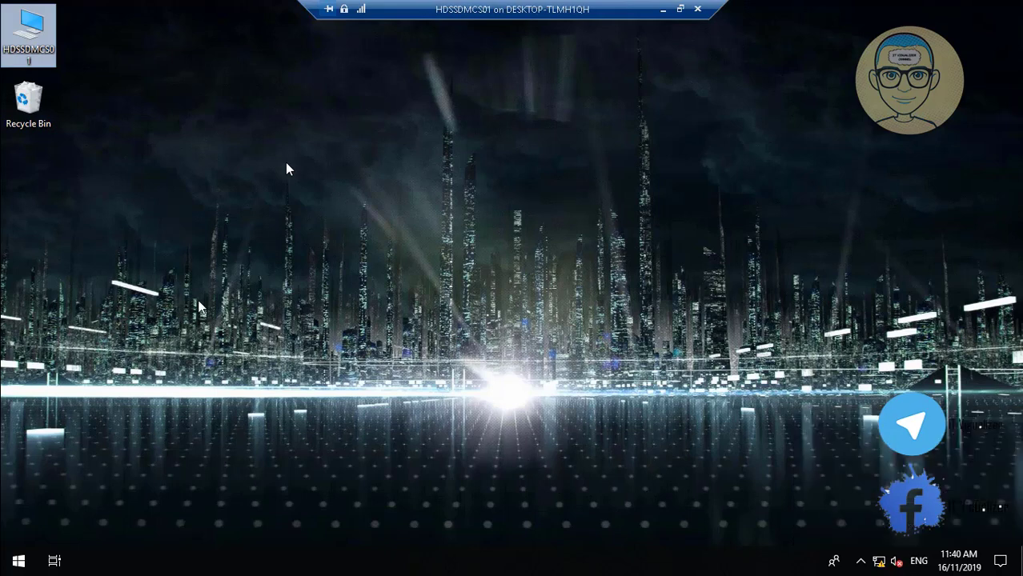
left_click(17, 563)
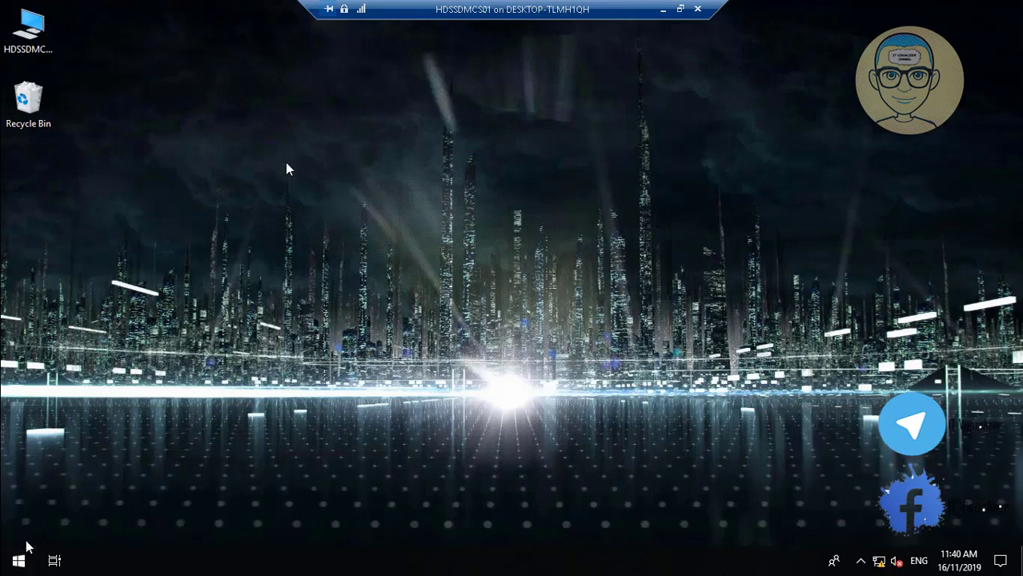
right_click(19, 560)
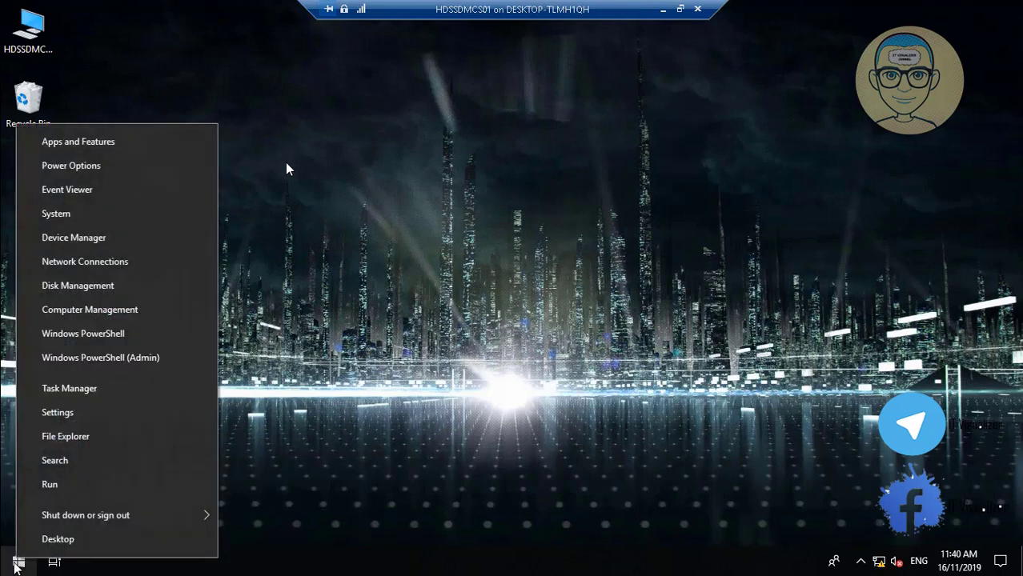
mouse_move(212, 517)
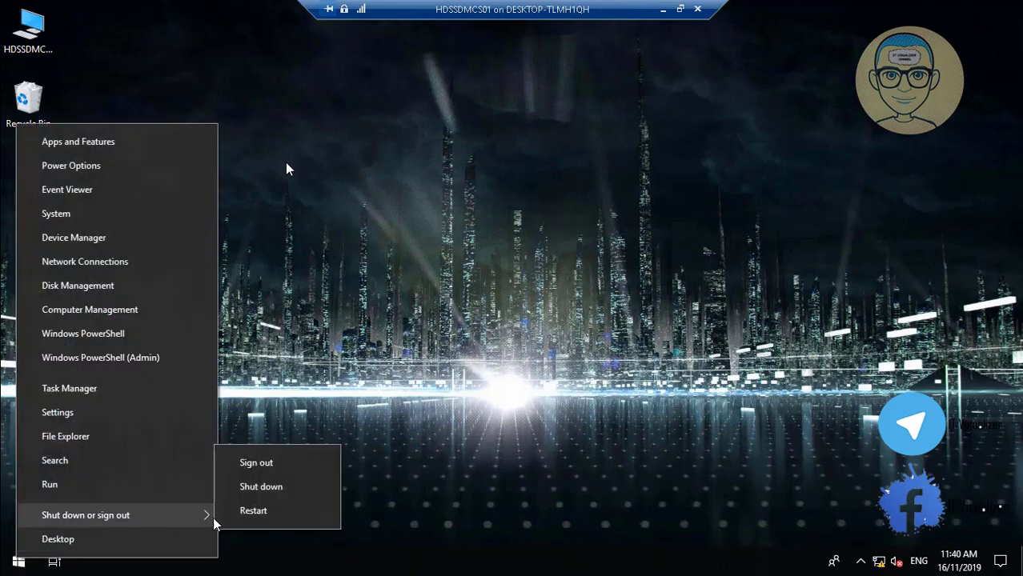
left_click(247, 486)
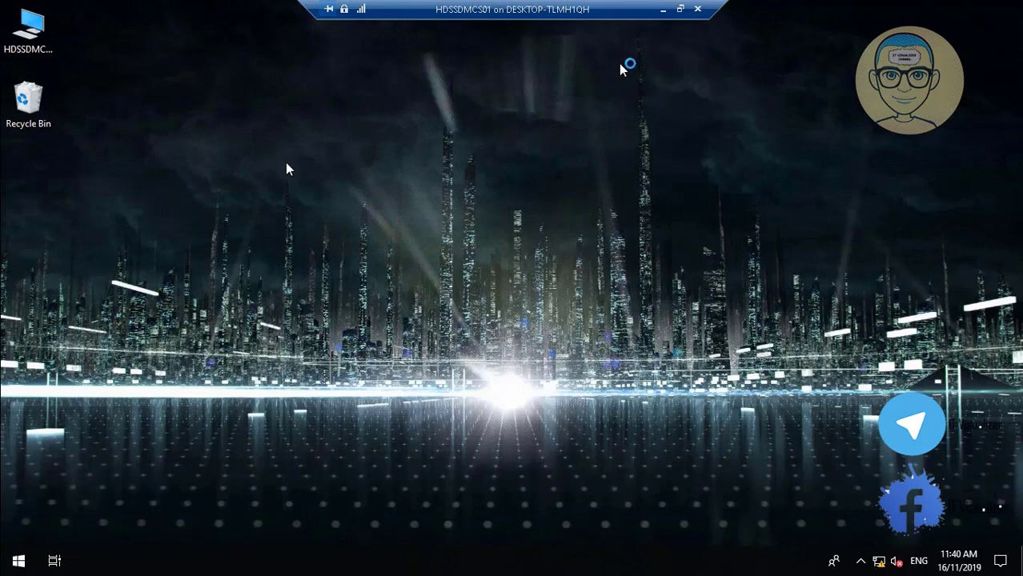
left_click(661, 12)
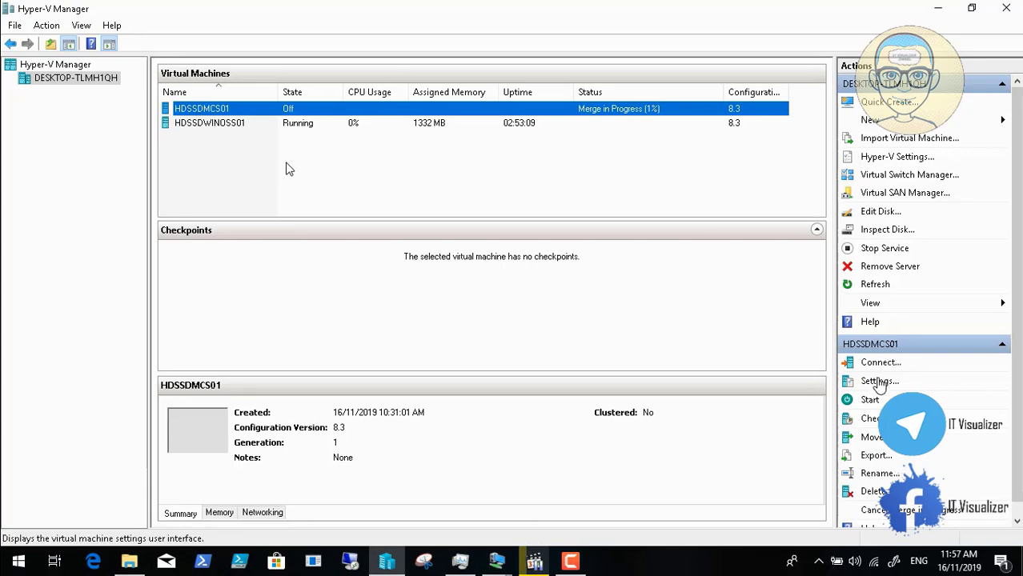
Step: Open HDSSDMCS01's Settings and select its Network Adapter
left_click(880, 382)
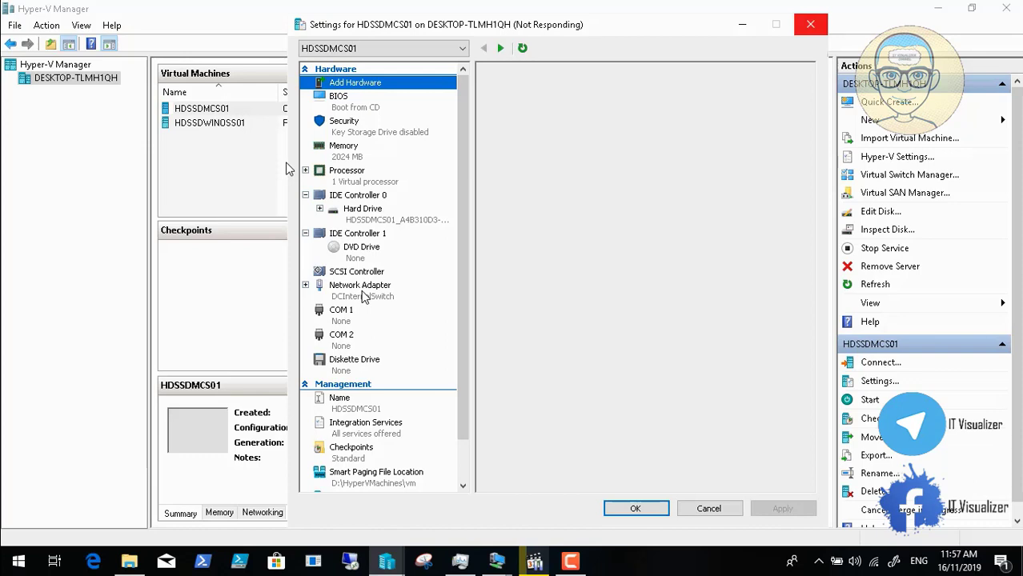
left_click(364, 292)
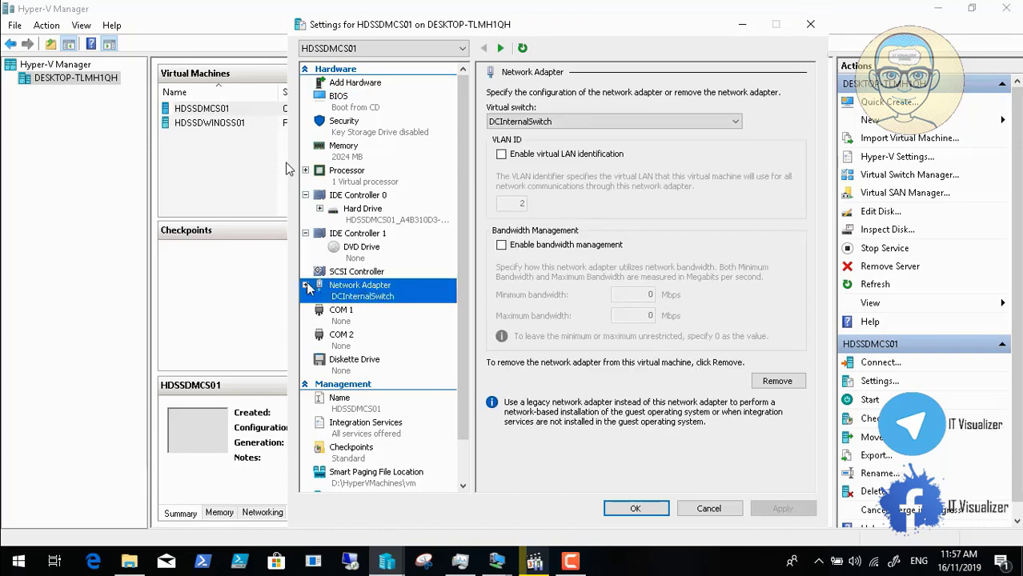
Step: Set the network adapter's MAC address to static under Advanced Features, then apply and close
left_click(306, 285)
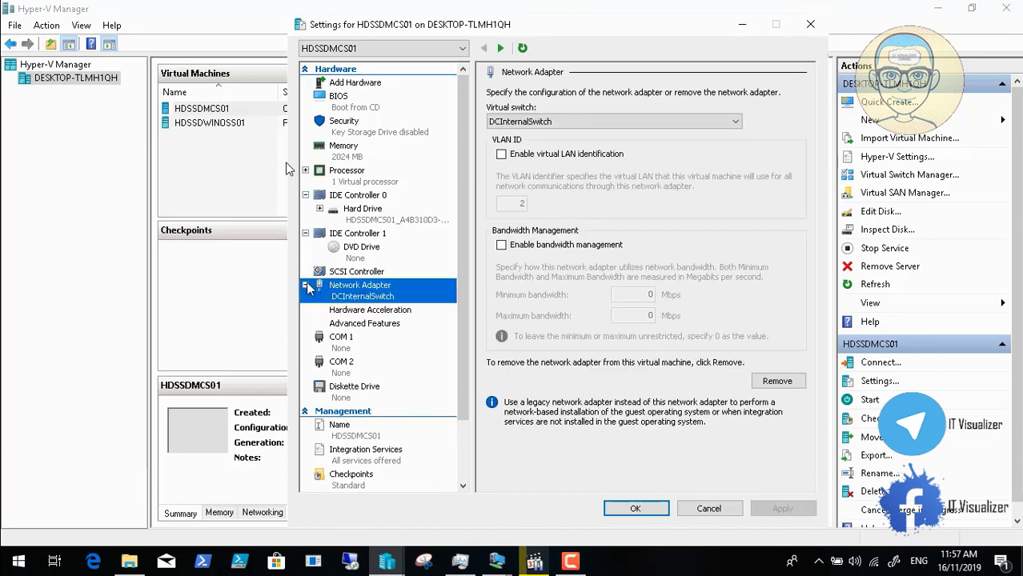
left_click(367, 312)
left_click(372, 327)
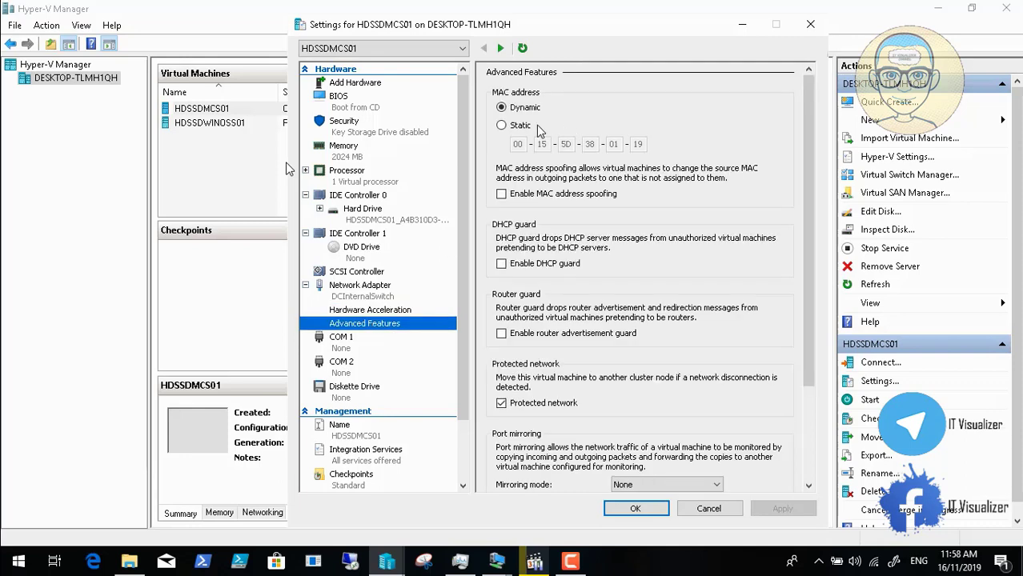
left_click(502, 126)
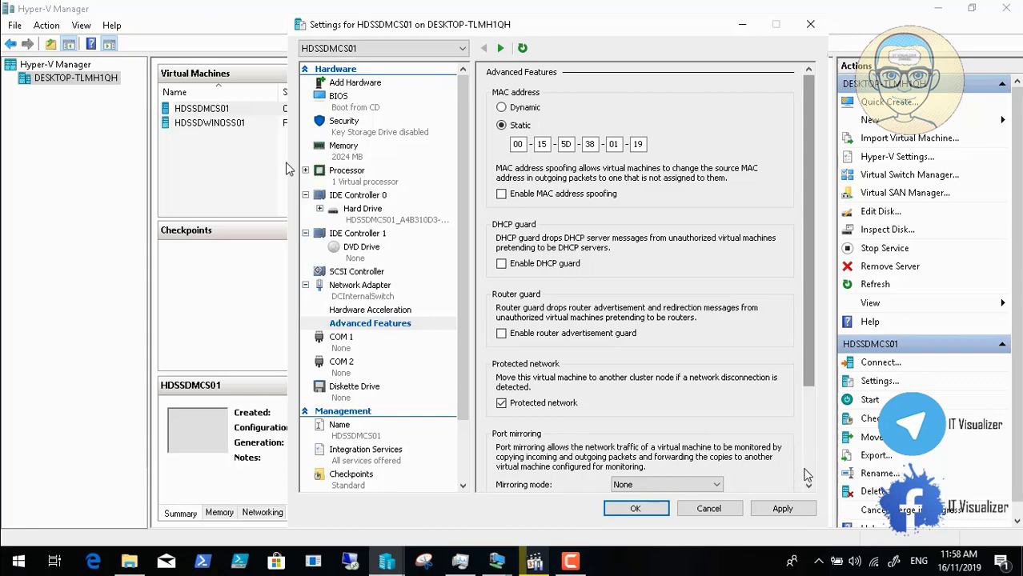
left_click_drag(810, 344, 810, 429)
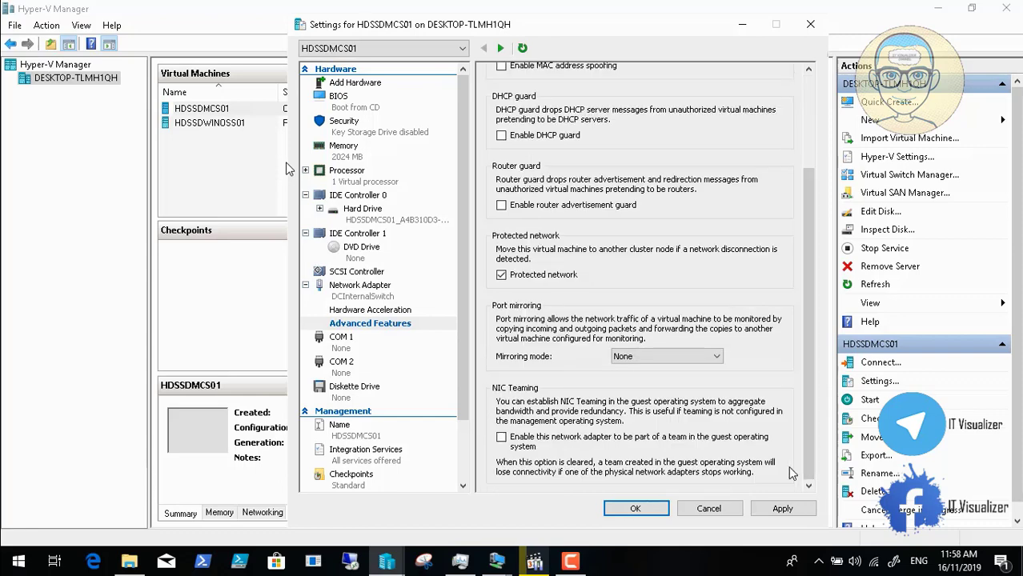
scroll(817, 410, "up", 3)
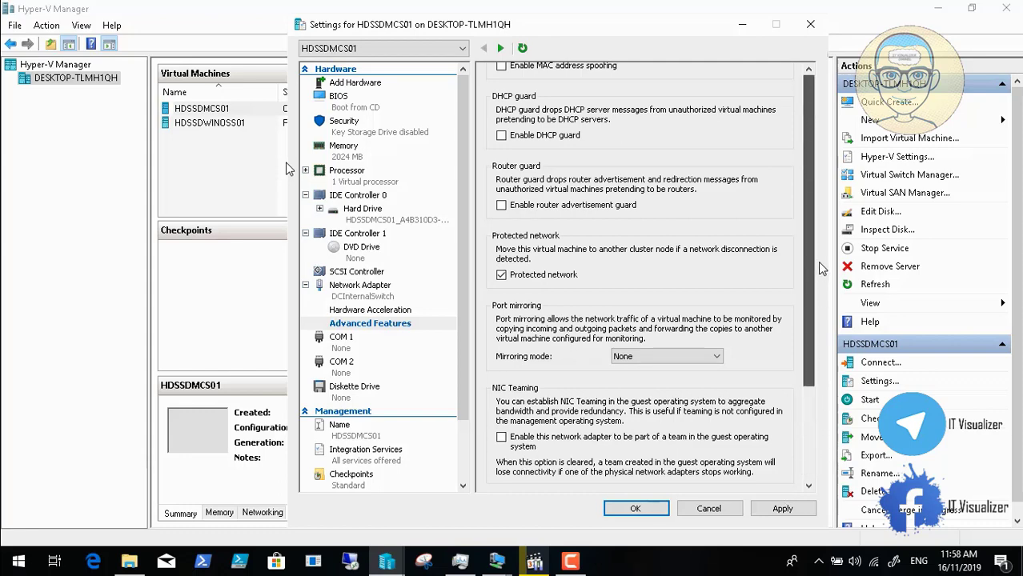
left_click(784, 509)
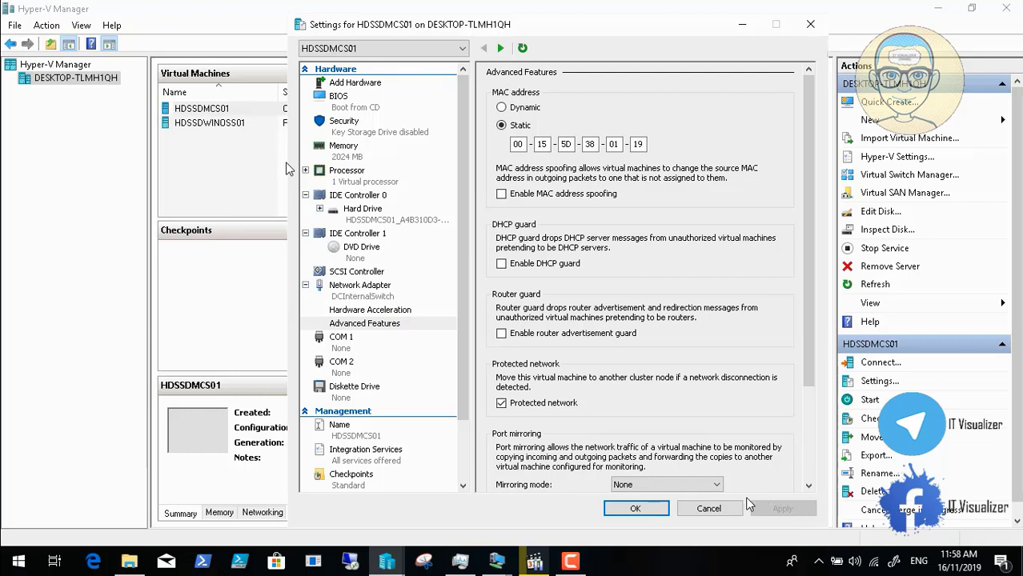
left_click(635, 510)
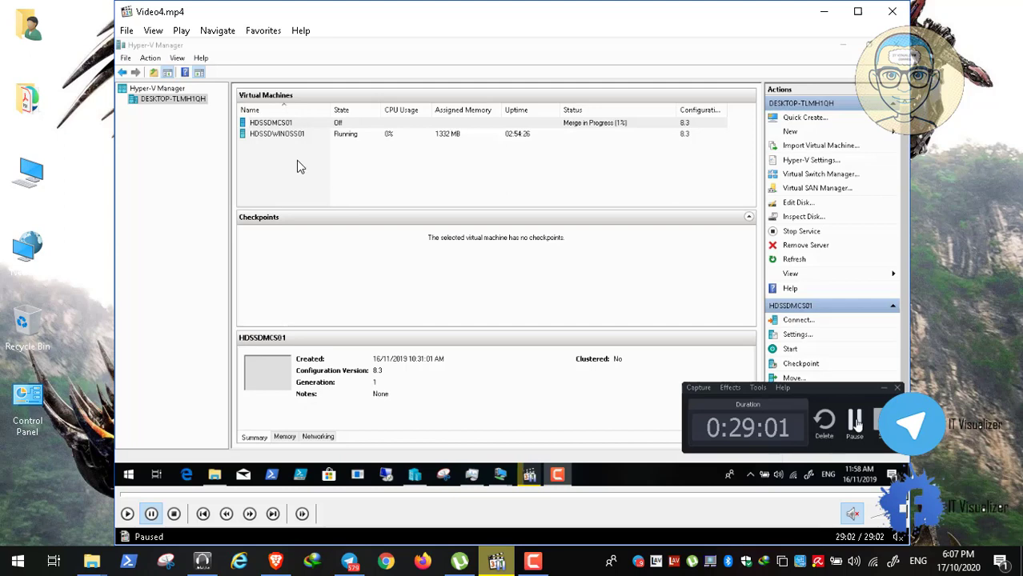
Step: Close the Video4 player and play Video5.mp4 from ADMT Lab Advanced\Video5
left_click(890, 13)
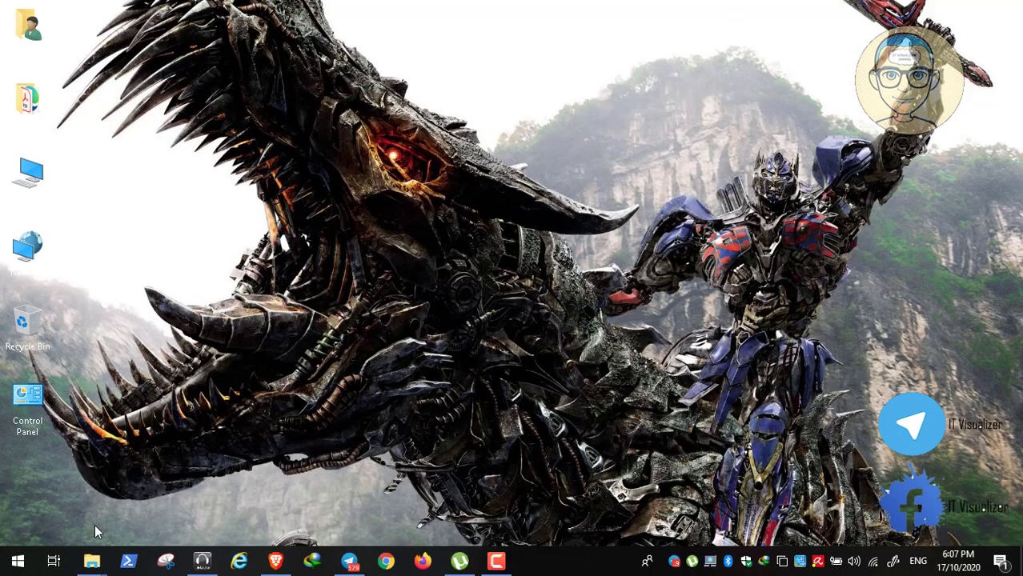
mouse_move(91, 561)
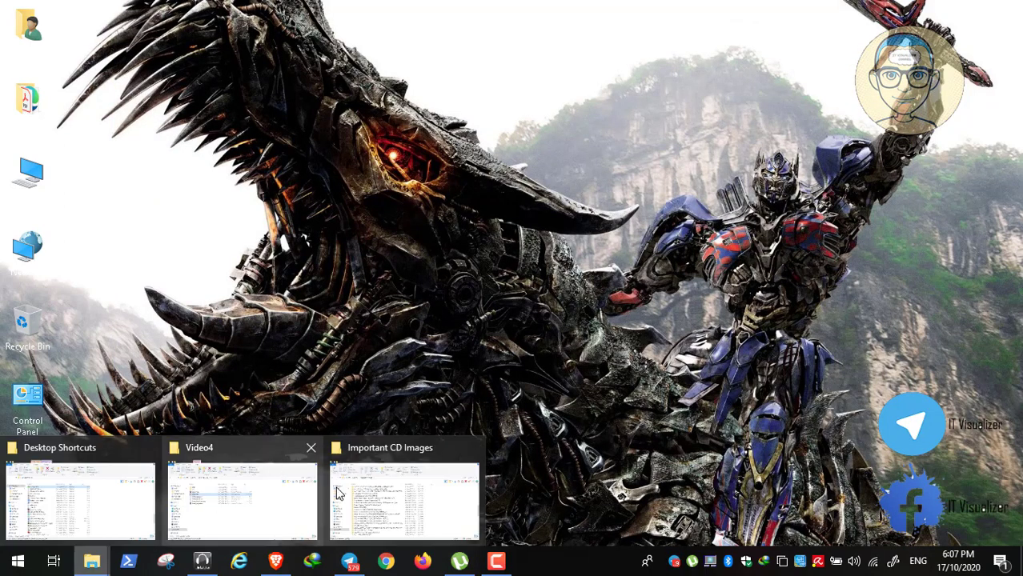
left_click(230, 482)
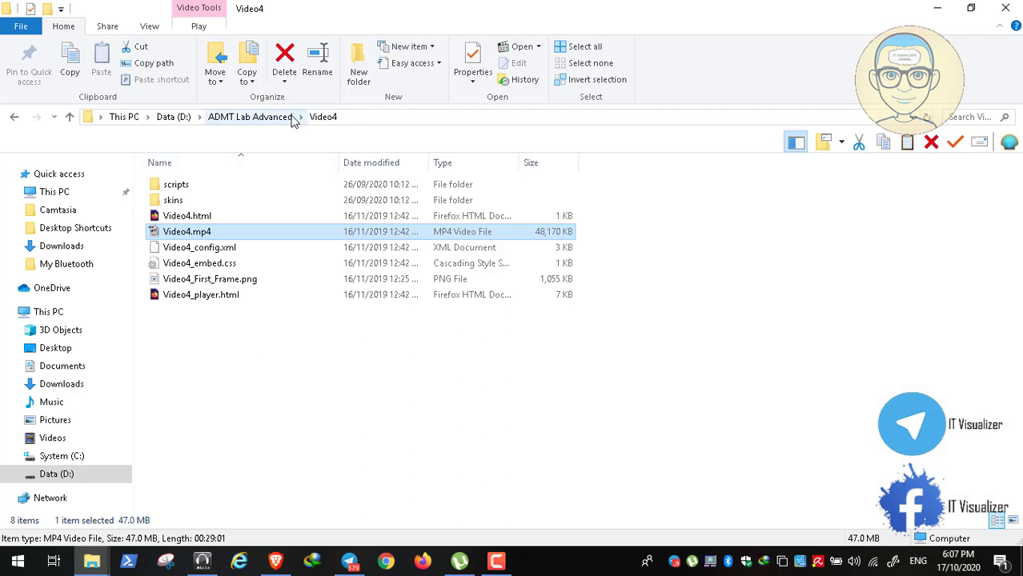
left_click(266, 117)
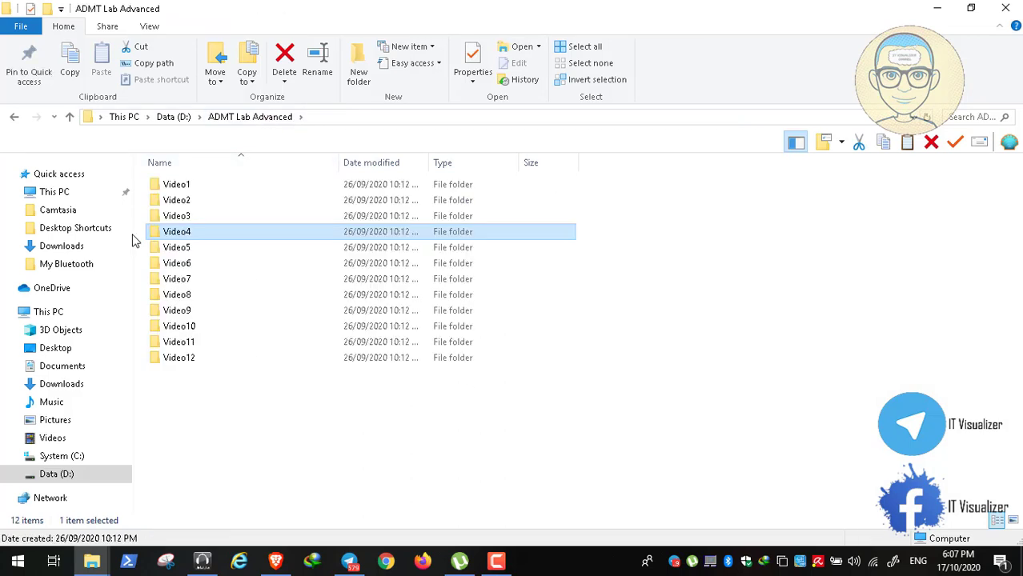
double_click(172, 248)
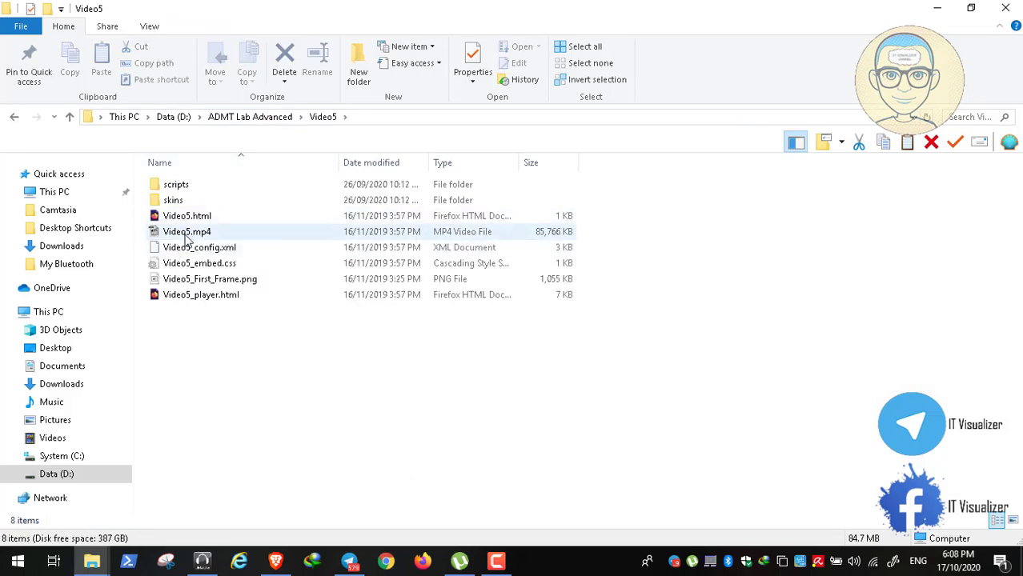
double_click(186, 234)
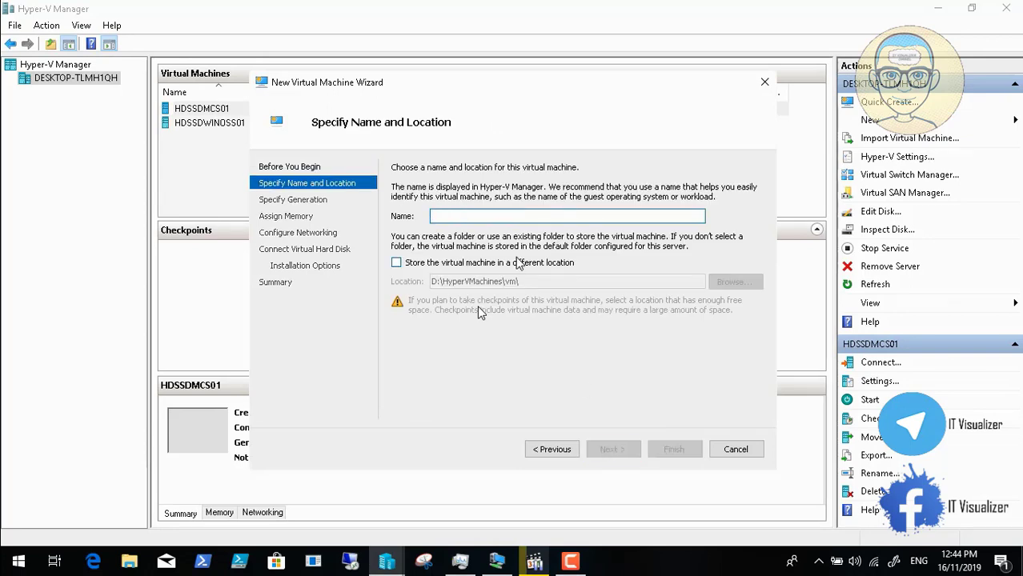
Step: Leave full-screen playback to check the recorder's time, then resume the video full screen
mouse_move(44, 567)
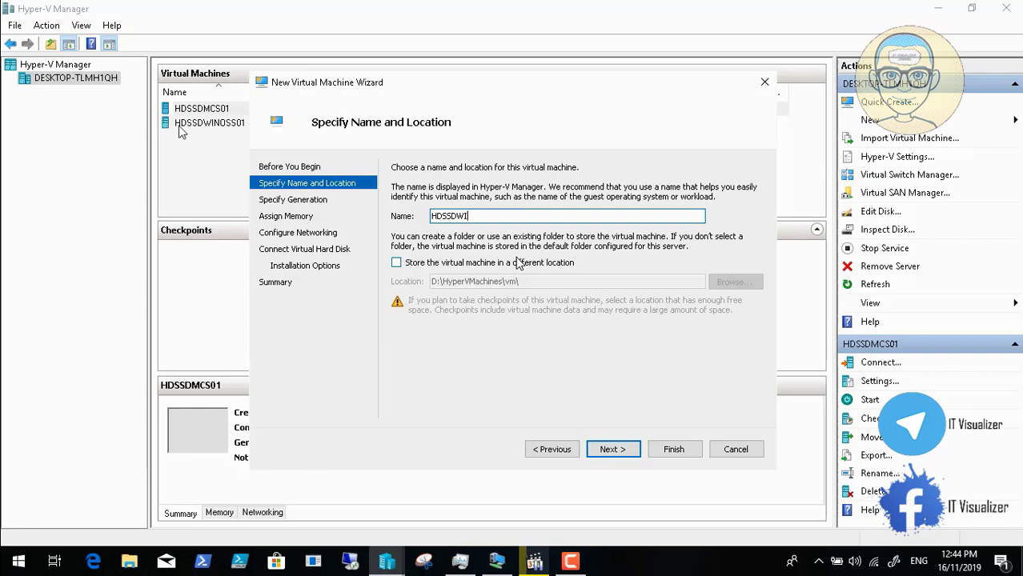
mouse_move(369, 519)
key("Escape")
left_click(494, 564)
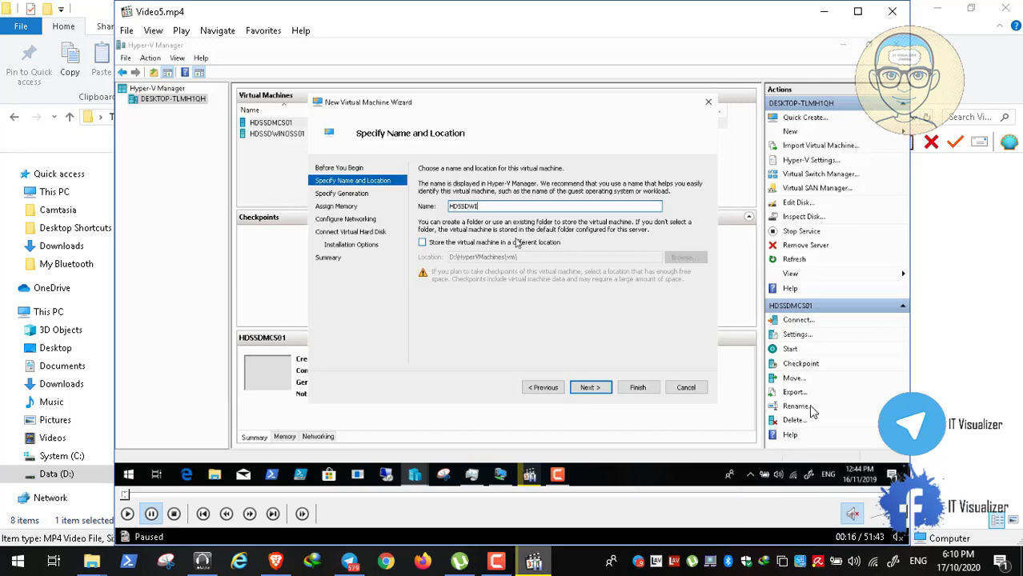
double_click(572, 352)
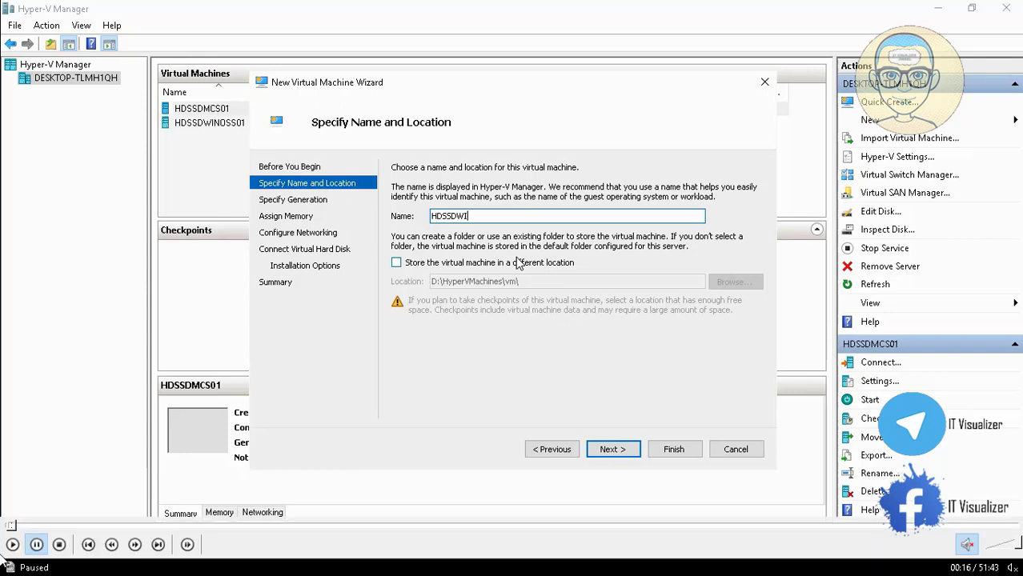
left_click(13, 552)
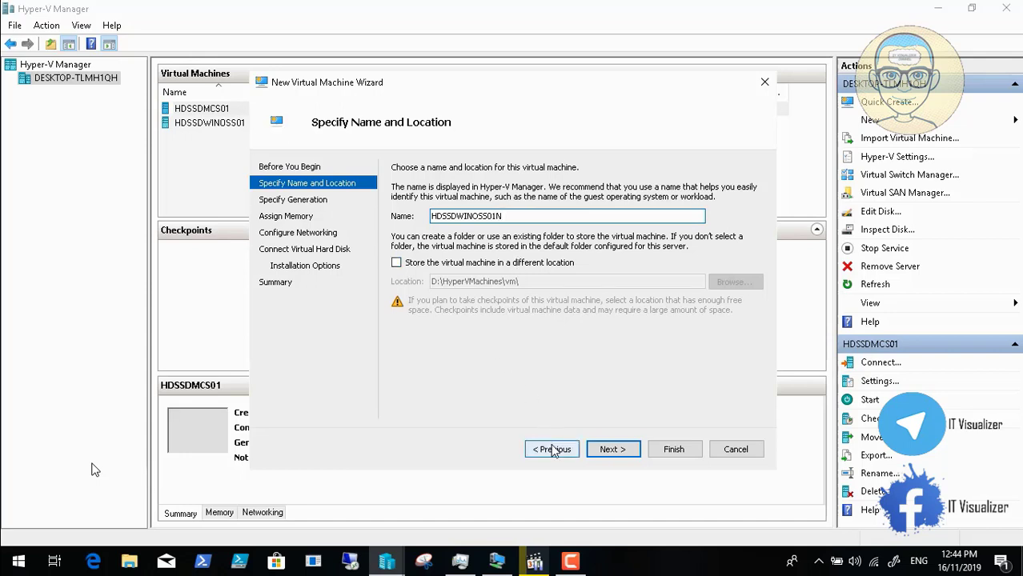
Step: Name the new VM HDSSDWINOSS01N, keep Generation 1 and set 2024 MB startup memory
left_click(611, 449)
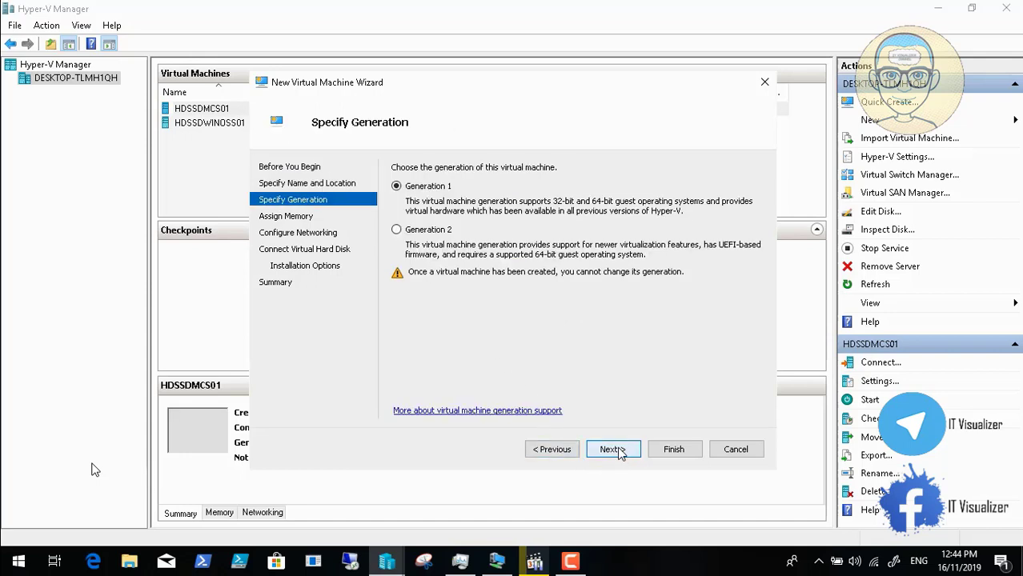
left_click(612, 449)
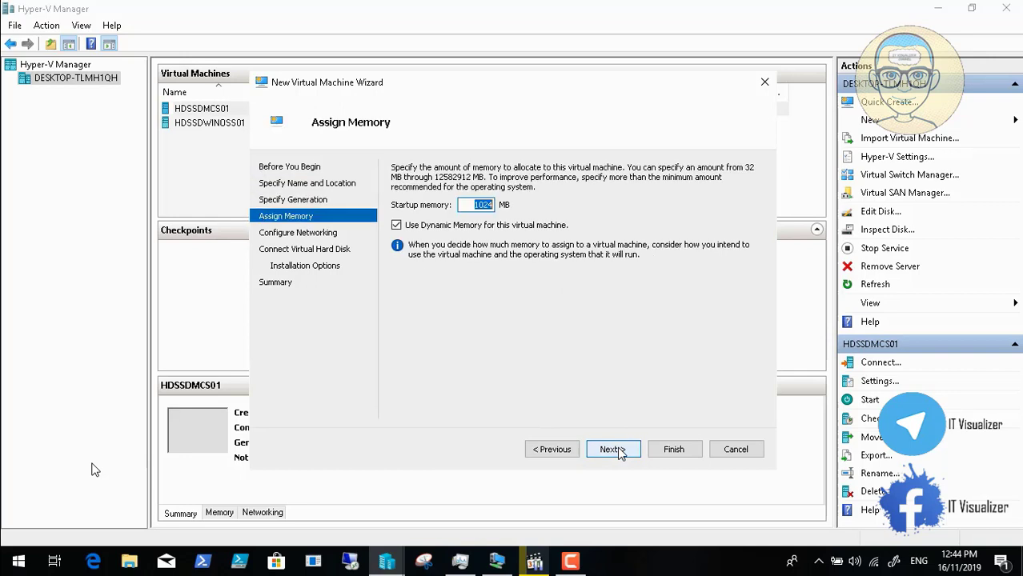
left_click(478, 204)
key("BackSpace")
type("2")
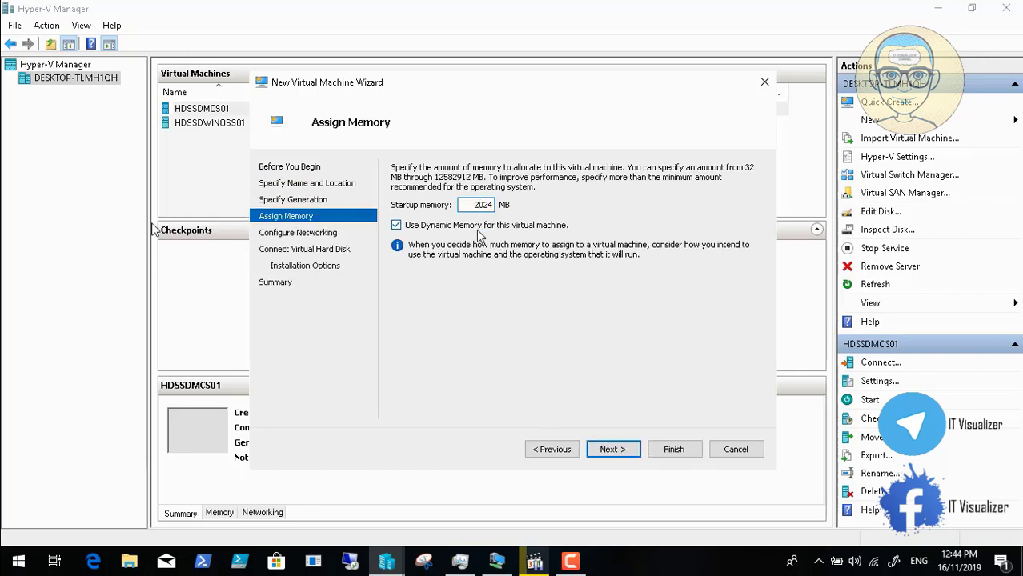
left_click(613, 452)
Step: Connect it to DCInternalSwitch, give it a 200 GB virtual disk, install the OS later and finish
left_click(608, 196)
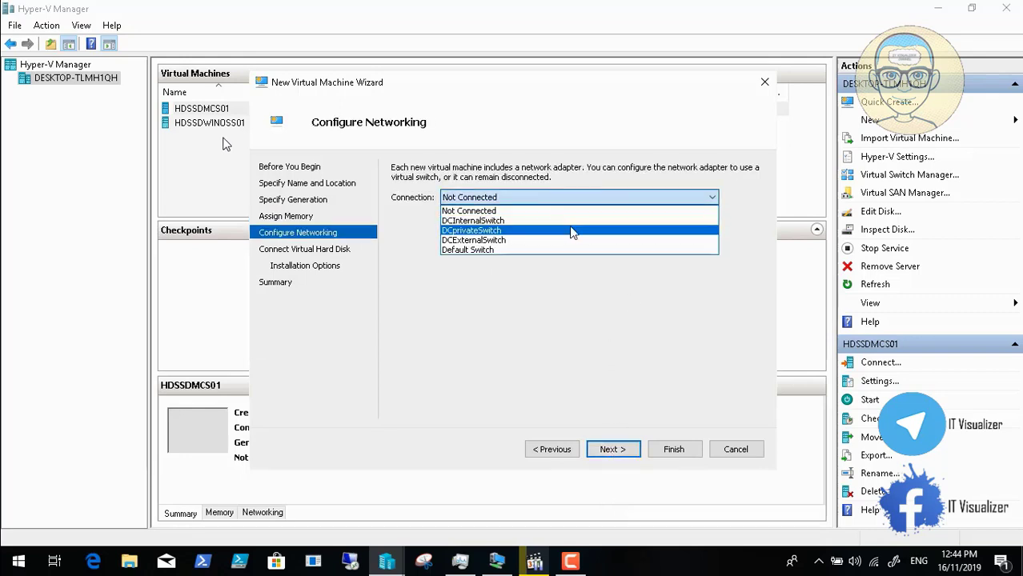
left_click(569, 230)
left_click(584, 198)
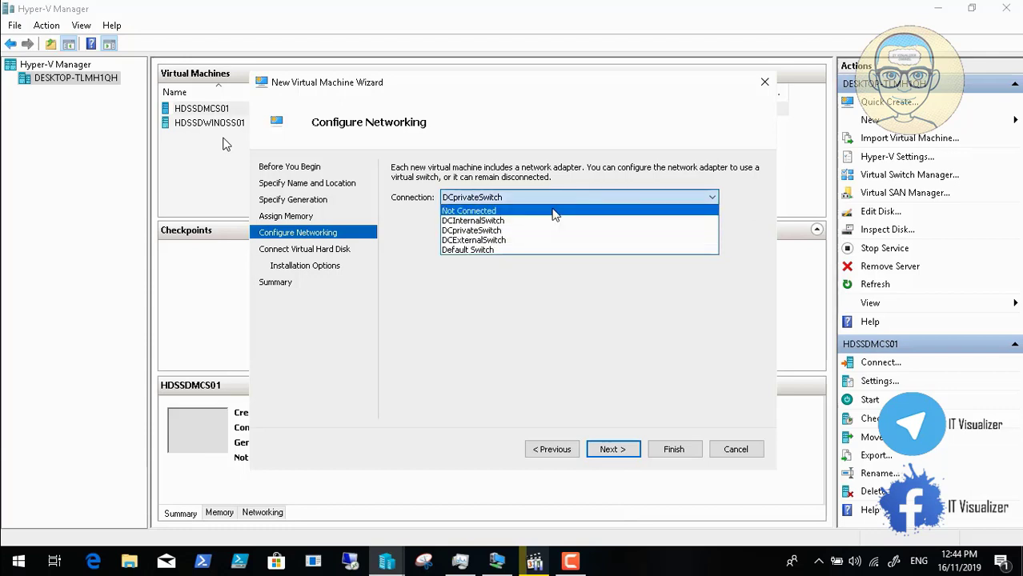
left_click(555, 222)
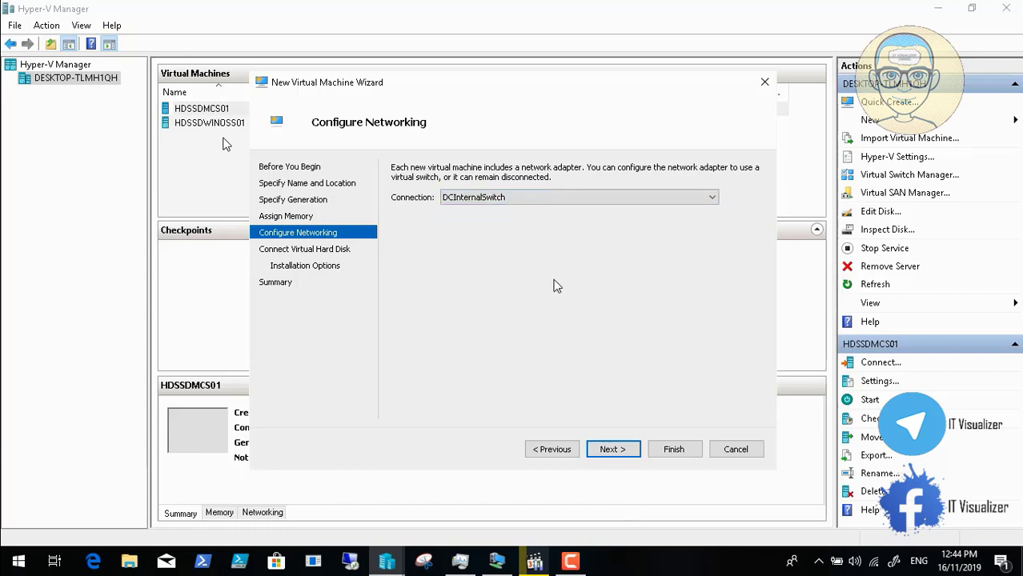
left_click(608, 449)
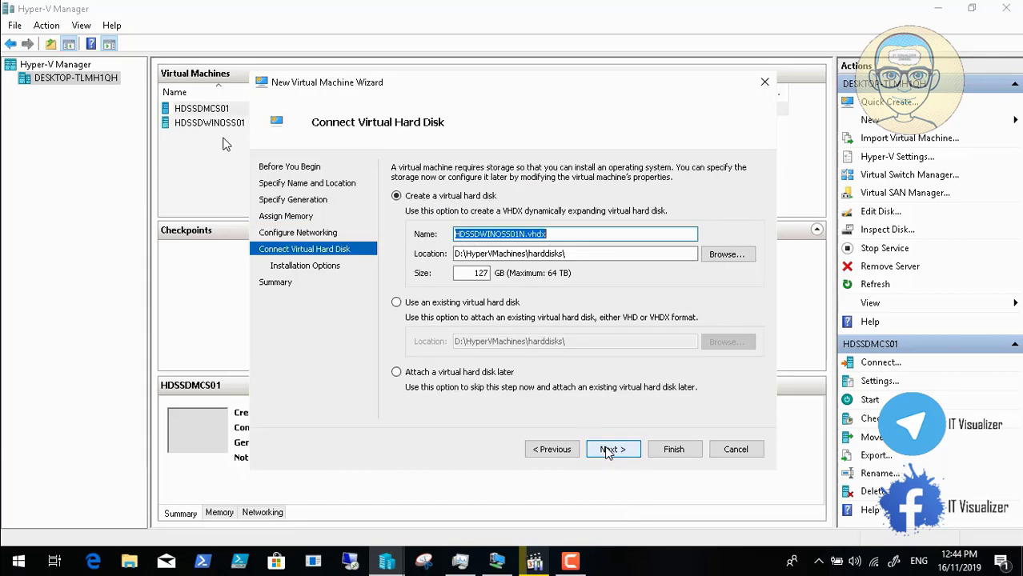
double_click(482, 273)
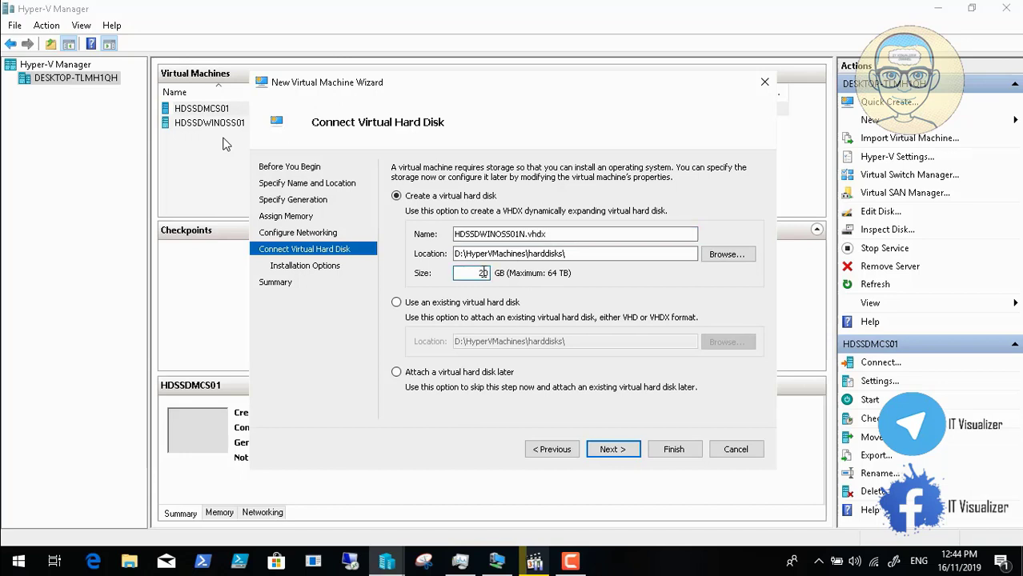
left_click(611, 451)
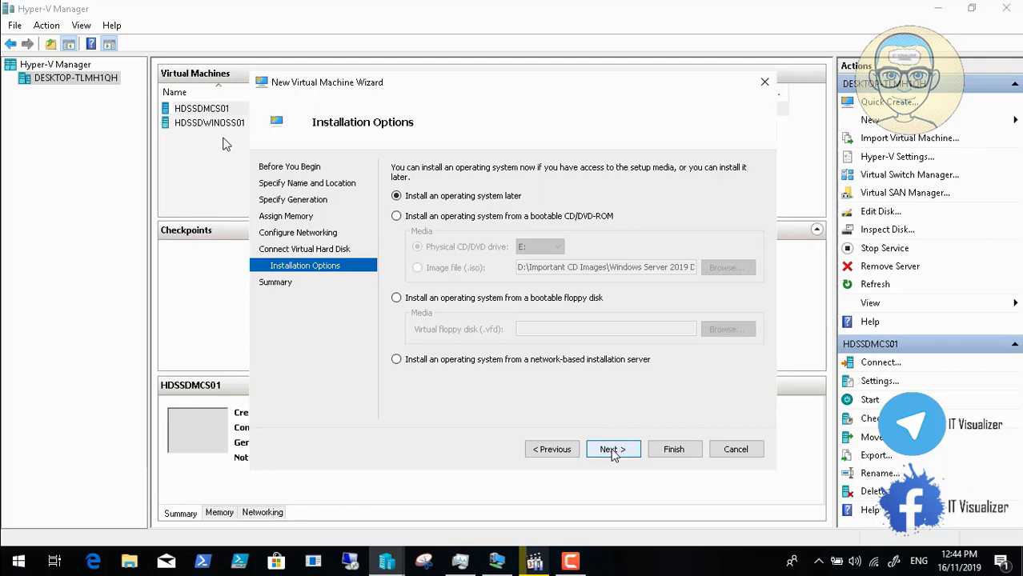
left_click(611, 449)
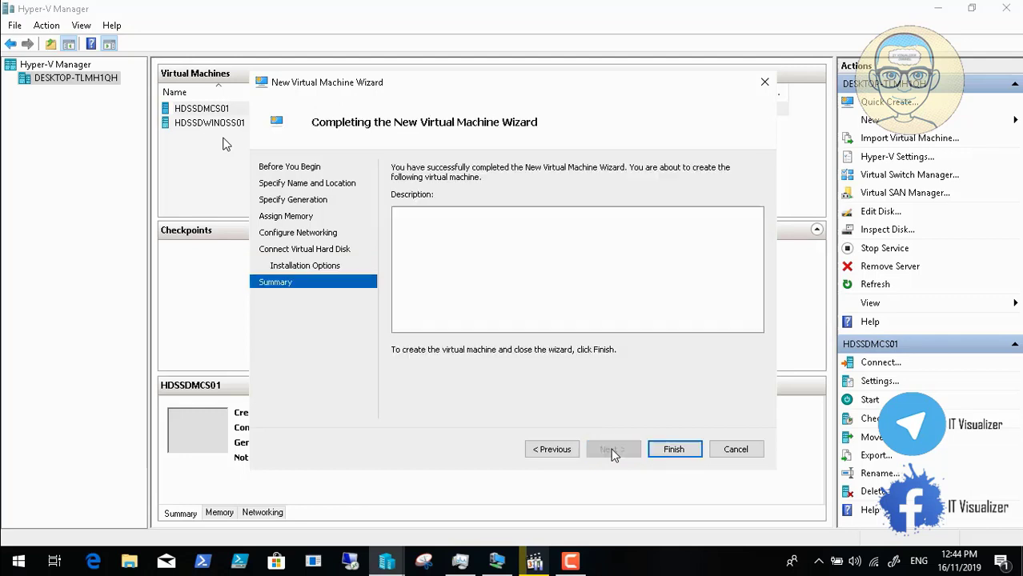
left_click(675, 451)
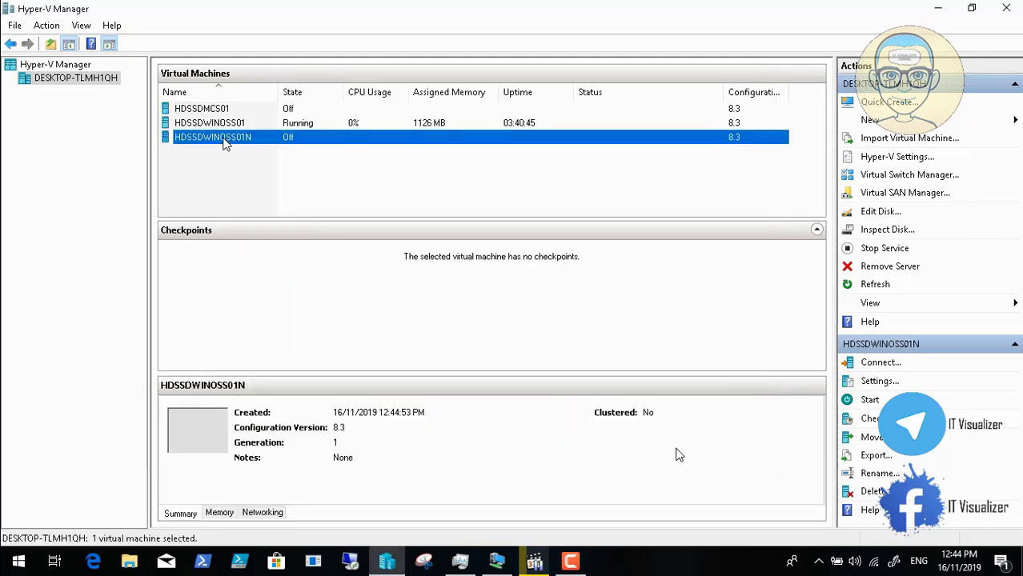
Step: Add a second network adapter on DCInternalSwitch and enable guest services for HDSSDWINOSS01N
left_click(870, 382)
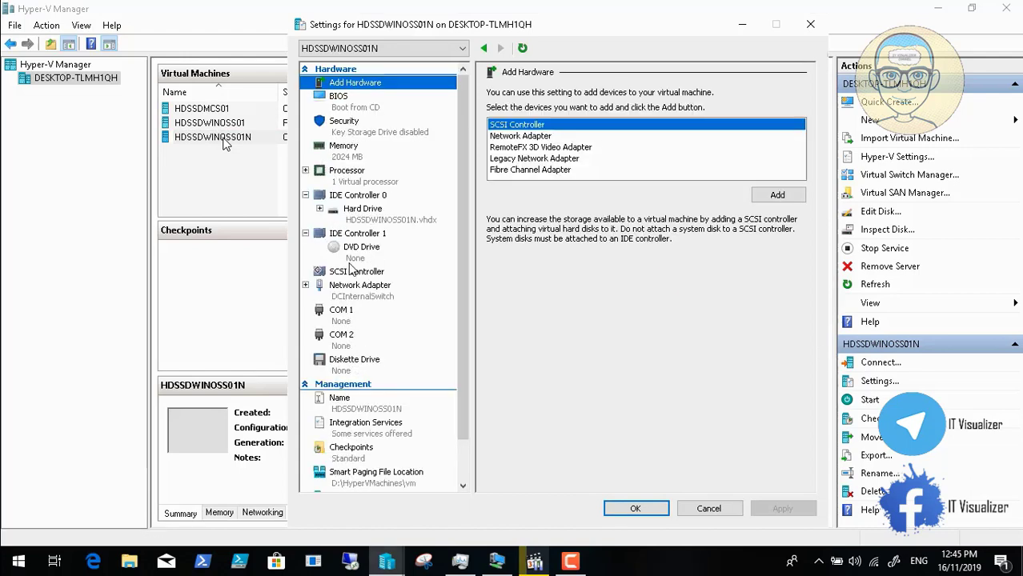
left_click(510, 138)
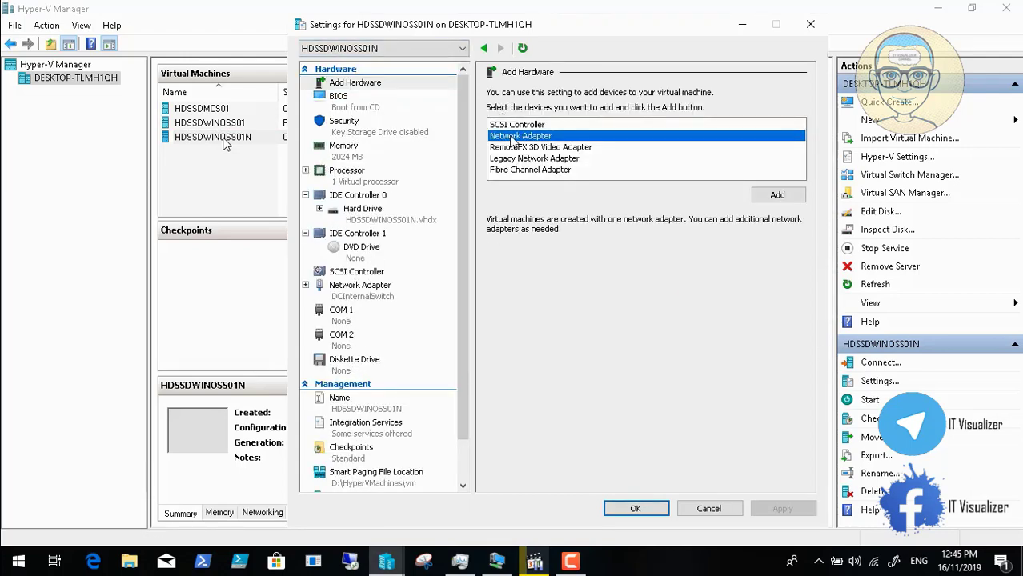
left_click(775, 194)
left_click(619, 120)
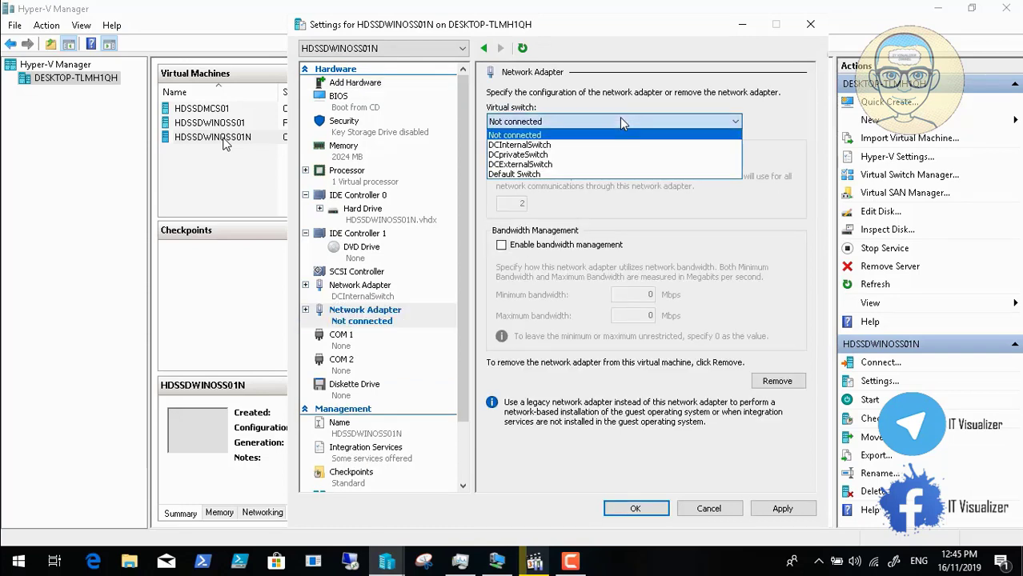
left_click(601, 146)
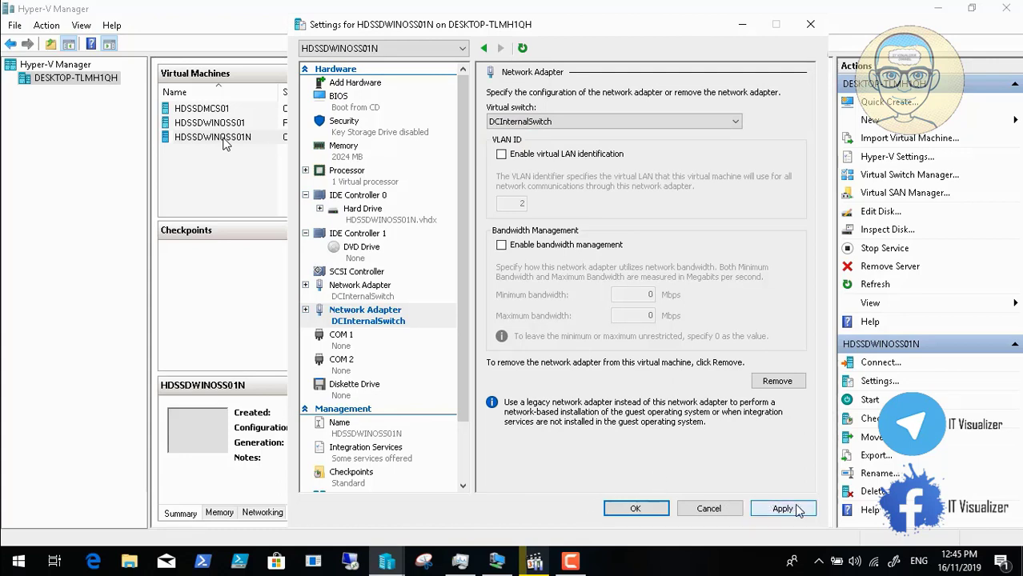
left_click(368, 453)
left_click(502, 218)
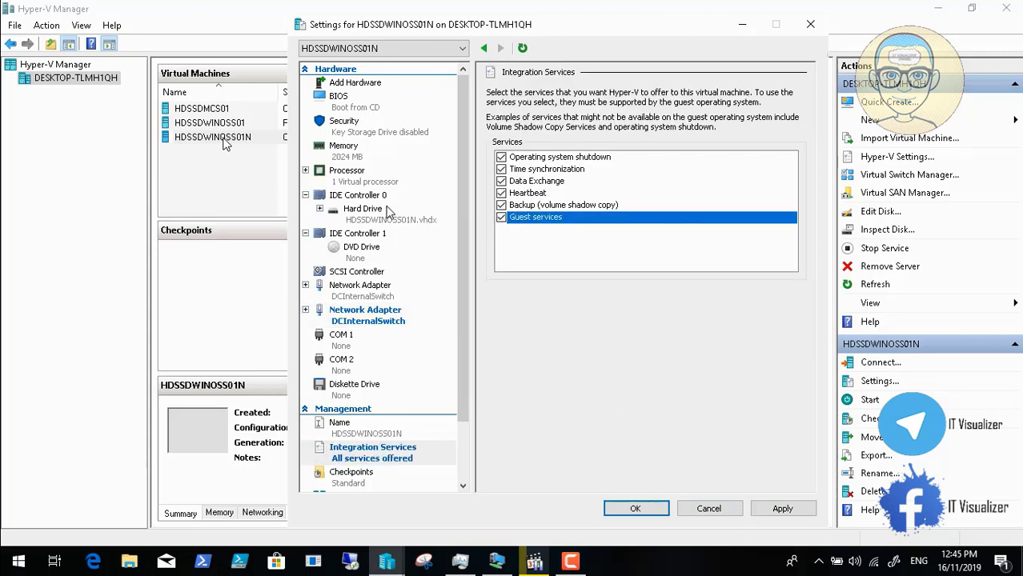
left_click(368, 255)
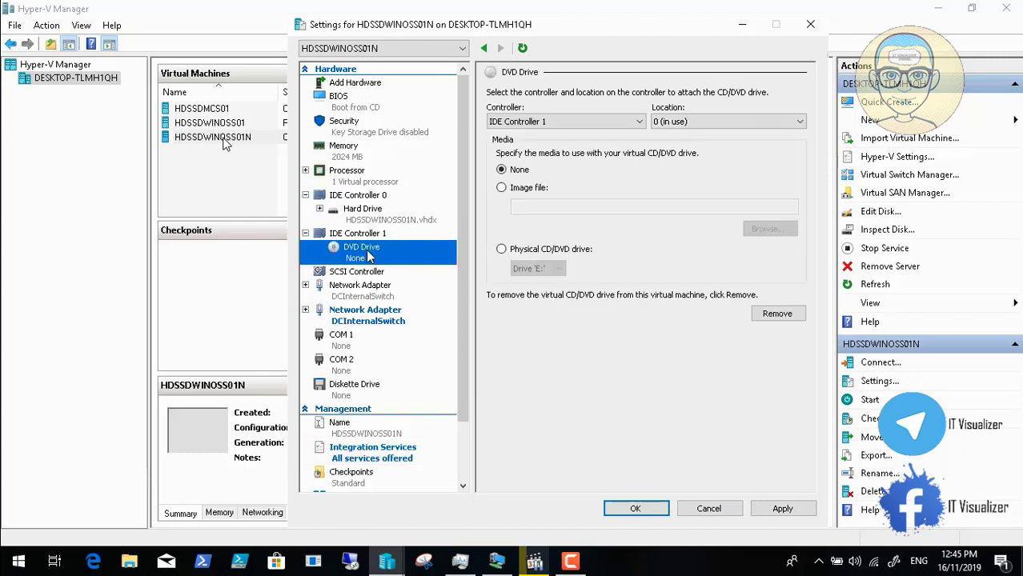
left_click(780, 508)
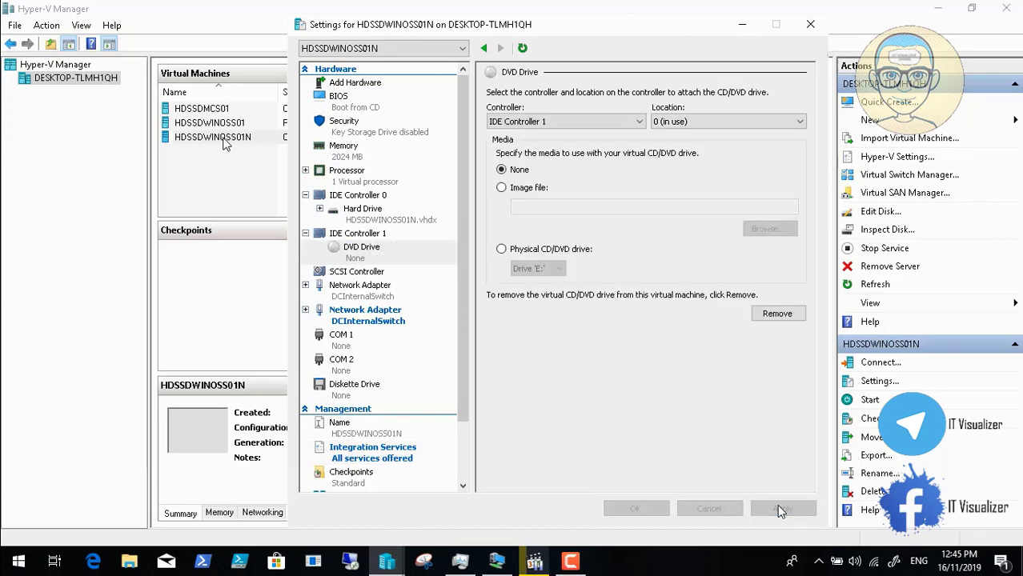
left_click(644, 512)
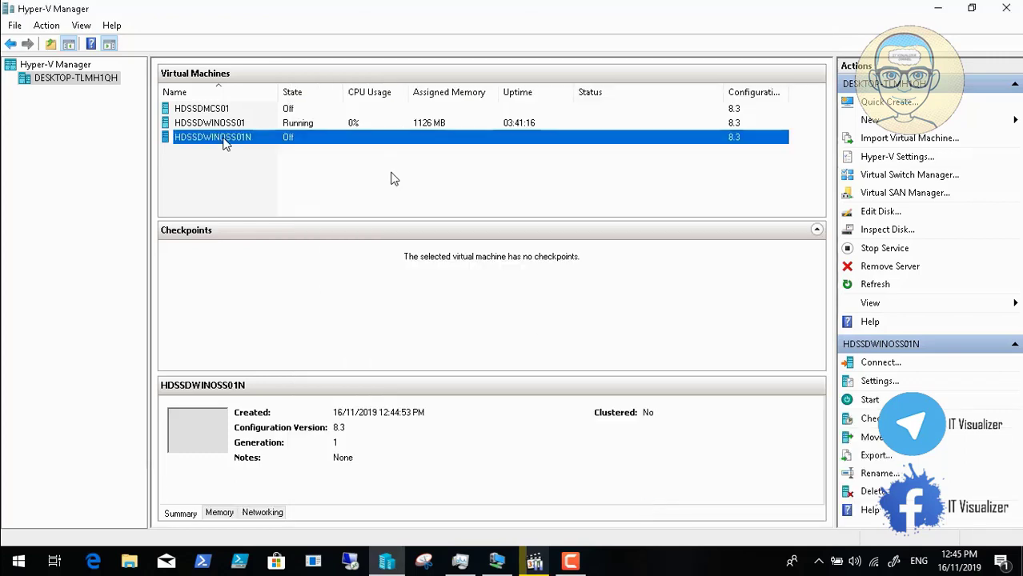
Step: Mount SVR2019DC.ENUJUNE2019.iso as the DVD drive's image file and apply the change
right_click(241, 138)
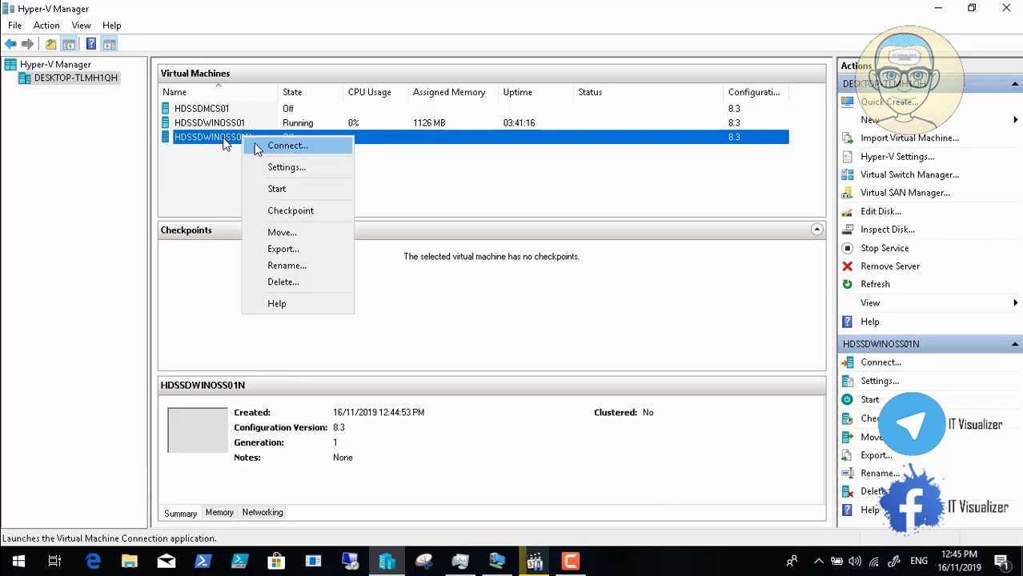
left_click(284, 167)
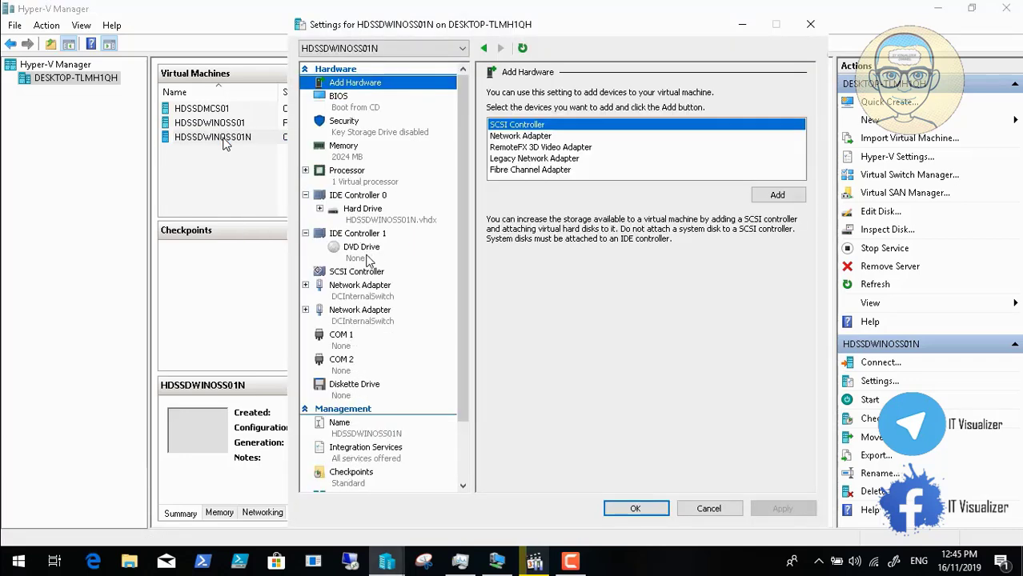
left_click(364, 249)
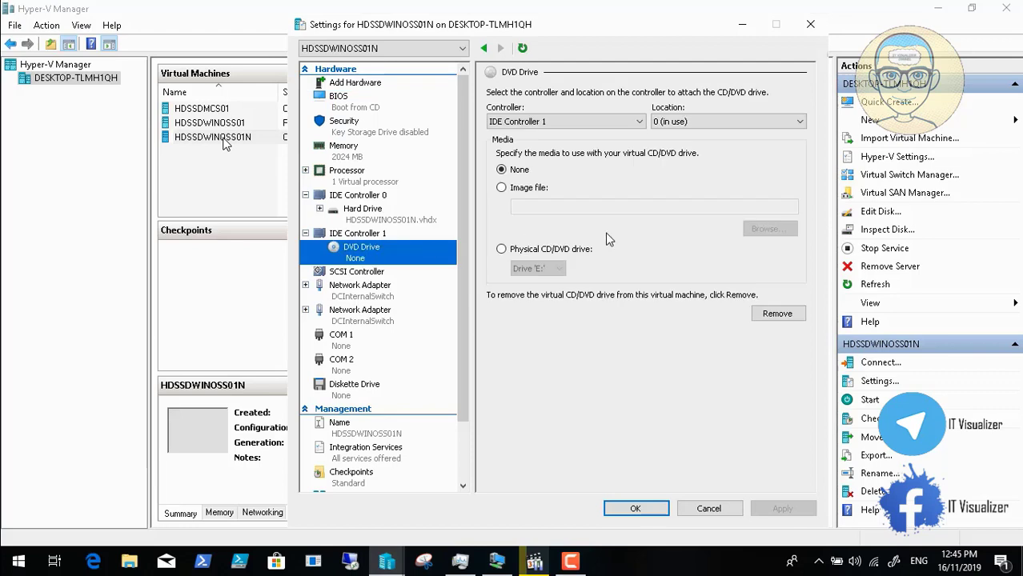
left_click(501, 188)
left_click(768, 229)
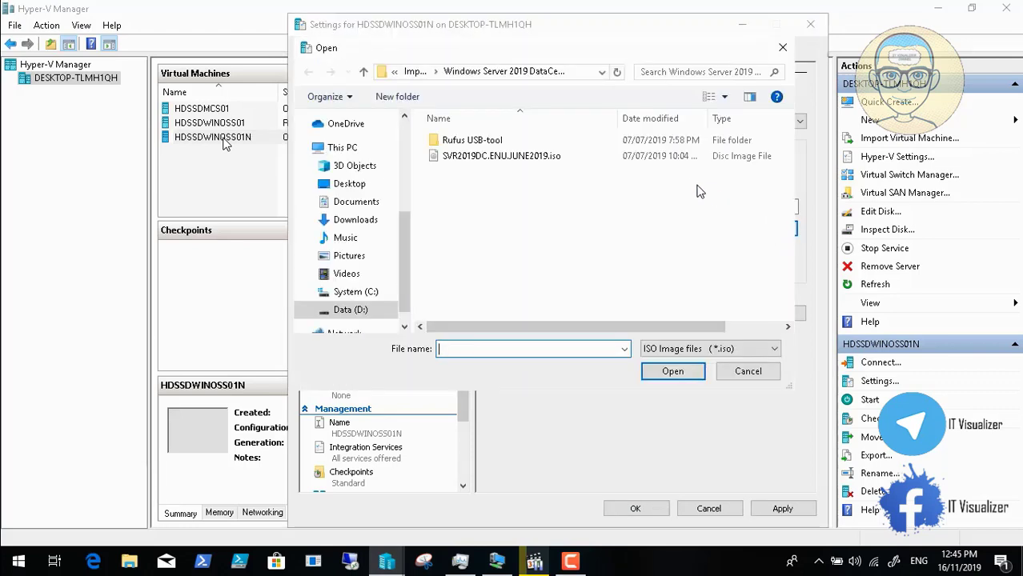
left_click(484, 158)
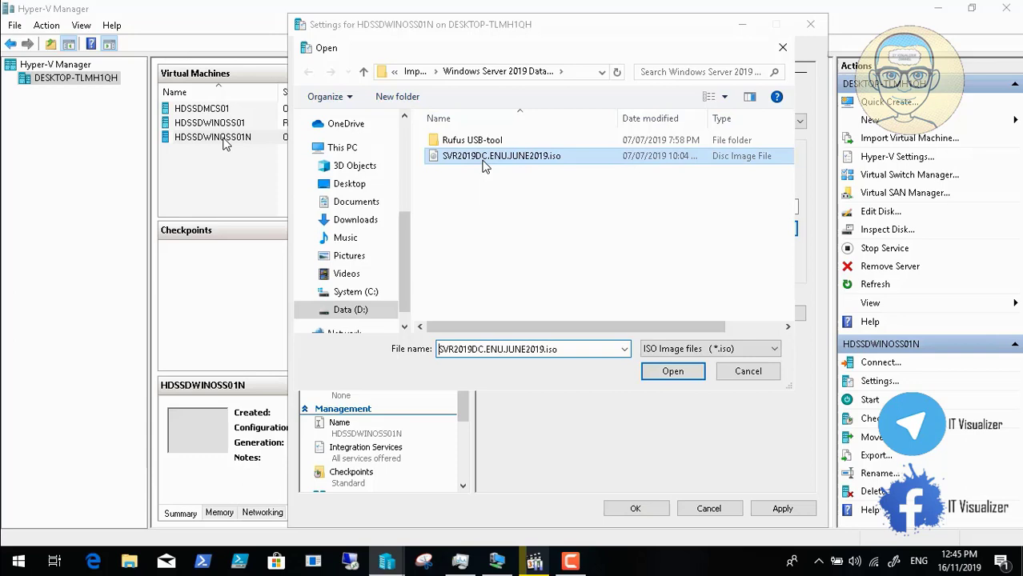
left_click(676, 373)
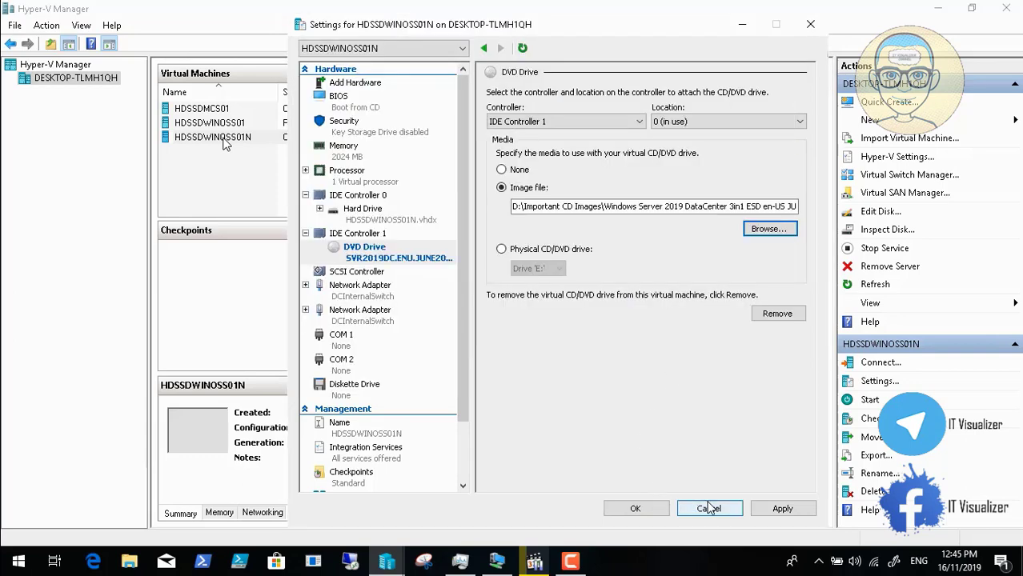
left_click(782, 509)
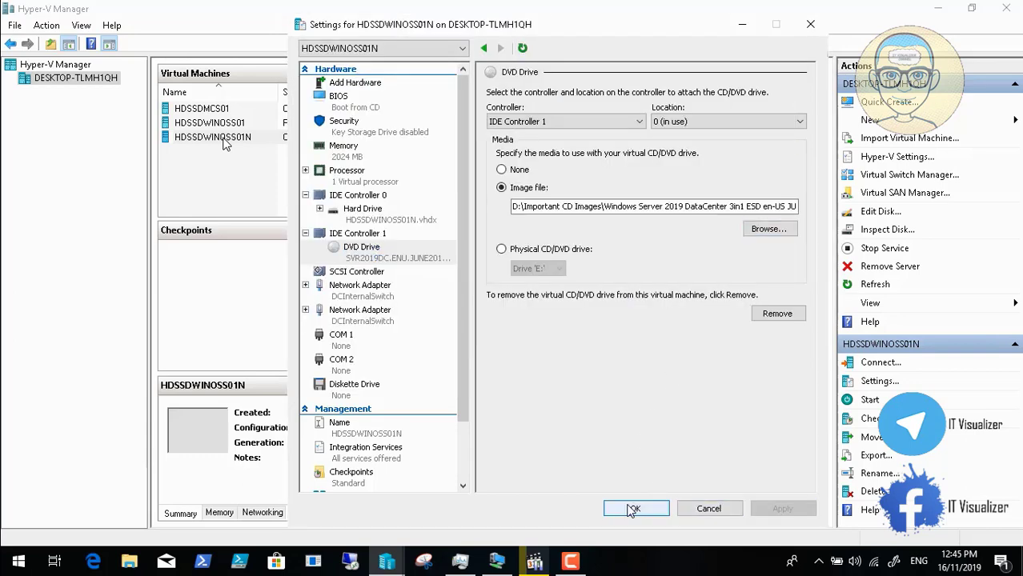
left_click(629, 509)
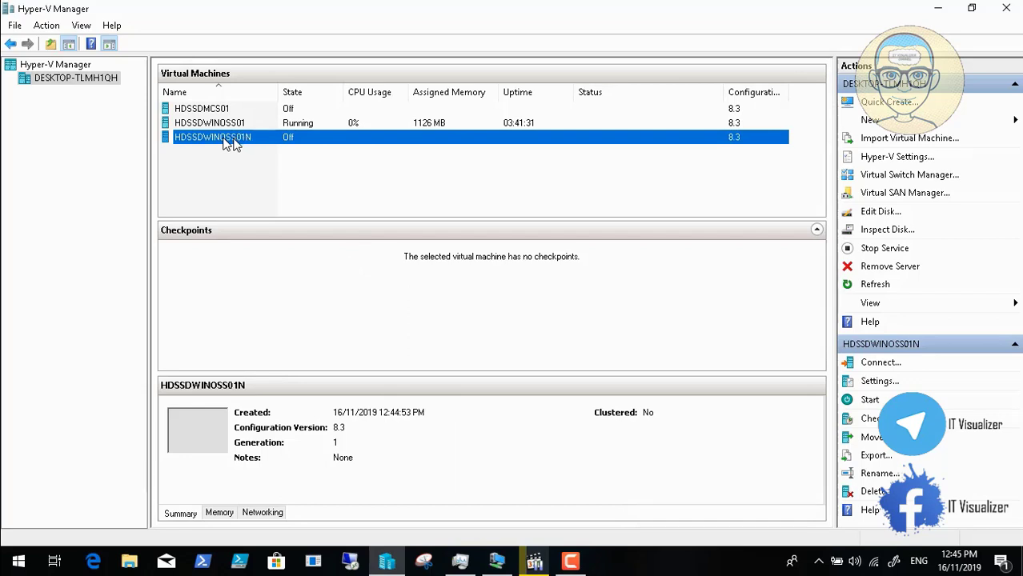
Step: Connect to HDSSDWINOSS01N's console and power it on to boot Windows Setup
right_click(230, 140)
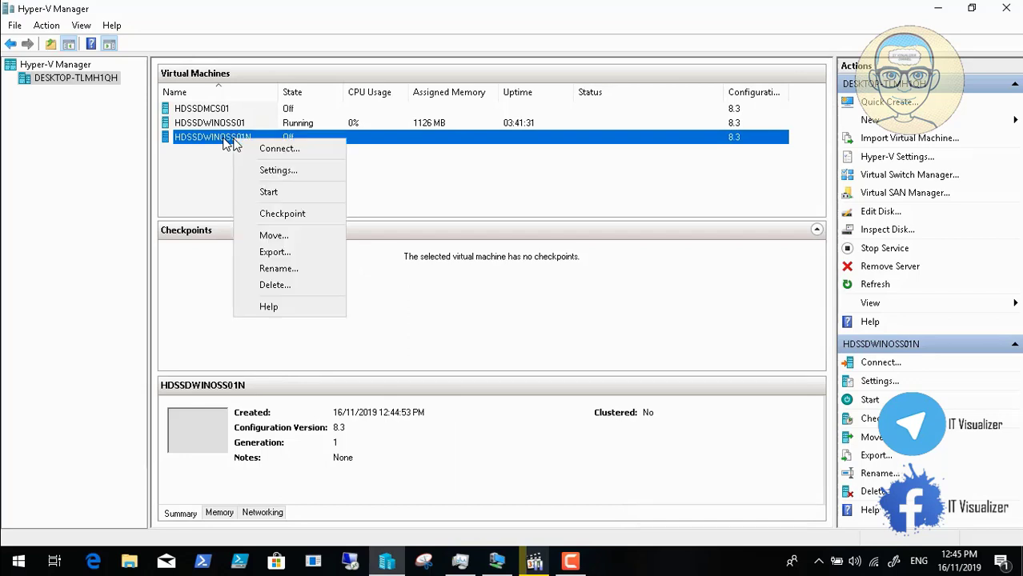
left_click(283, 151)
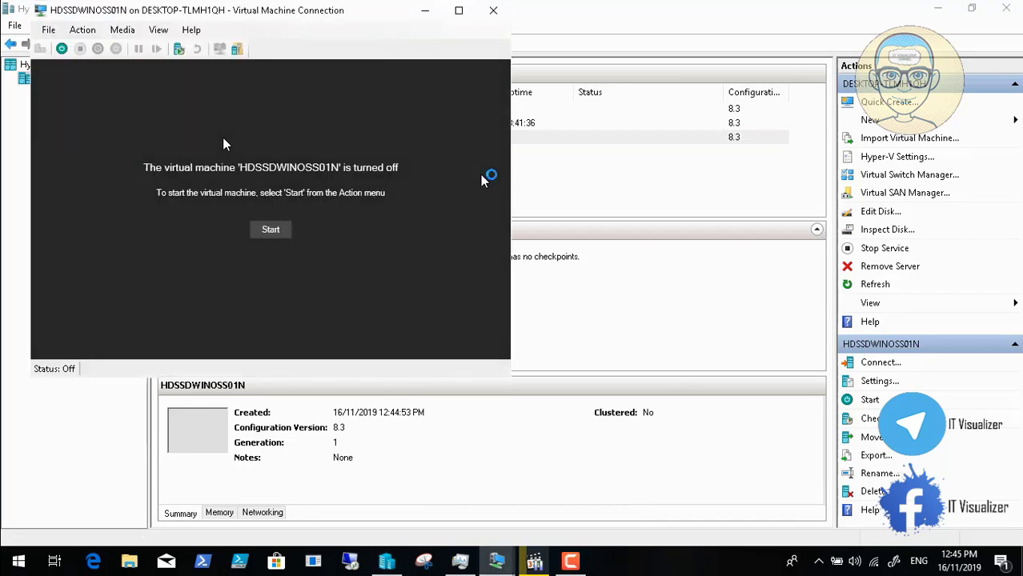
left_click(271, 231)
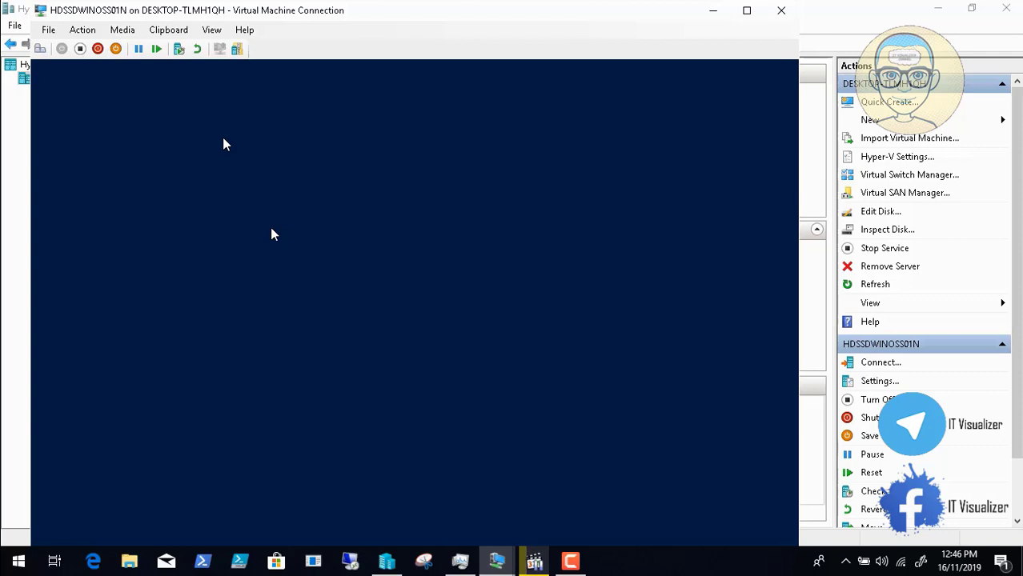
mouse_move(140, 567)
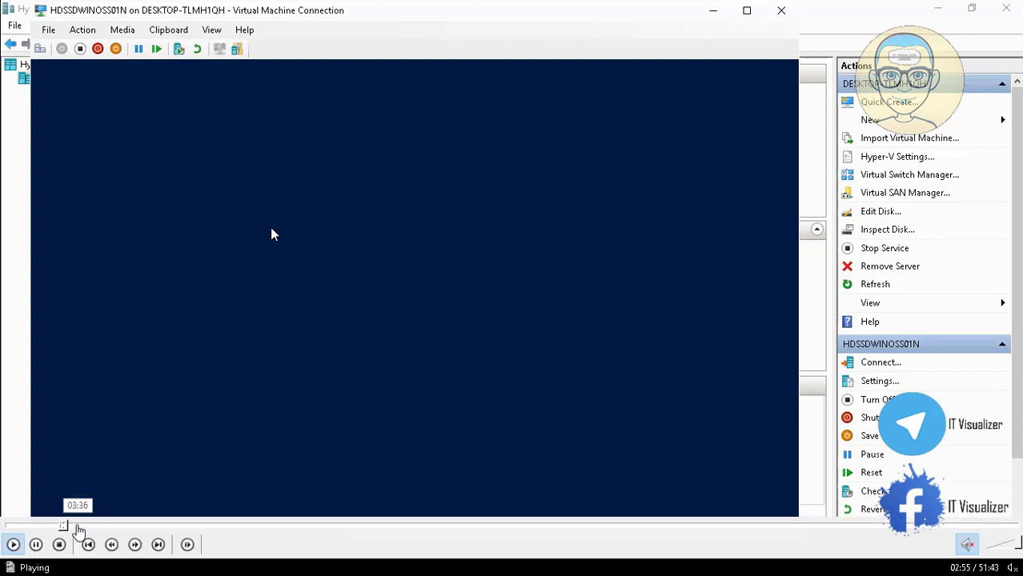
left_click(79, 525)
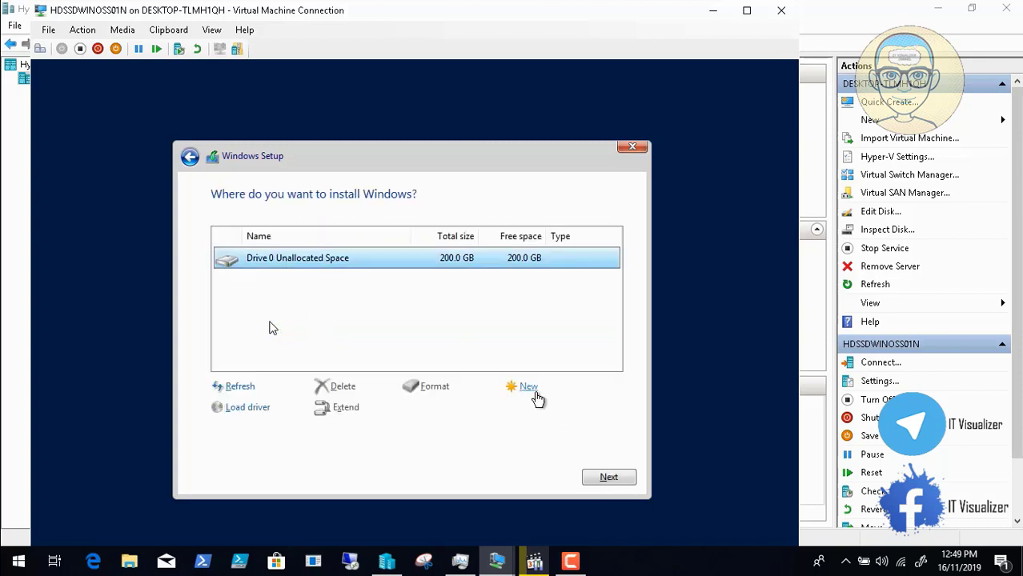
Step: Create a 100000 MB partition on the 200 GB disk, allowing extra system partitions
left_click(526, 387)
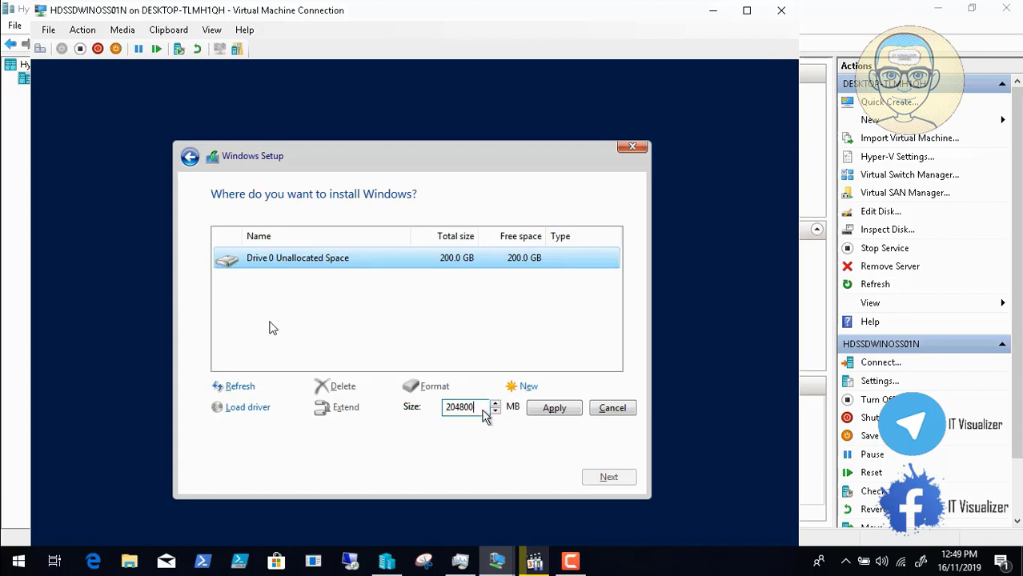
key("BackSpace")
key("BackSpace")
key("BackSpace")
key("BackSpace")
key("BackSpace")
key("BackSpace")
type("100000")
left_click(552, 408)
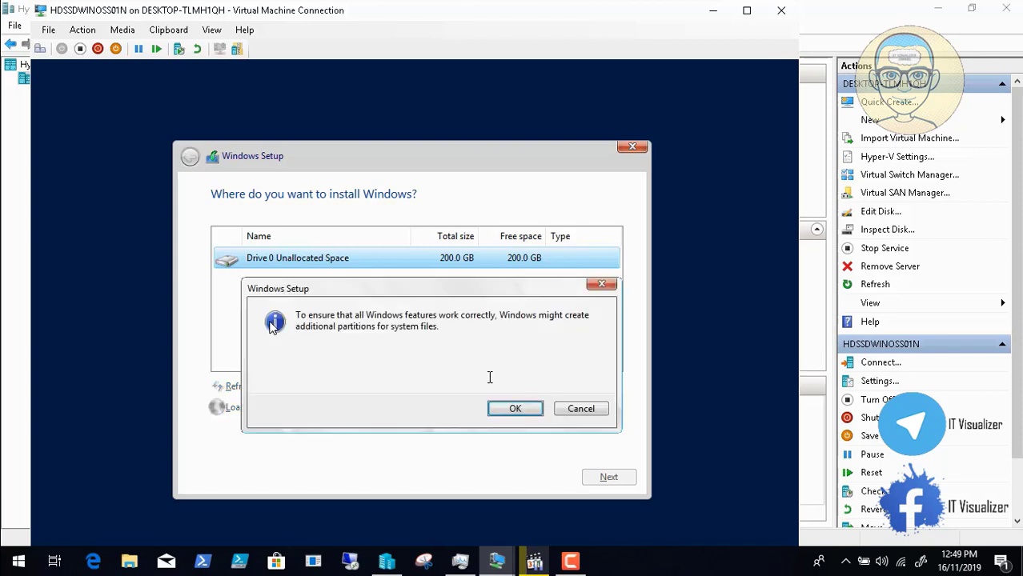
left_click(514, 409)
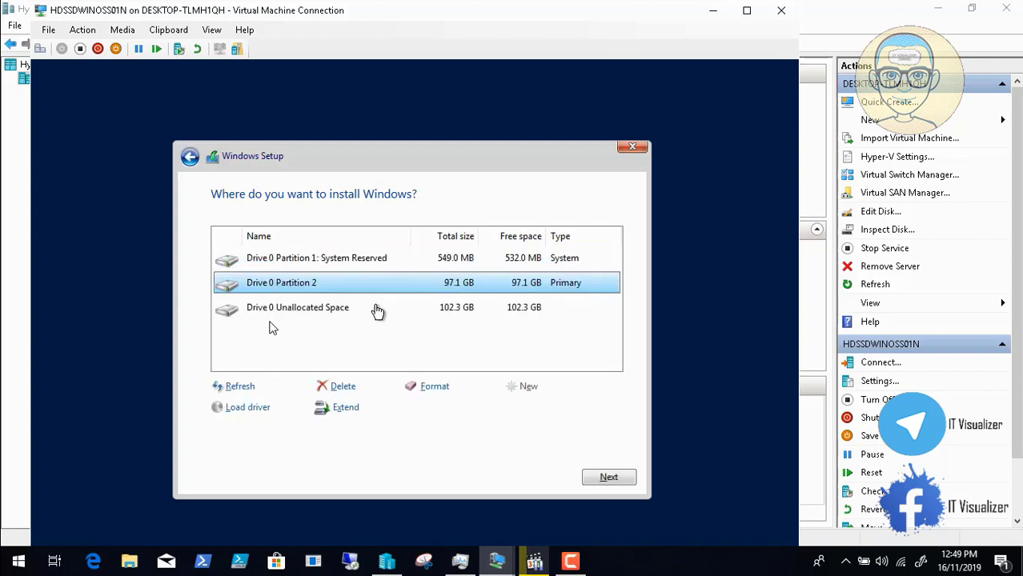
Step: Turn the remaining unallocated space into Partition 3 and format it
left_click(377, 310)
left_click(524, 387)
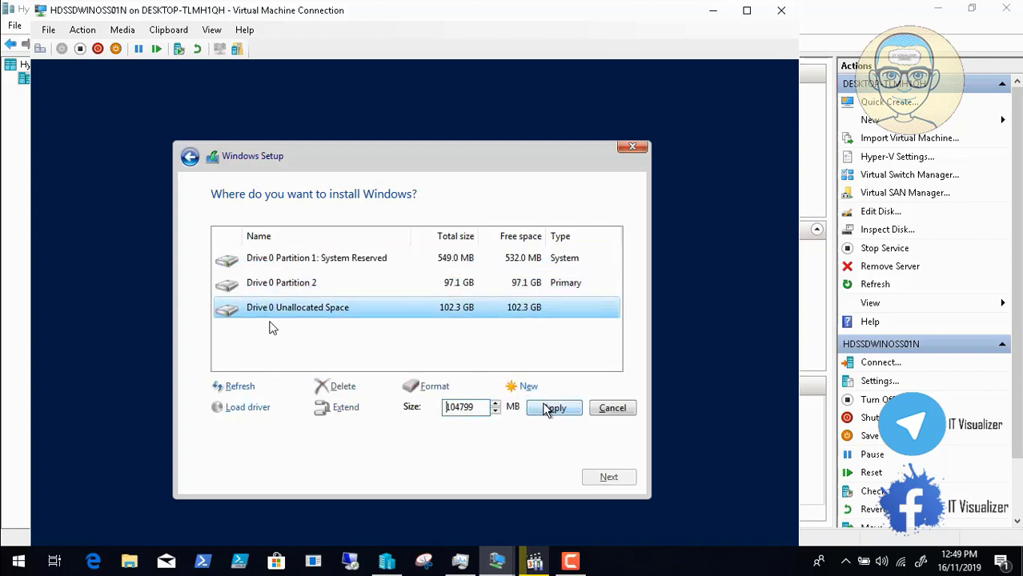
left_click(546, 408)
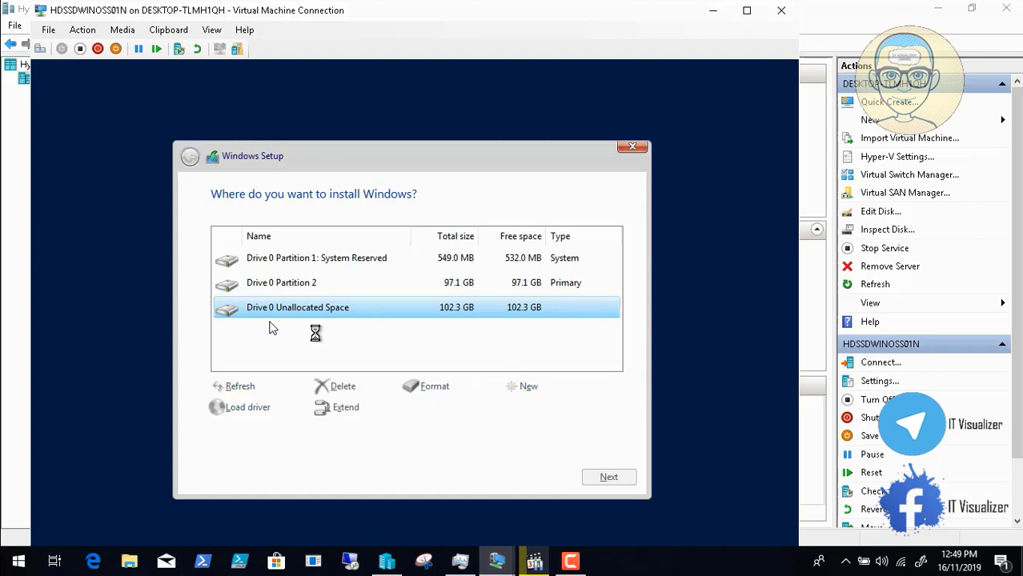
left_click(428, 386)
left_click(517, 409)
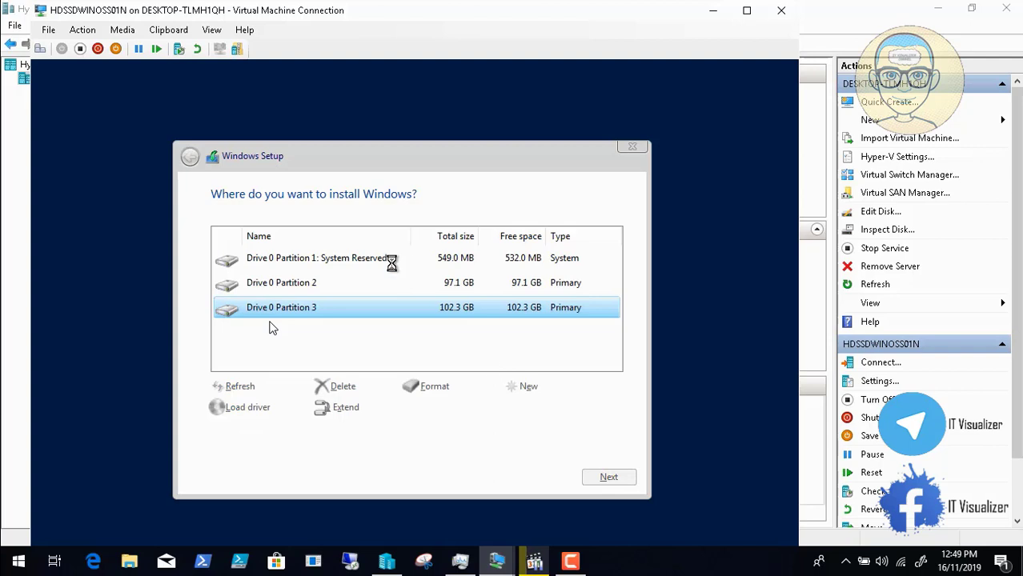
Step: Start installing Windows on Partition 2, then minimize the VM window
left_click(306, 287)
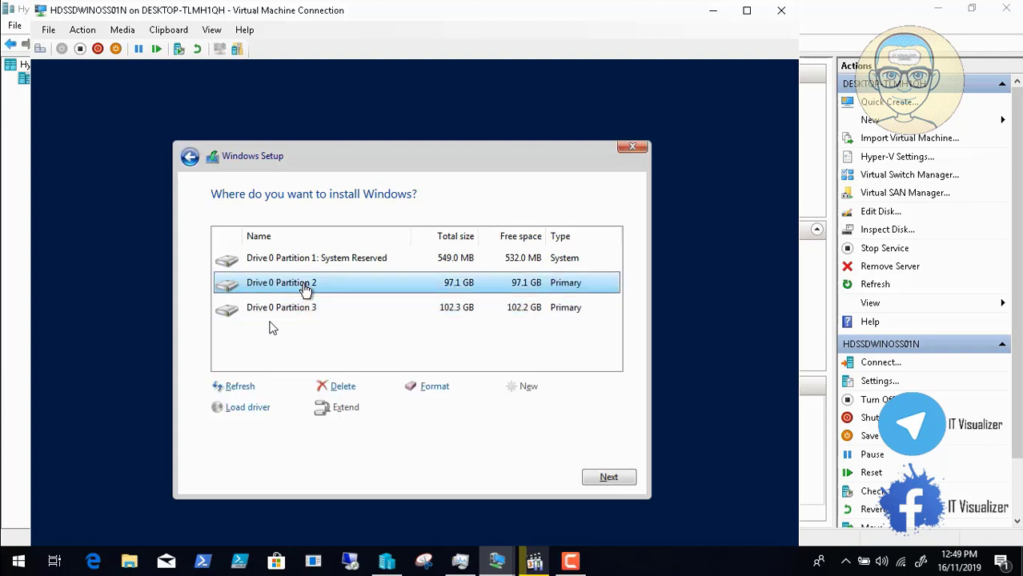
left_click(607, 477)
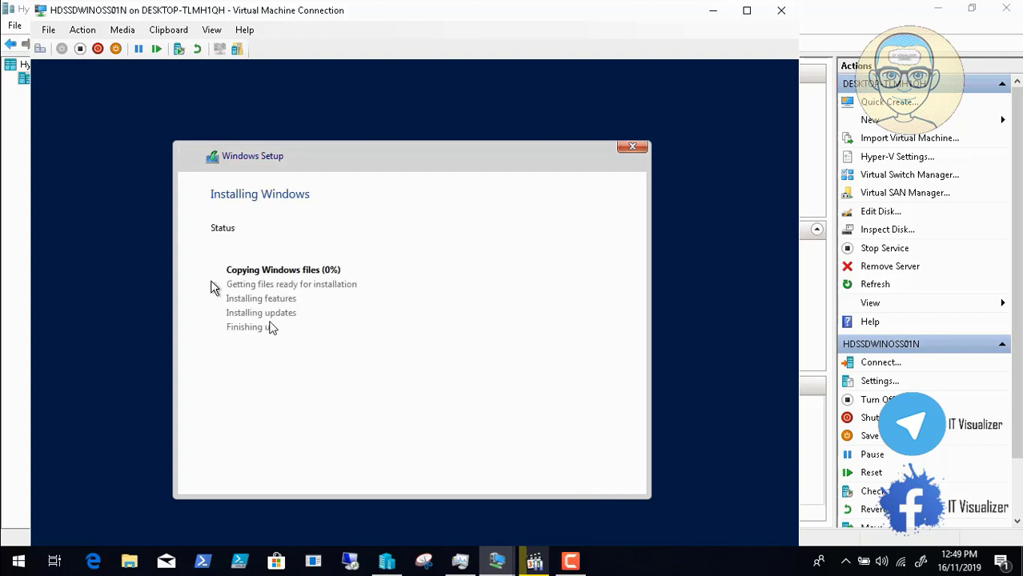
left_click(570, 560)
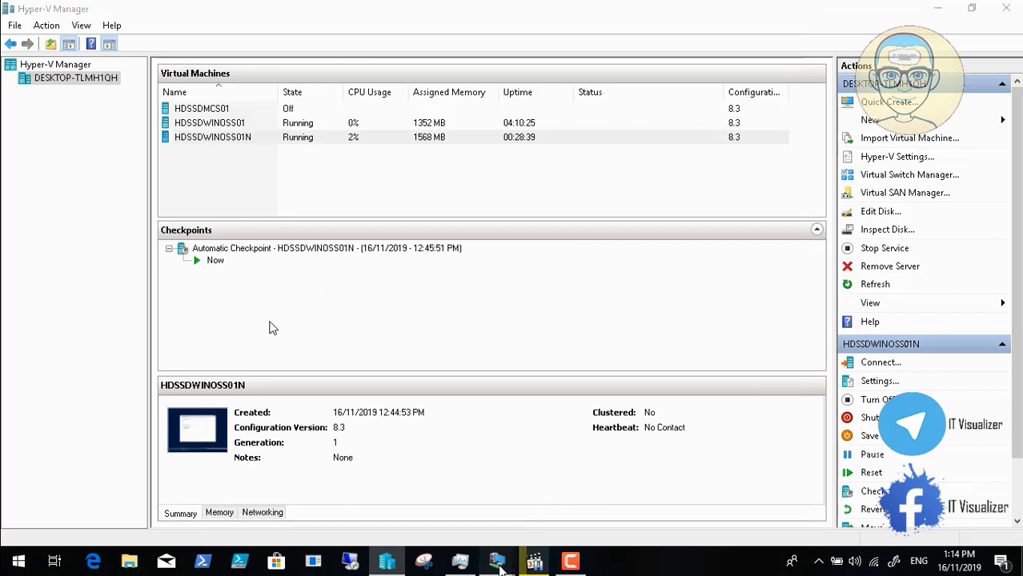
mouse_move(508, 566)
left_click(572, 500)
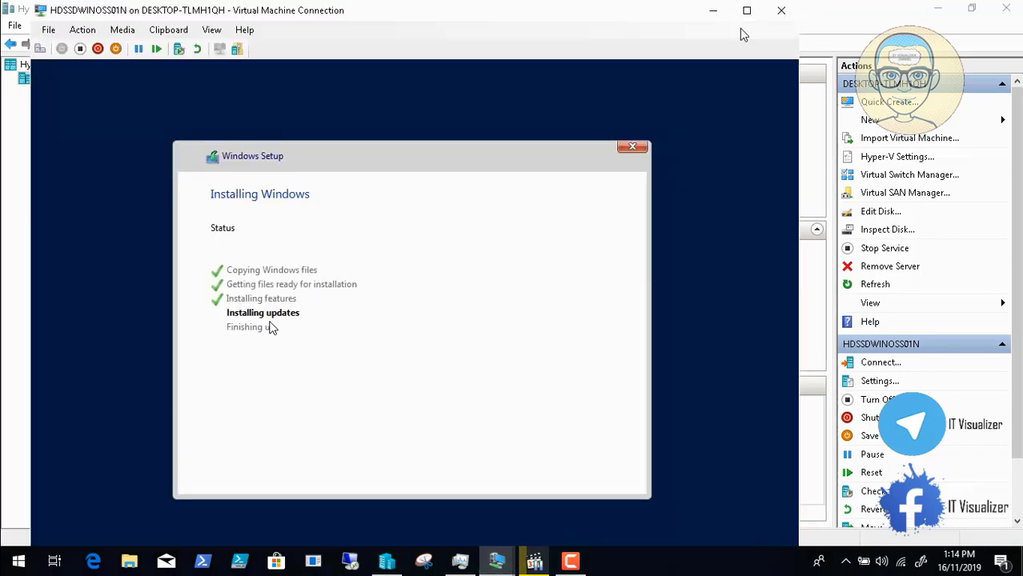
left_click(713, 11)
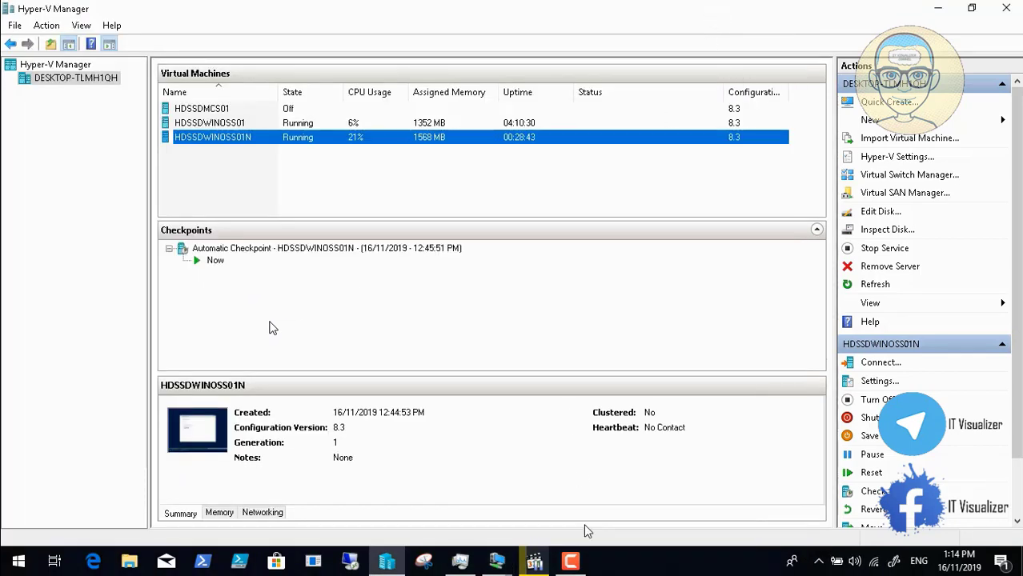
left_click(570, 562)
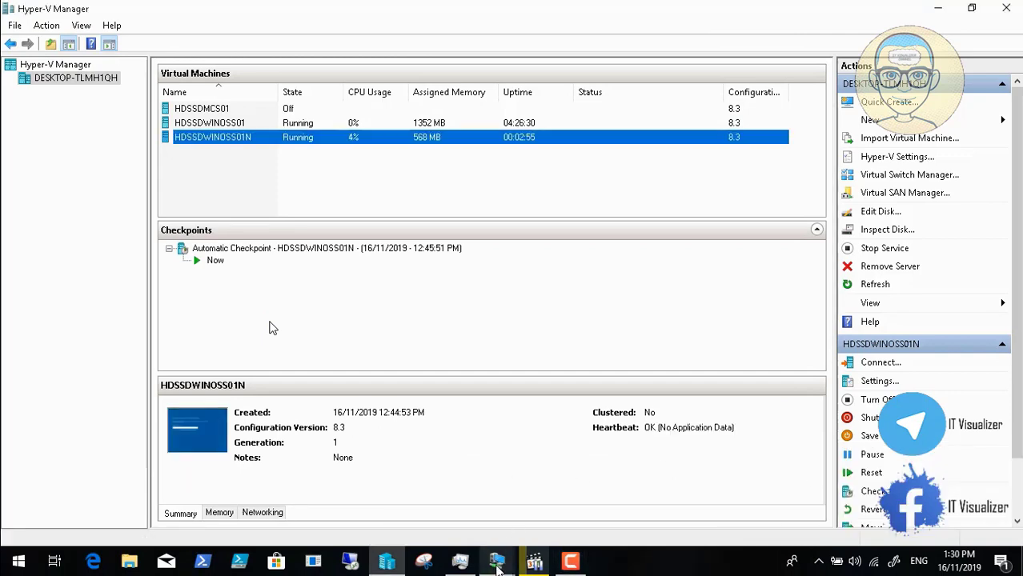
Step: Restore the VM window and skip entering a product key
mouse_move(496, 560)
left_click(571, 507)
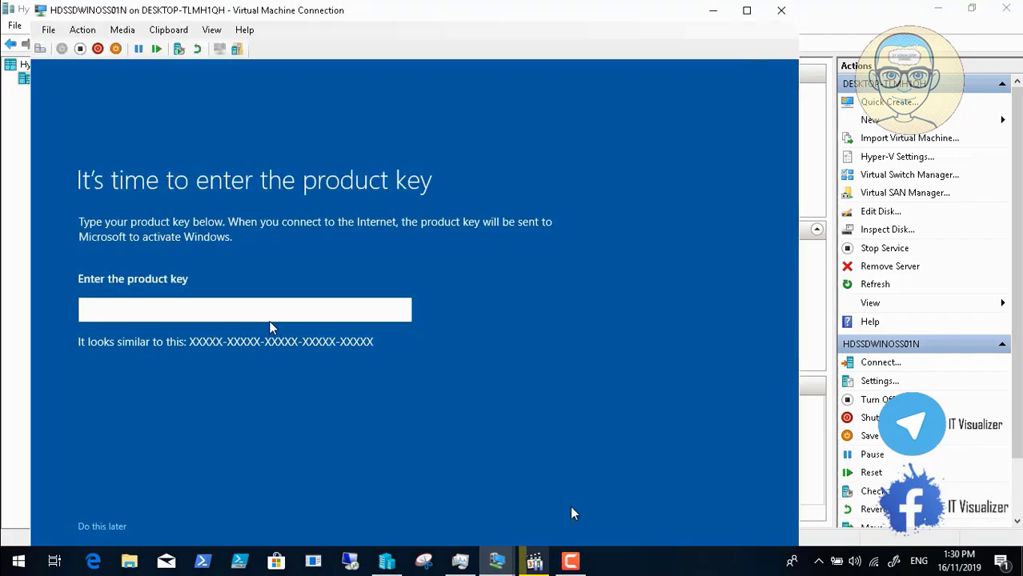
left_click(109, 528)
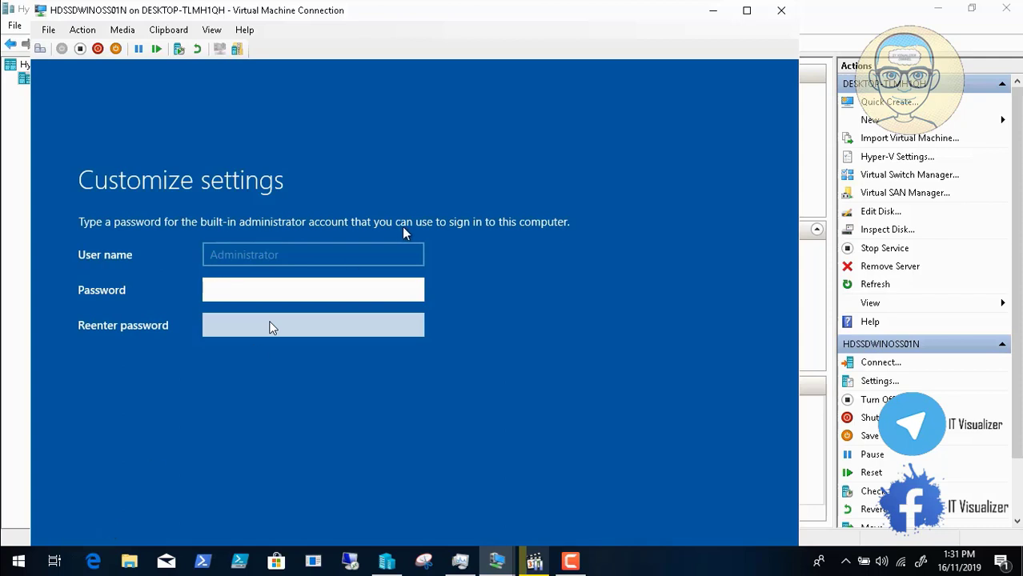
Step: Enter and confirm the built-in Administrator password, then submit the settings
left_click(230, 296)
type("•••••")
key("BackSpace")
key("BackSpace")
key("BackSpace")
key("BackSpace")
key("BackSpace")
type("••••••••••")
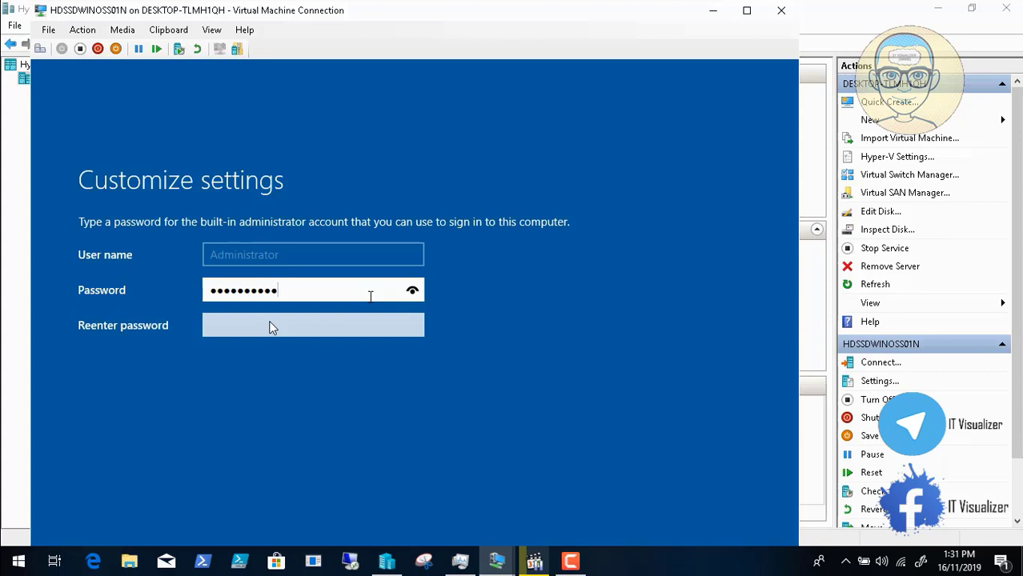
key("Tab")
type("•••••")
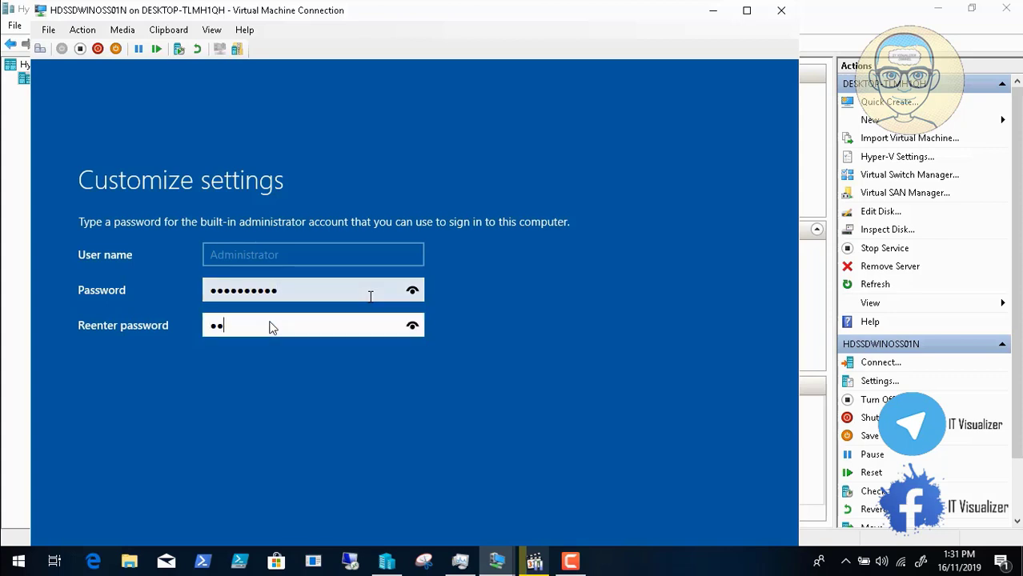
type("•••••")
key("Return")
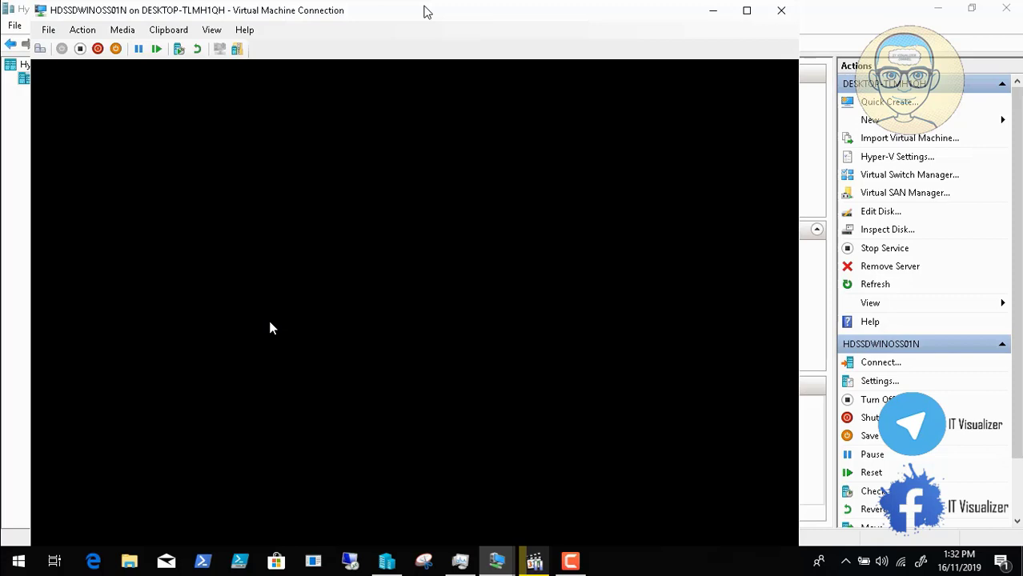
Step: Advance to the Windows Server 2019 desktop and view System showing WIN-7CSSIJMDAA2 in WORKGROUP
mouse_move(125, 528)
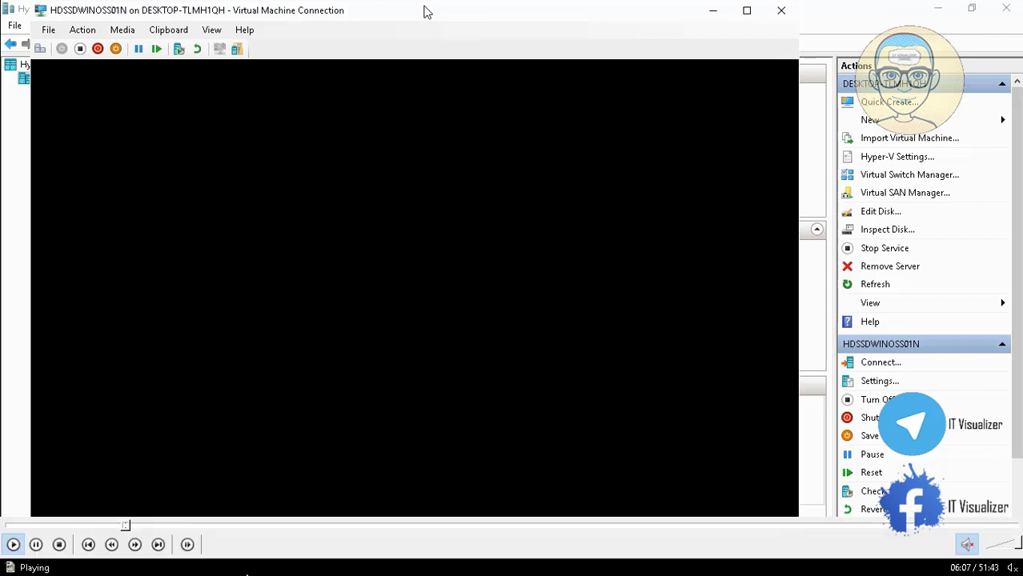
left_click(152, 527)
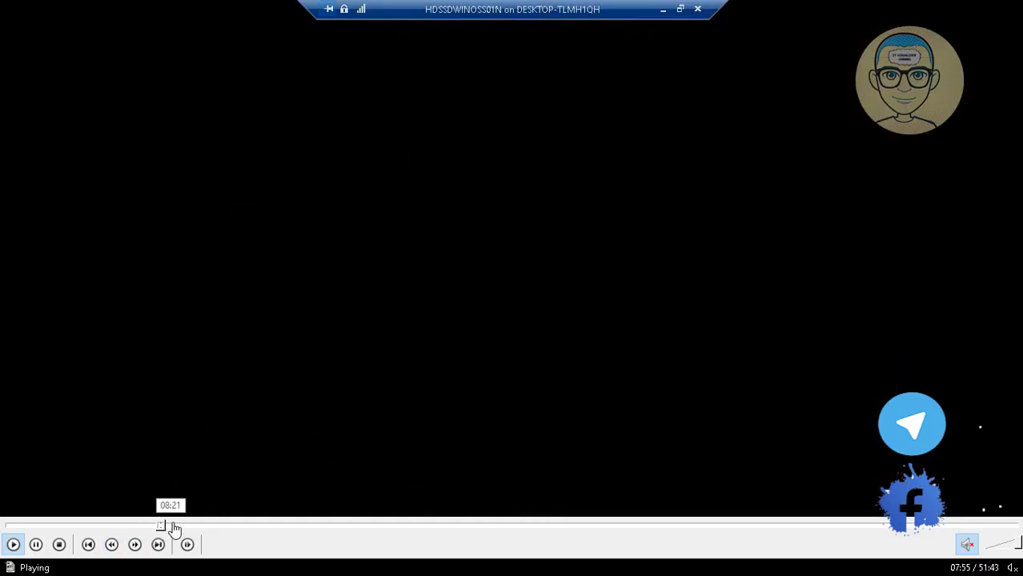
left_click(173, 526)
left_click(184, 526)
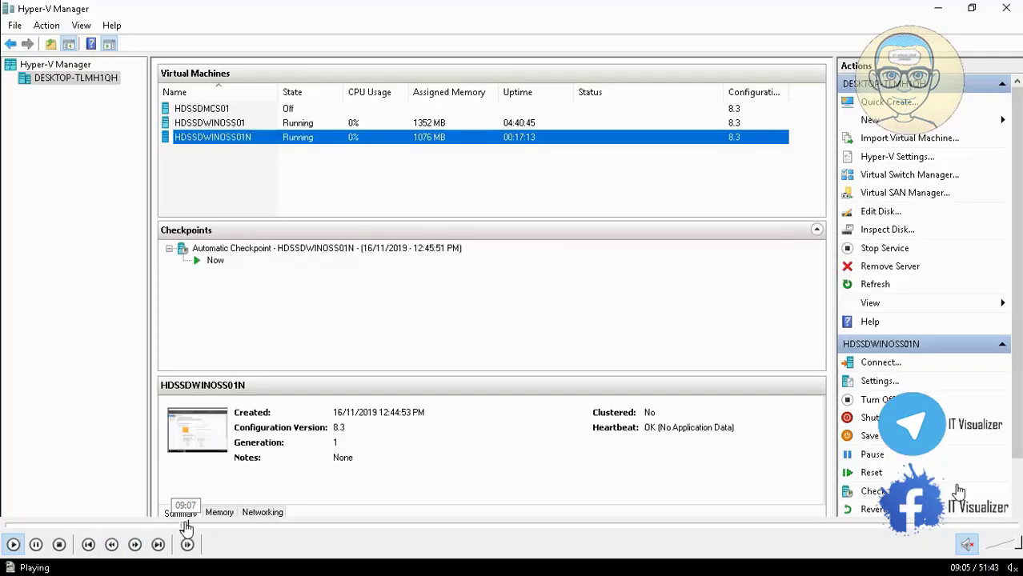
left_click(206, 527)
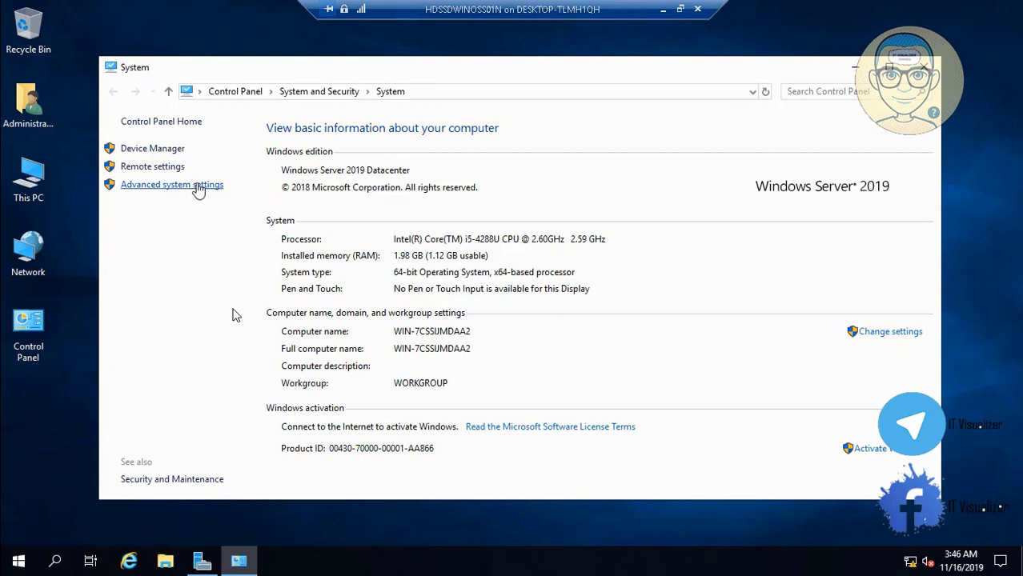
Step: Open the computer-name change dialog and copy the VM name HDSSDWINOSS01 from Hyper-V Manager
left_click(907, 336)
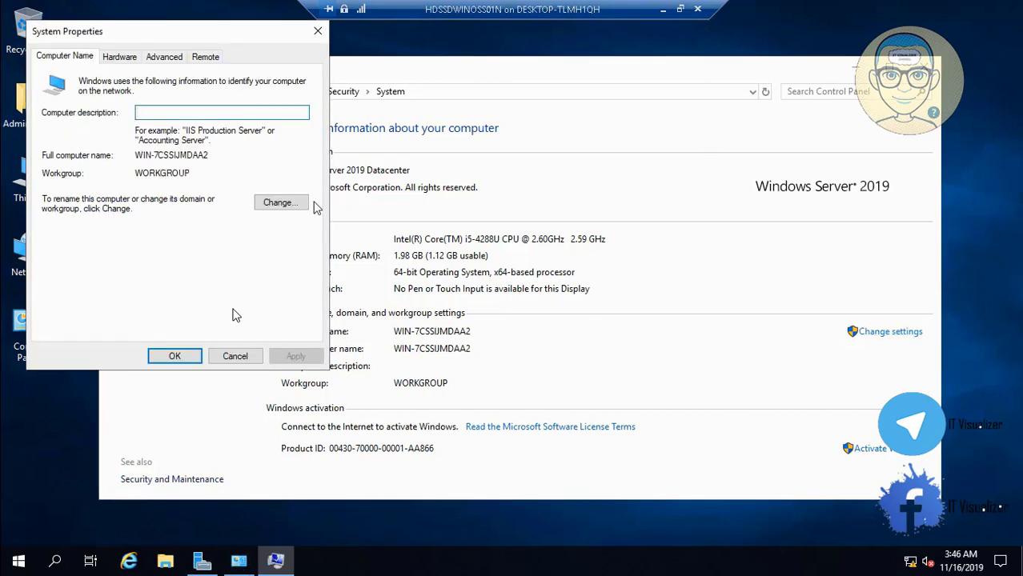
left_click(282, 202)
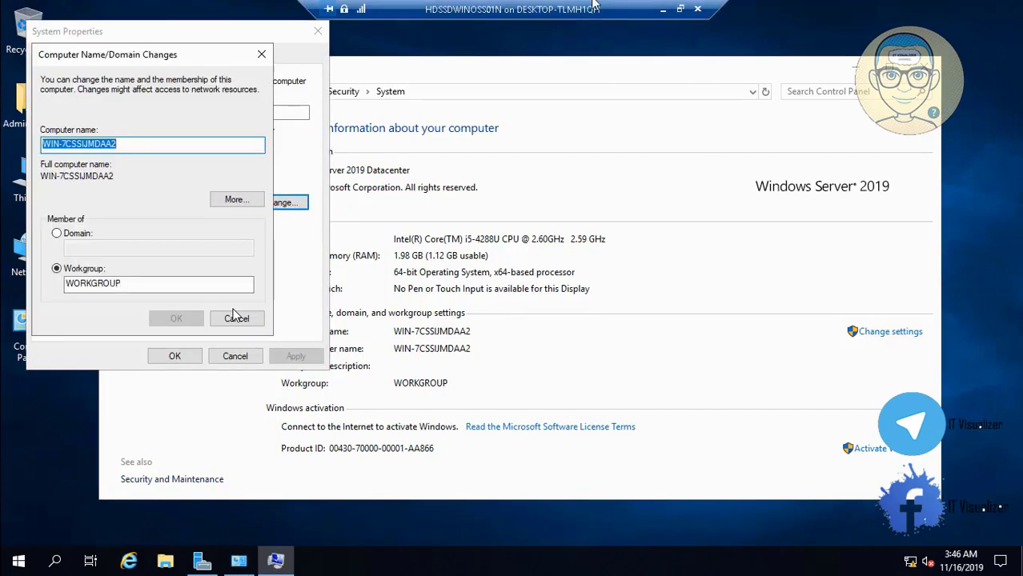
left_click(663, 10)
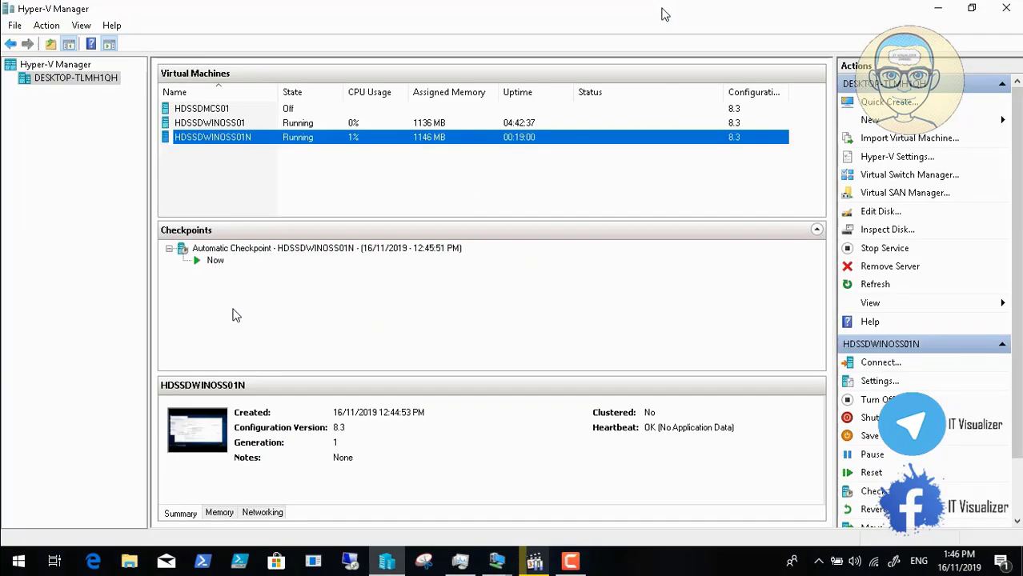
right_click(236, 126)
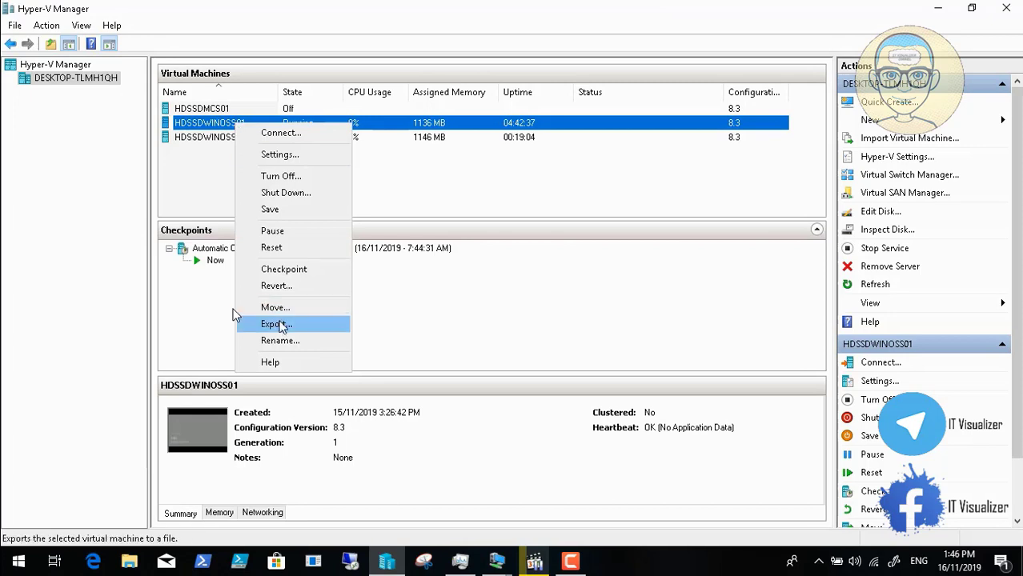
left_click(286, 344)
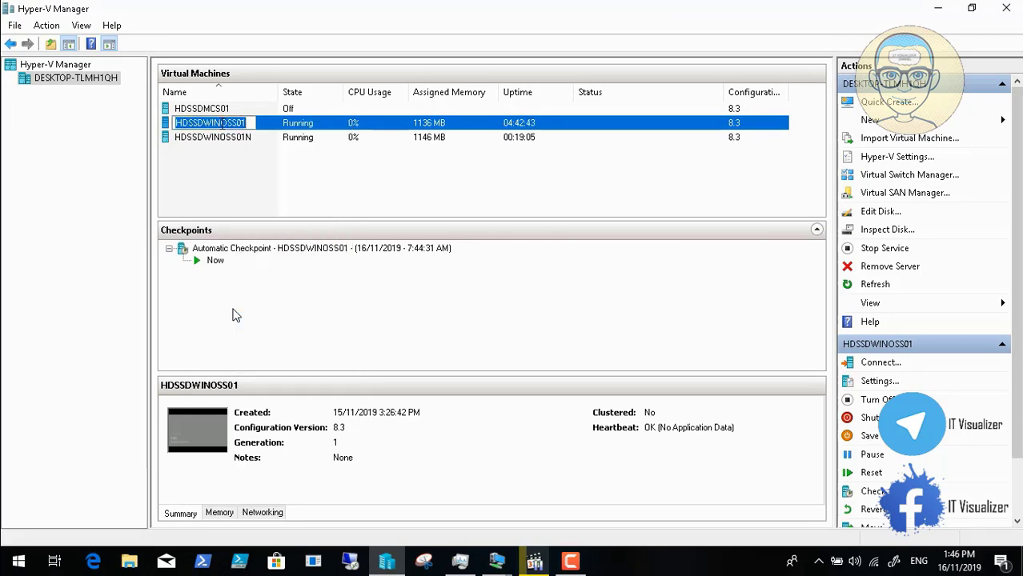
right_click(223, 125)
left_click(255, 171)
left_click(203, 184)
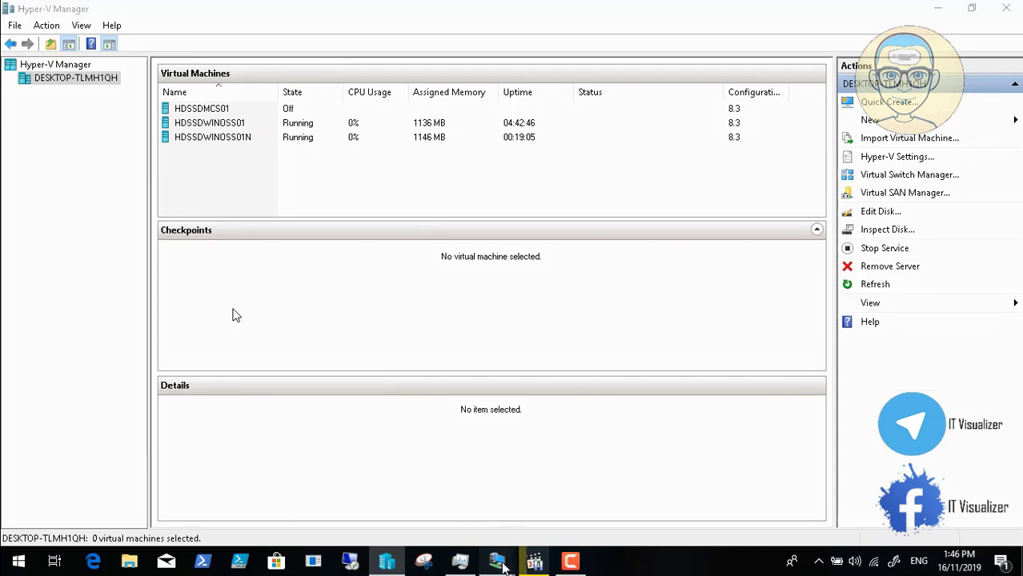
Step: Replace the computer name with the pasted HDSSDWINOSS01 and confirm it
mouse_move(497, 560)
left_click(598, 493)
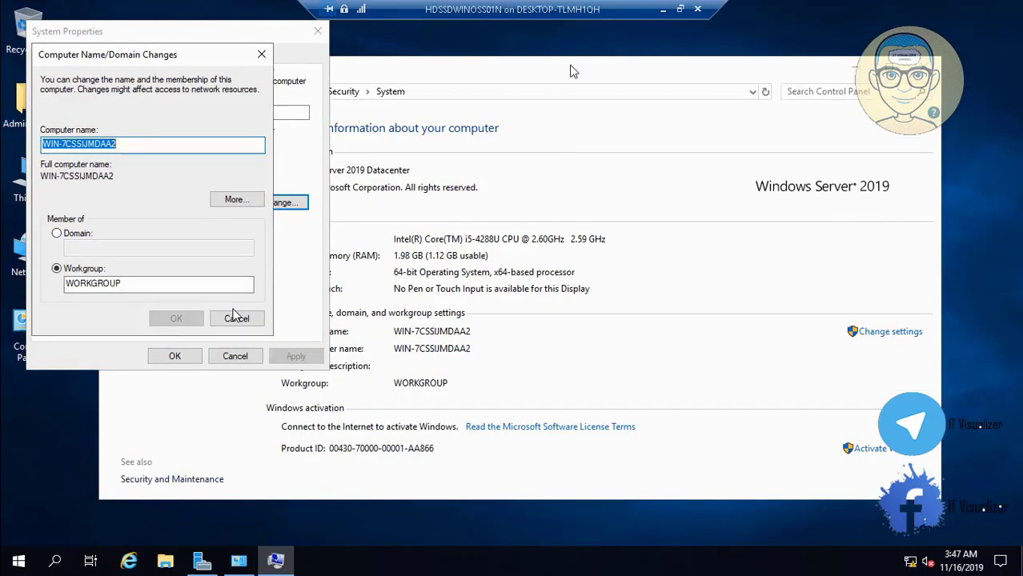
left_click(680, 9)
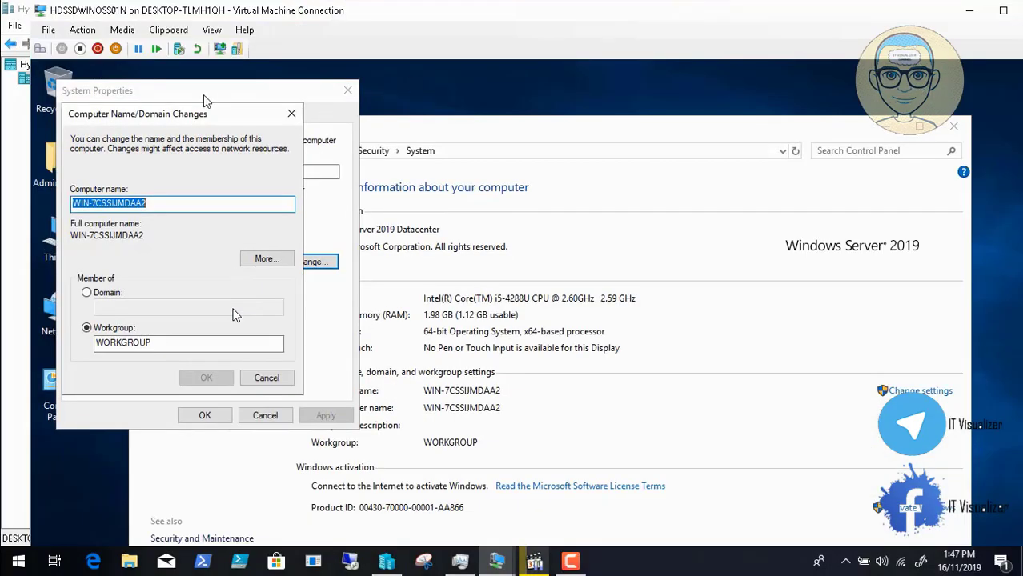
key("BackSpace")
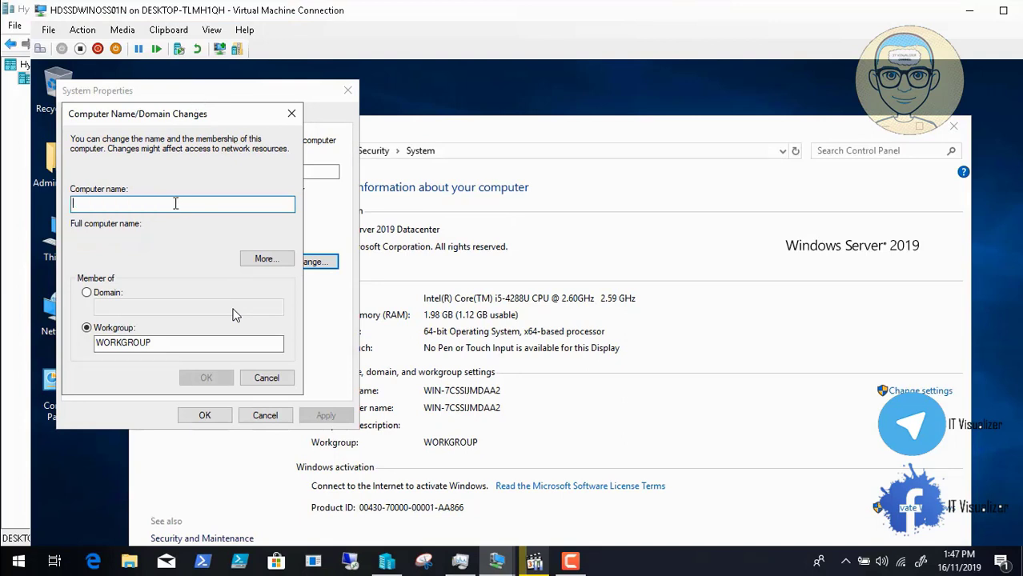
left_click(168, 30)
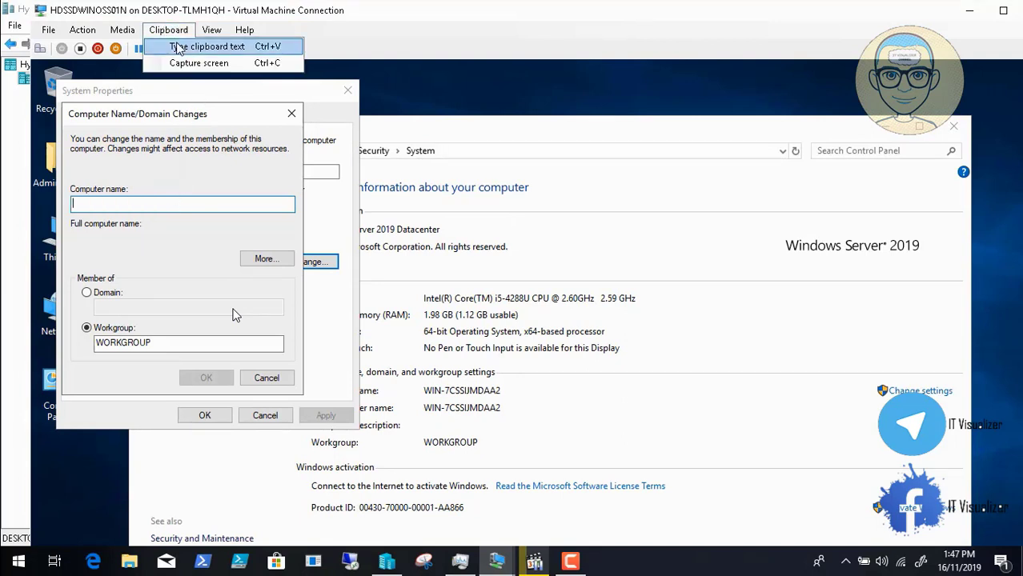
left_click(179, 46)
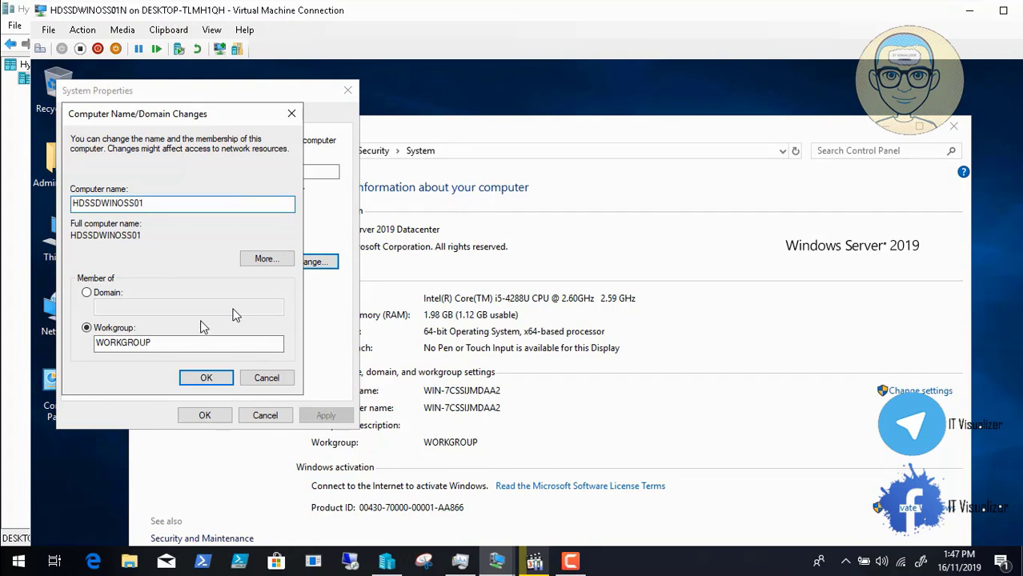
left_click(207, 377)
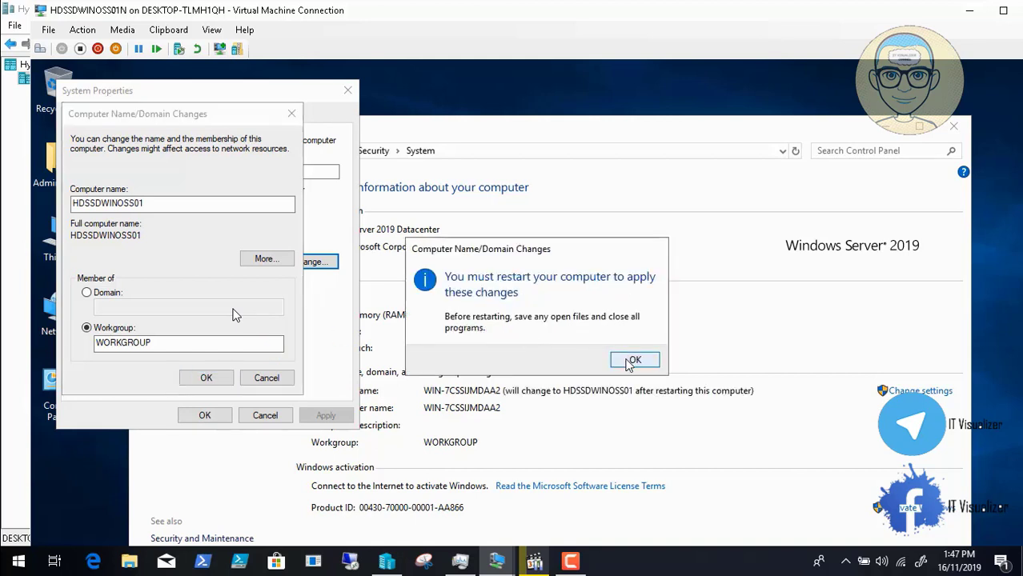
Step: Acknowledge the restart notice, close System Properties, and choose Restart Later
left_click(632, 360)
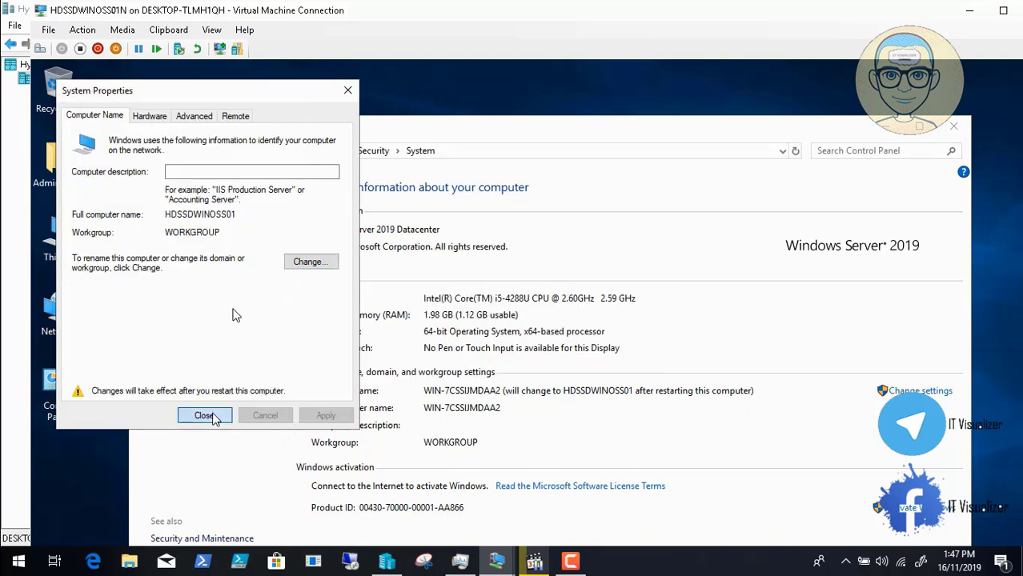
left_click(205, 416)
left_click(614, 350)
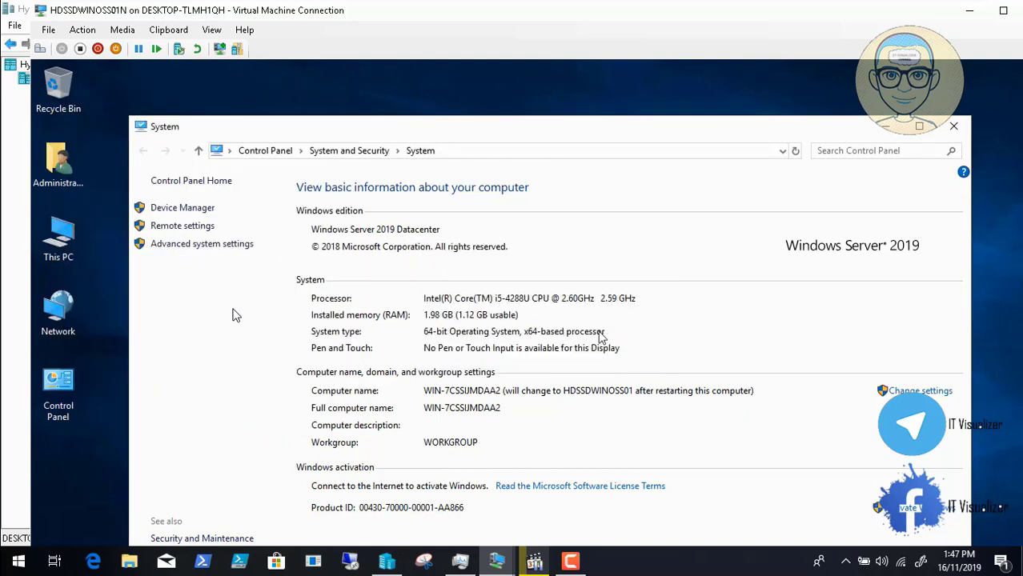
left_click(211, 30)
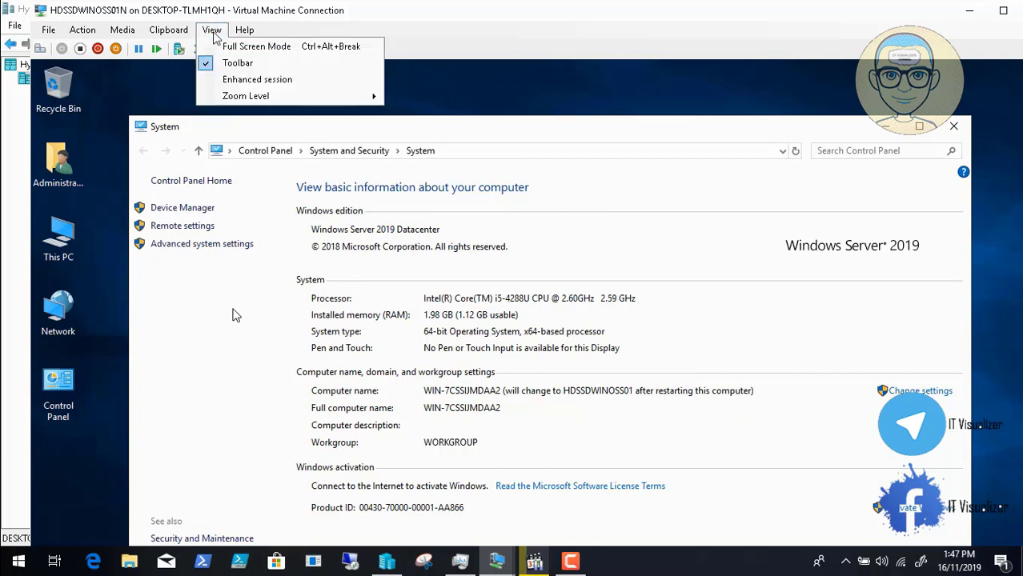
left_click(248, 41)
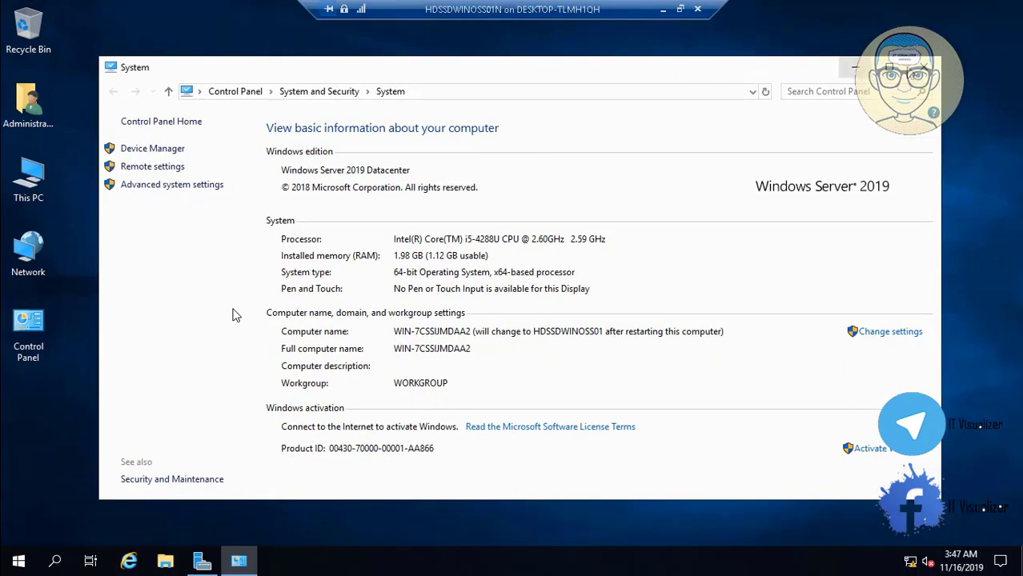
Step: Enable Remote Desktop with Network Level Authentication from Server Manager's Local Server page
left_click(923, 71)
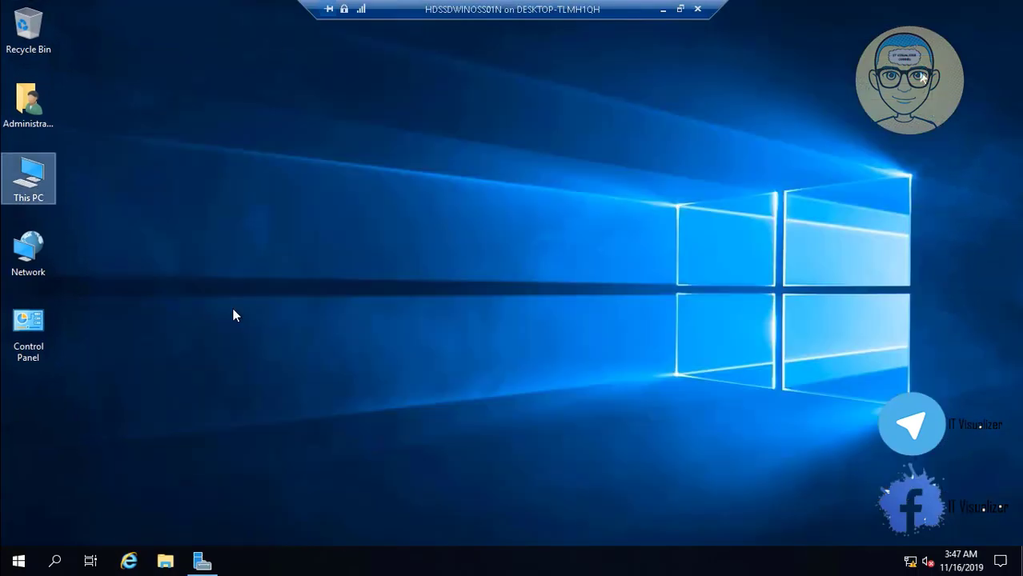
left_click(203, 560)
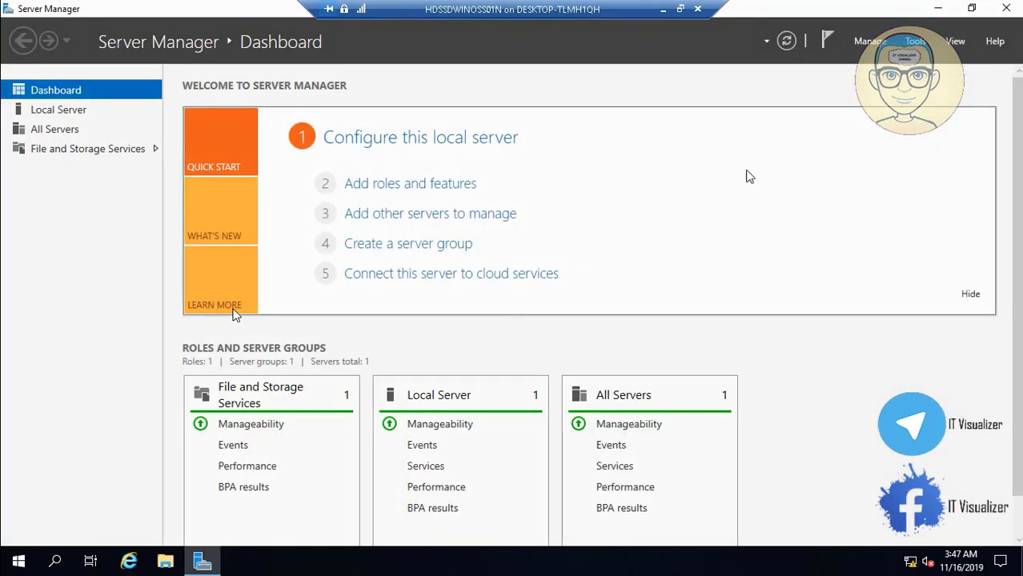
left_click(98, 109)
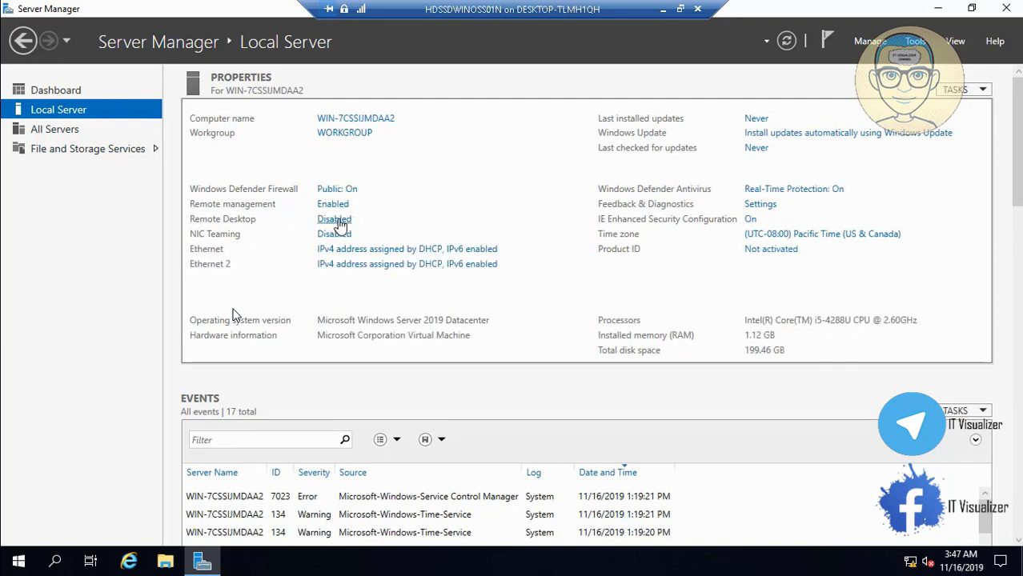
left_click(339, 221)
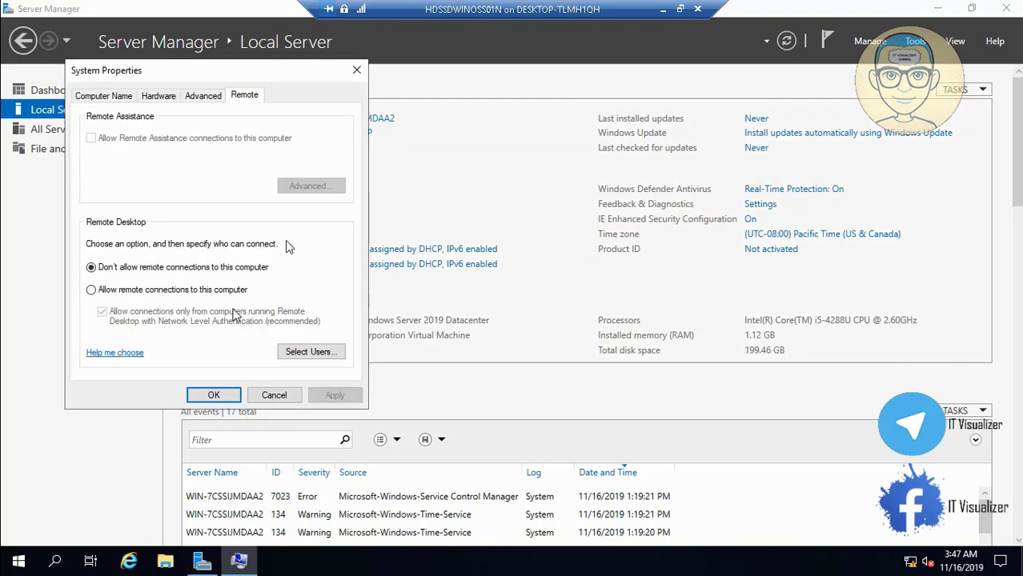
left_click(103, 293)
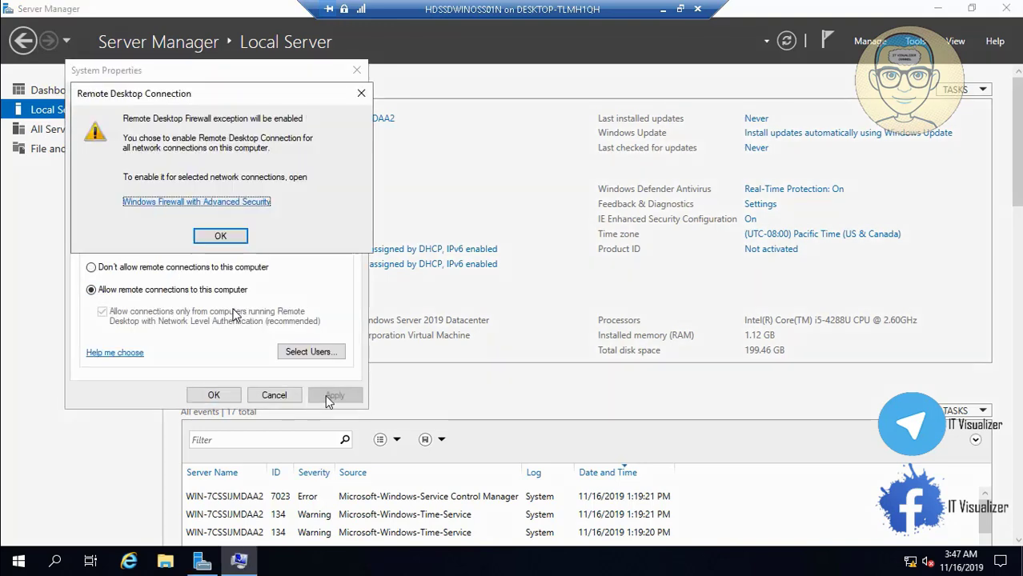
left_click(220, 236)
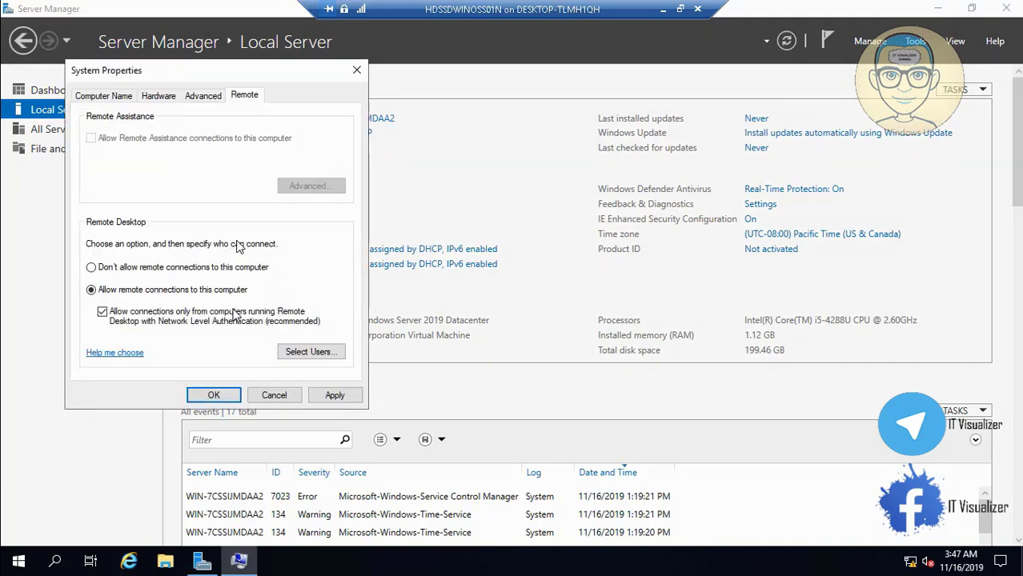
left_click(336, 396)
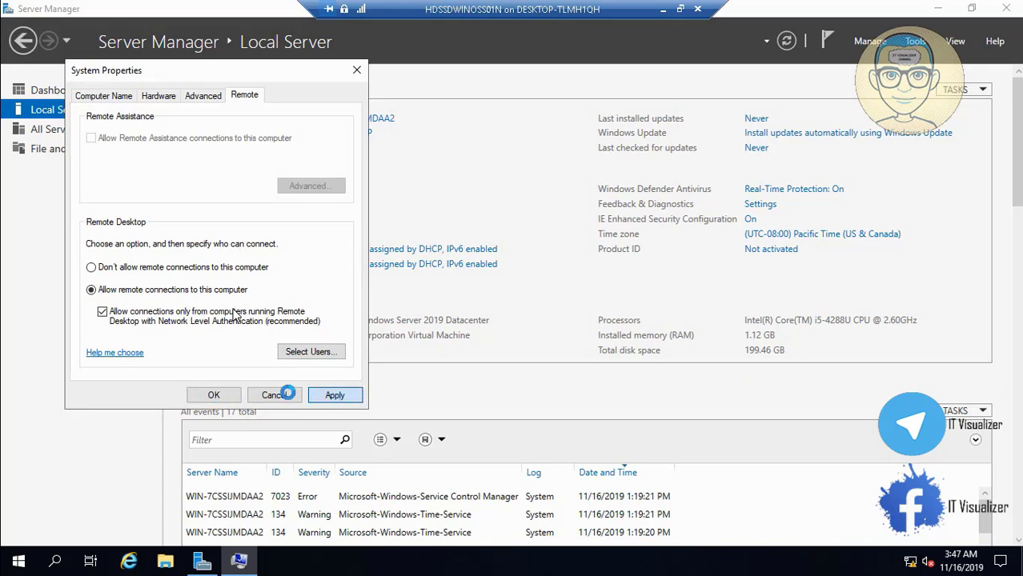
left_click(214, 397)
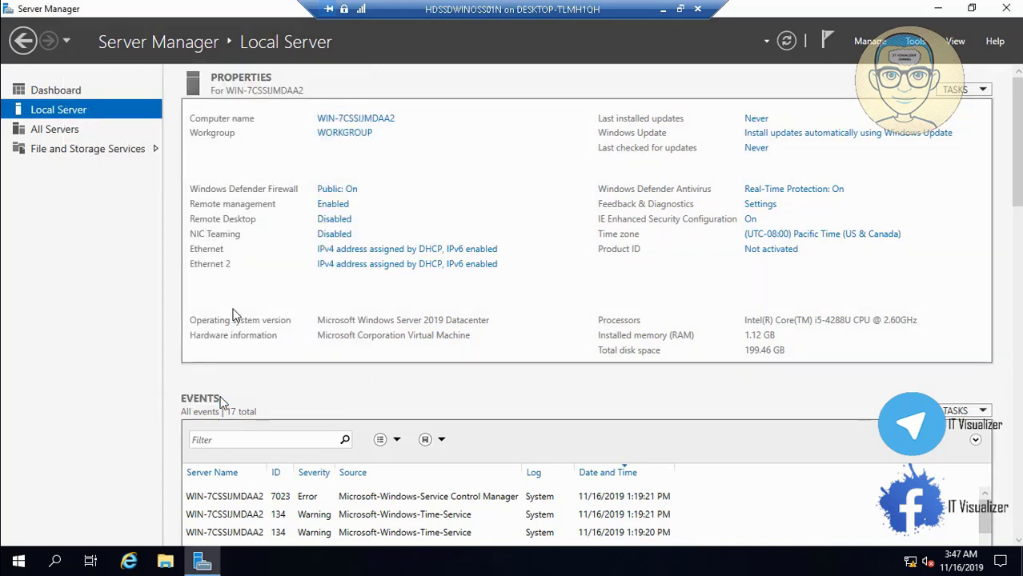
Step: Combine the Ethernet and Ethernet 2 adapters into a new team named WINOSTN
left_click(336, 236)
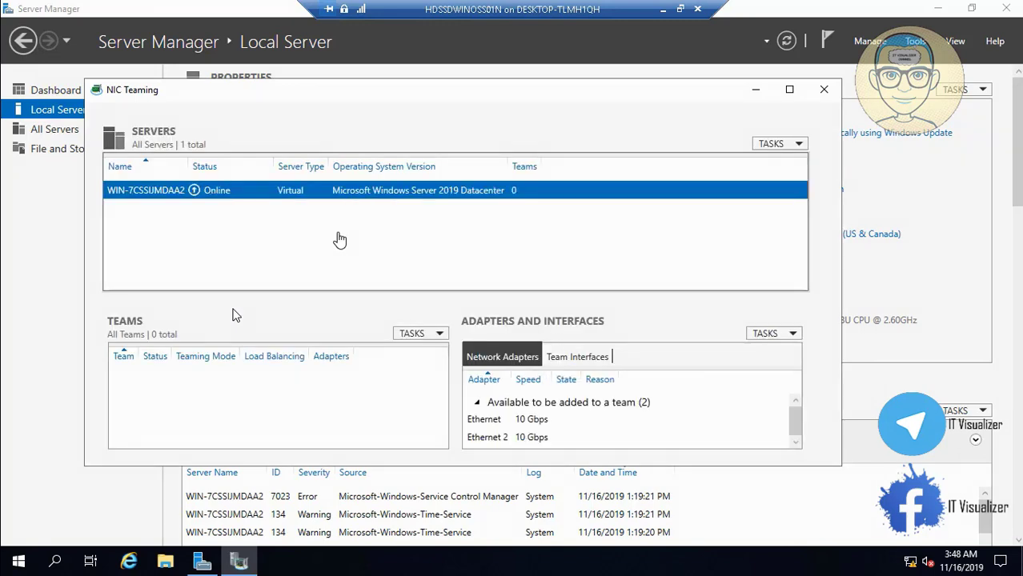
left_click(791, 91)
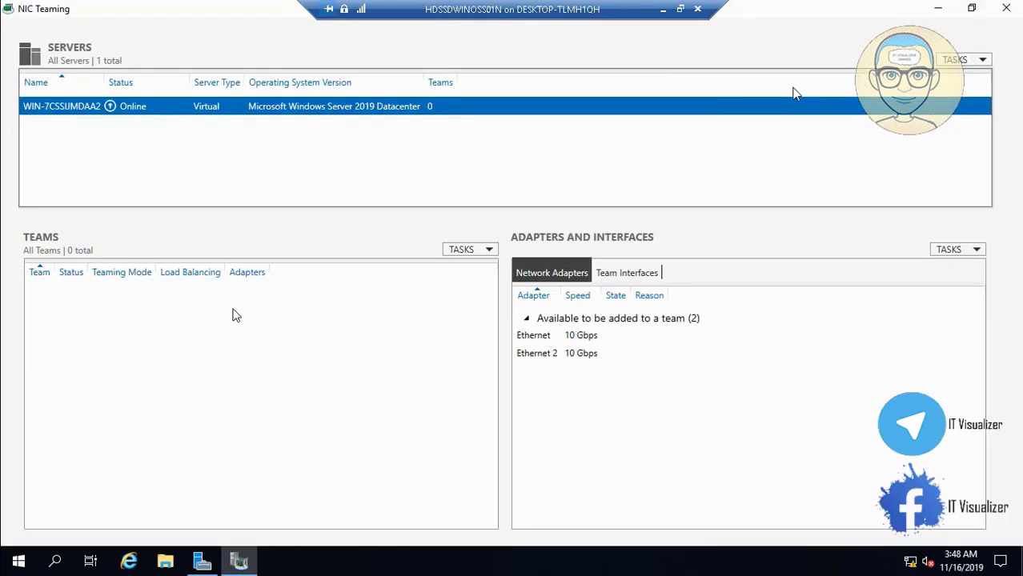
left_click(561, 359)
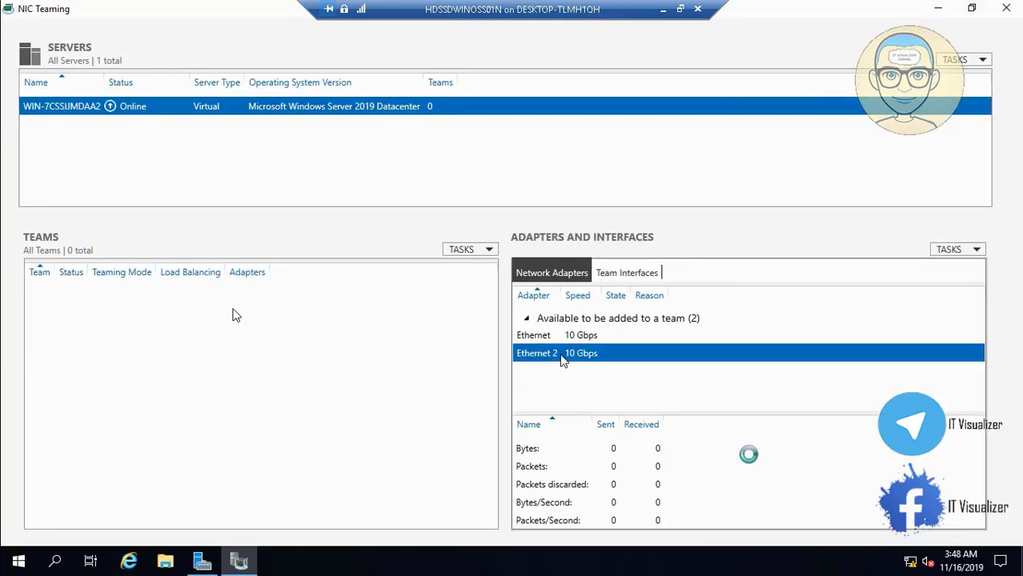
left_click(552, 343, "ctrl")
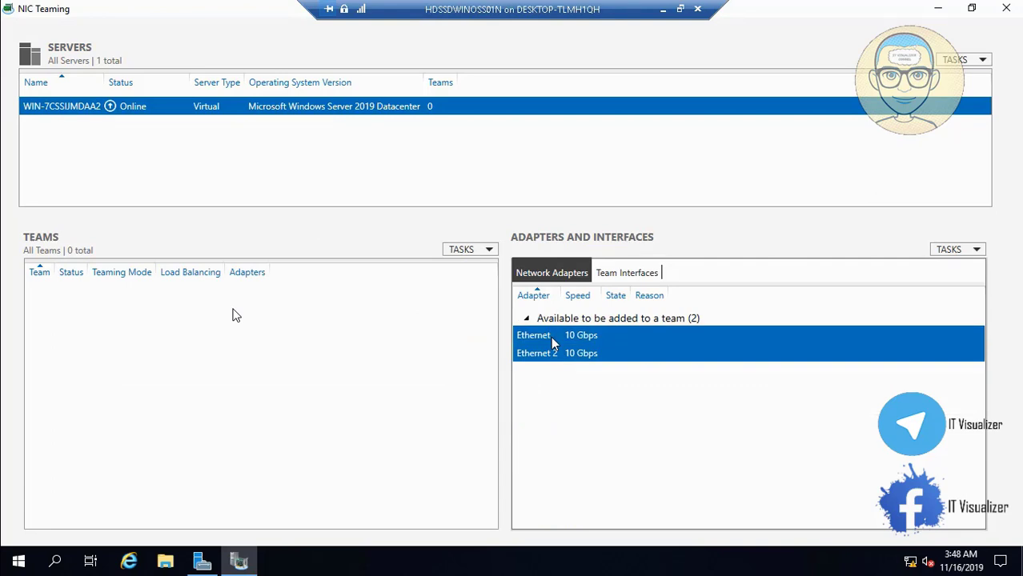
right_click(552, 343)
left_click(578, 349)
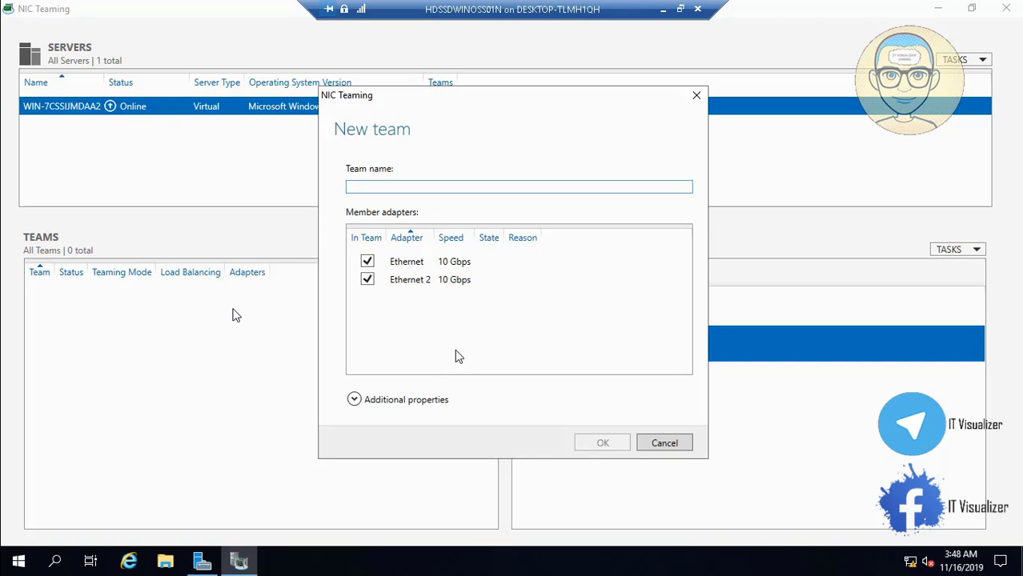
type("WINOST")
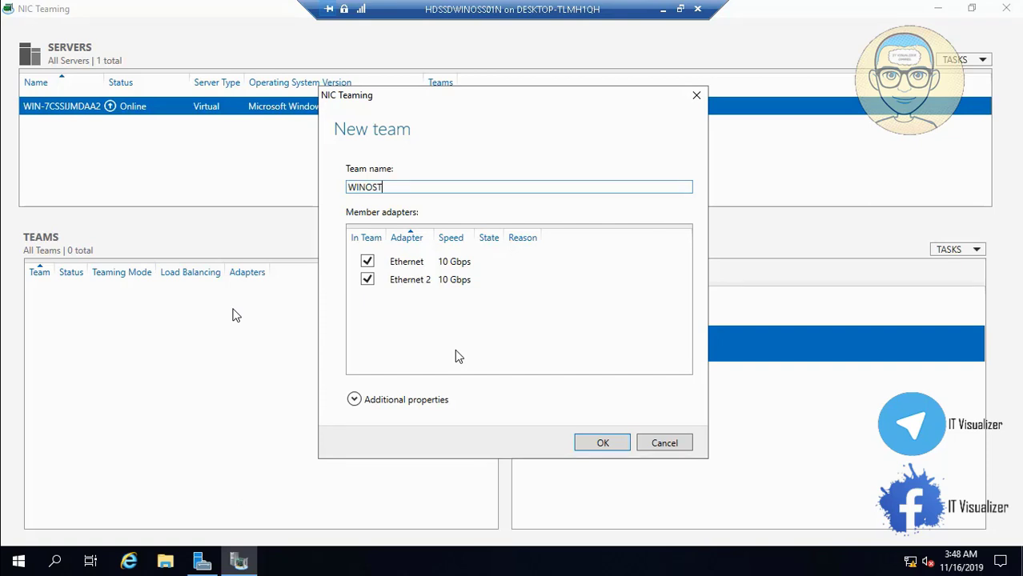
type("N")
left_click(356, 399)
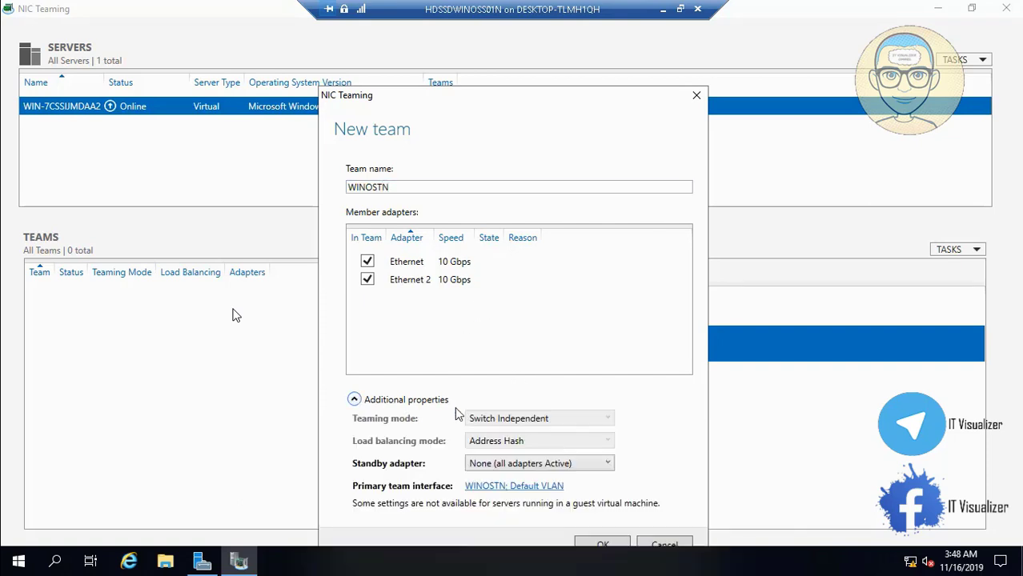
left_click(601, 544)
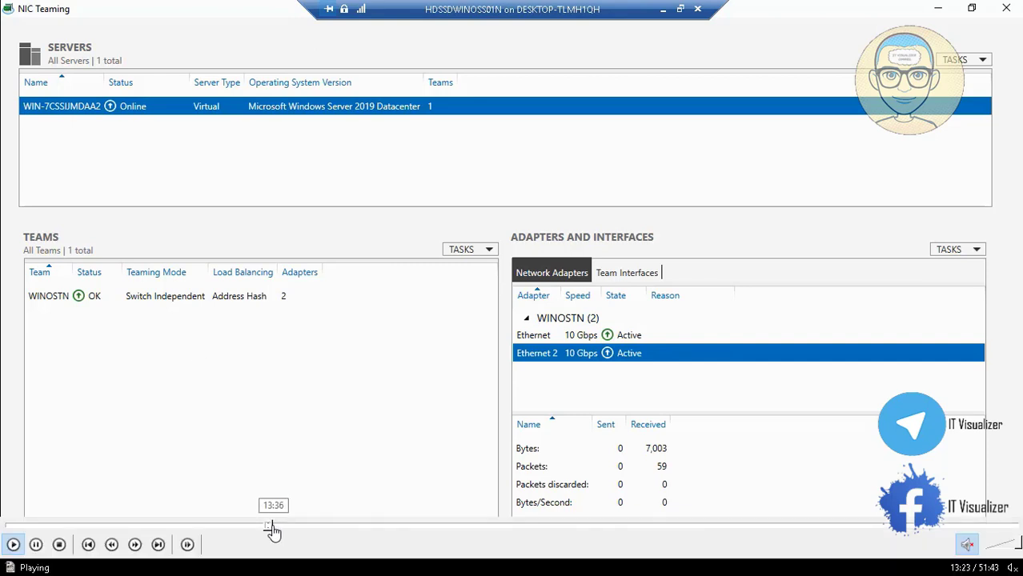
left_click(274, 528)
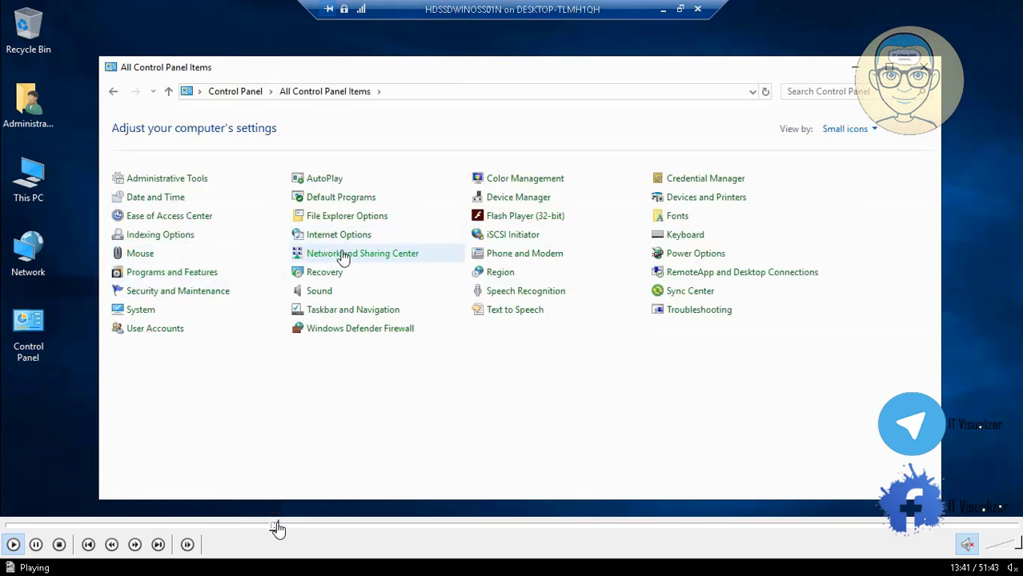
Step: Open the IPv4 properties of the WINOSTN connection
left_click(274, 525)
left_click(269, 525)
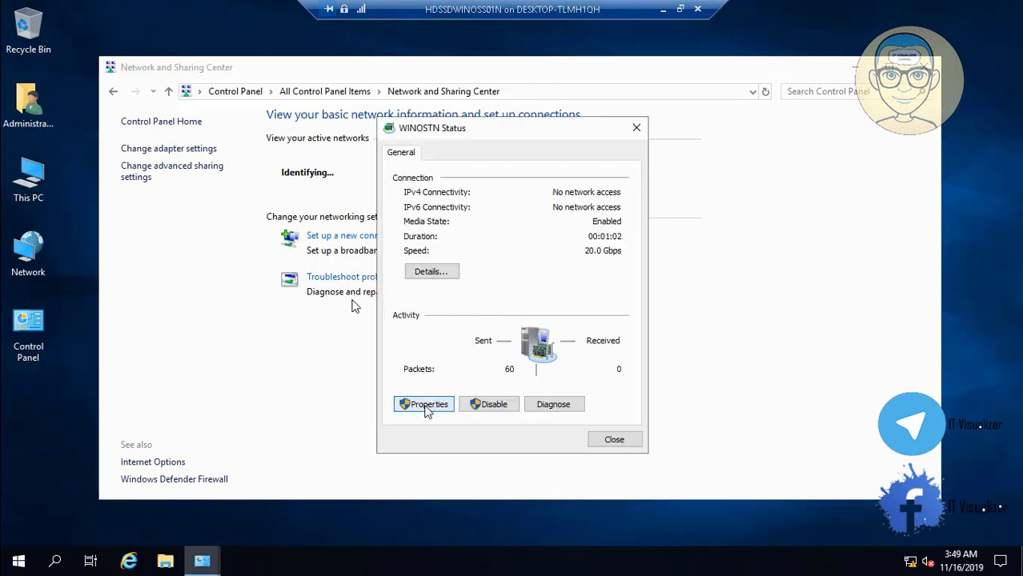
left_click(429, 405)
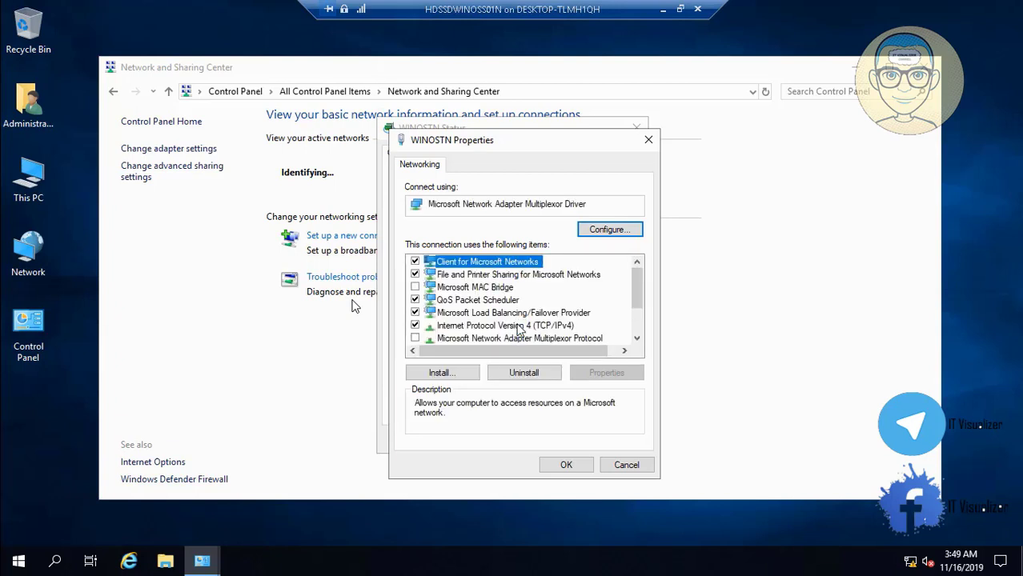
left_click(509, 327)
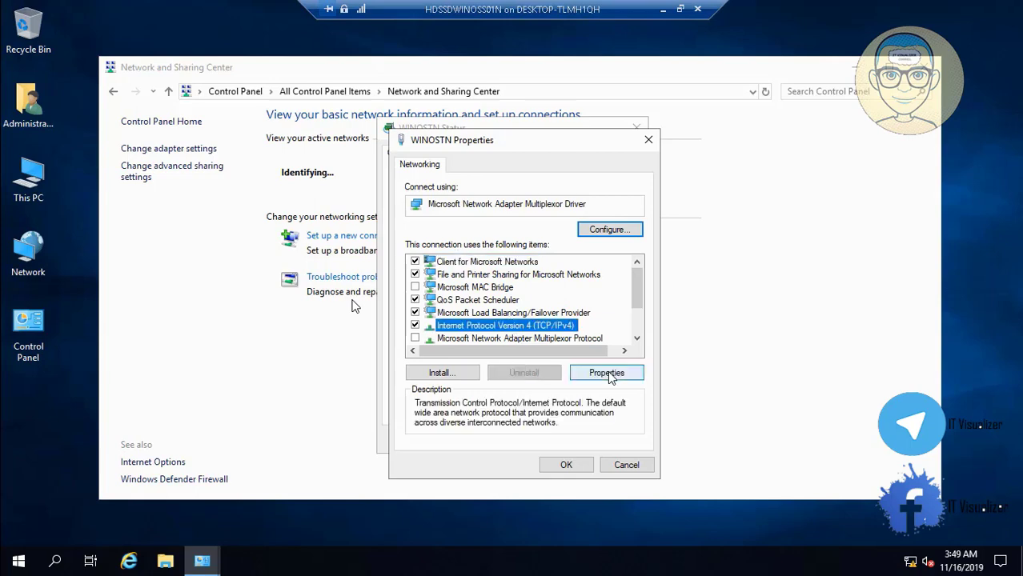
left_click(607, 372)
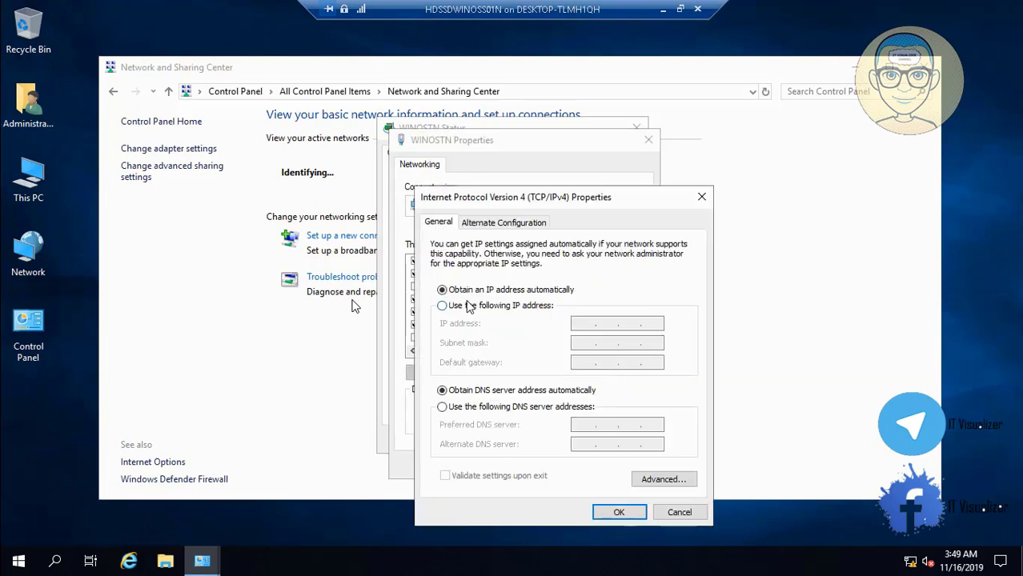
Step: Assign static IP 10.0.1.21 with mask 255.255.255.0 and close the dialogs
left_click(442, 305)
left_click(584, 322)
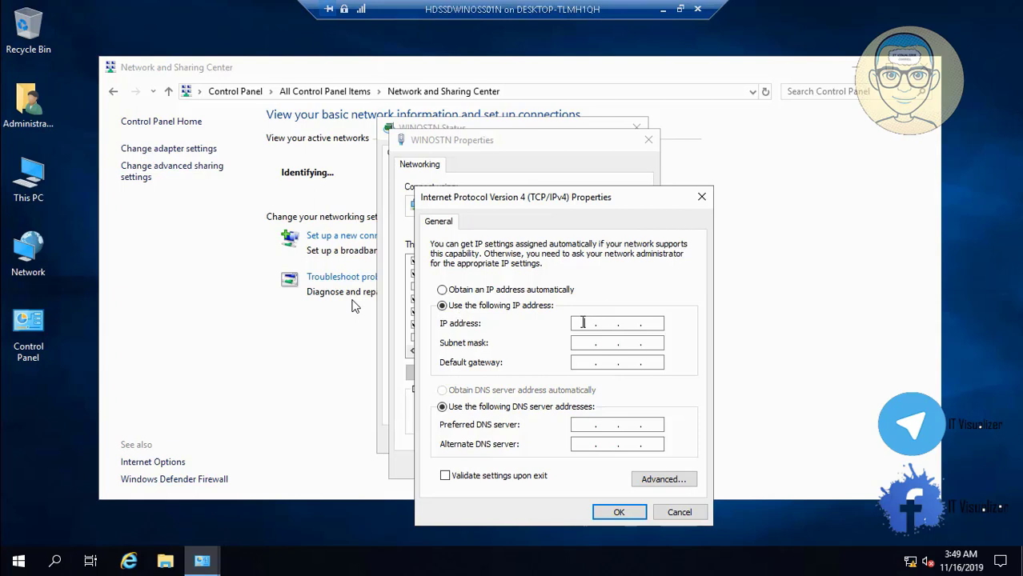
type("10.0.1.21.21")
left_click(590, 343)
double_click(605, 343)
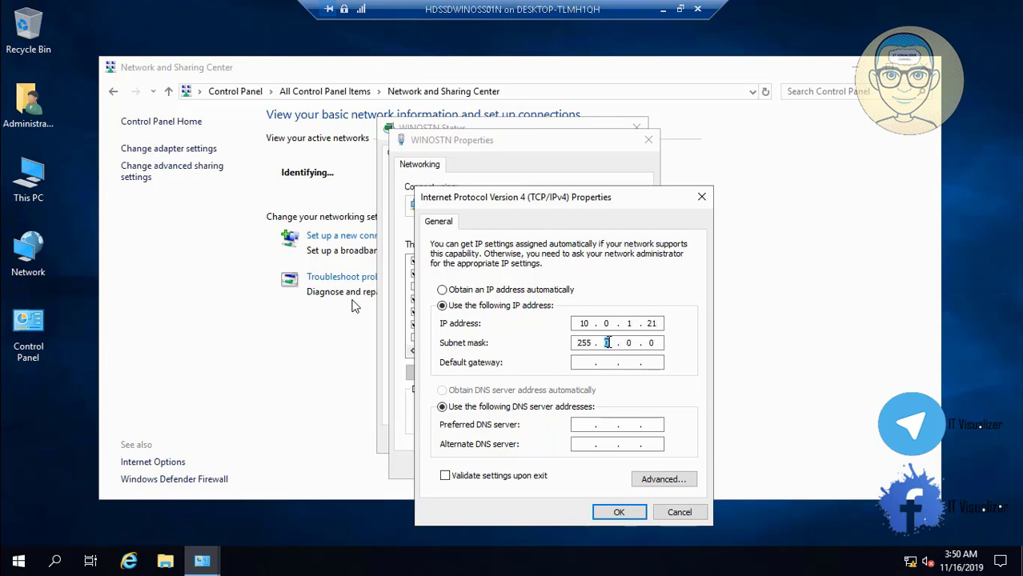
type("255255")
left_click(628, 516)
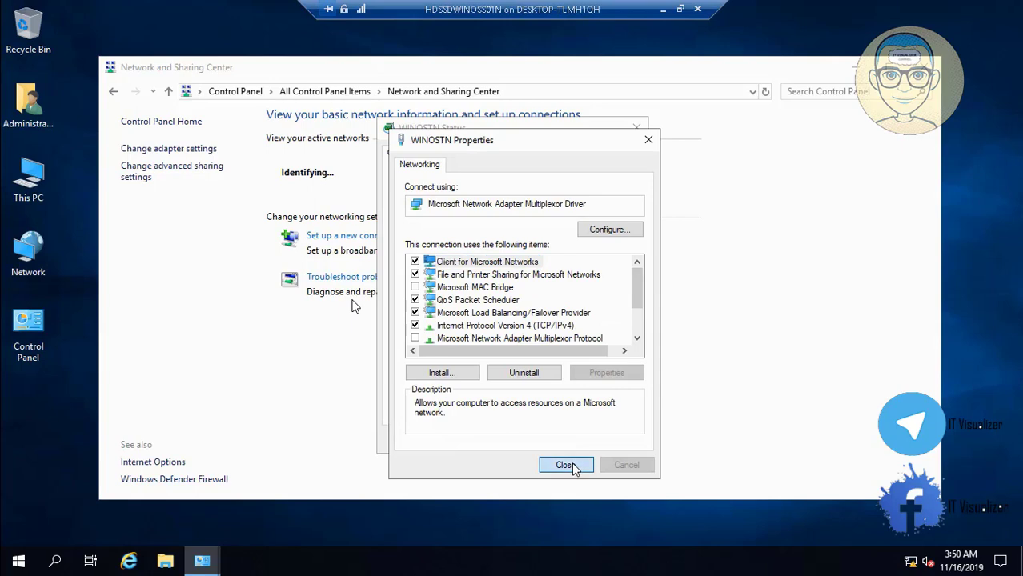
left_click(575, 464)
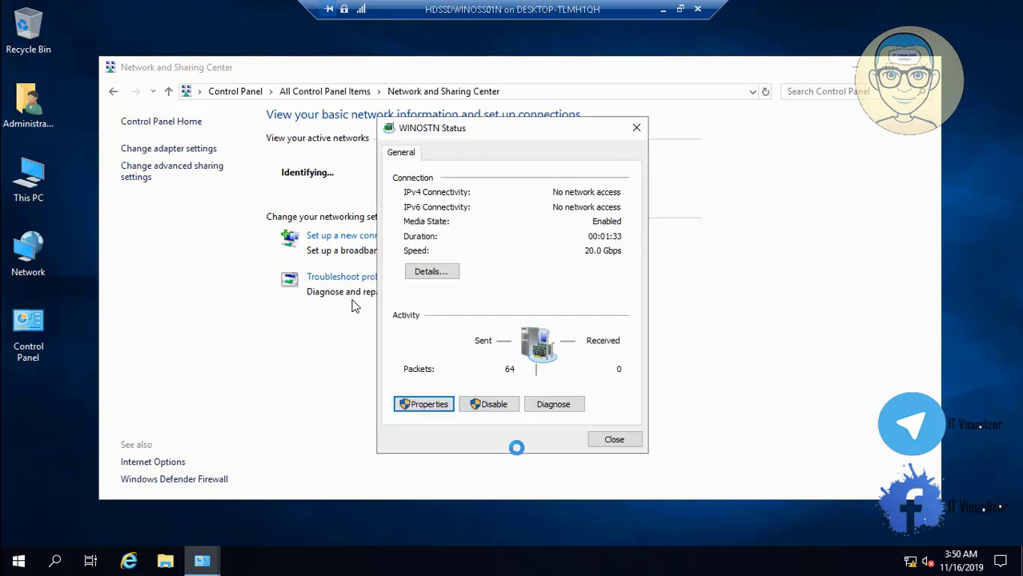
left_click(613, 441)
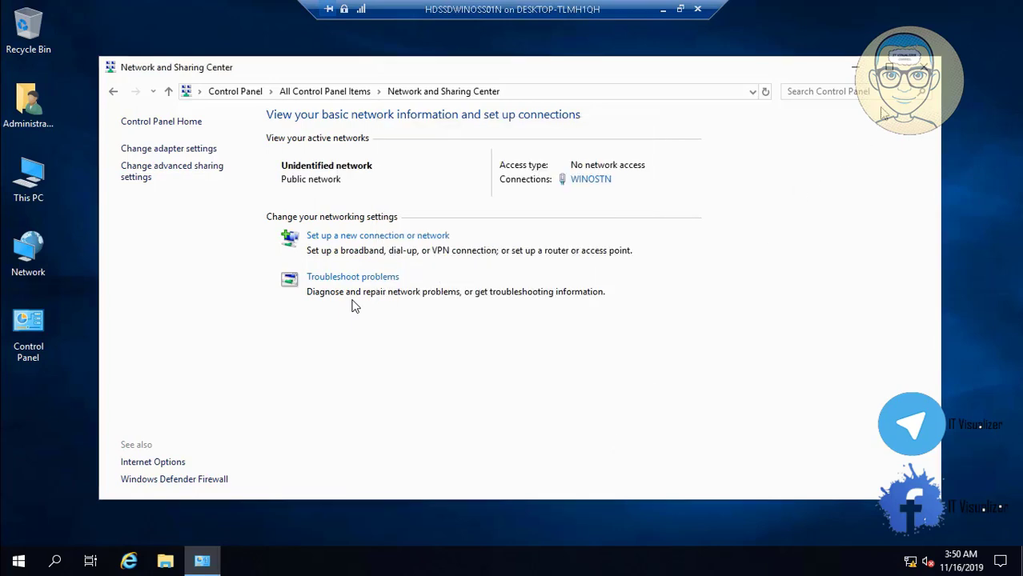
Step: Close Network and Sharing Center and restart the server with the default reason
left_click(923, 67)
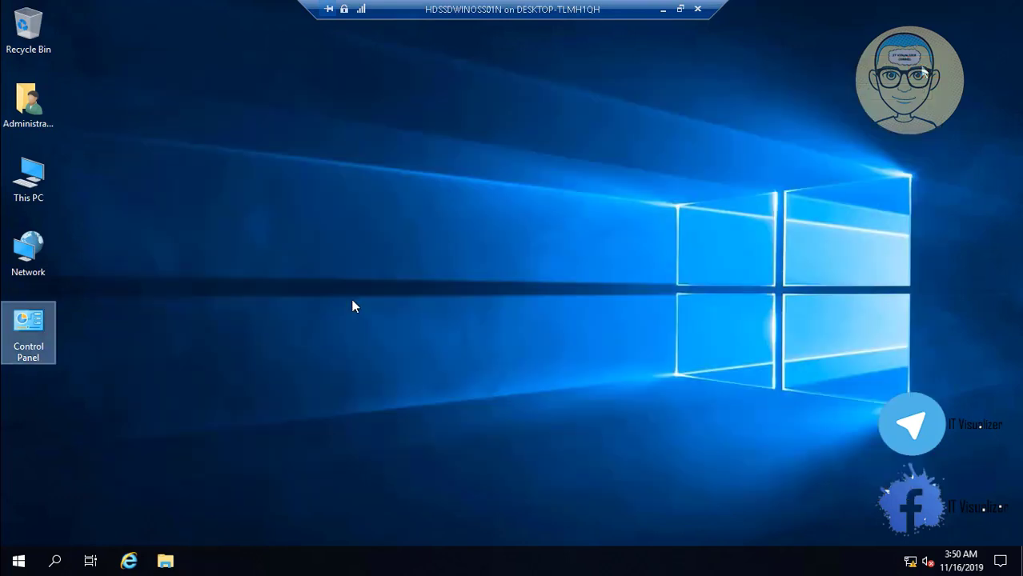
right_click(20, 559)
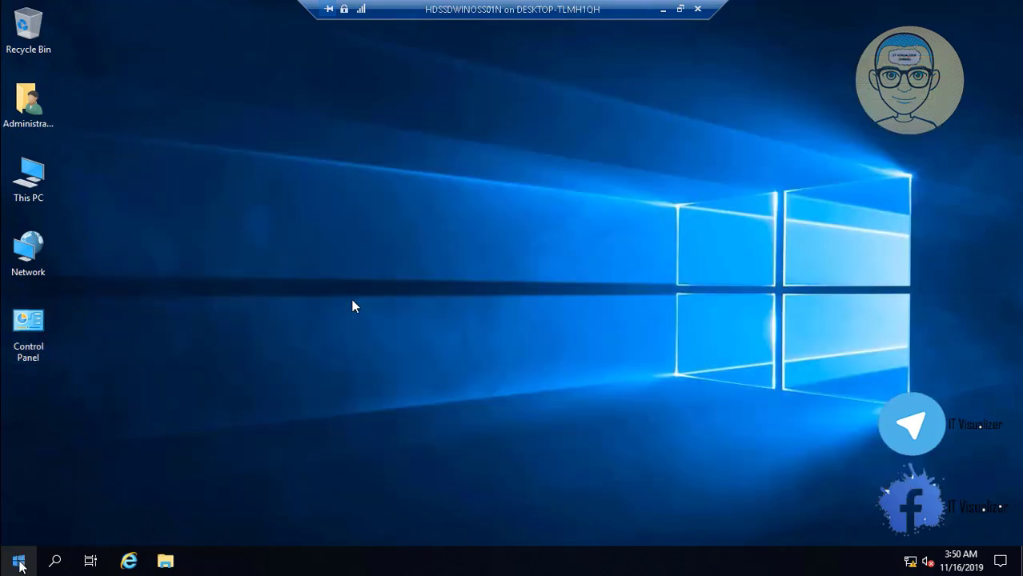
right_click(36, 547)
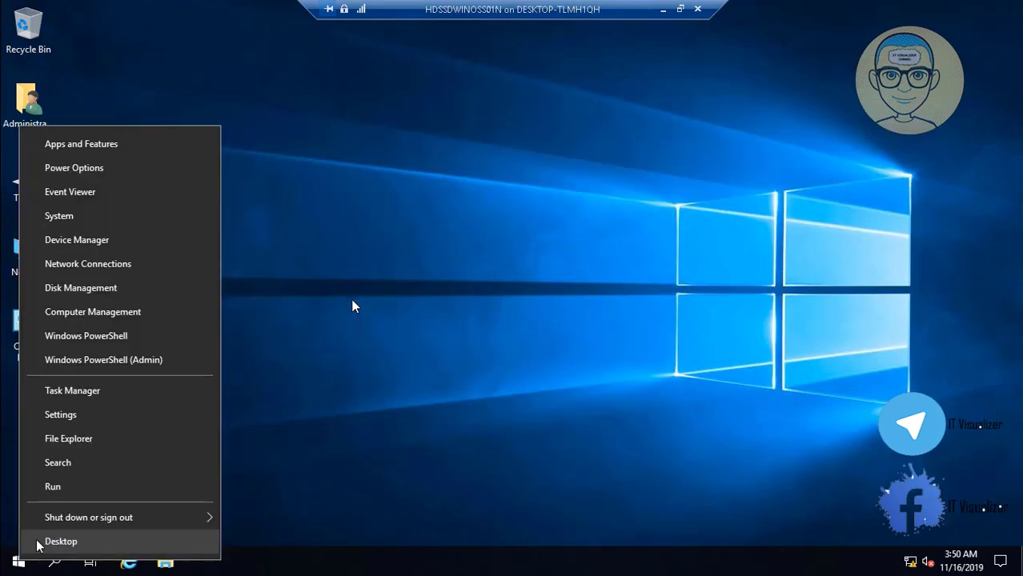
mouse_move(214, 519)
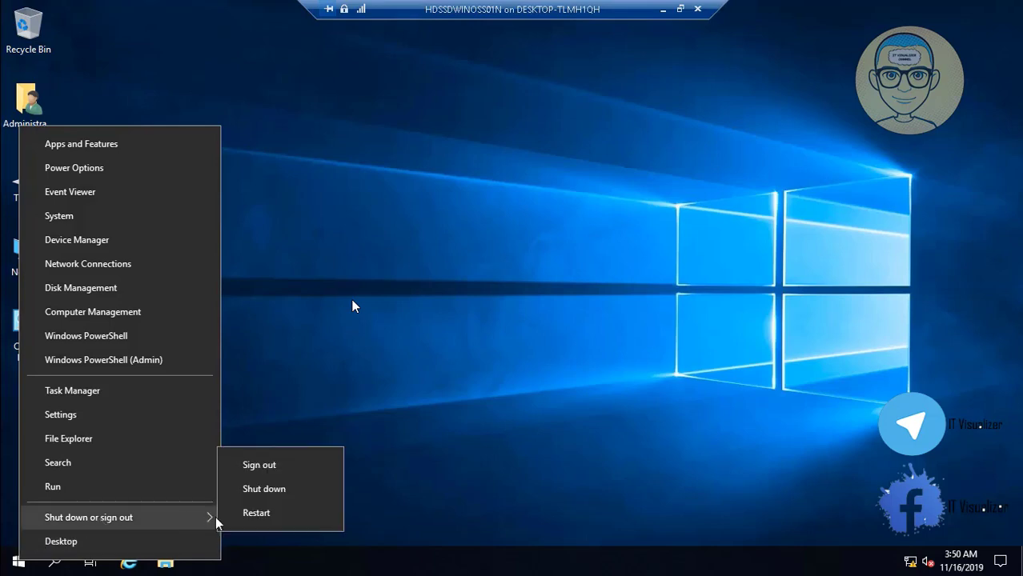
left_click(262, 514)
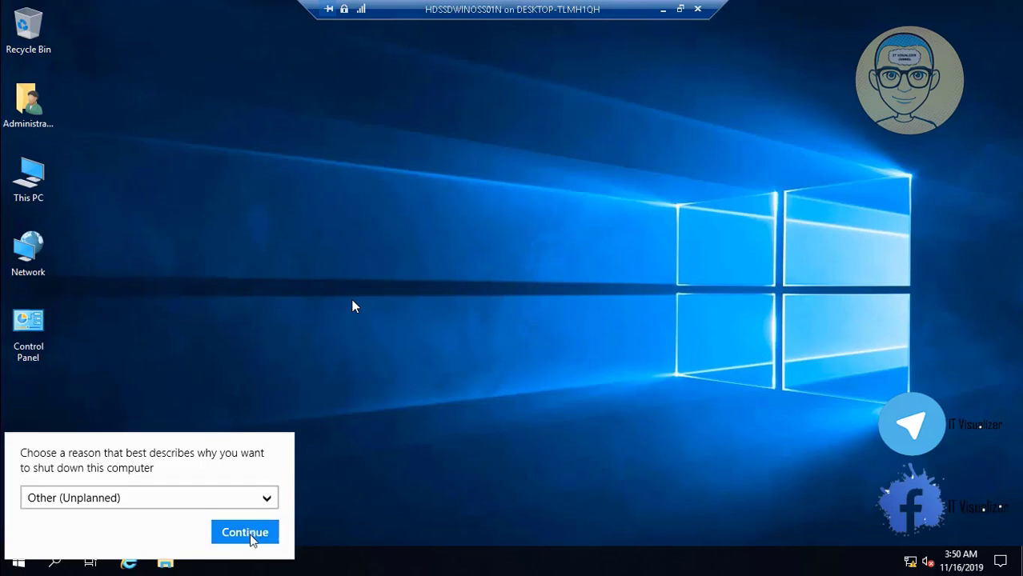
left_click(250, 540)
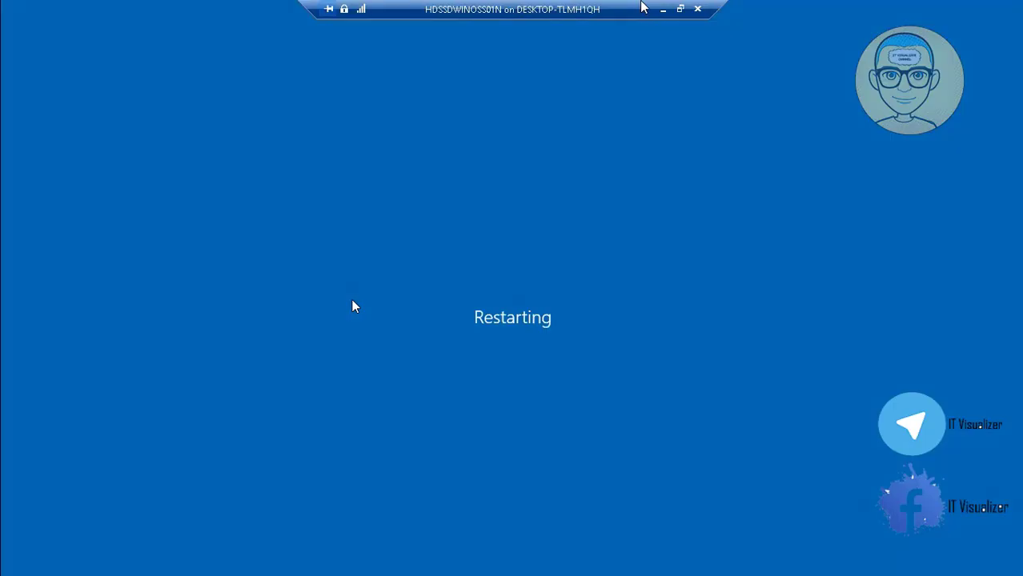
Step: Reconnect to the restarted VM, send Ctrl+Alt+Delete, and sign in with the Administrator password
left_click(662, 9)
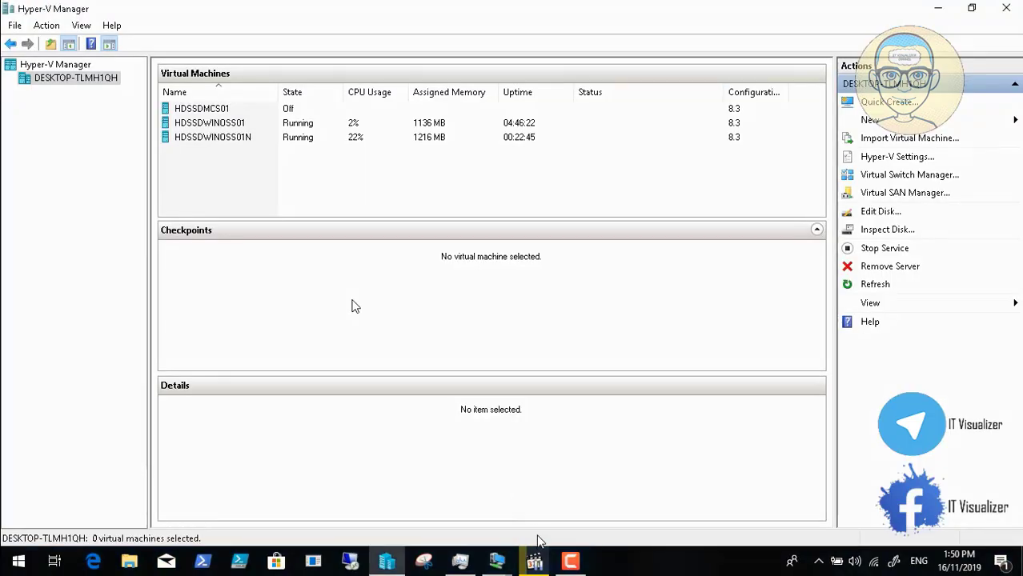
left_click(571, 562)
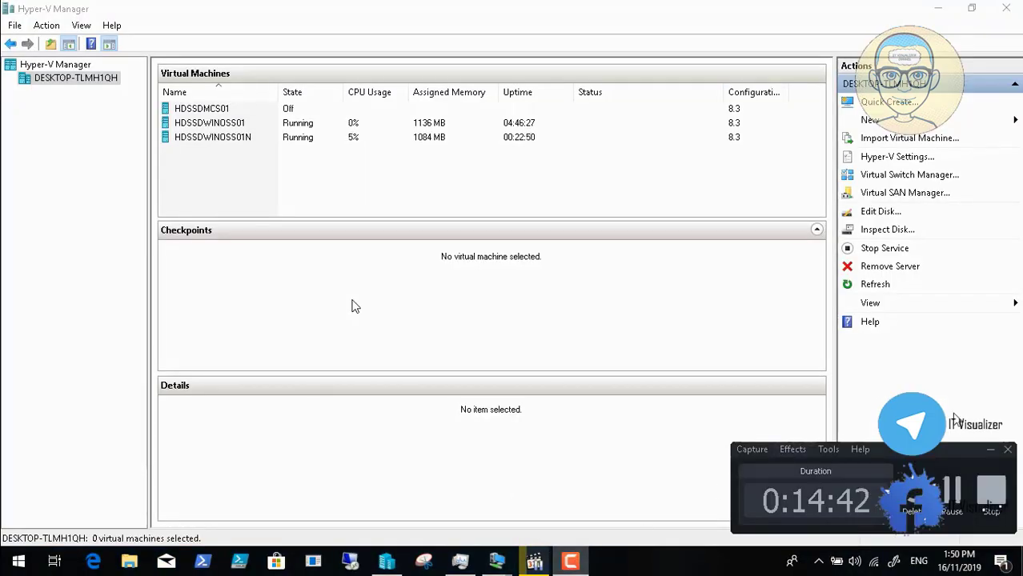
left_click(951, 490)
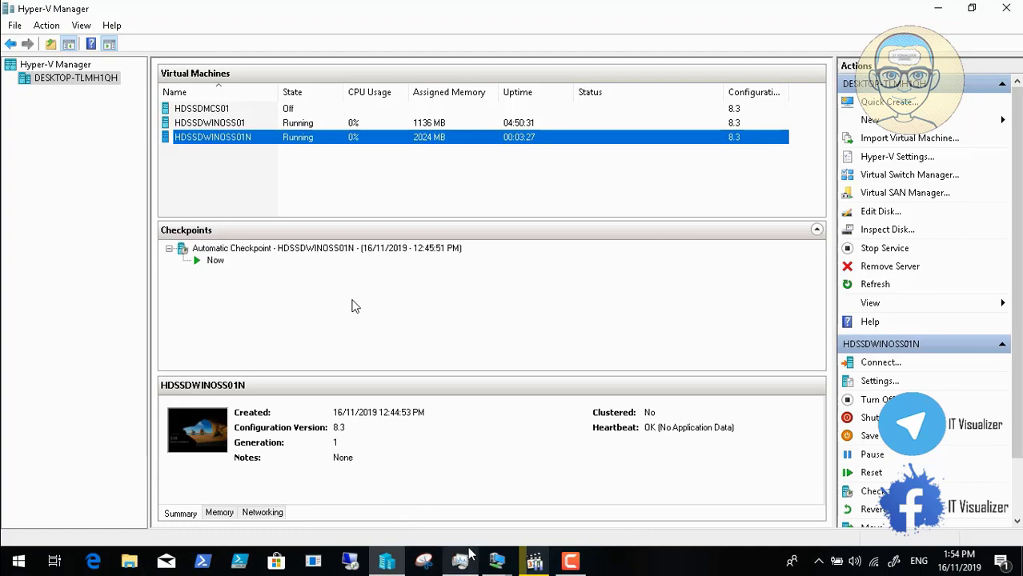
mouse_move(464, 558)
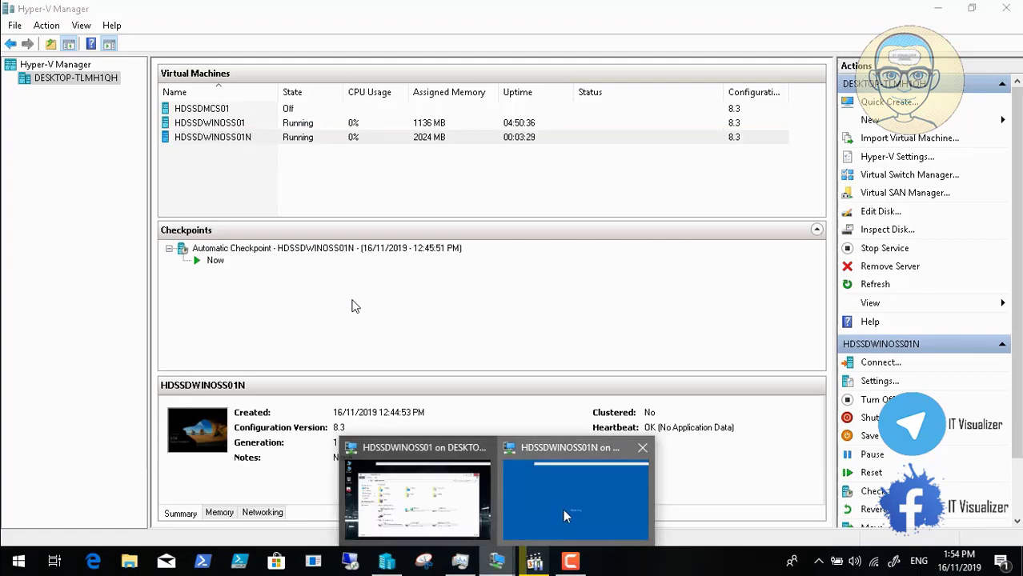
left_click(563, 509)
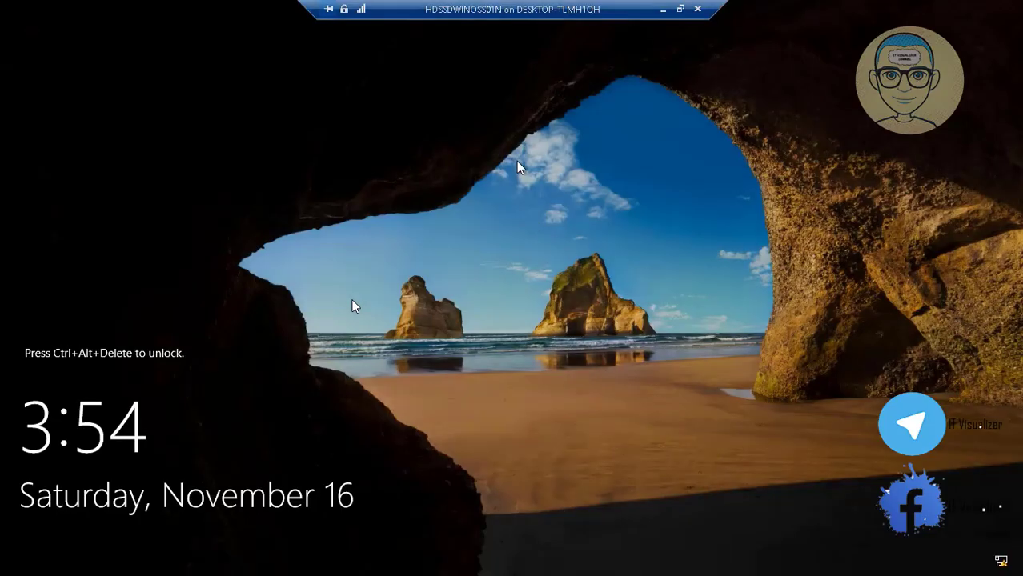
left_click(680, 9)
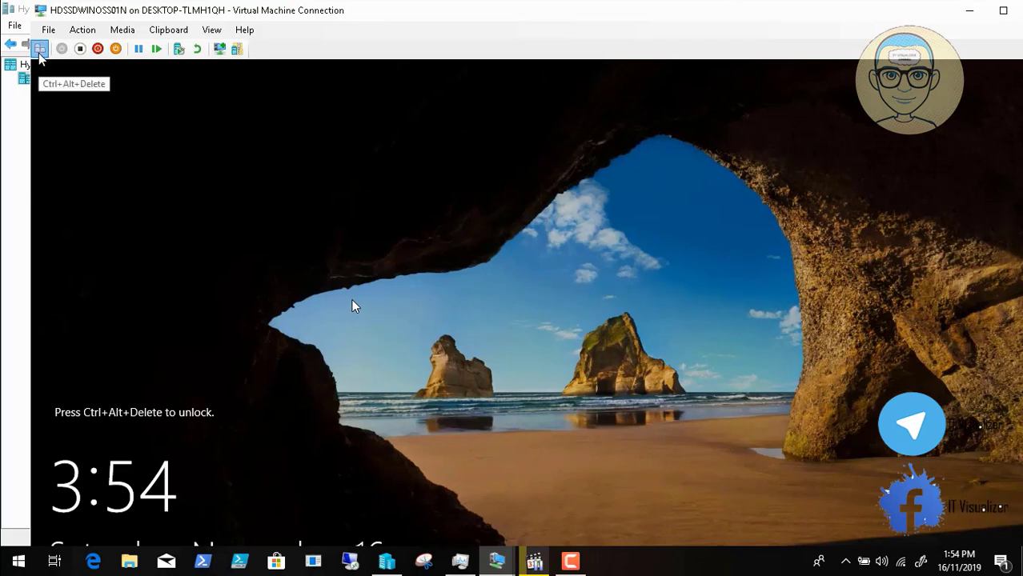
left_click(211, 29)
left_click(216, 45)
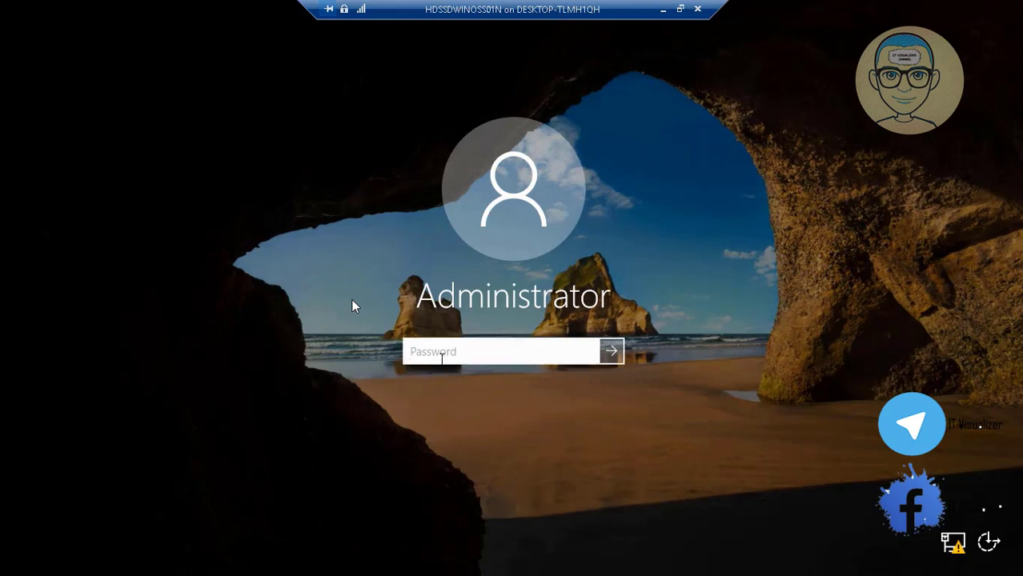
type("**********")
key("Return")
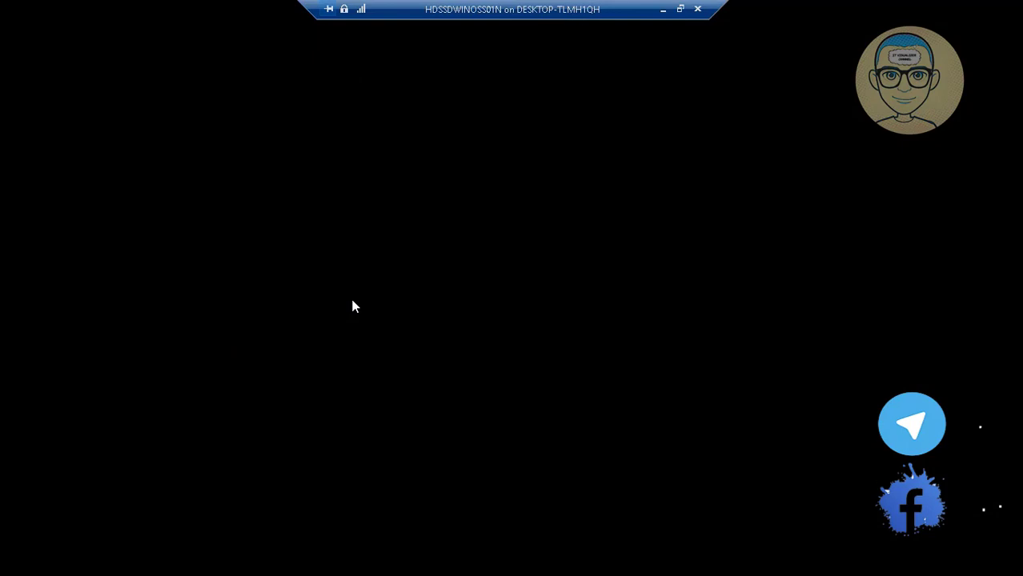
Step: Minimize the VM window to return to Hyper-V Manager
left_click(680, 9)
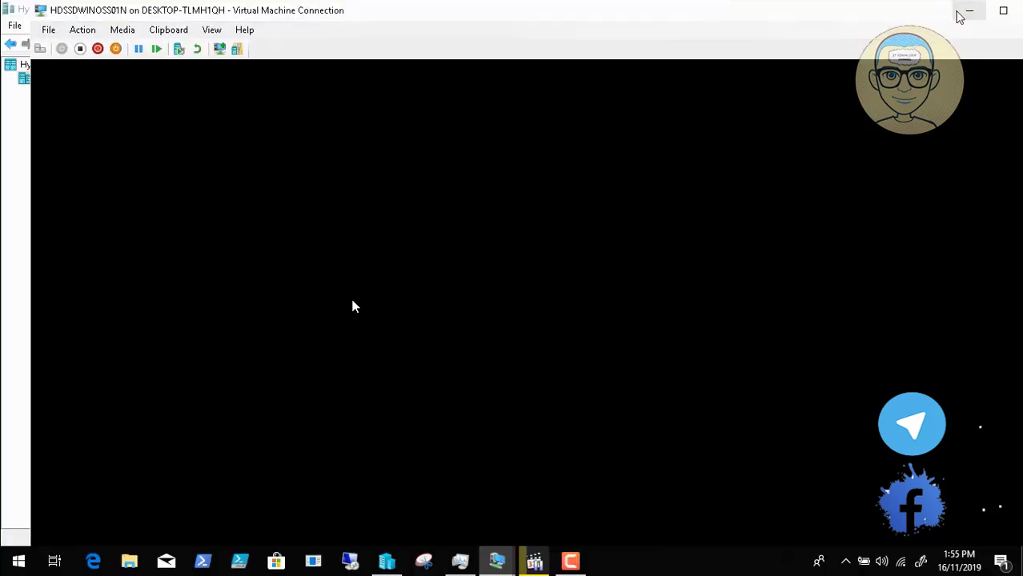
left_click(969, 10)
left_click(570, 560)
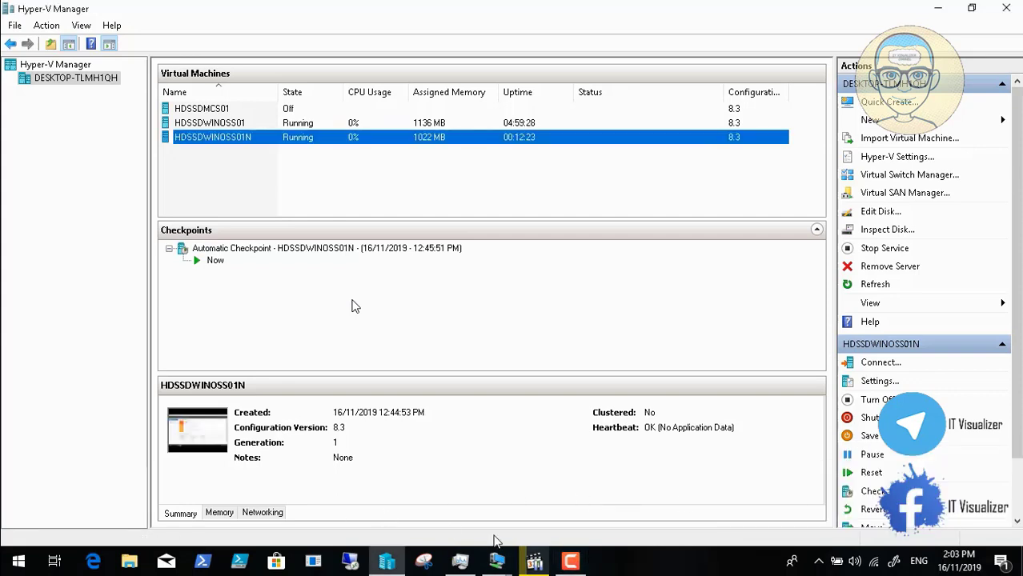
Step: Bring up the HDSSDWINOSS01N console and view Local Server showing HDSSDWINOSS01 at 10.0.1.21
left_click(496, 561)
left_click(551, 509)
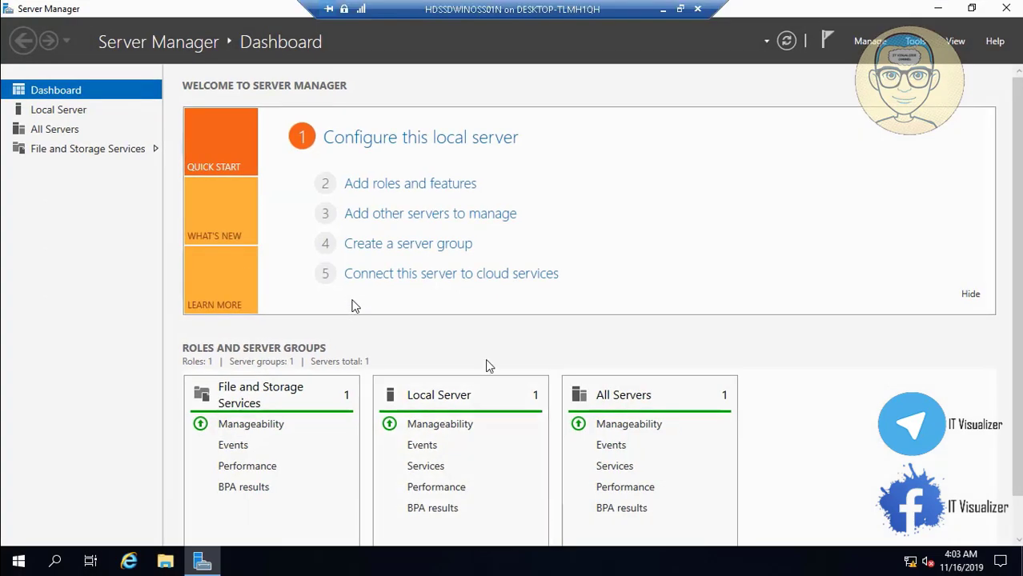
left_click(46, 112)
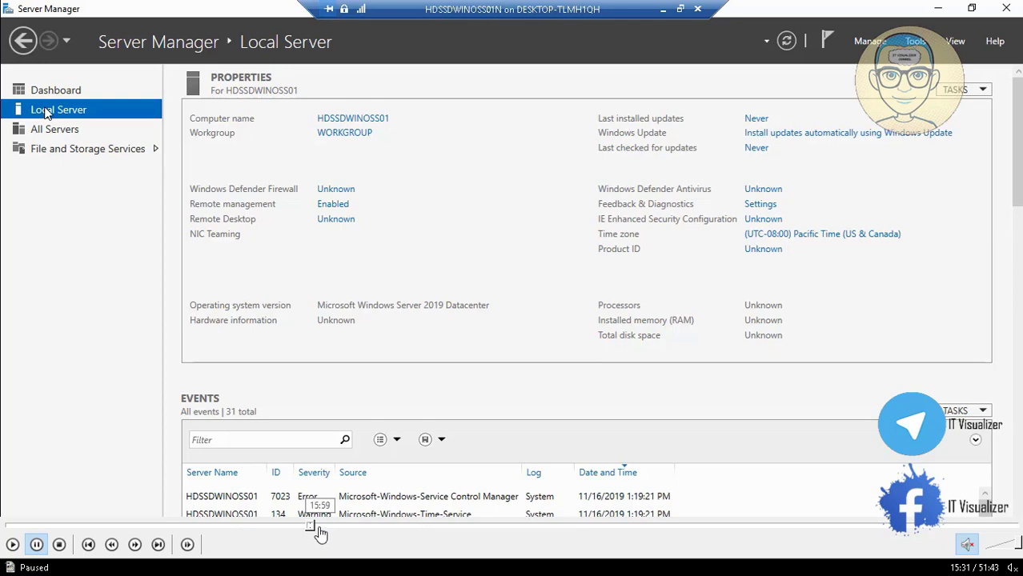
left_click(319, 527)
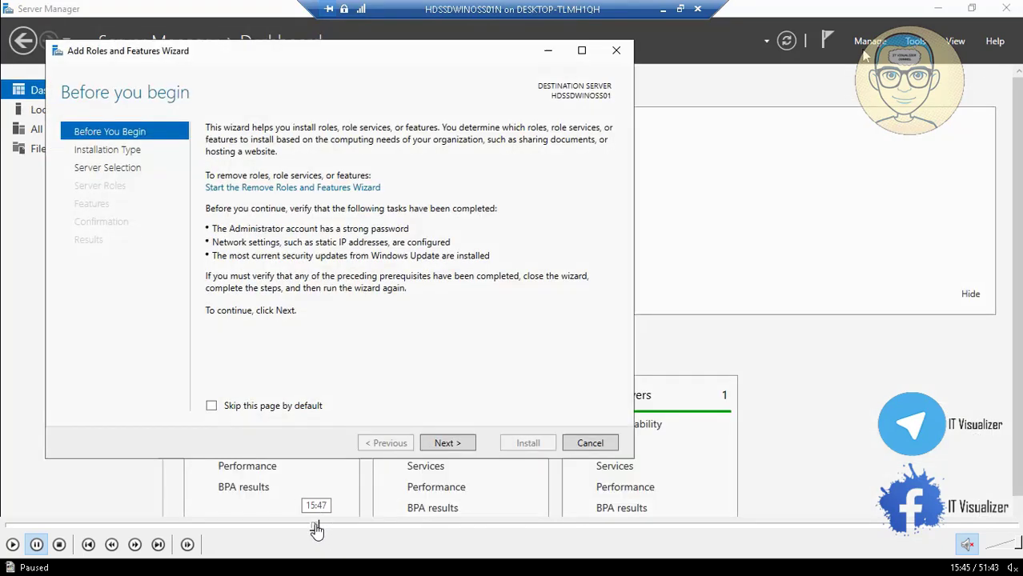
left_click(312, 528)
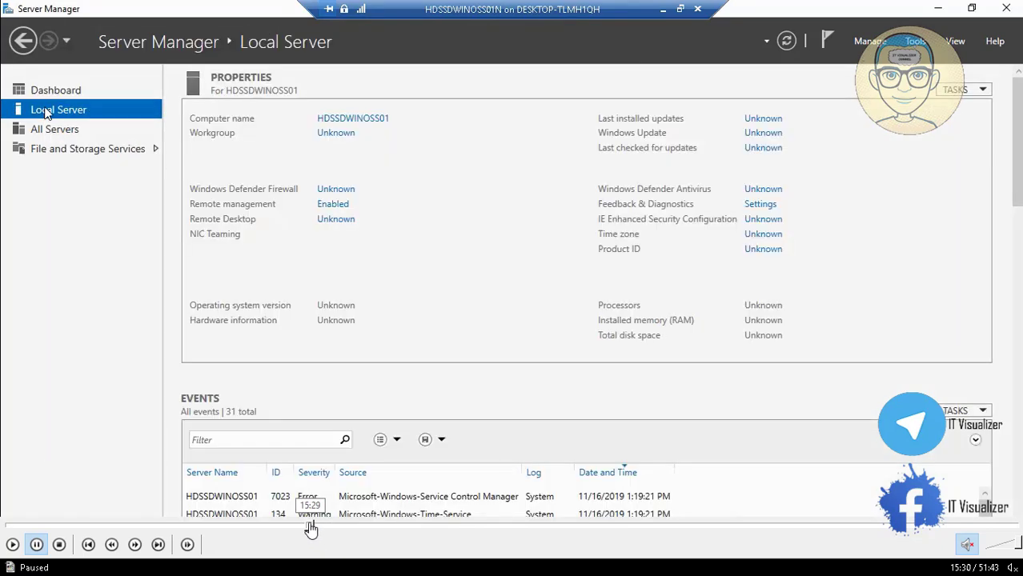
left_click(315, 527)
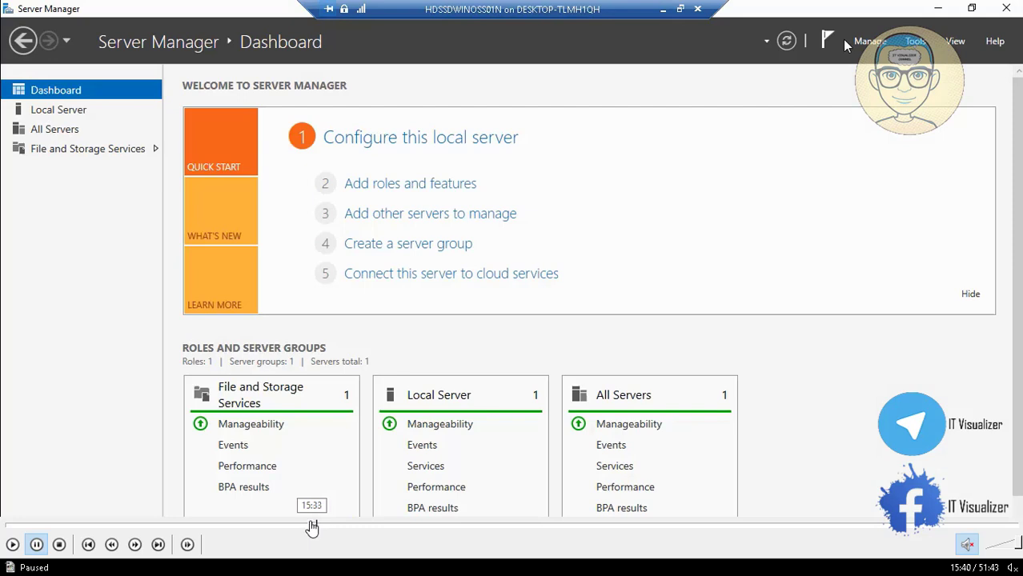
left_click(311, 527)
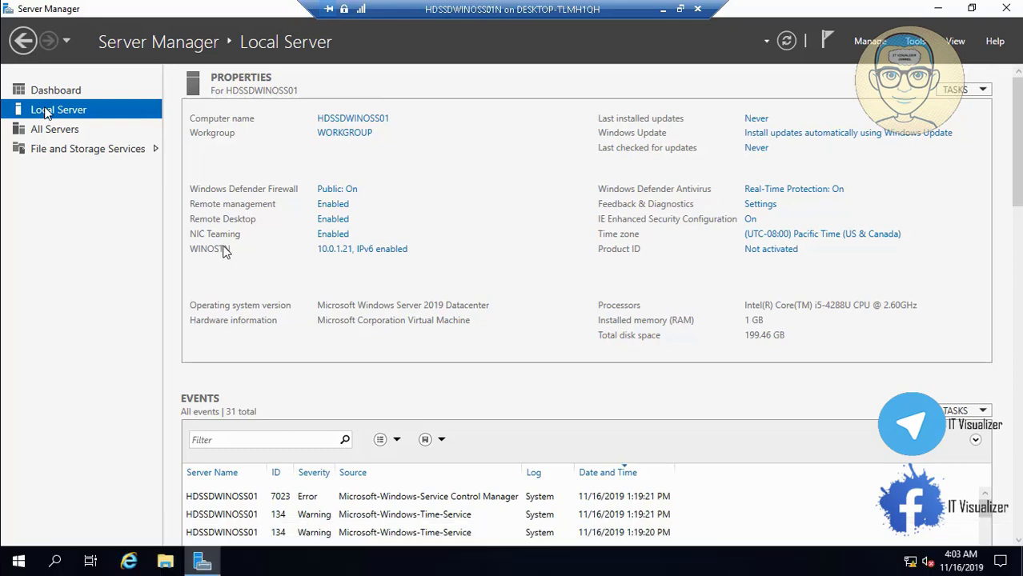
Step: Set Server Manager's properties to not start automatically at logon
left_click(76, 89)
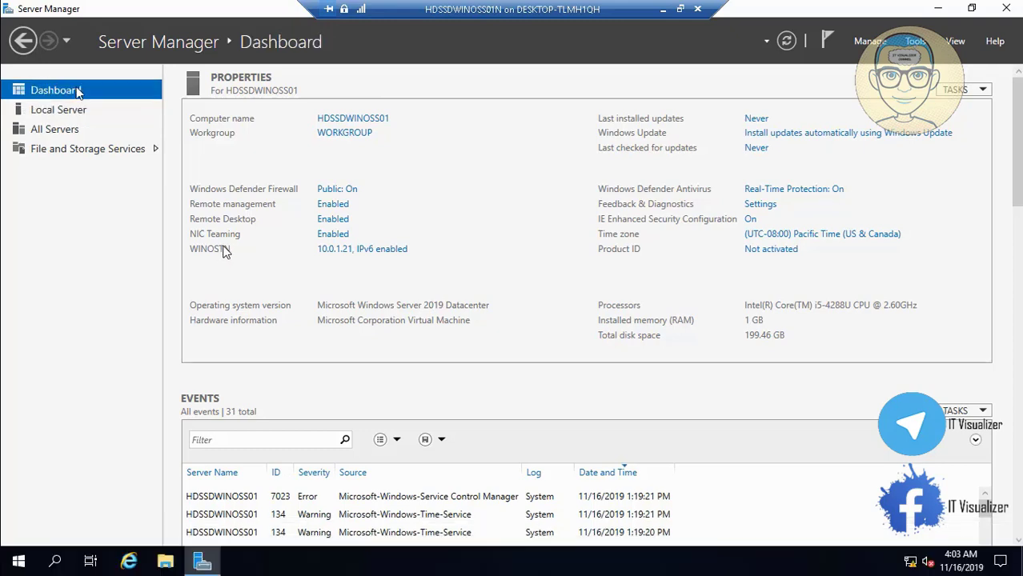
left_click(869, 44)
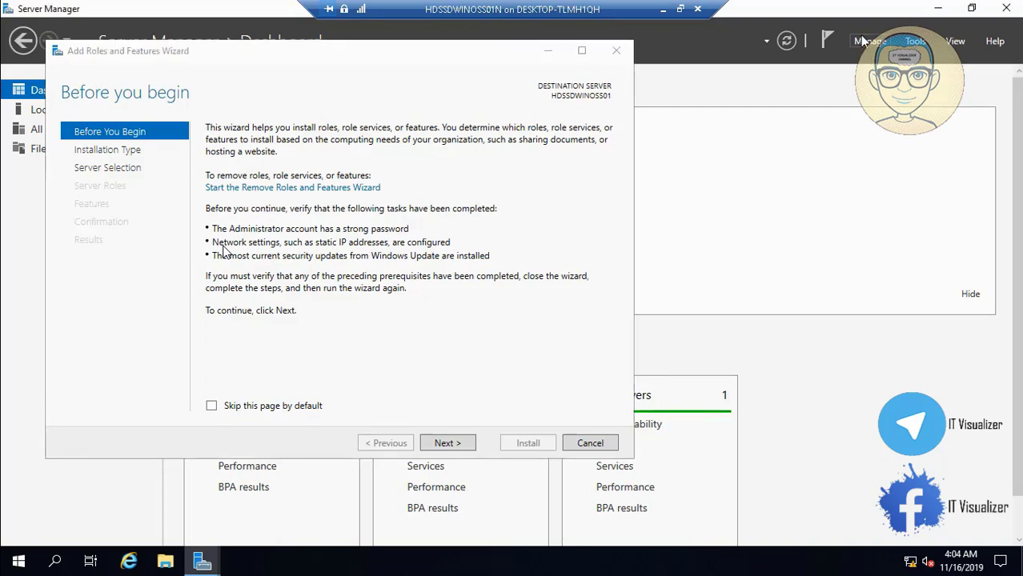
left_click(590, 443)
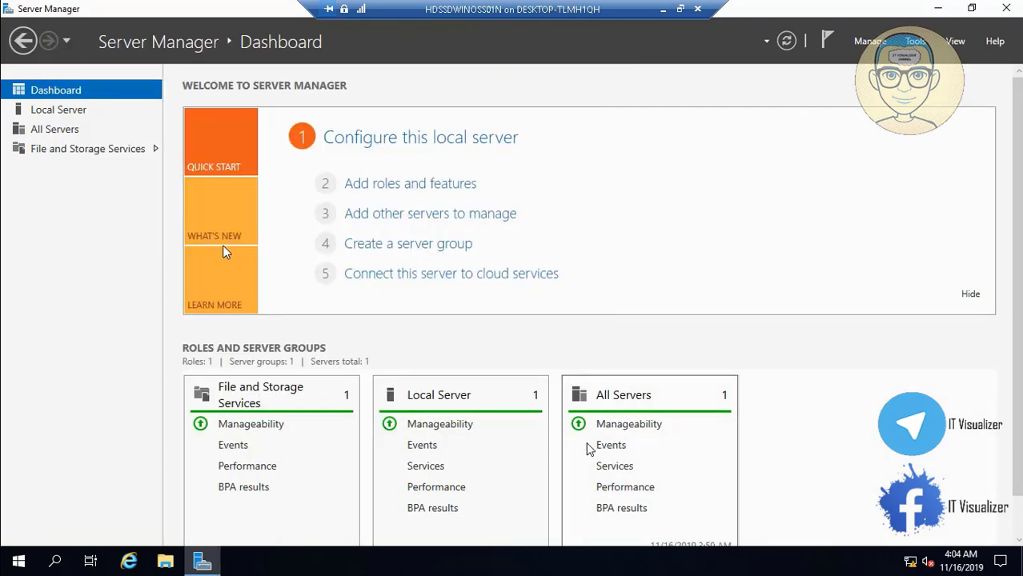
left_click(871, 41)
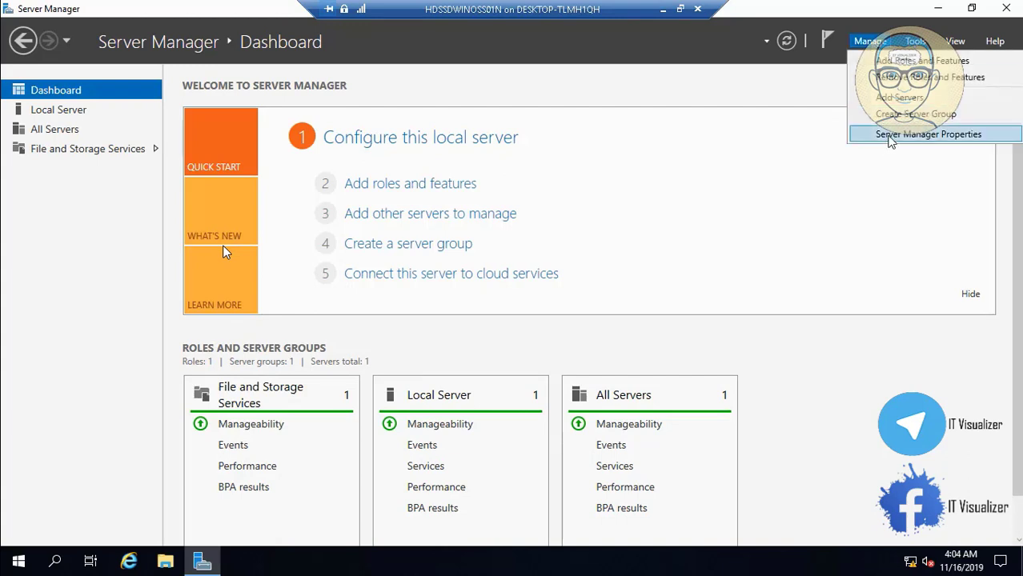
left_click(888, 135)
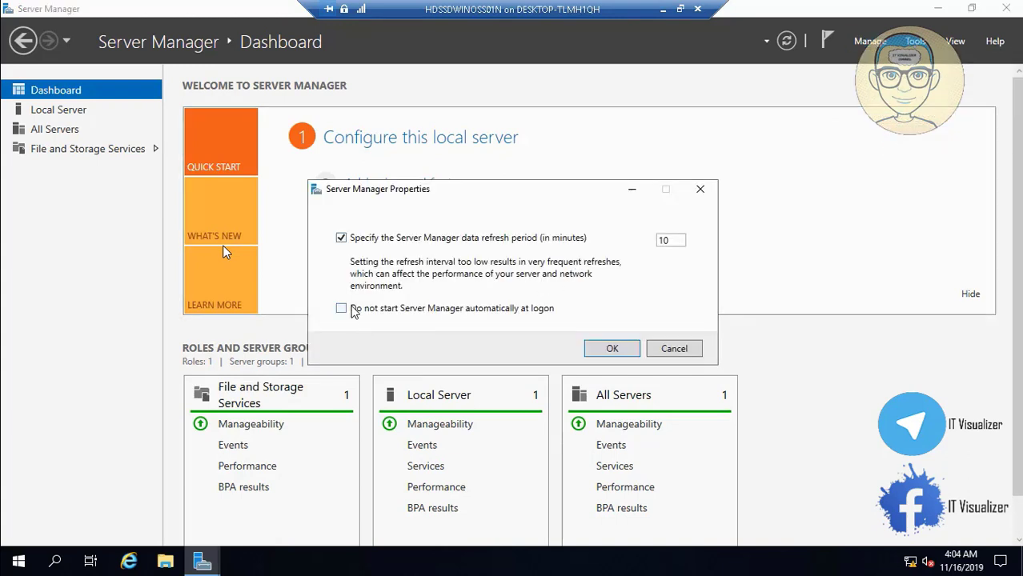
left_click(354, 311)
left_click(610, 352)
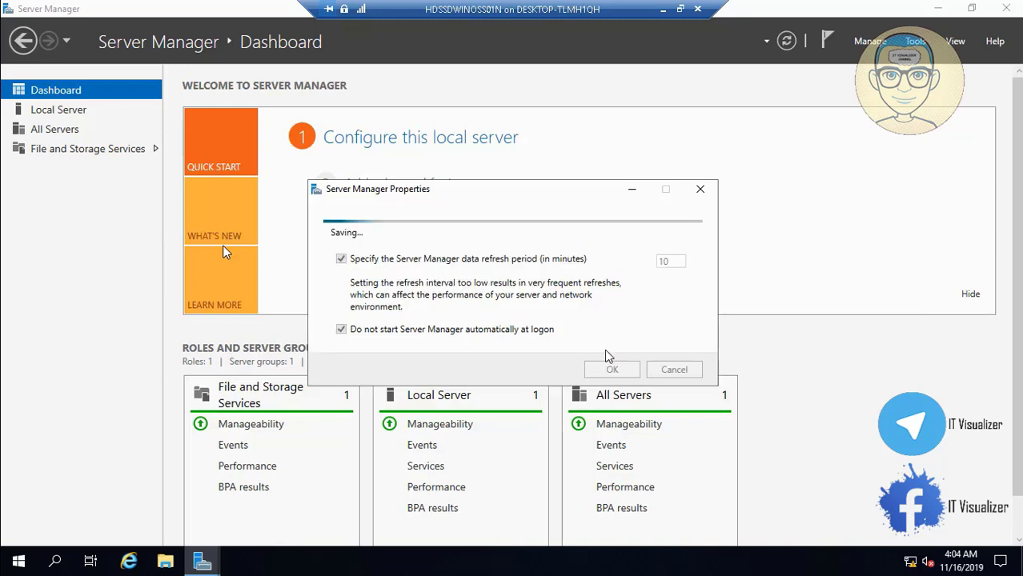
Step: In Add Roles and Features, select Active Directory Domain Services with its management features on HDSSDWINOSS01
left_click(870, 41)
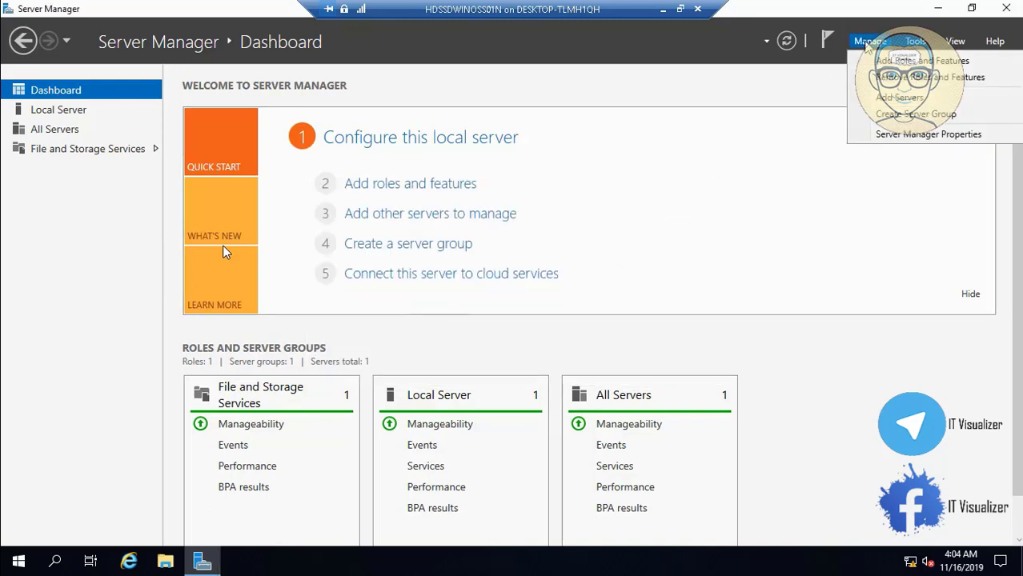
left_click(920, 61)
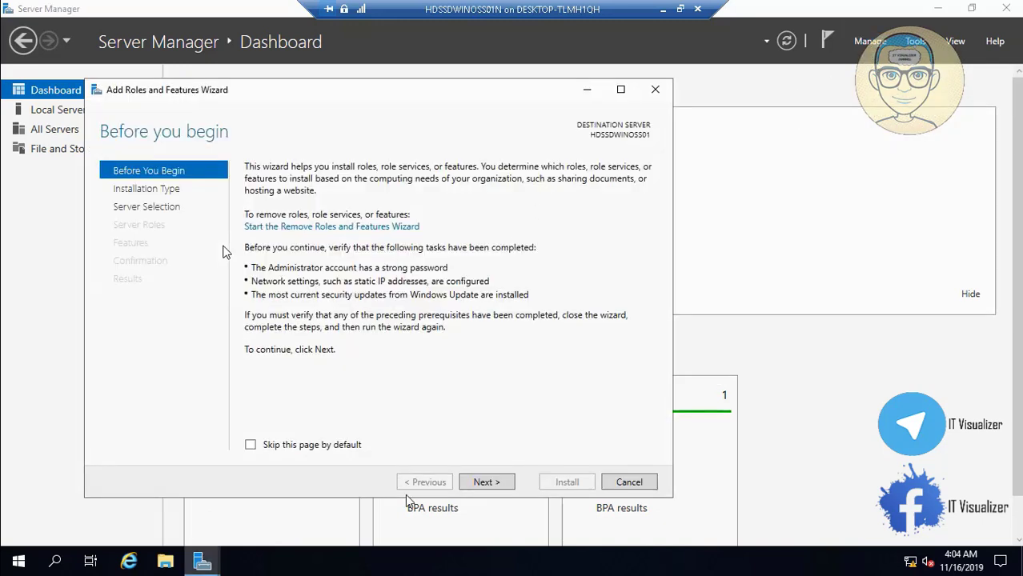
left_click(486, 483)
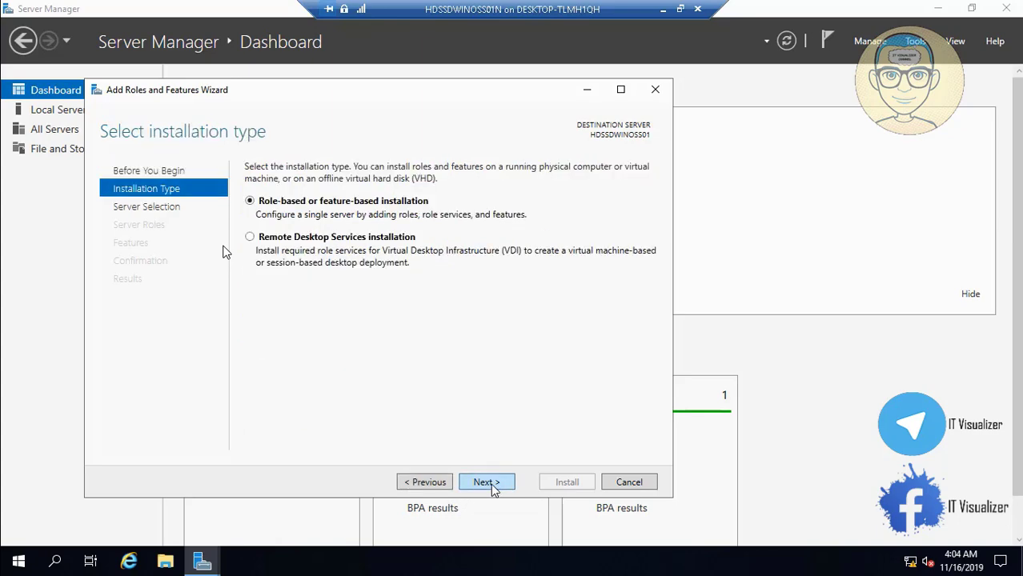
left_click(491, 484)
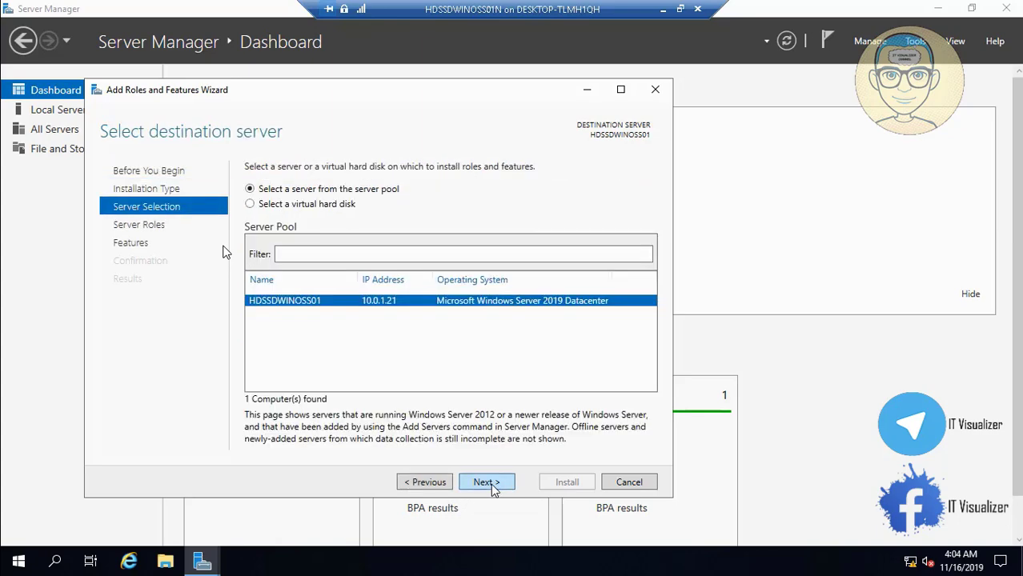
left_click(490, 484)
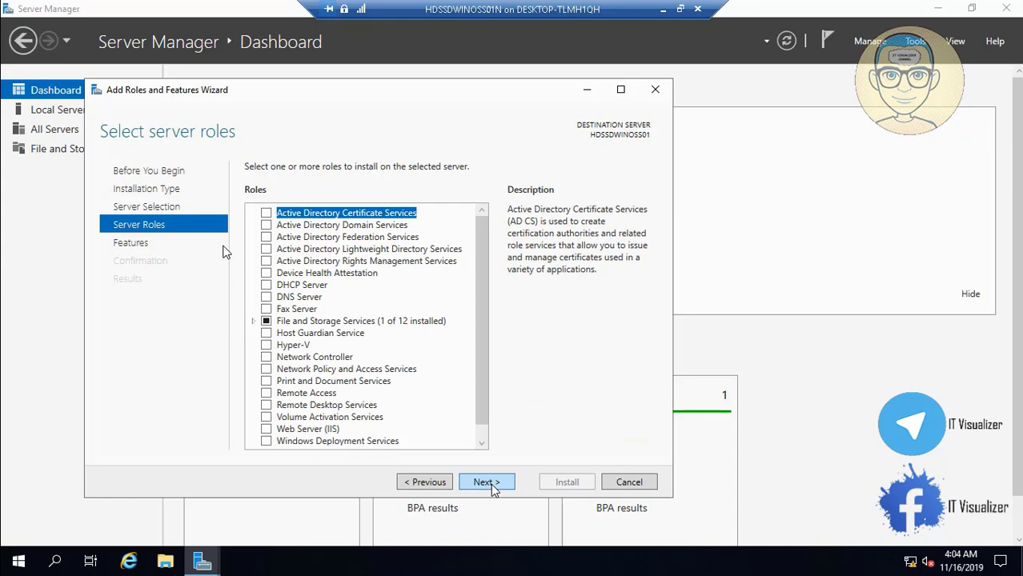
left_click(268, 225)
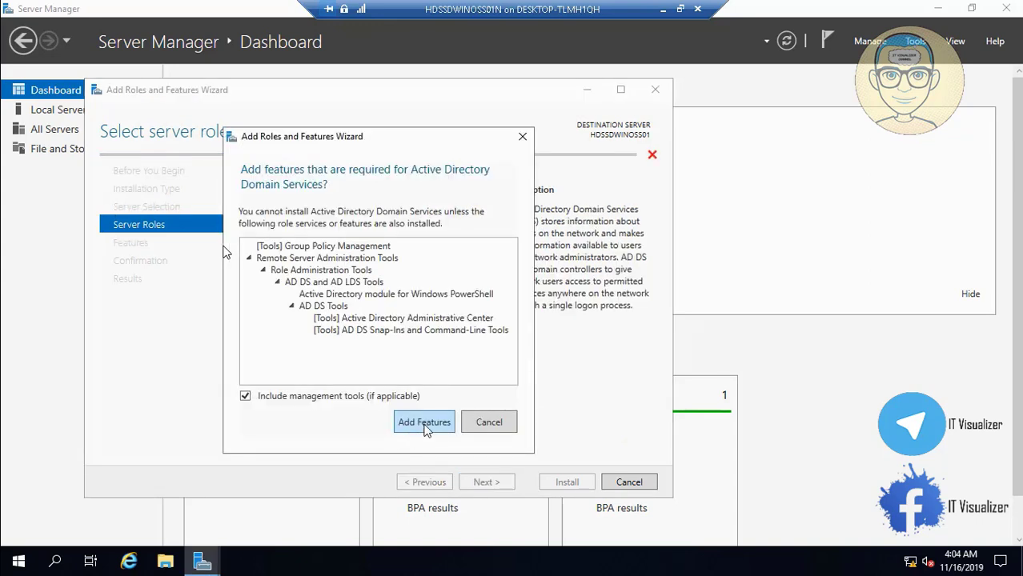
left_click(424, 423)
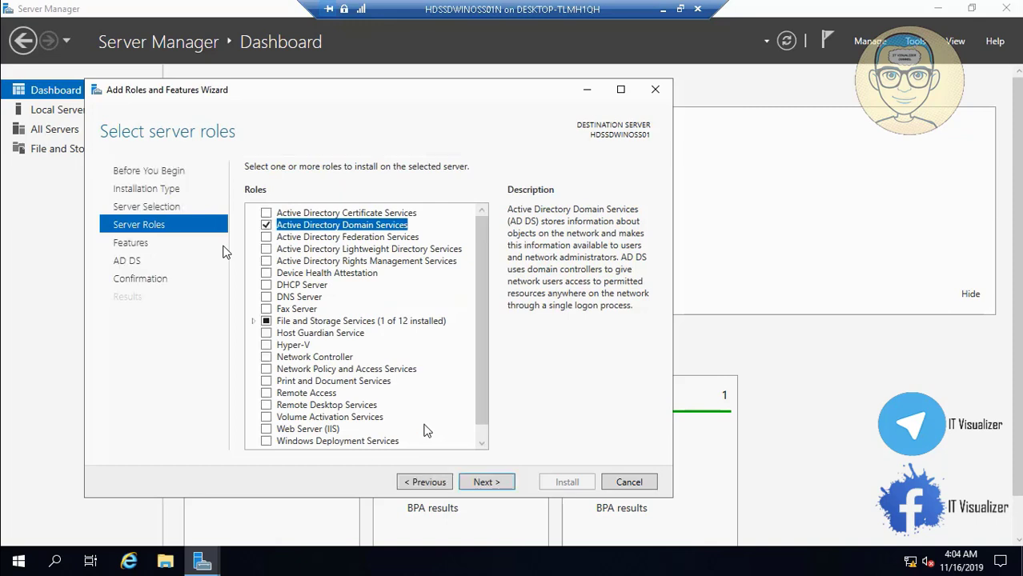
Step: Continue to the summary, start the AD DS installation, and return to Hyper-V Manager
left_click(487, 483)
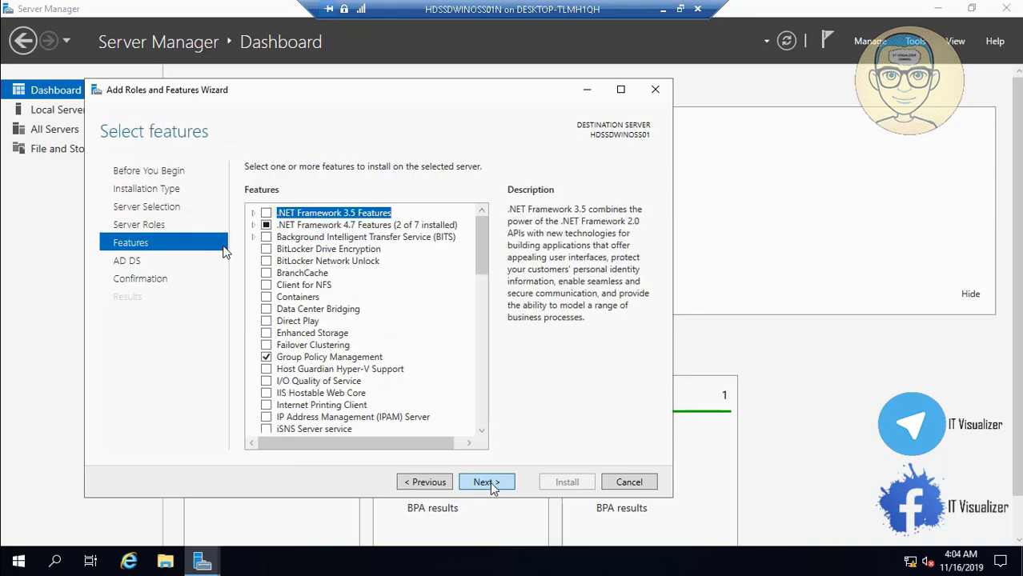
left_click(489, 483)
left_click(490, 483)
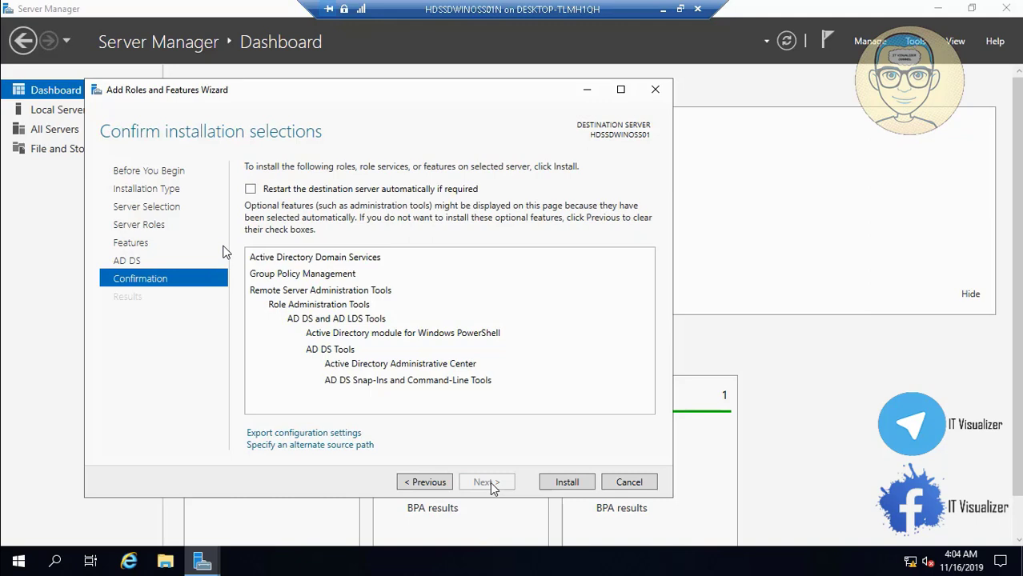
left_click(568, 481)
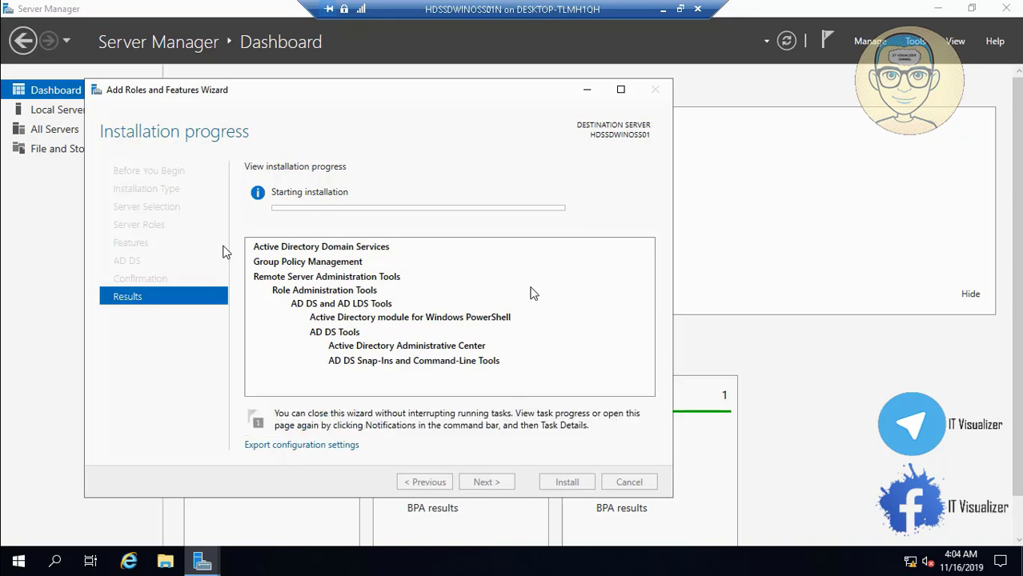
left_click(661, 11)
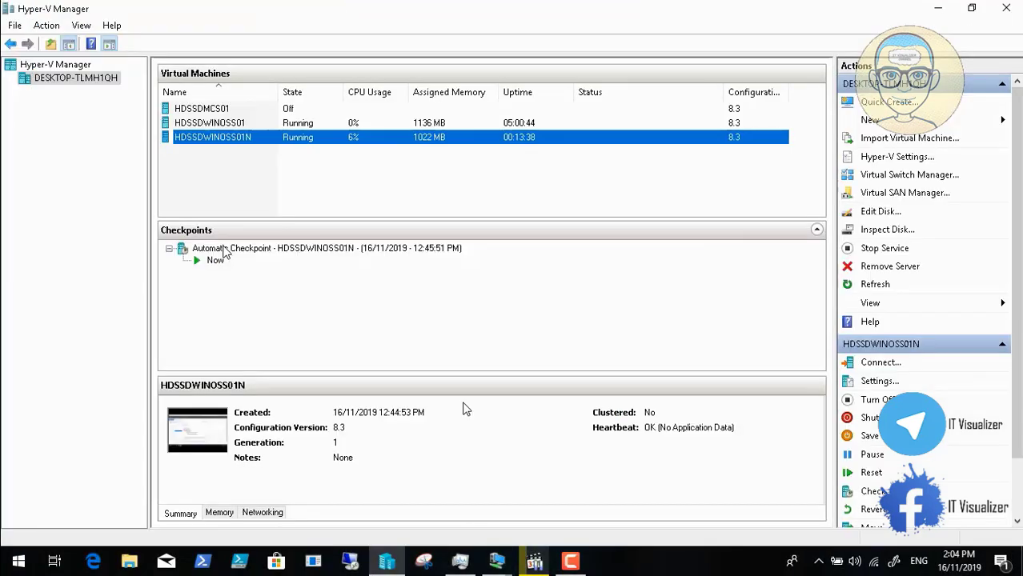
Step: Bring up the HDSSDWINOSS01 VM console from the open connection windows on the taskbar
left_click(569, 563)
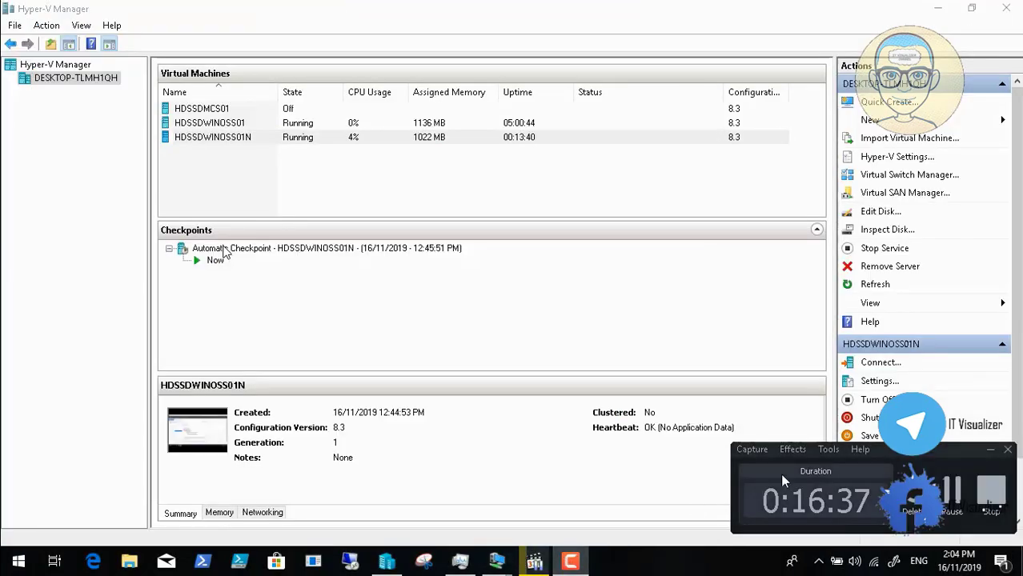
left_click(958, 496)
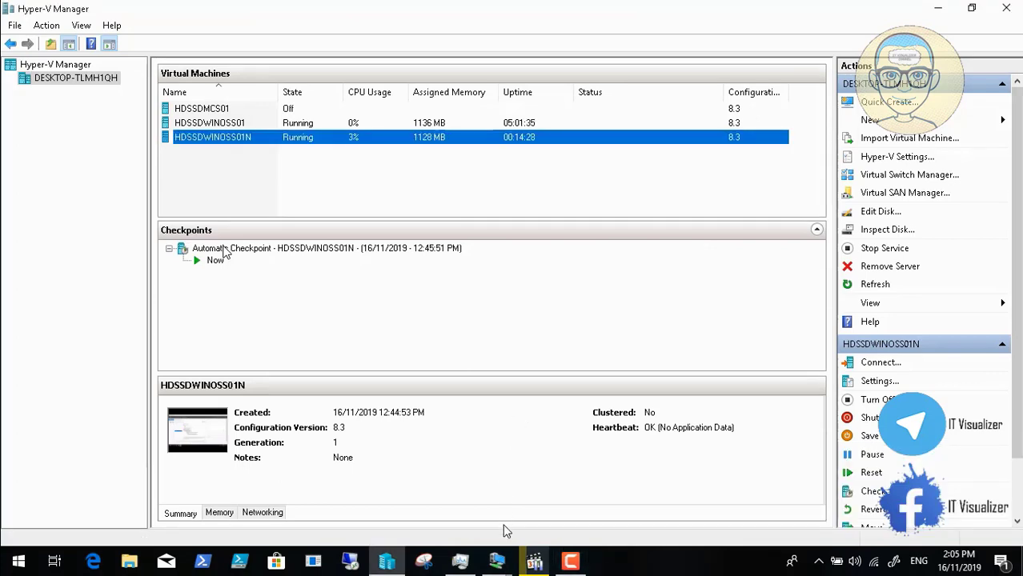
left_click(497, 565)
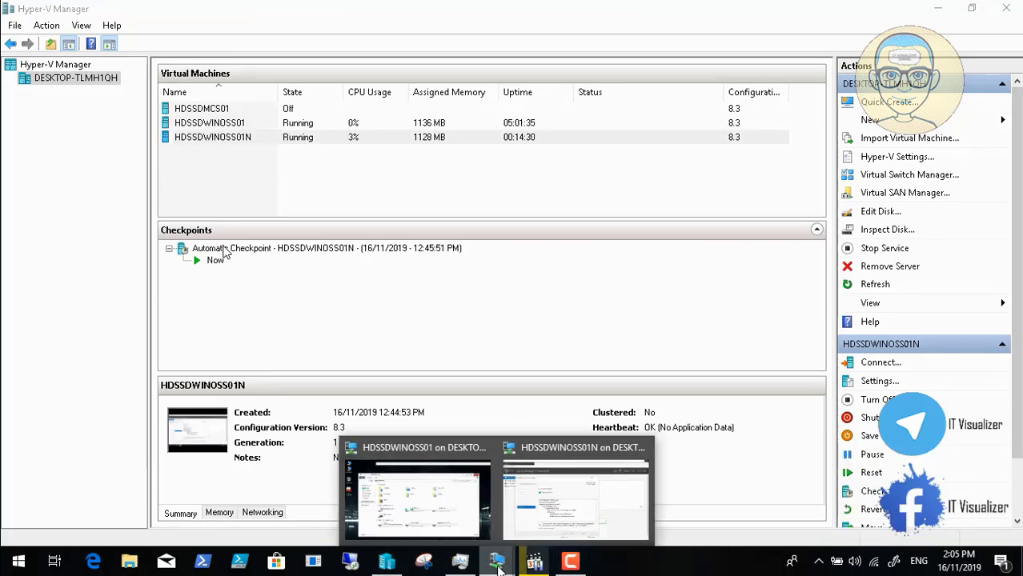
left_click(406, 496)
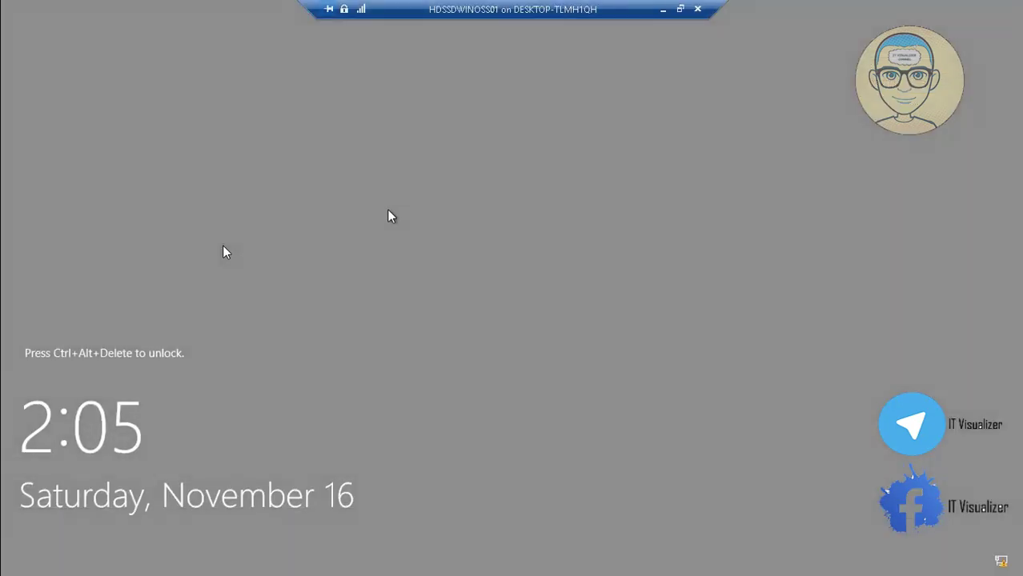
Step: Send Ctrl+Alt+Delete, return the console to full screen, and dismiss the ENCOM MainFrame legal notice
left_click(681, 8)
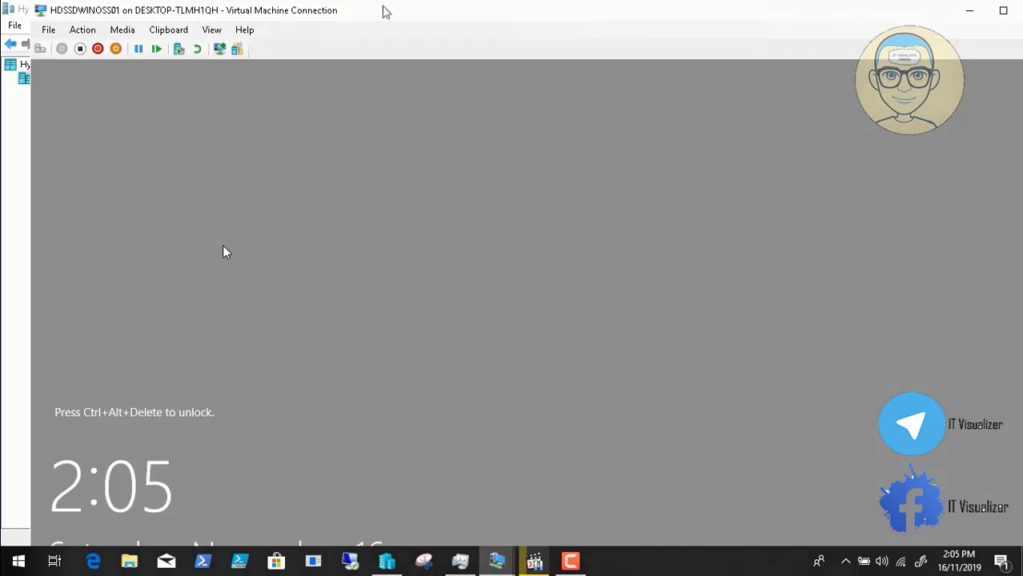
left_click(40, 49)
left_click(212, 30)
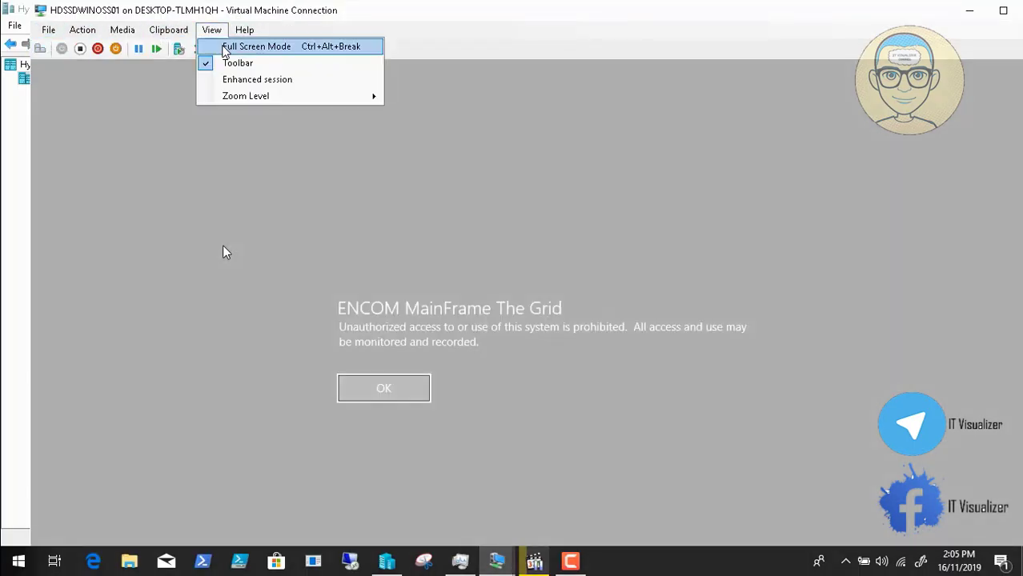
left_click(225, 48)
left_click(353, 337)
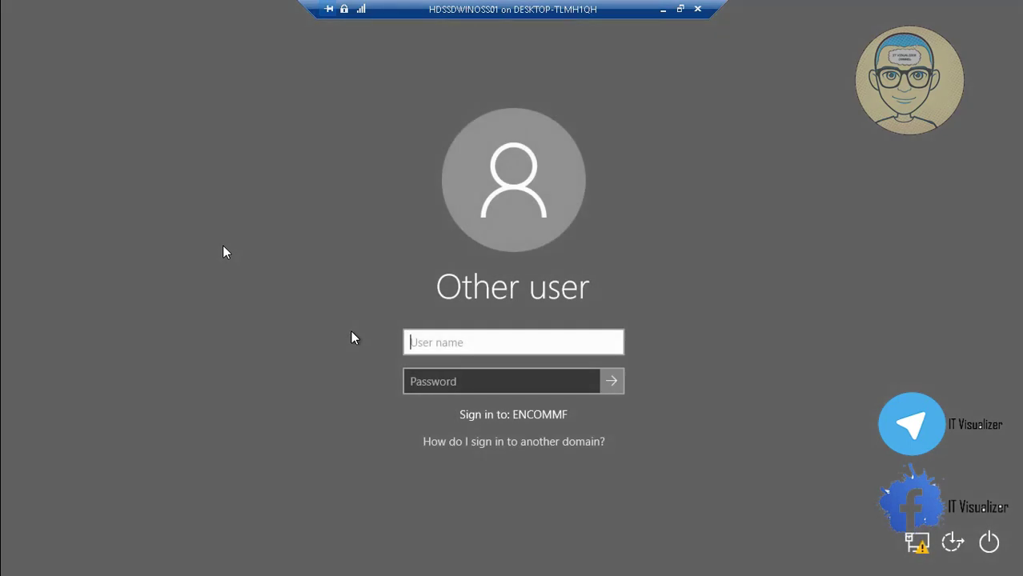
Step: Sign in to the ENCOMMF domain on HDSSDWINOSS01 with the user's account name and password
type("krao")
key("Tab")
type("******")
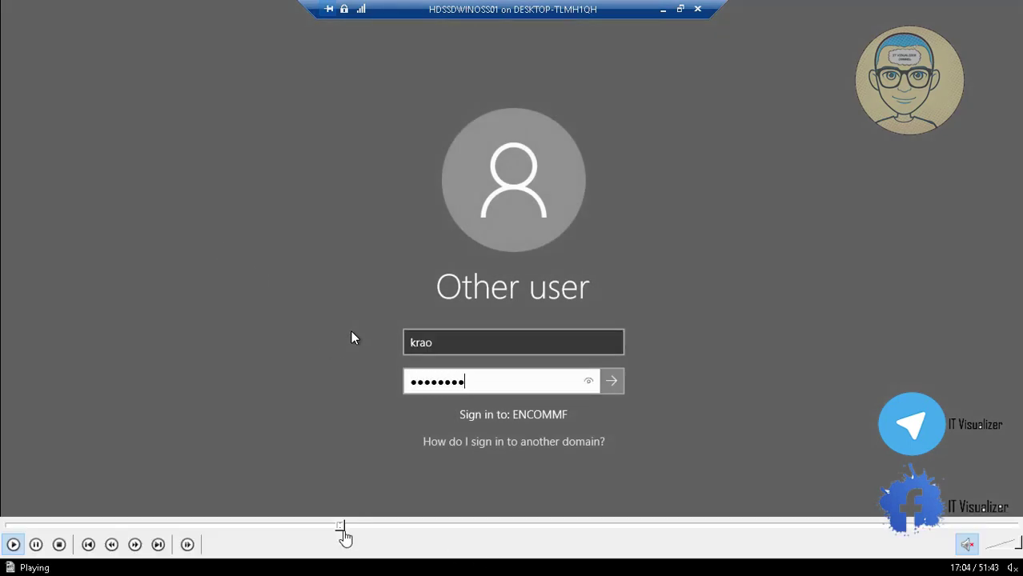
left_click(344, 525)
left_click(350, 525)
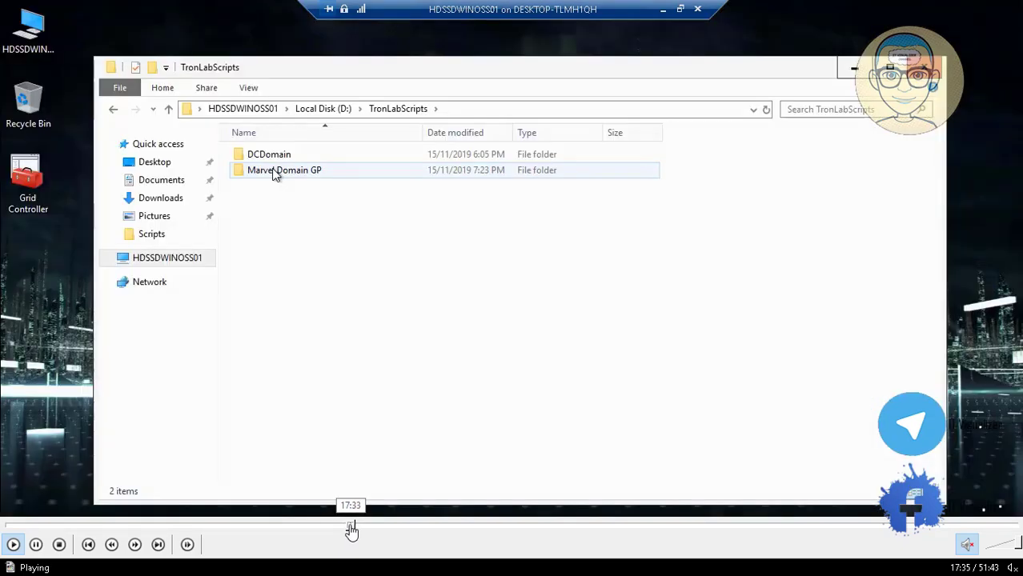
left_click(348, 525)
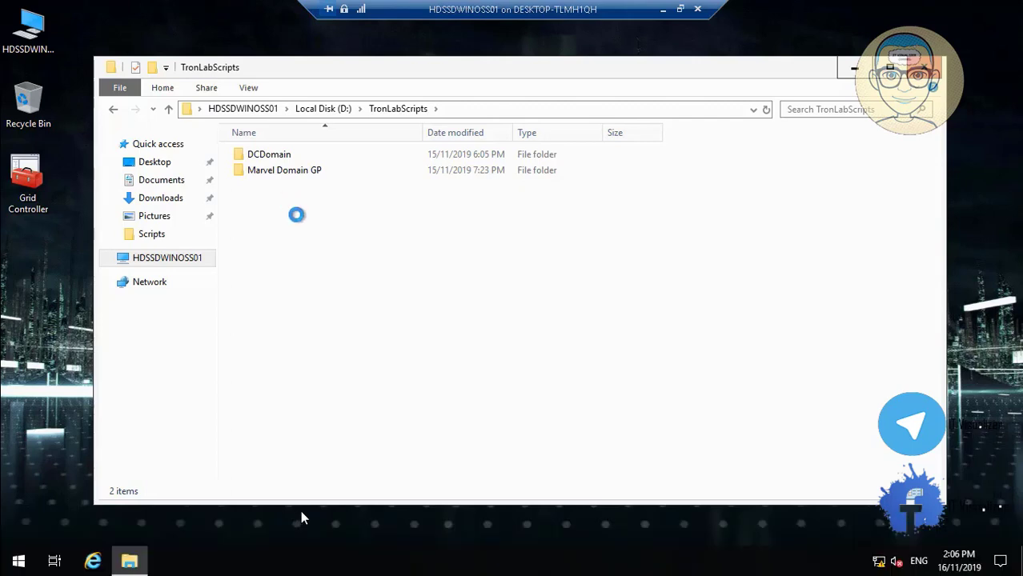
left_click(347, 526)
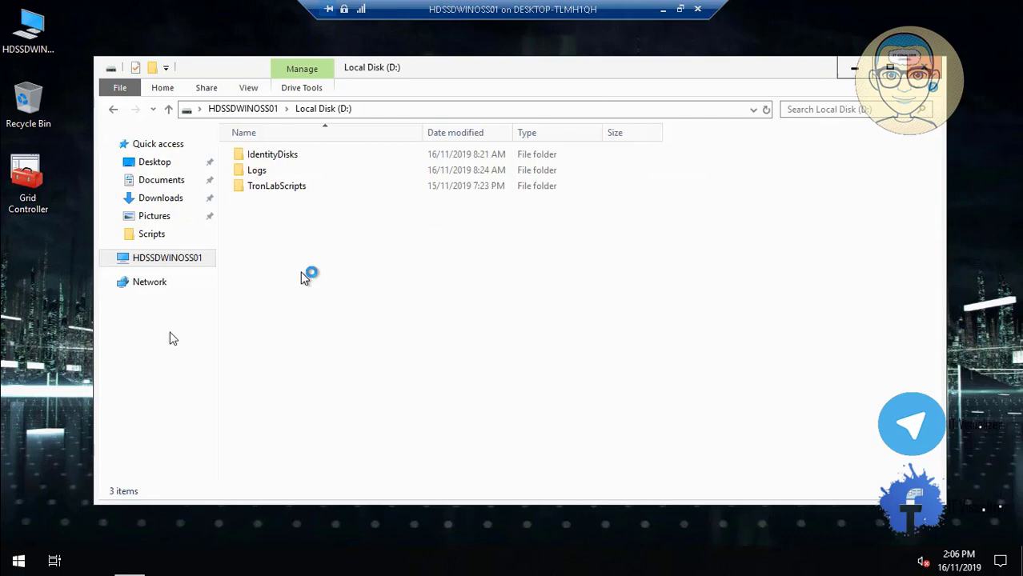
Step: Create a folder named 'Tron Domain GP' in D:\TronLabScripts and close File Explorer
left_click(13, 545)
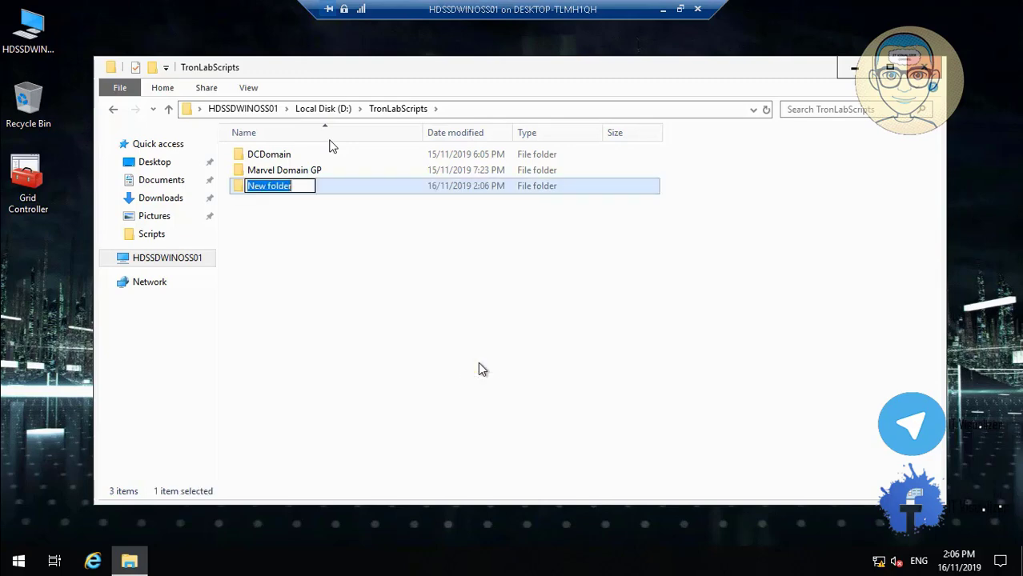
key("BackSpace")
type("Tron ")
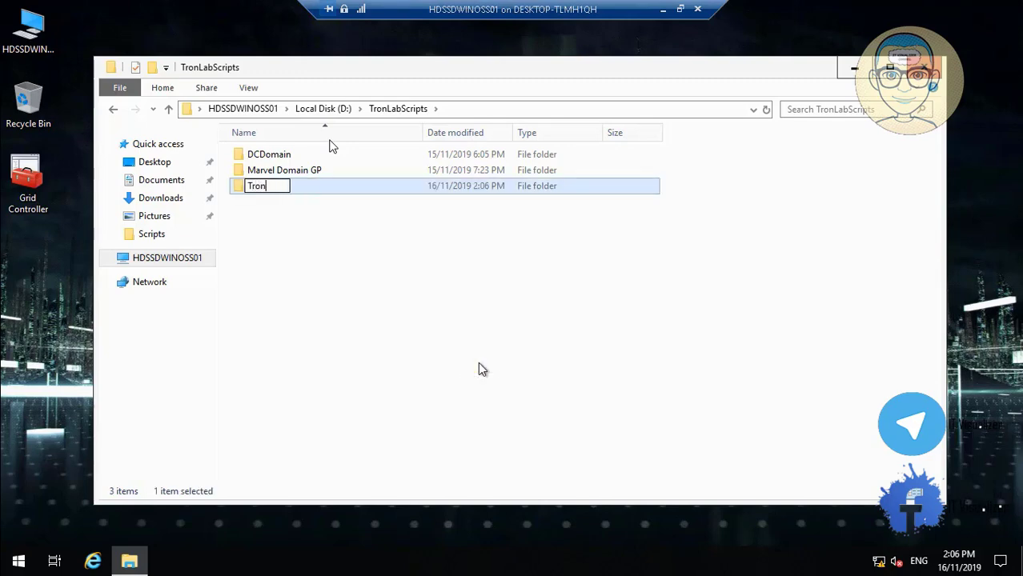
type("DOmain")
key("BackSpace")
key("BackSpace")
key("BackSpace")
key("BackSpace")
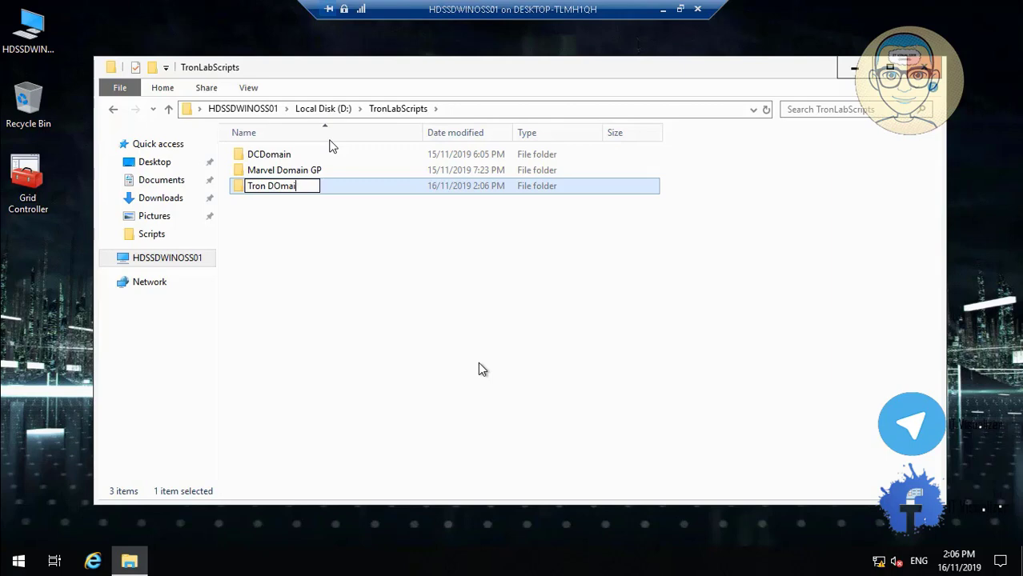
key("BackSpace")
type("omain GP")
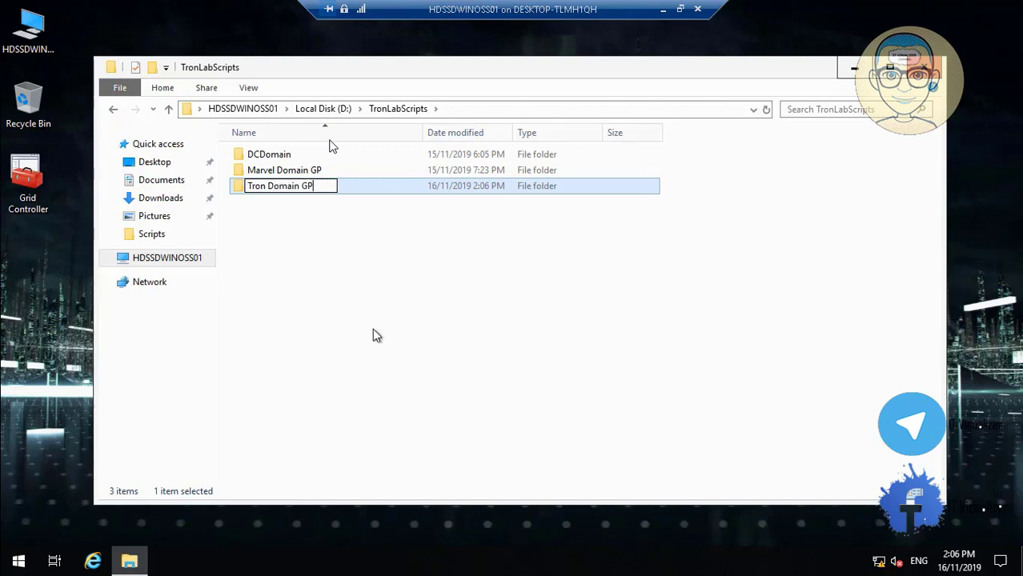
key("Return")
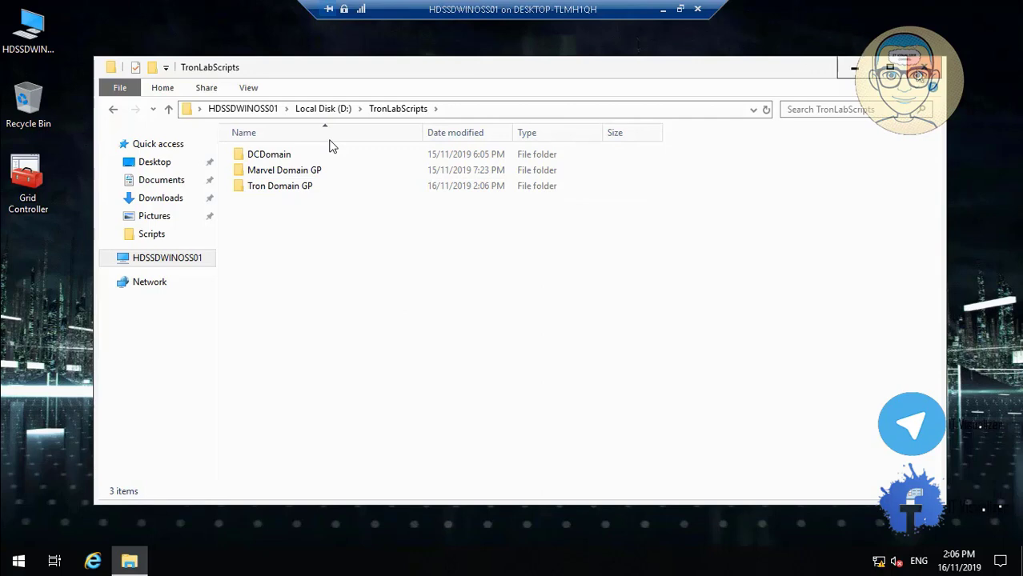
key("alt+F4")
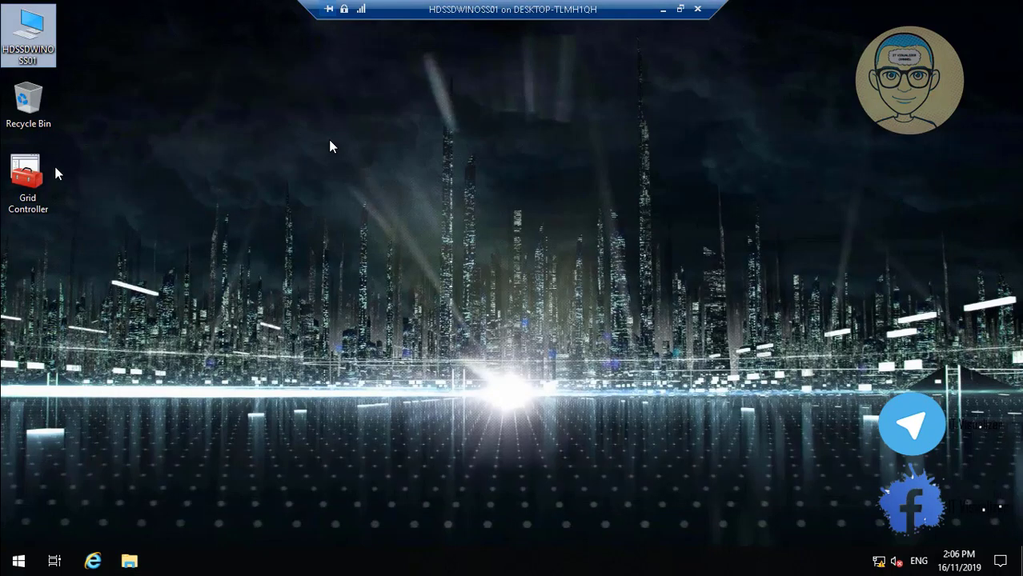
Step: In Grid Controller, expand ENCOMMF.LOCAL's Group Policy Objects and choose Back Up on Advance Users Group Policy
left_click(31, 181)
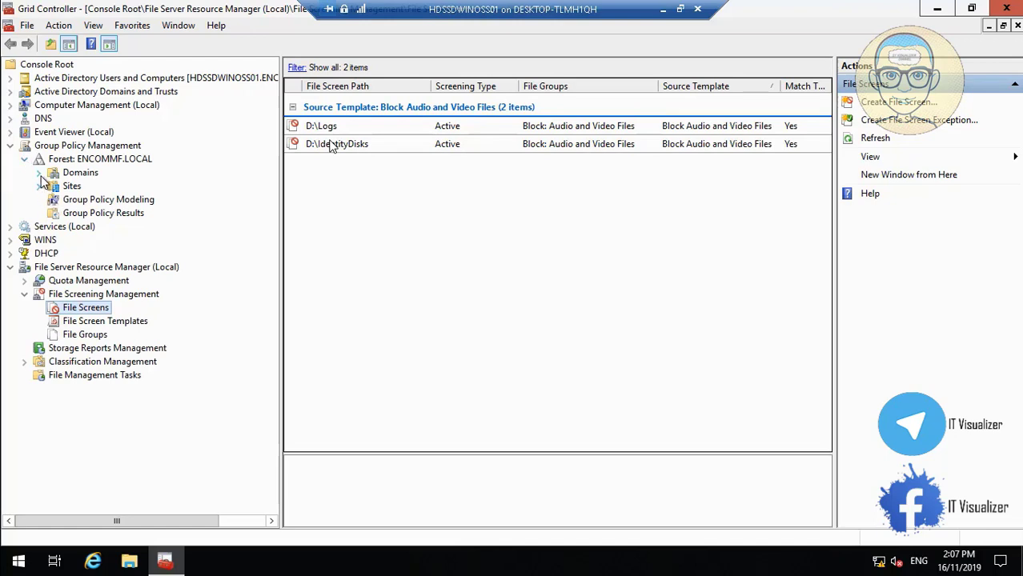
left_click(39, 172)
left_click(53, 186)
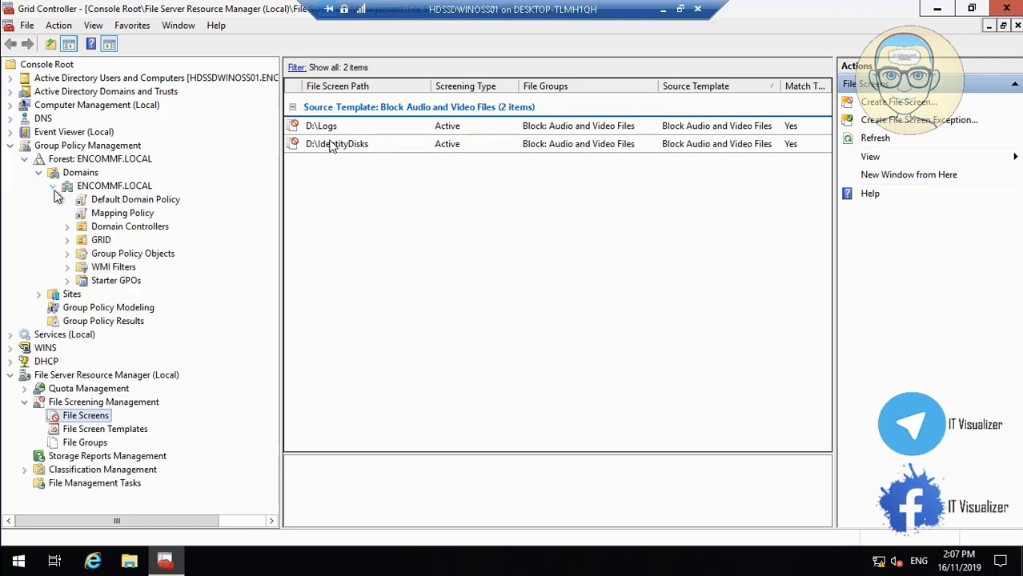
left_click(68, 253)
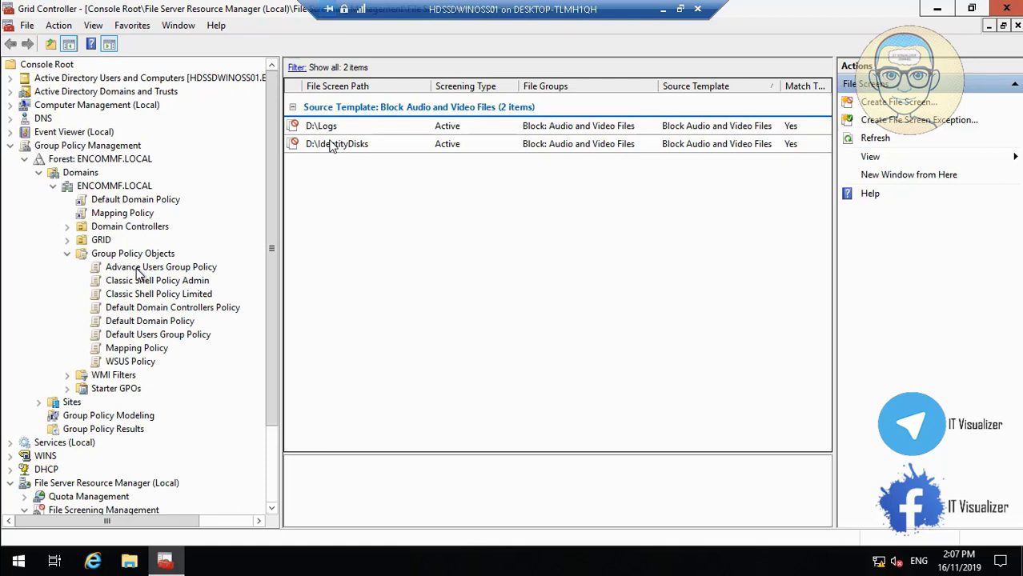
left_click(139, 274)
right_click(139, 275)
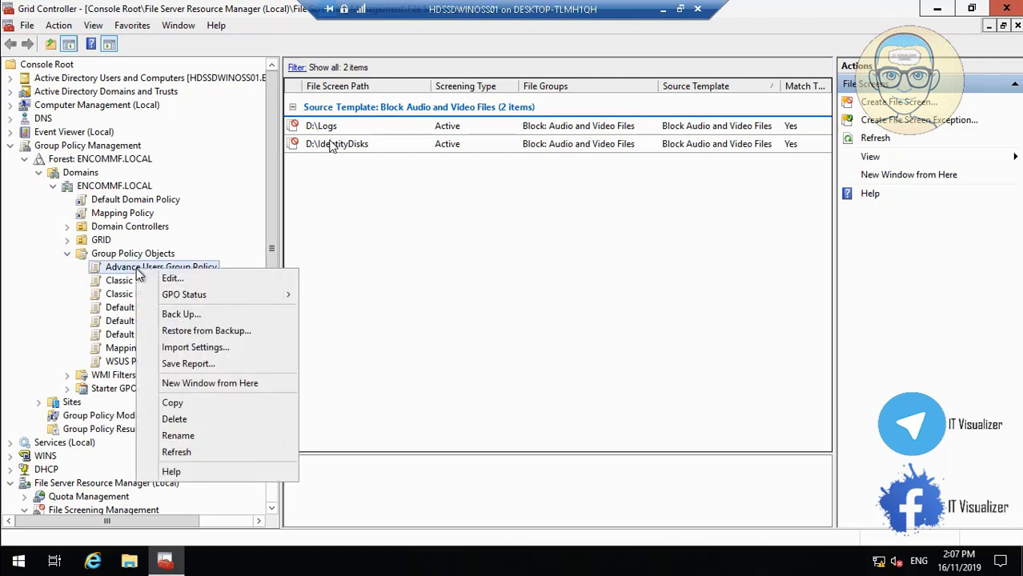
left_click(184, 315)
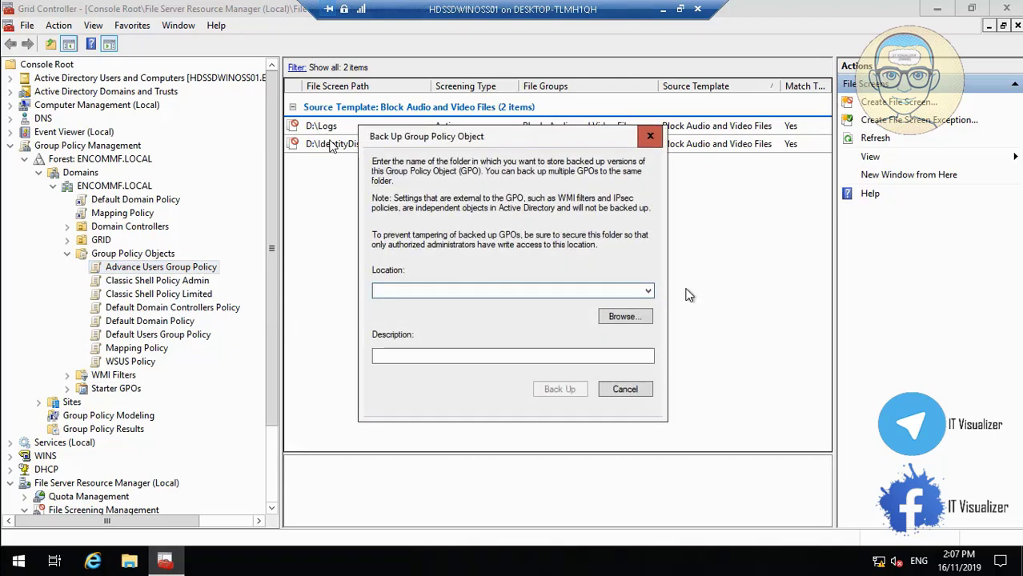
Step: Back up the GPO to D:\TronLabScripts\Tron Domain GP with an 'Advance…' description
left_click(634, 317)
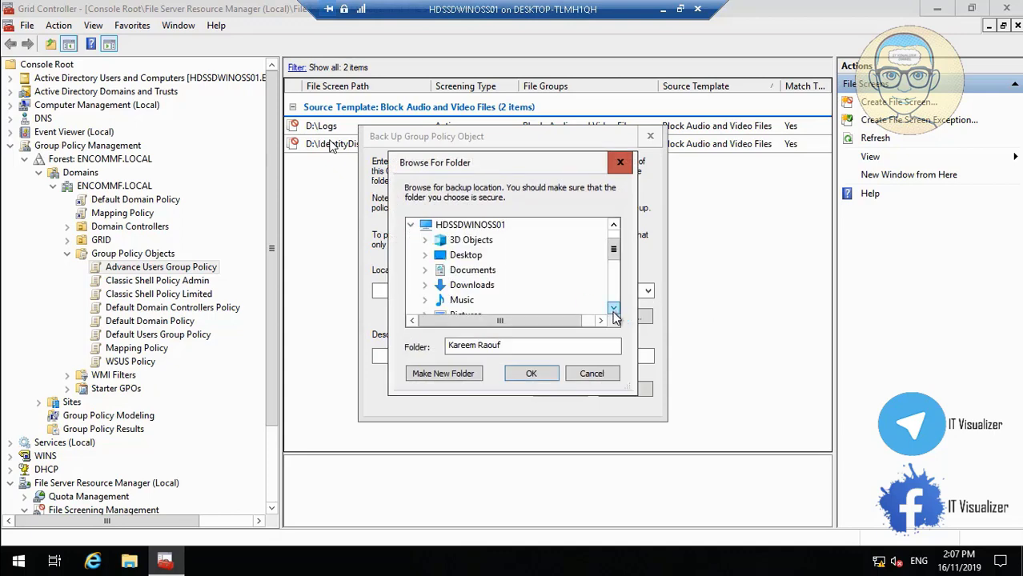
left_click(614, 310)
left_click(614, 309)
left_click(614, 310)
left_click(613, 310)
left_click(614, 309)
left_click(614, 310)
left_click(614, 309)
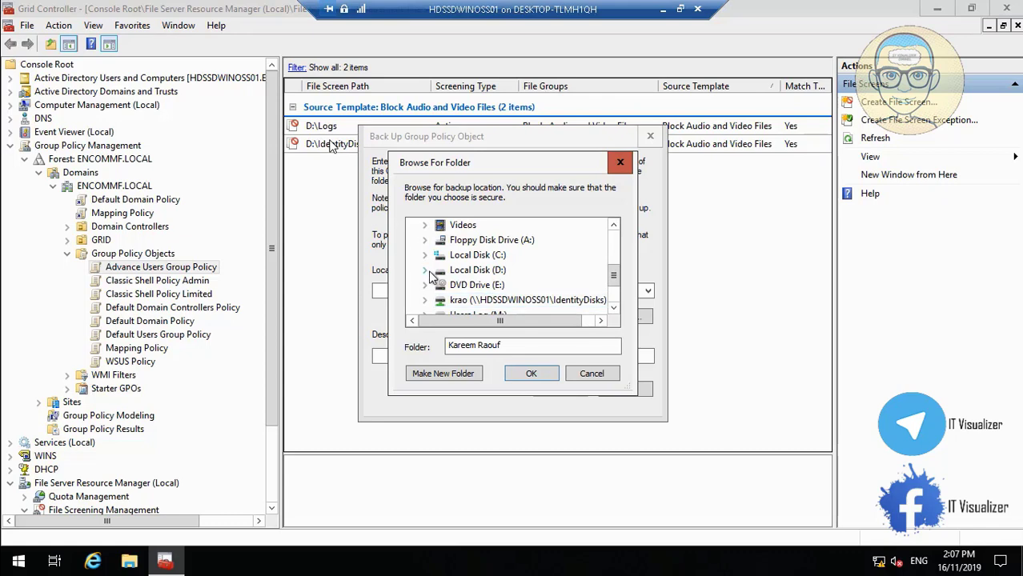
left_click(426, 270)
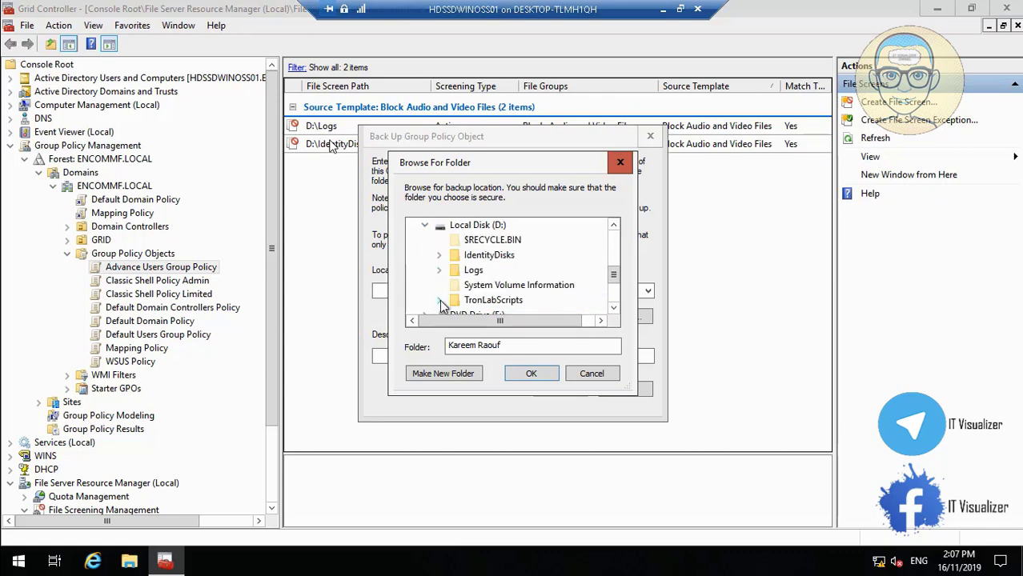
left_click(439, 301)
left_click(508, 301)
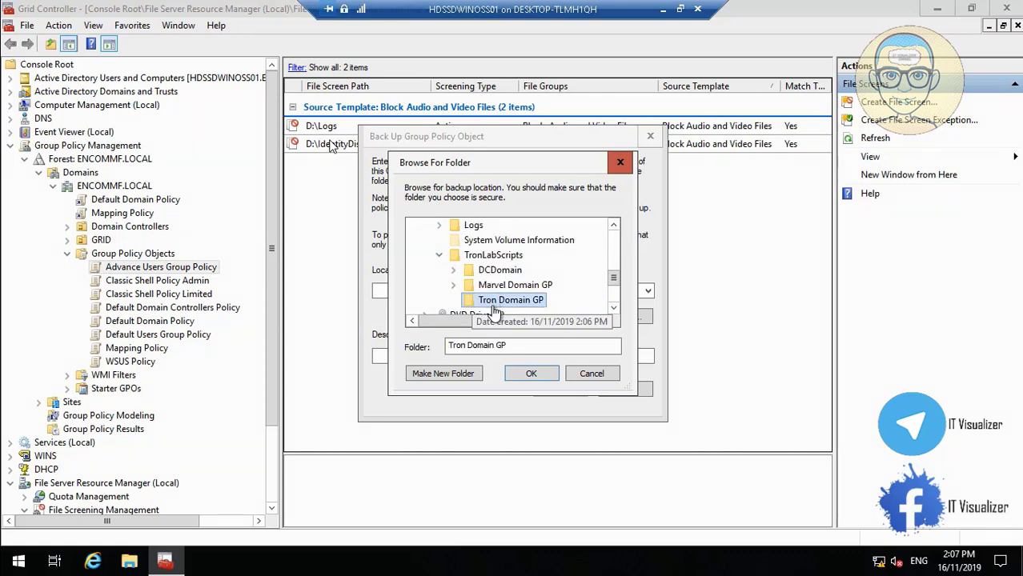
left_click(530, 372)
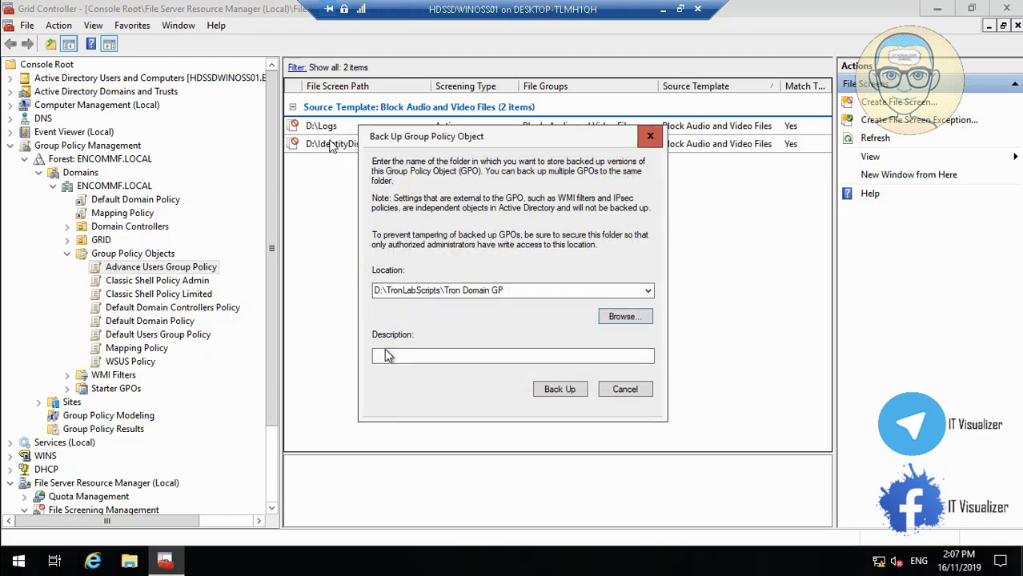
type("A")
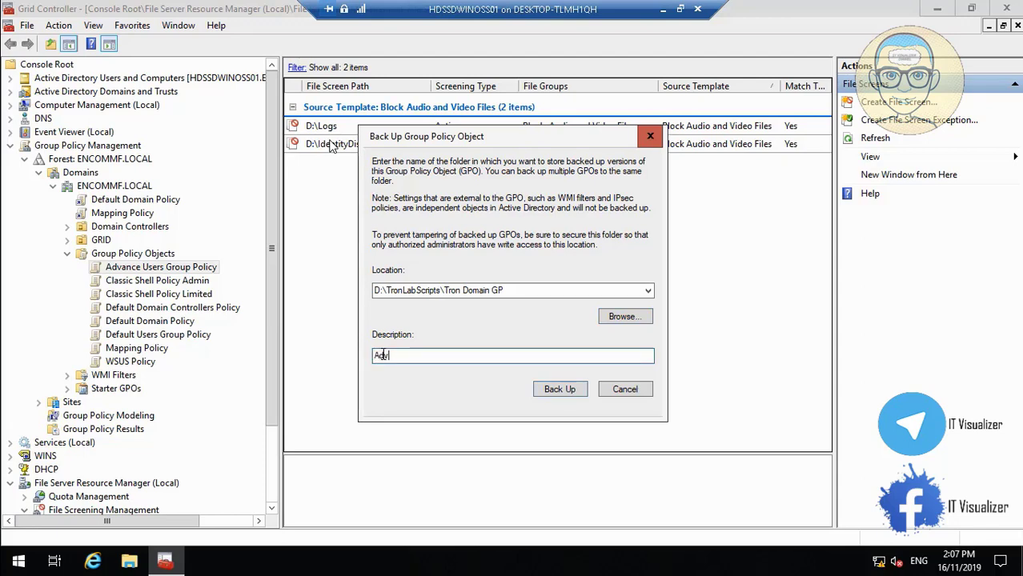
type("dvanced Users Group Policy")
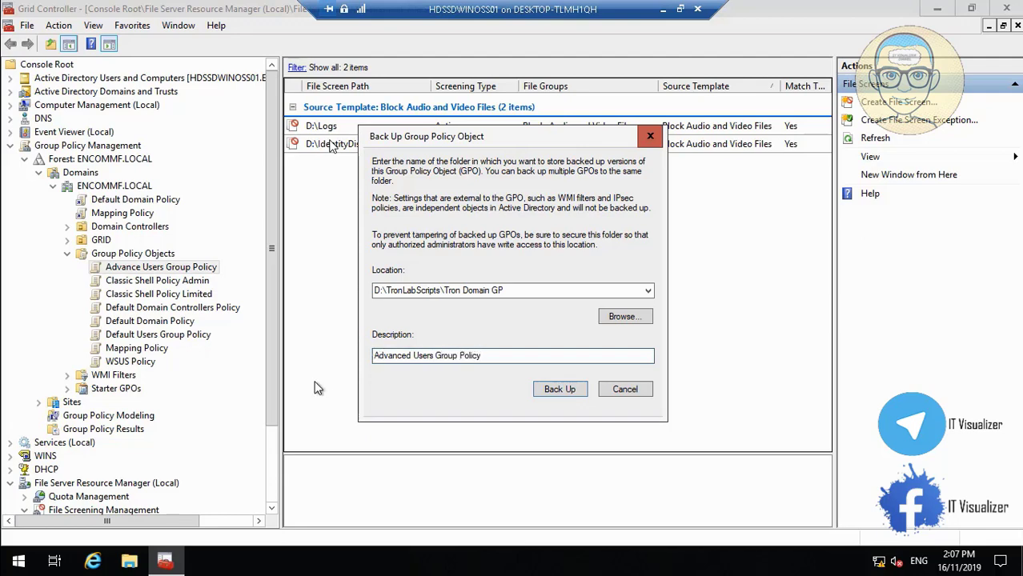
left_click_drag(516, 357, 333, 360)
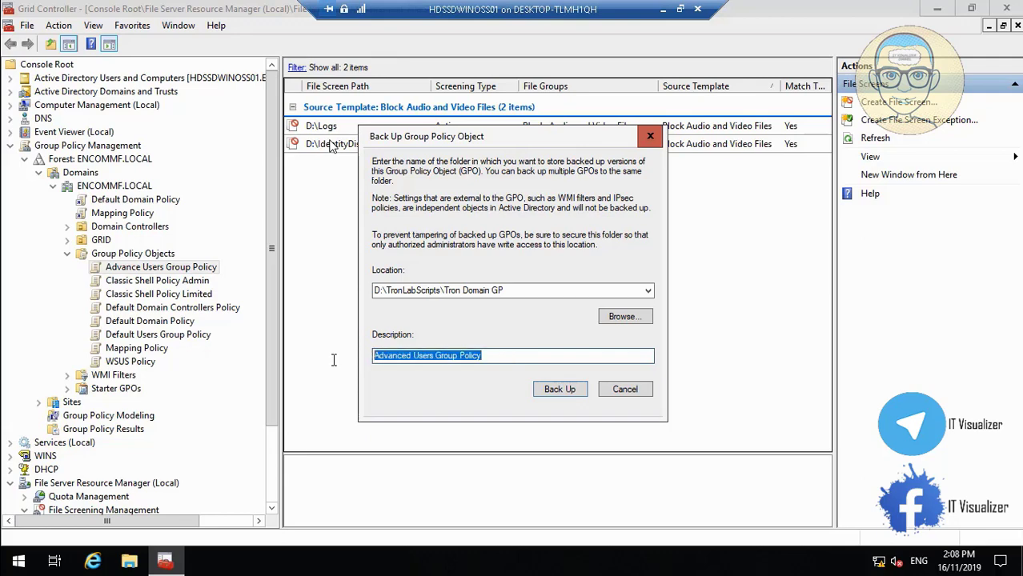
left_click(572, 392)
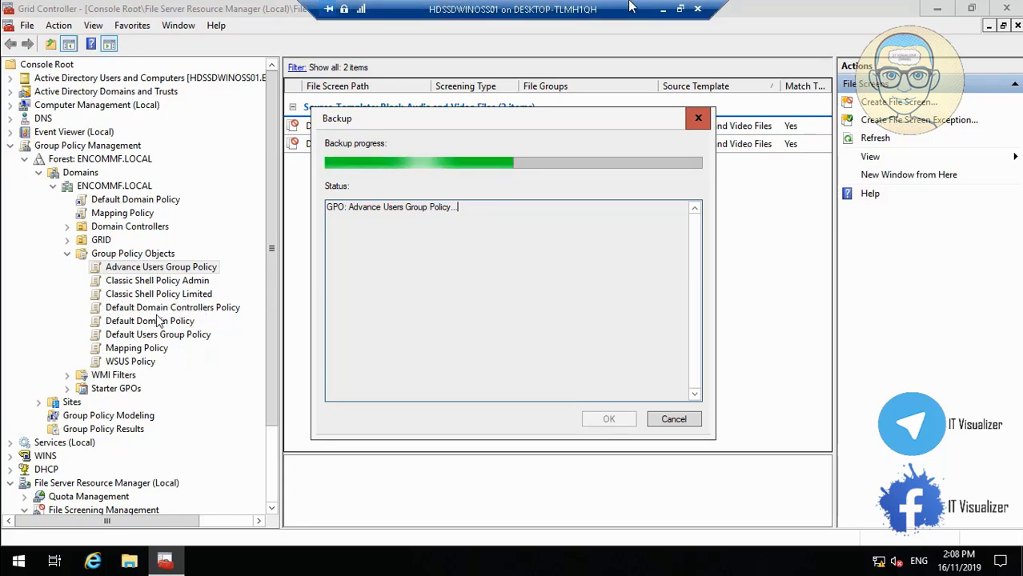
Step: Check the second VM's AD DS role installation progress, then return to Hyper-V Manager
left_click(662, 9)
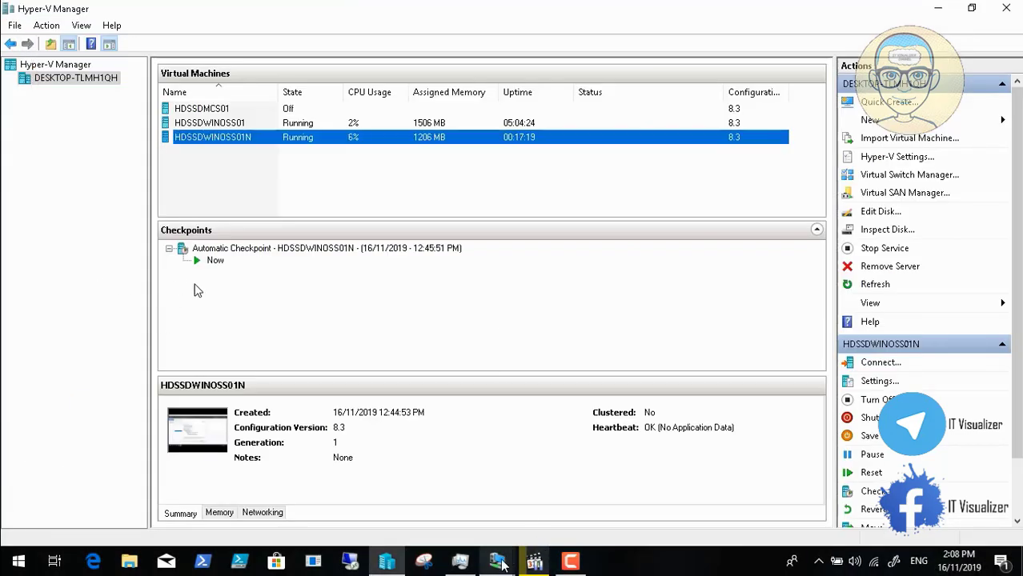
mouse_move(496, 561)
left_click(569, 504)
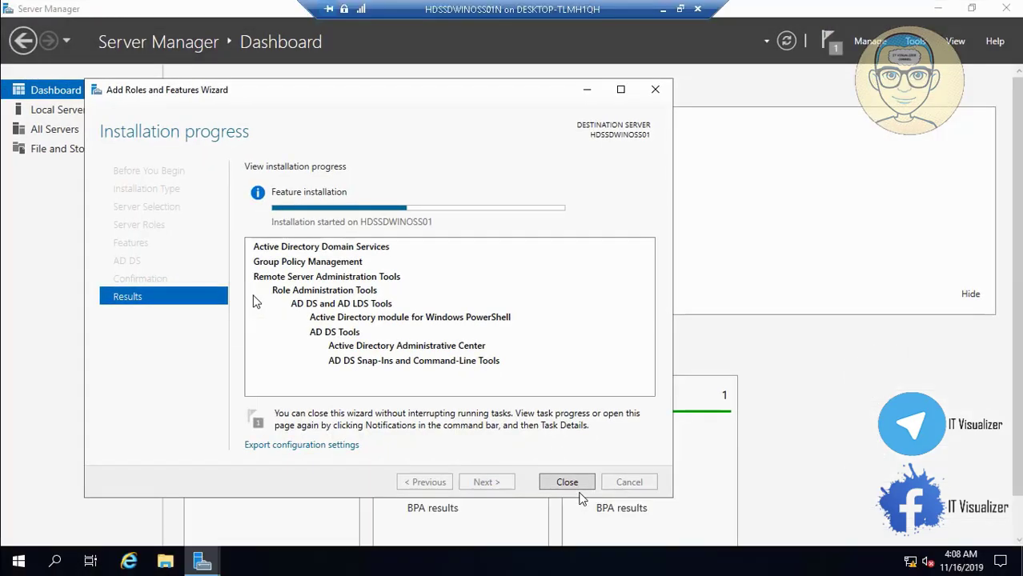
left_click(662, 9)
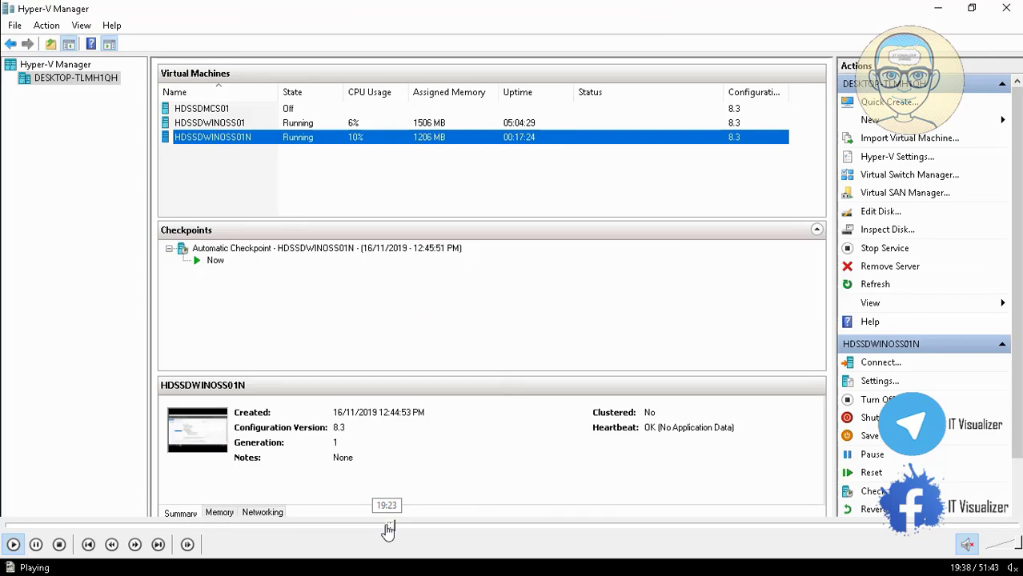
left_click(388, 527)
left_click(35, 545)
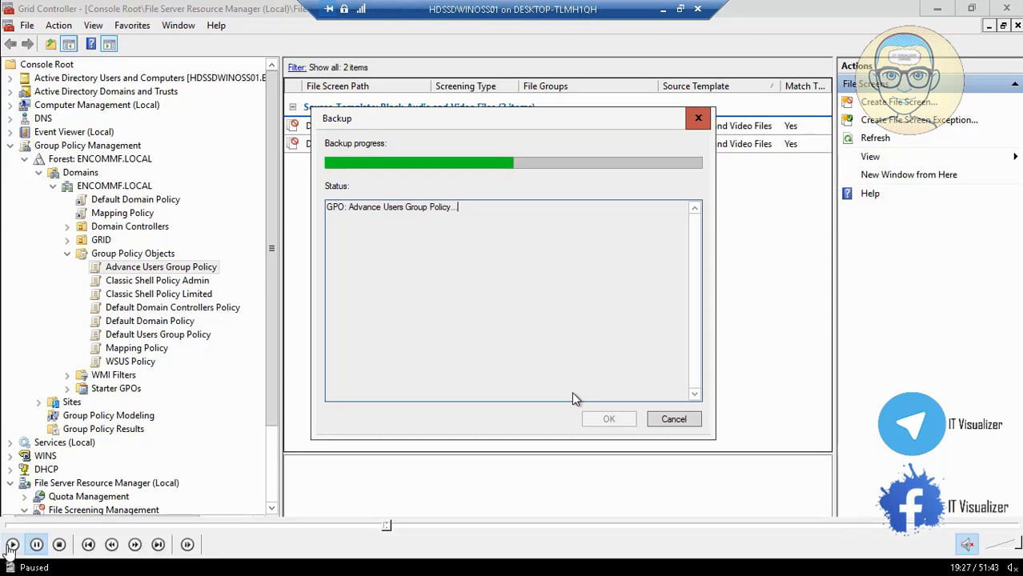
Step: Switch between the HDSSDWINOSS01 and HDSSDWINOSS01N sessions while the Advance Users Group Policy backup runs
left_click(12, 545)
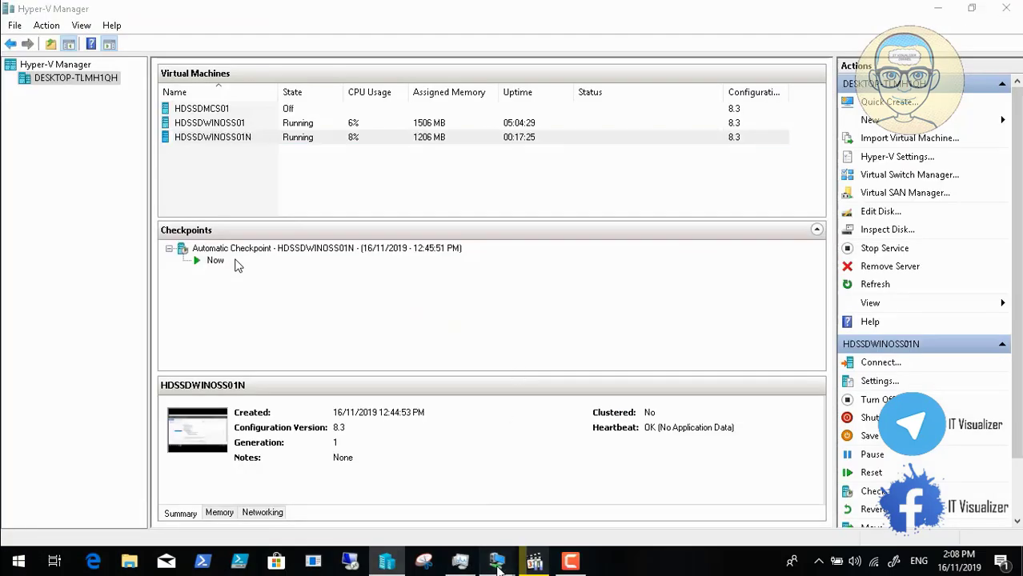
mouse_move(496, 564)
left_click(401, 496)
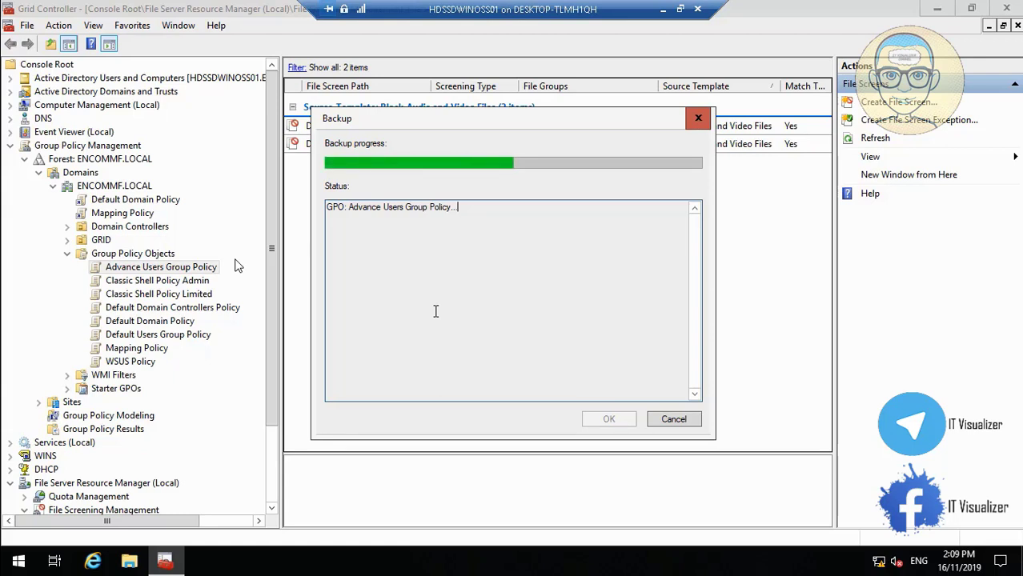
left_click(662, 9)
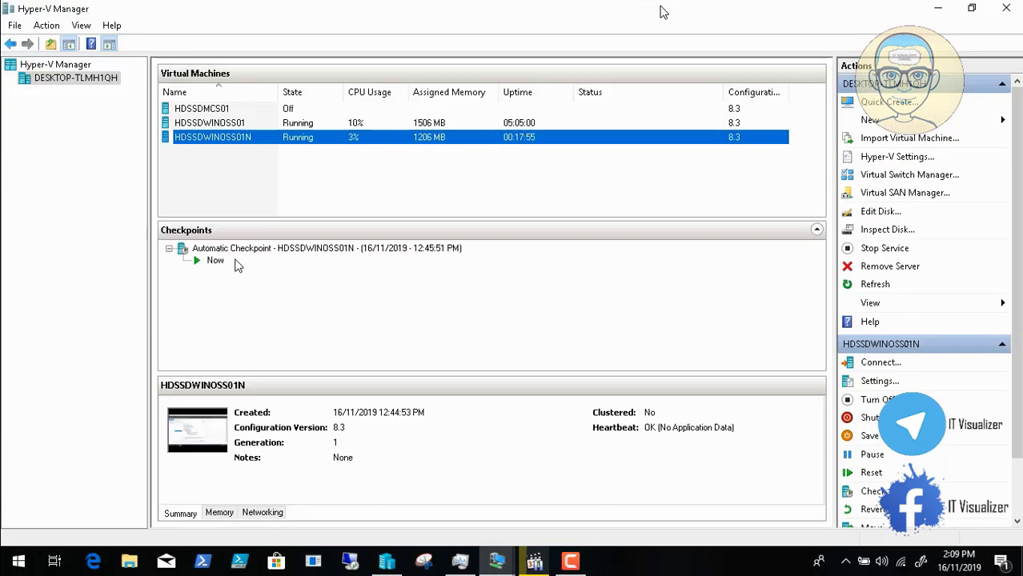
mouse_move(496, 560)
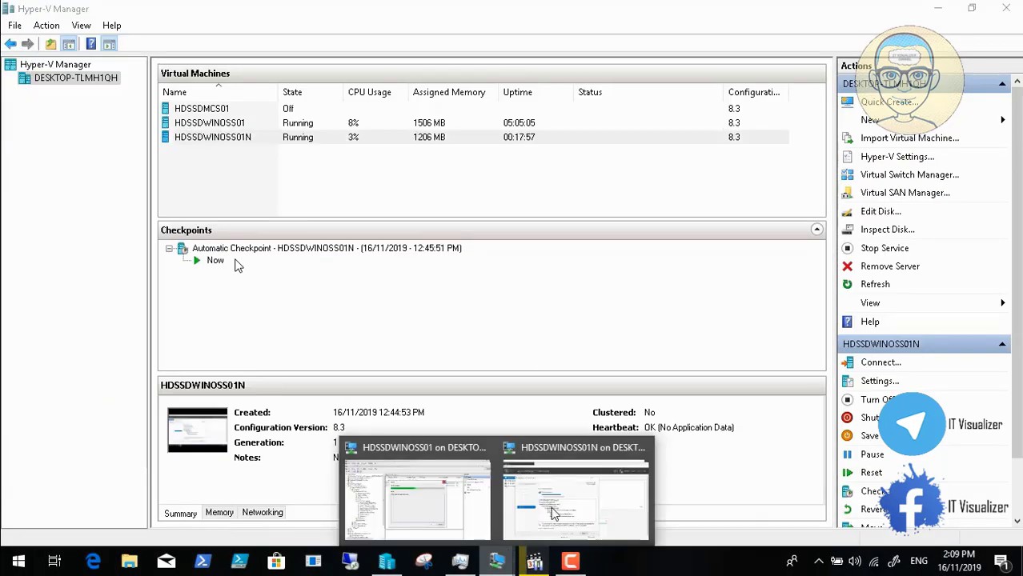
left_click(597, 488)
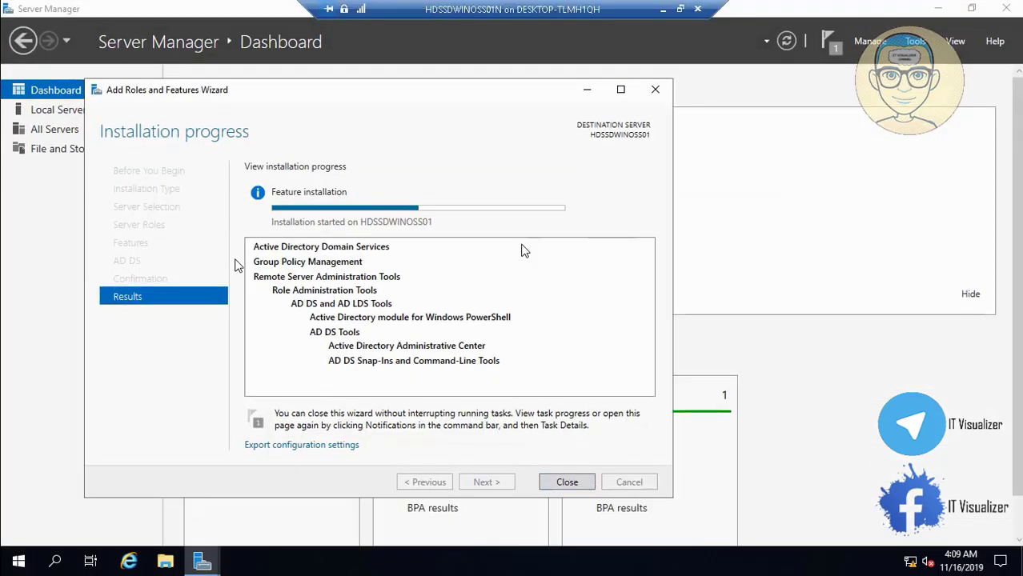
left_click(663, 8)
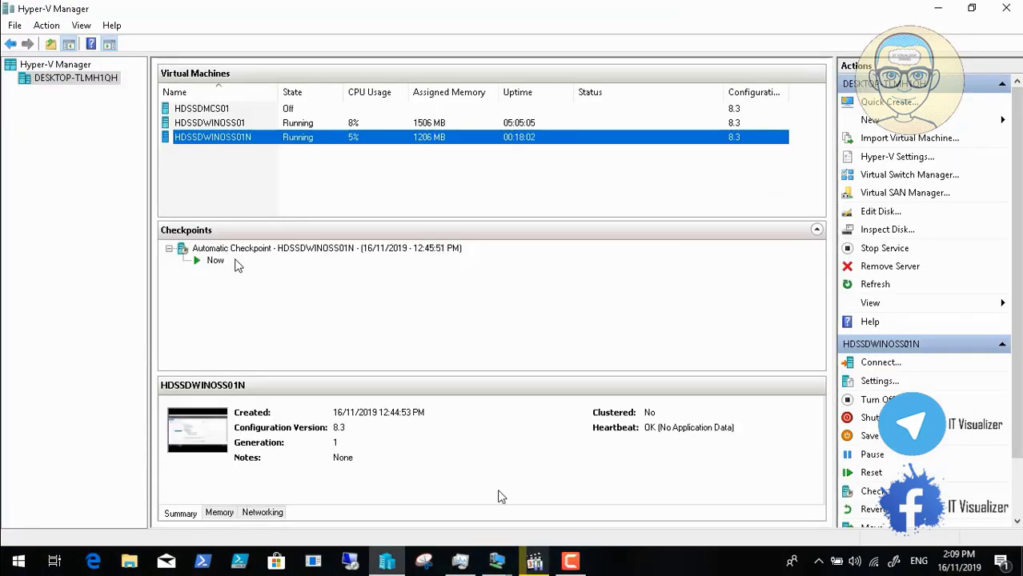
mouse_move(503, 569)
left_click(424, 496)
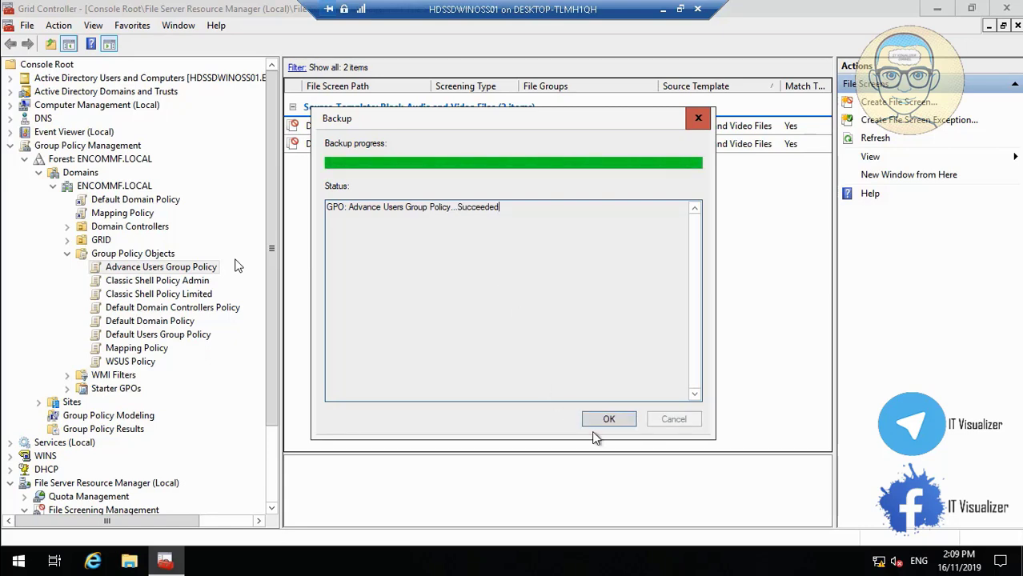
Step: Close the finished backup report and copy the Classic Shell Policy Admin name, leaving it unchanged
left_click(616, 419)
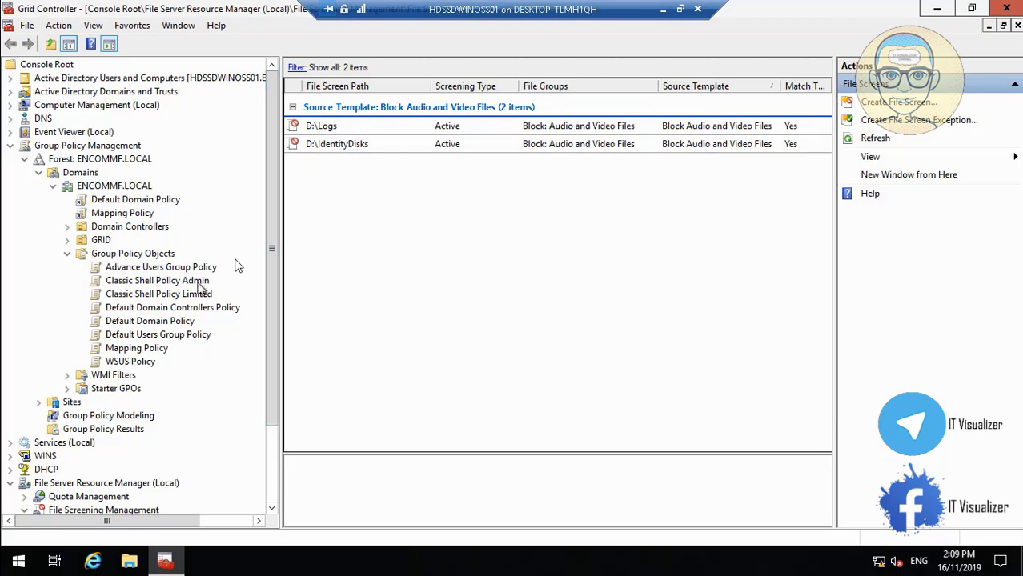
right_click(177, 283)
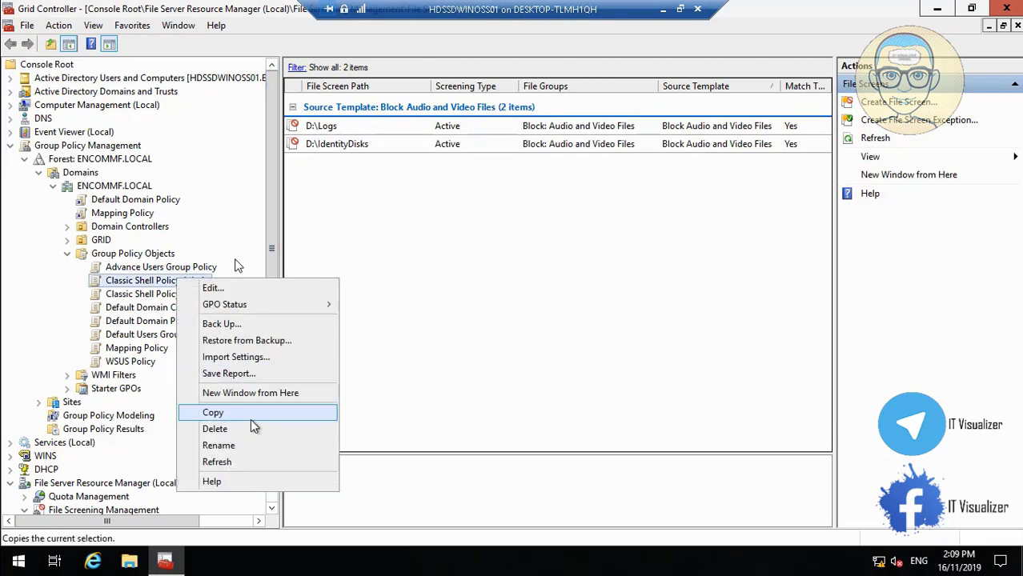
left_click(255, 445)
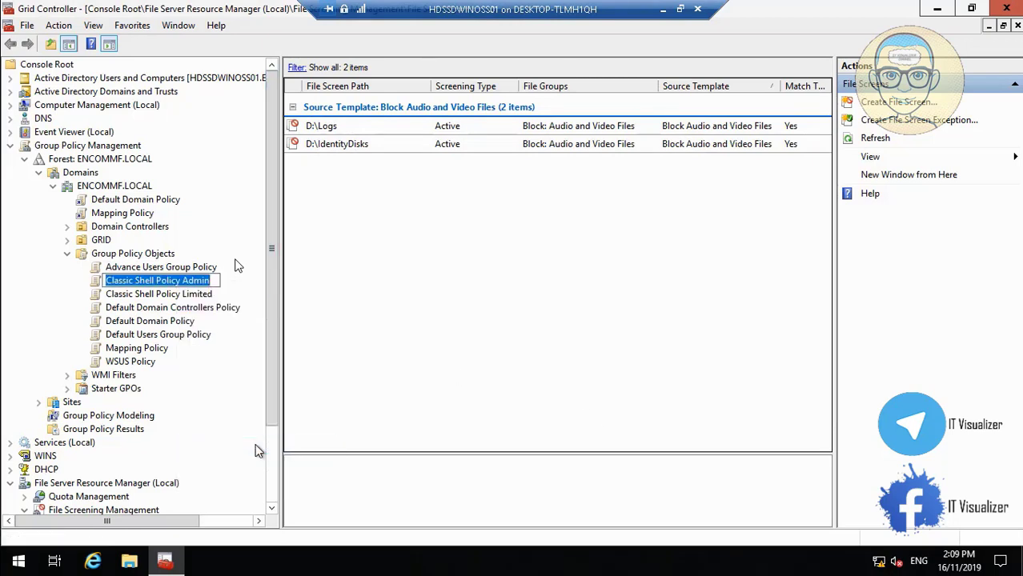
key("Return")
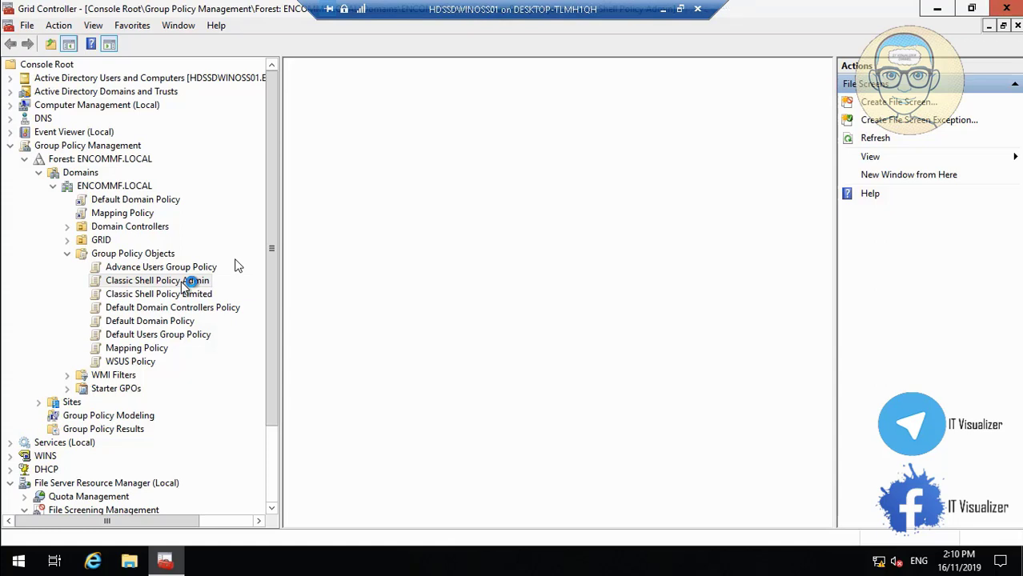
Step: Back up Classic Shell Policy Admin, pasting its name as the backup description
right_click(184, 283)
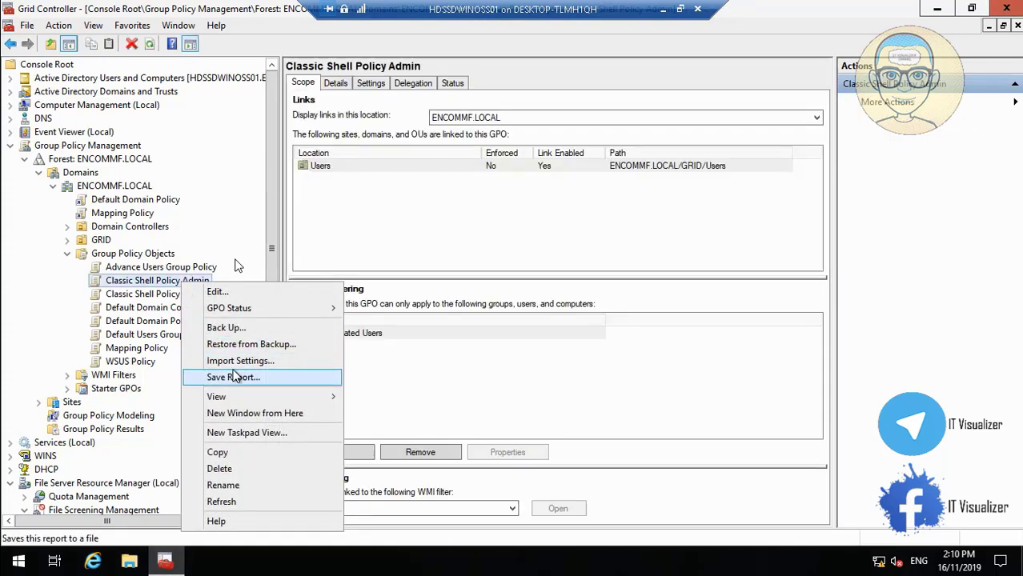
left_click(255, 333)
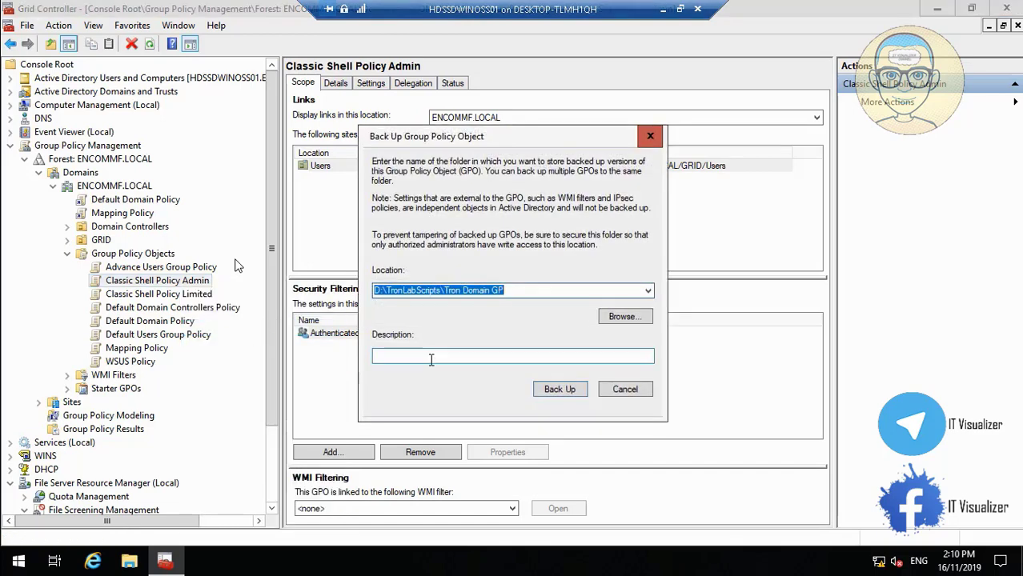
left_click(429, 357)
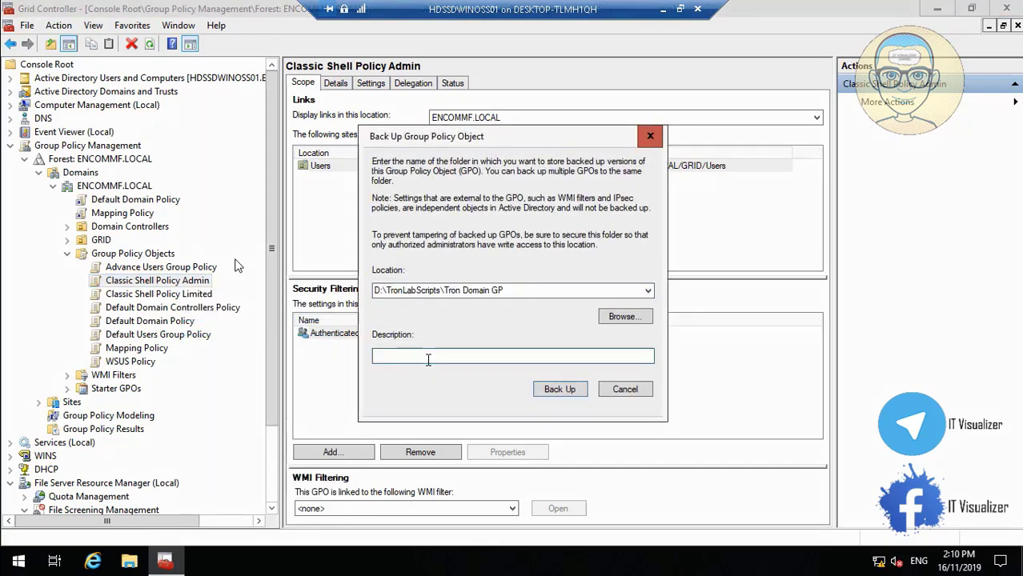
type("Classic Shell Policy Admin")
left_click(566, 391)
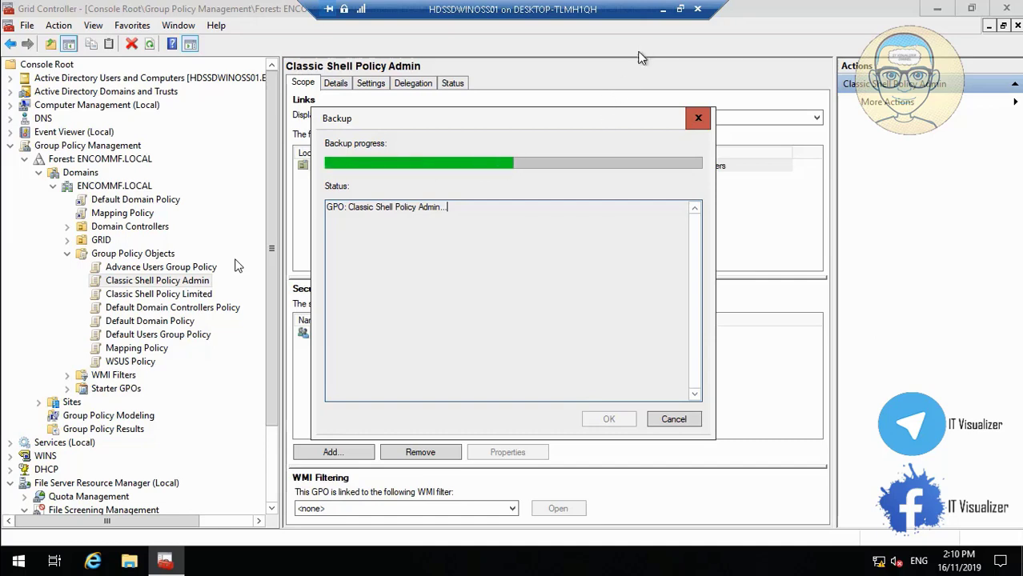
Step: Glance at the HDSSDWINOSS01N session during the backup, then close the succeeded backup report
left_click(662, 8)
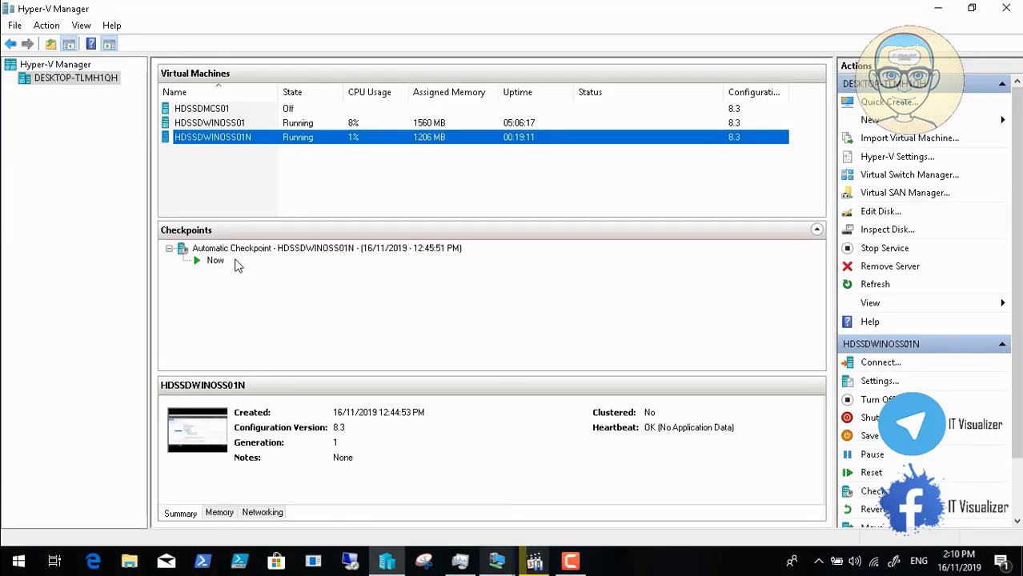
left_click(498, 565)
left_click(591, 480)
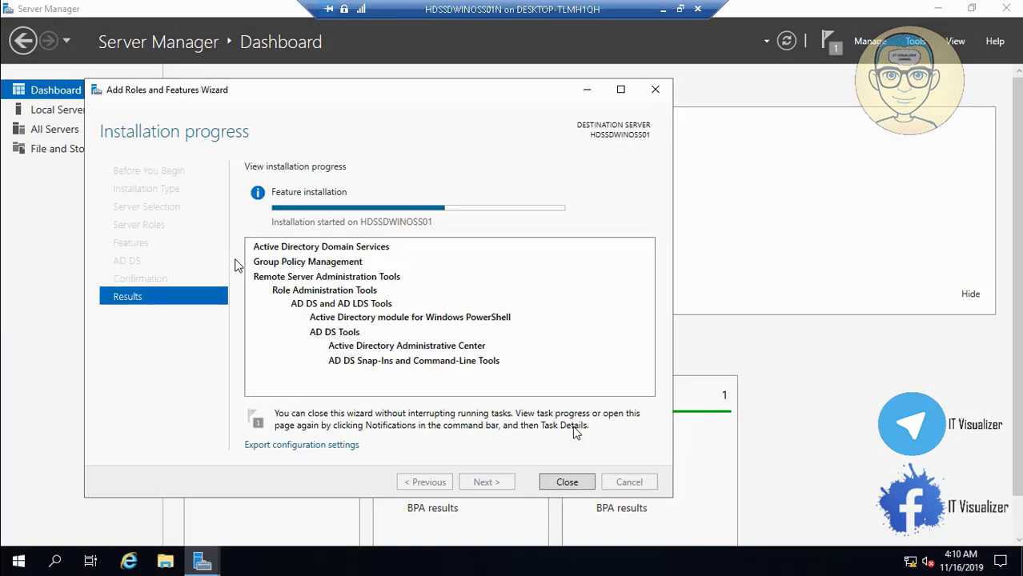
left_click(663, 9)
left_click(496, 560)
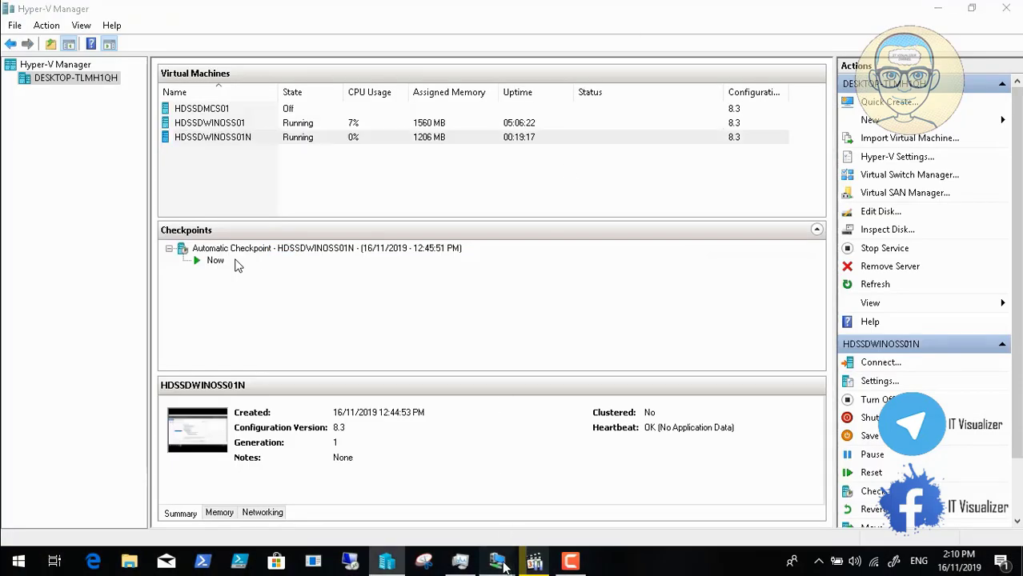
left_click(411, 496)
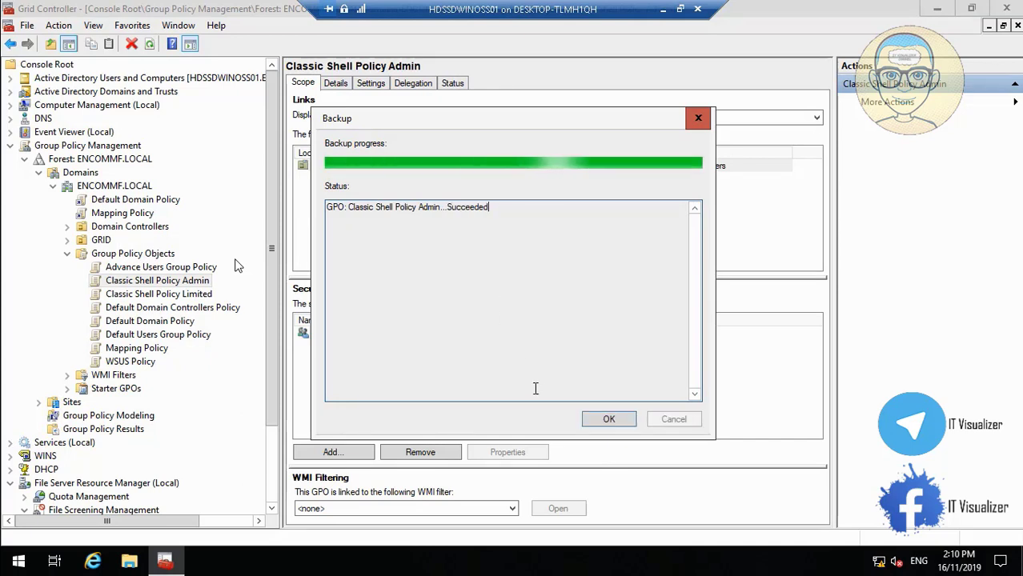
left_click(587, 422)
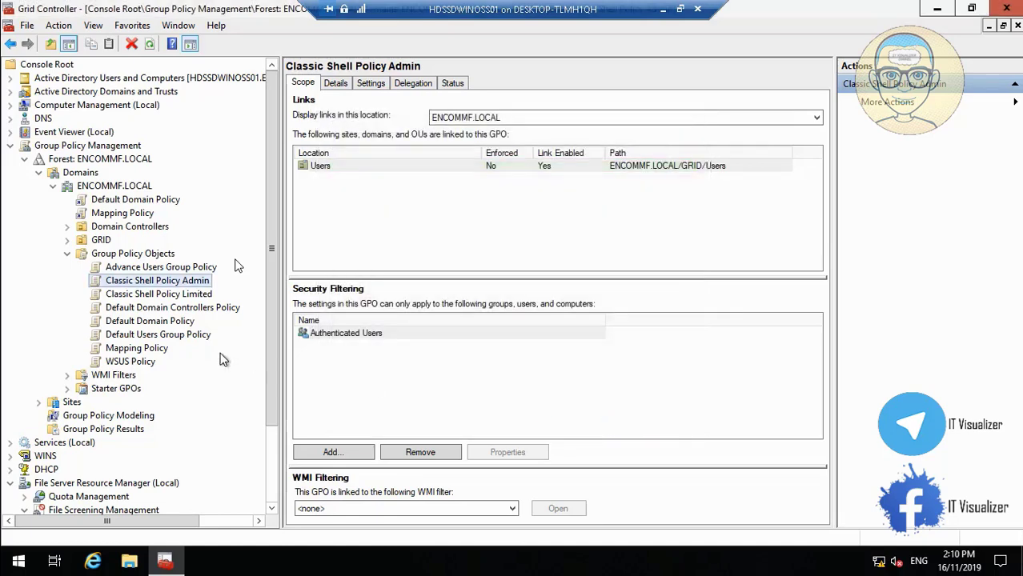
Step: Back up Classic Shell Policy Limited with its pasted name as description, then close the success report
right_click(168, 294)
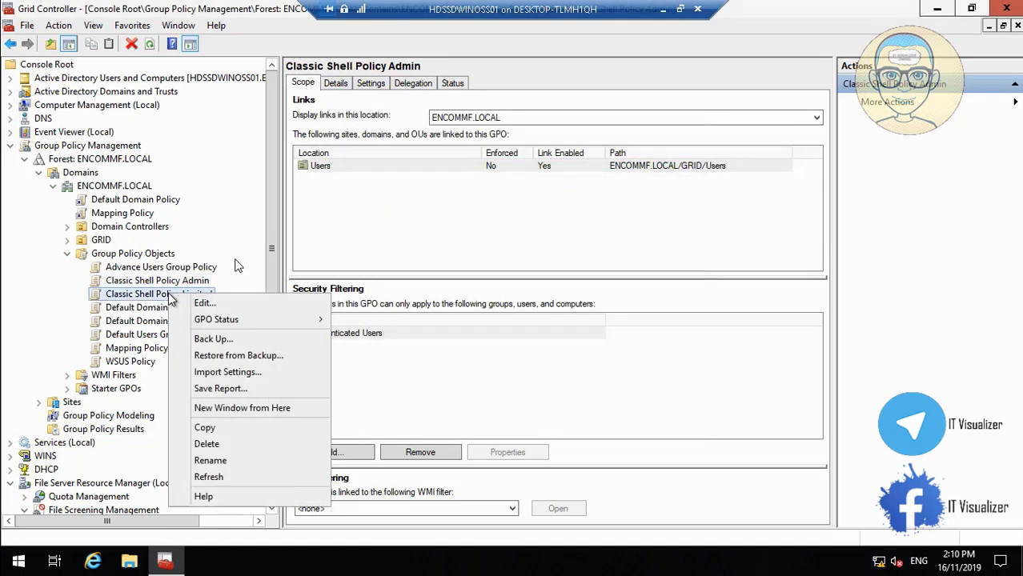
left_click(249, 344)
left_click(454, 354)
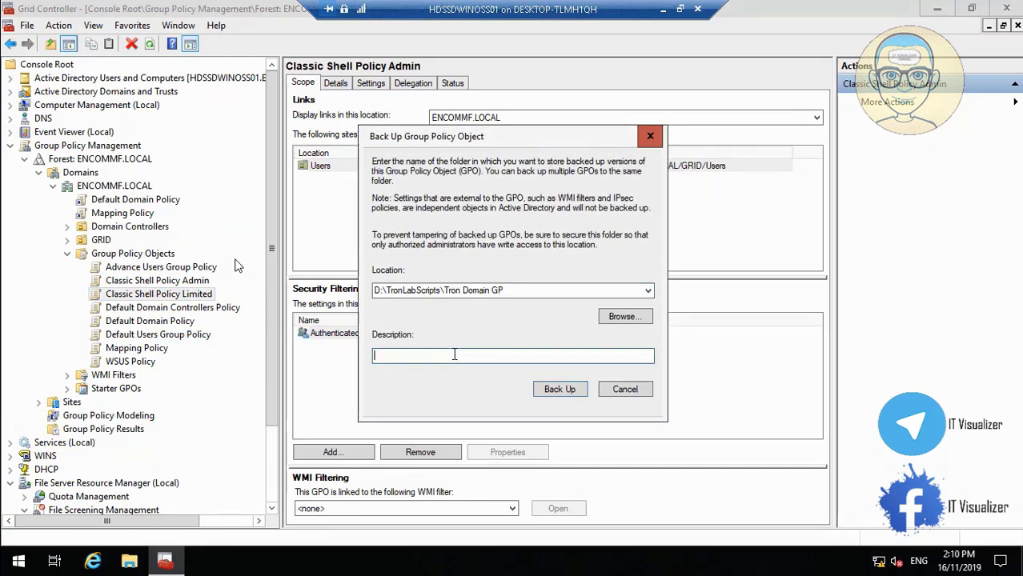
type("Classic Shell Policy Admin")
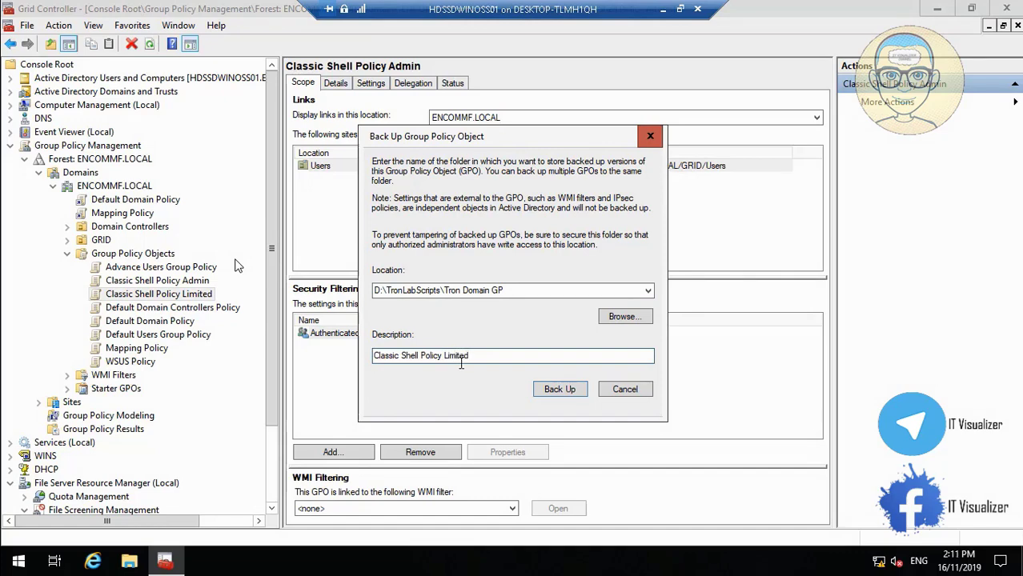
left_click(560, 390)
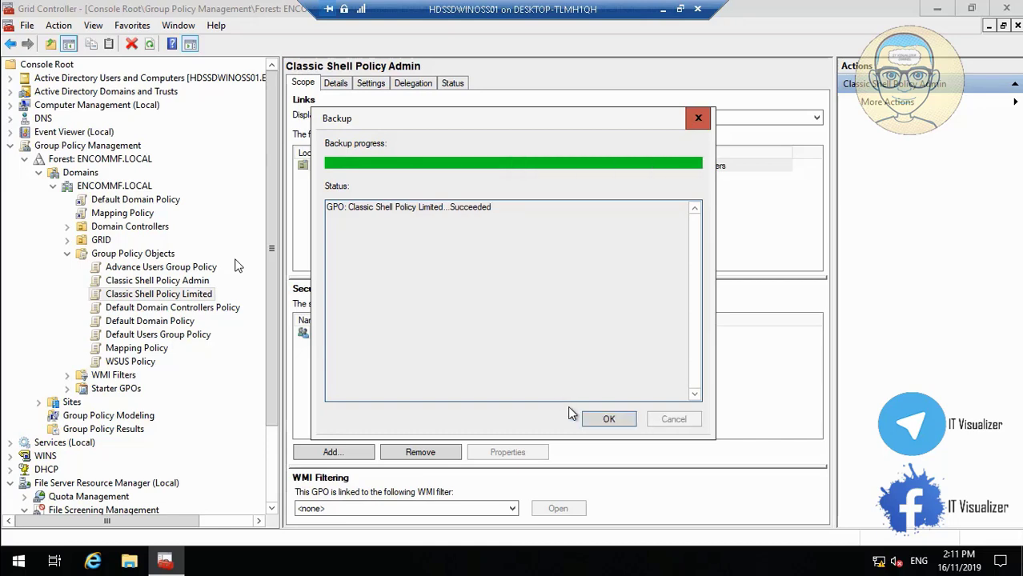
left_click(608, 418)
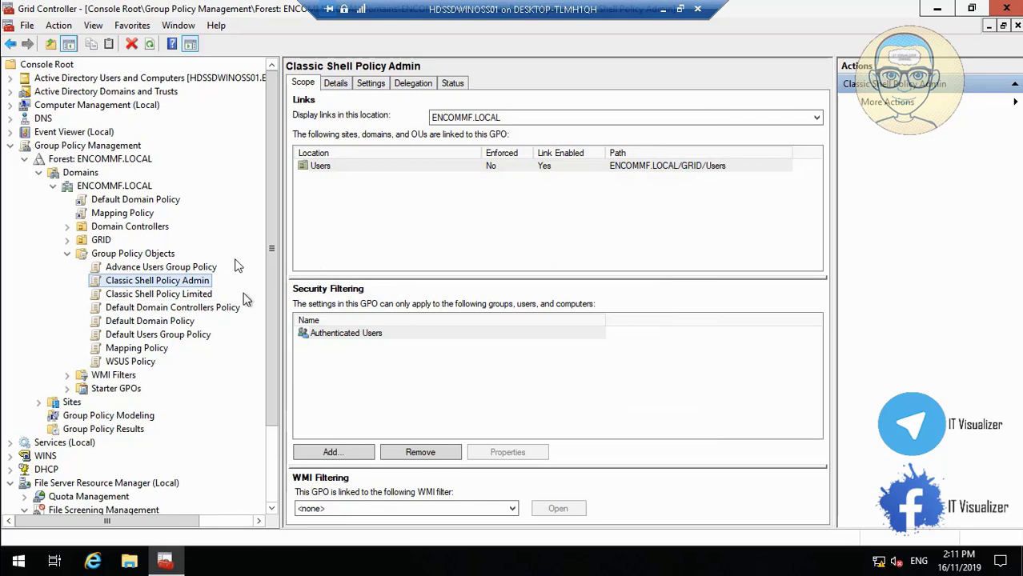
Step: Copy the Default Domain Policy name, leaving it unchanged, and select that policy
right_click(180, 325)
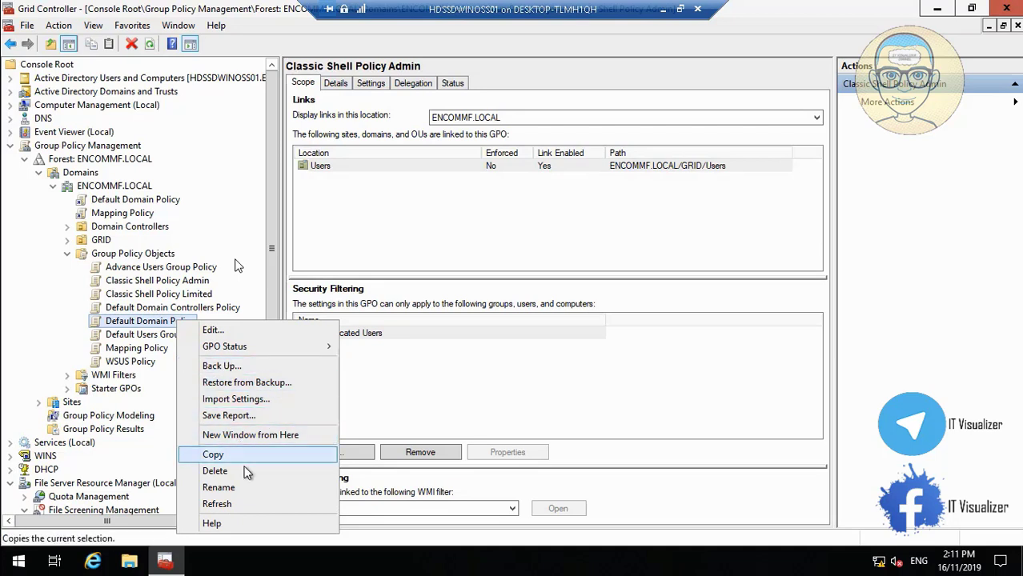
left_click(251, 491)
key("ctrl+c")
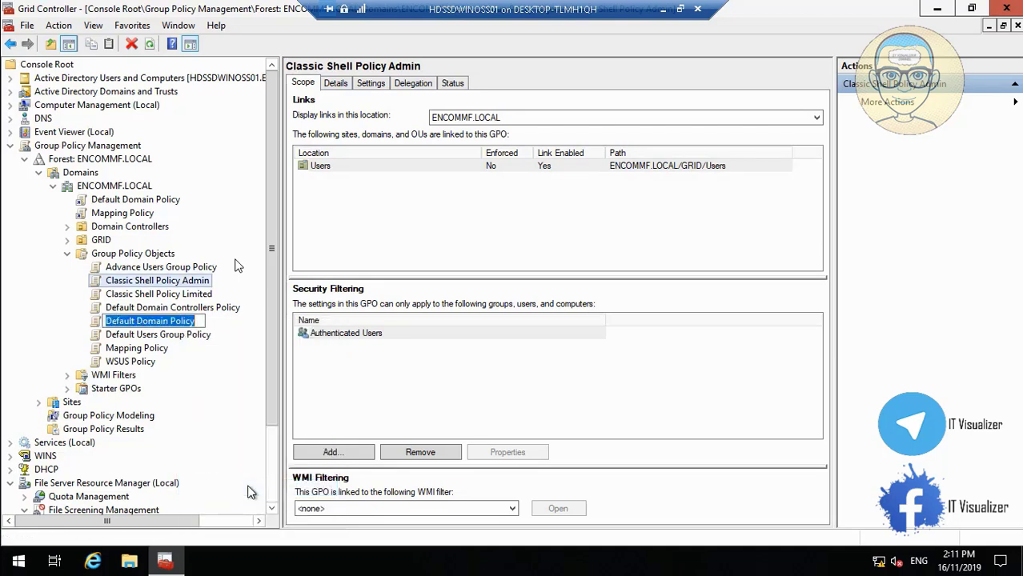
key("Escape")
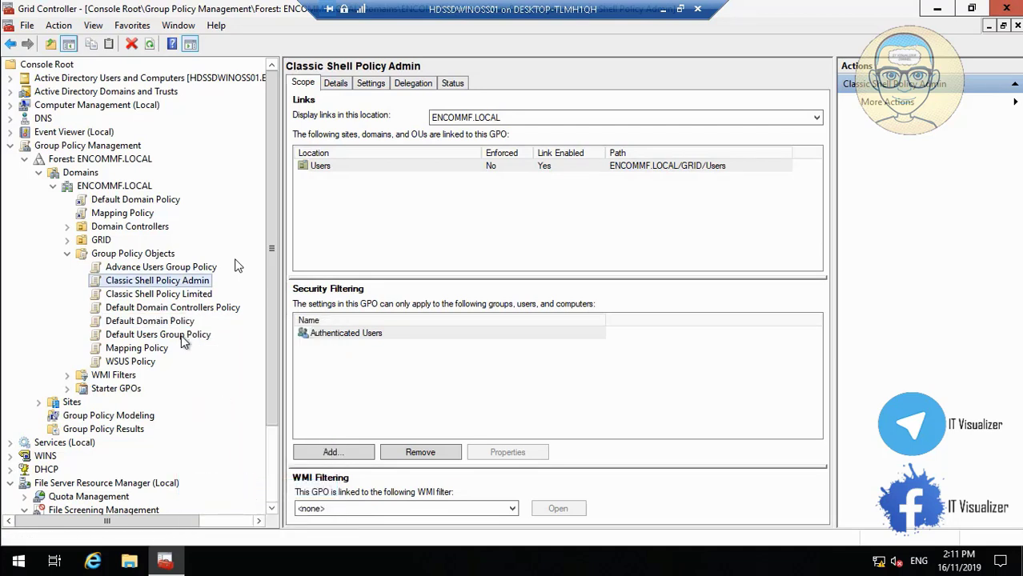
left_click(172, 321)
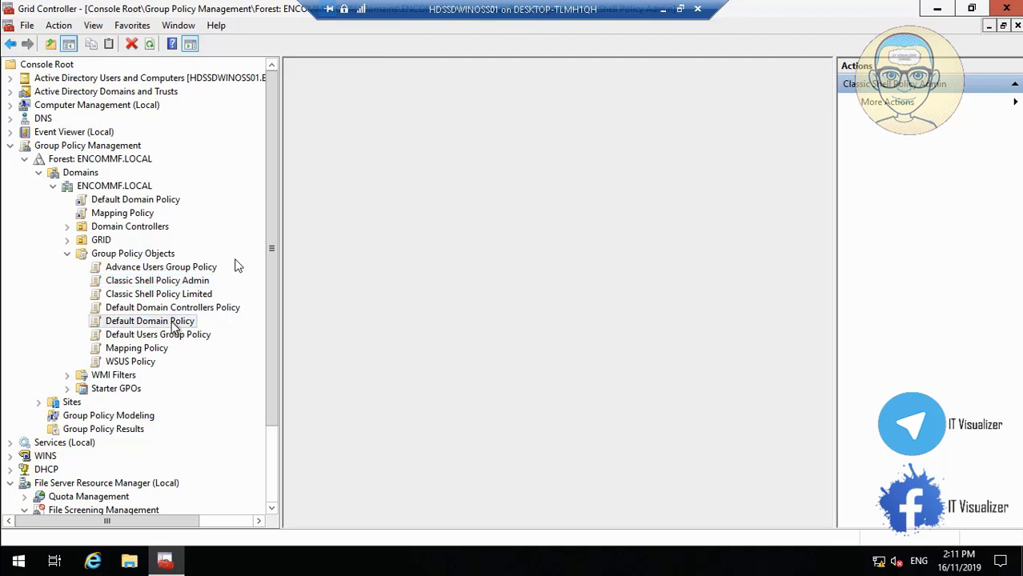
Step: Start backing up Default Domain Policy with its name as description, then minimise the remote session
right_click(171, 321)
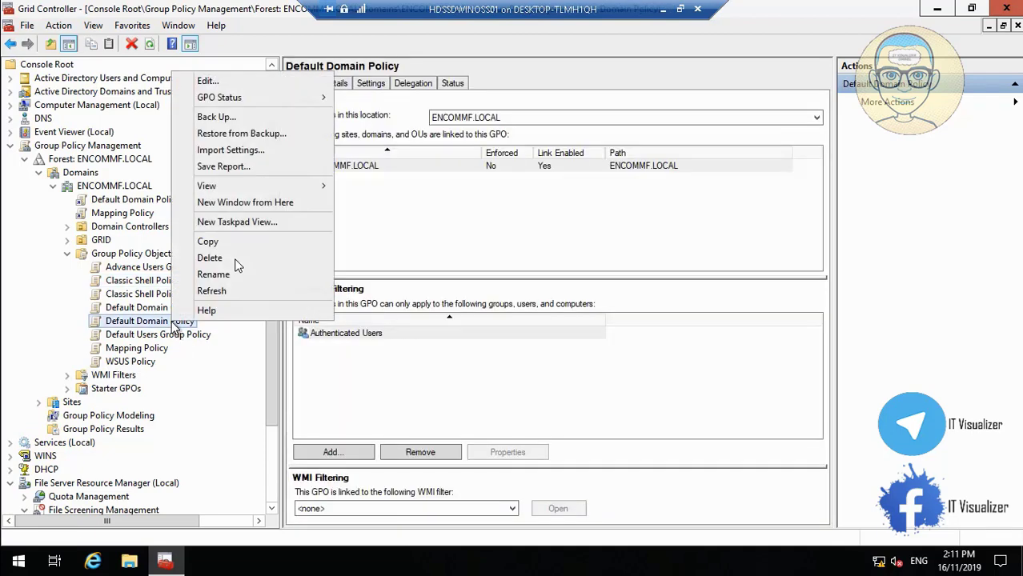
left_click(232, 117)
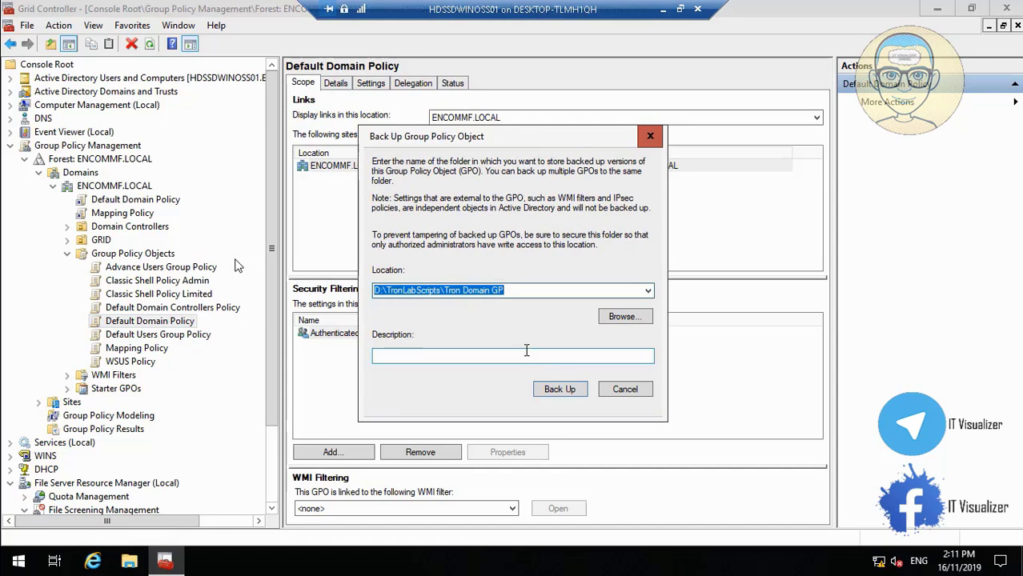
left_click(526, 352)
key("ctrl+v")
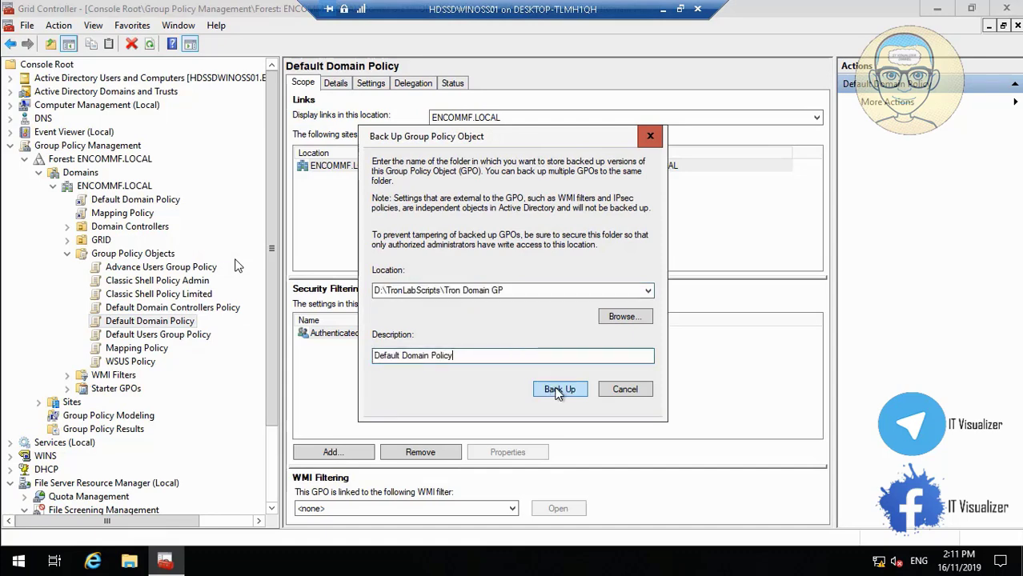
left_click(557, 388)
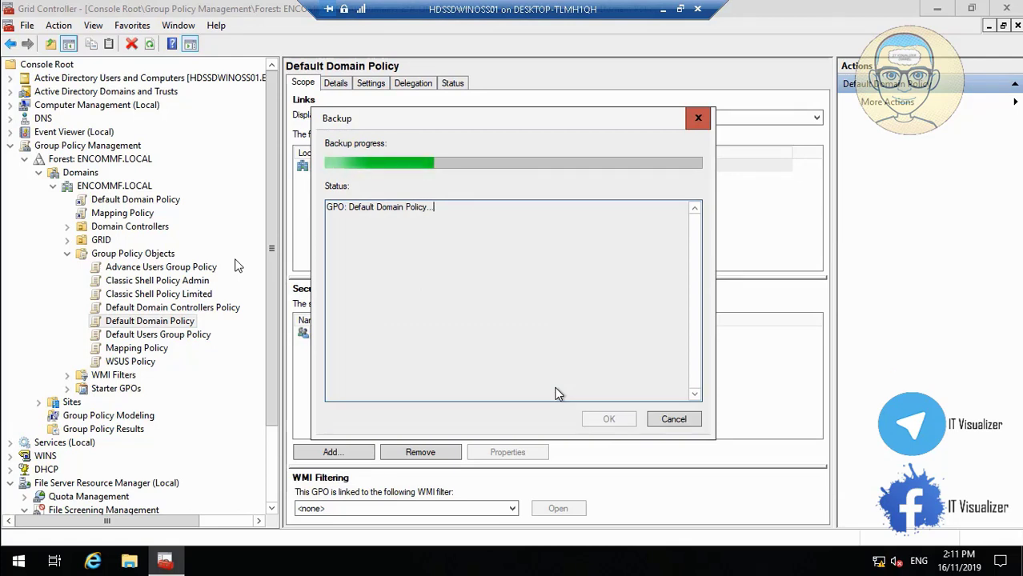
left_click(662, 14)
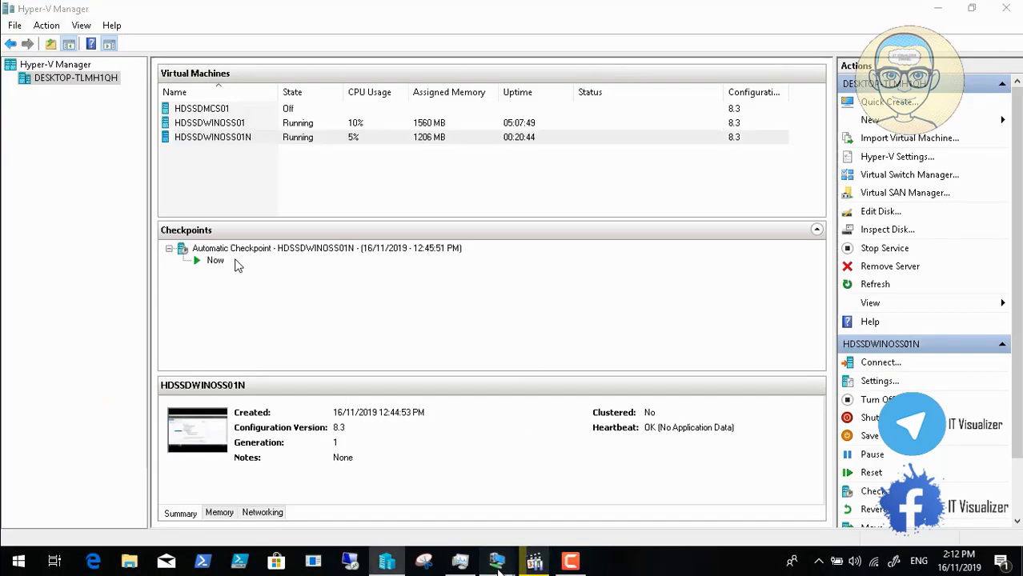
Step: Peek at the HDSSDWINOSS01N session, then return to HDSSDWINOSS01 where the Default Domain Policy backup runs
mouse_move(498, 567)
left_click(564, 486)
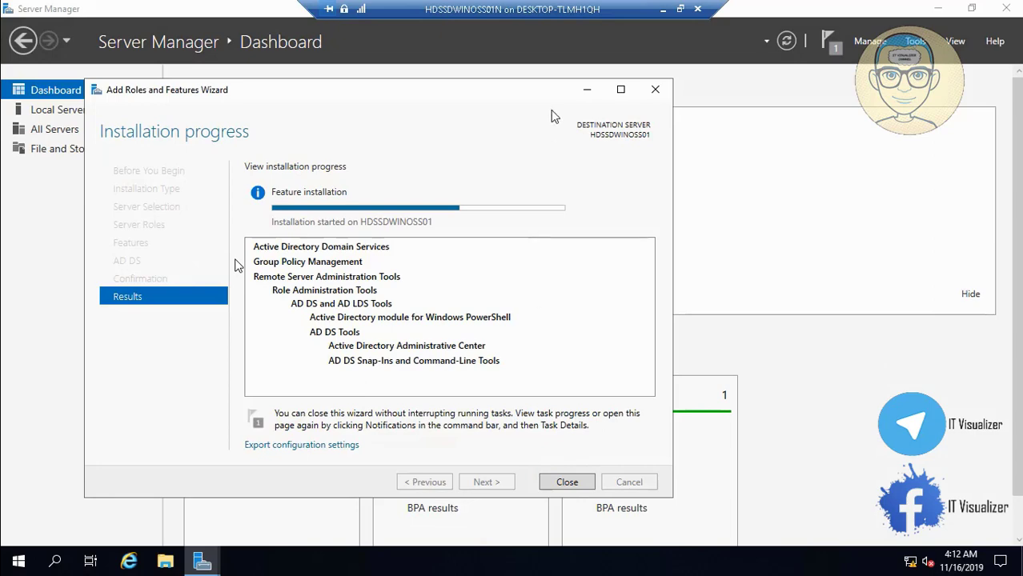
left_click(662, 15)
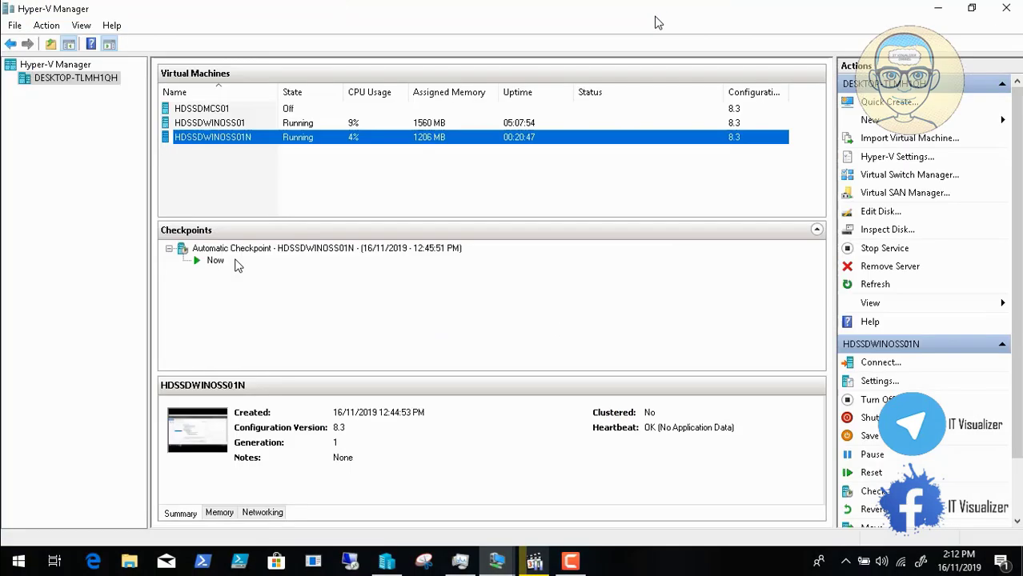
mouse_move(498, 567)
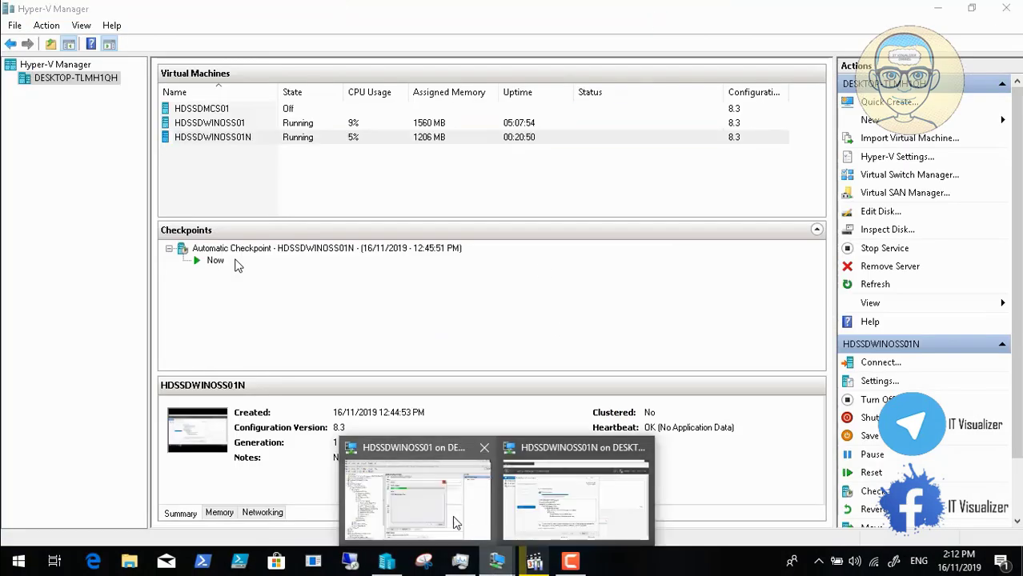
left_click(452, 515)
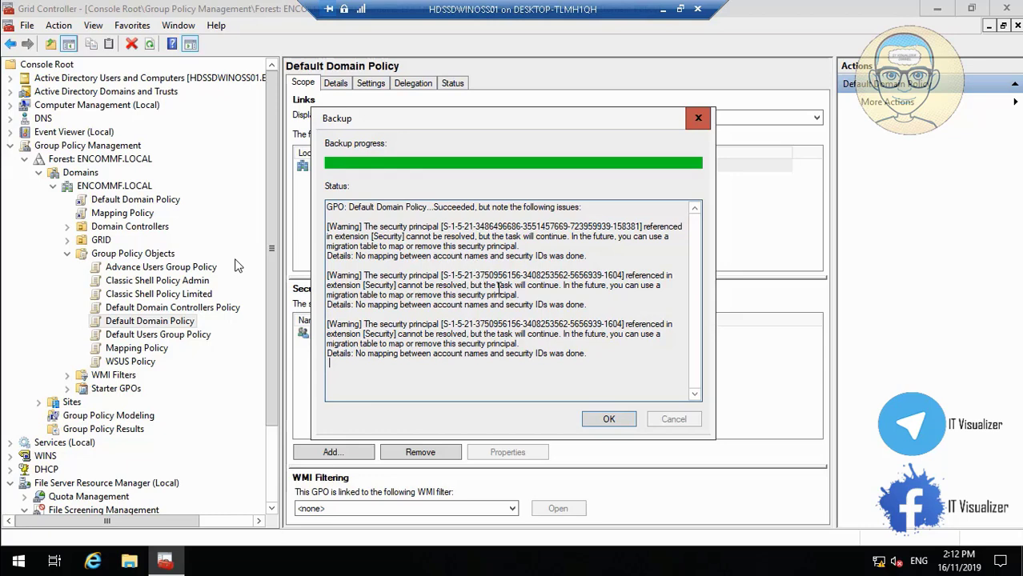
Step: Close the Default Domain Policy backup report and copy the Default Users Group Policy name unchanged
left_click(607, 419)
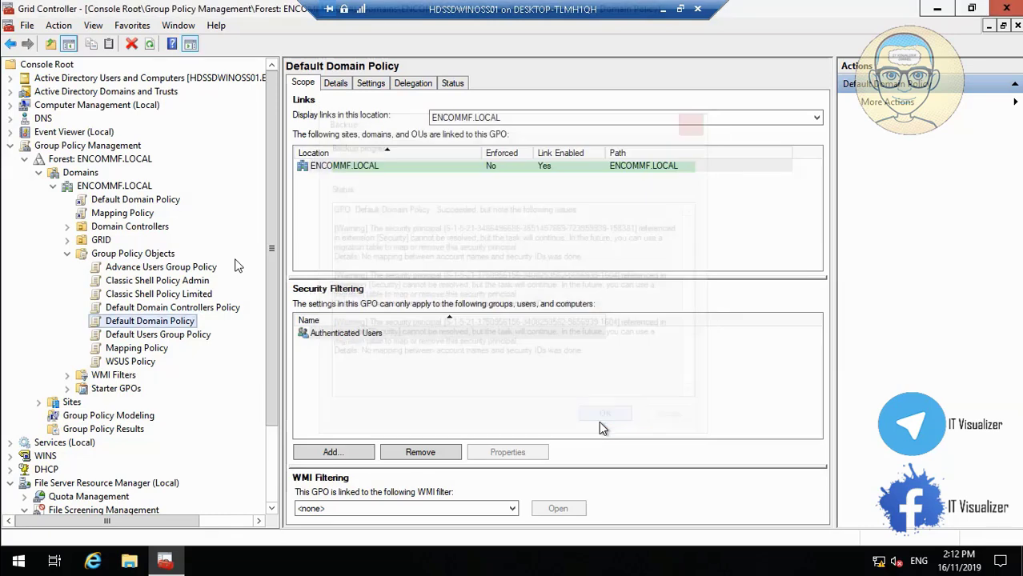
right_click(157, 338)
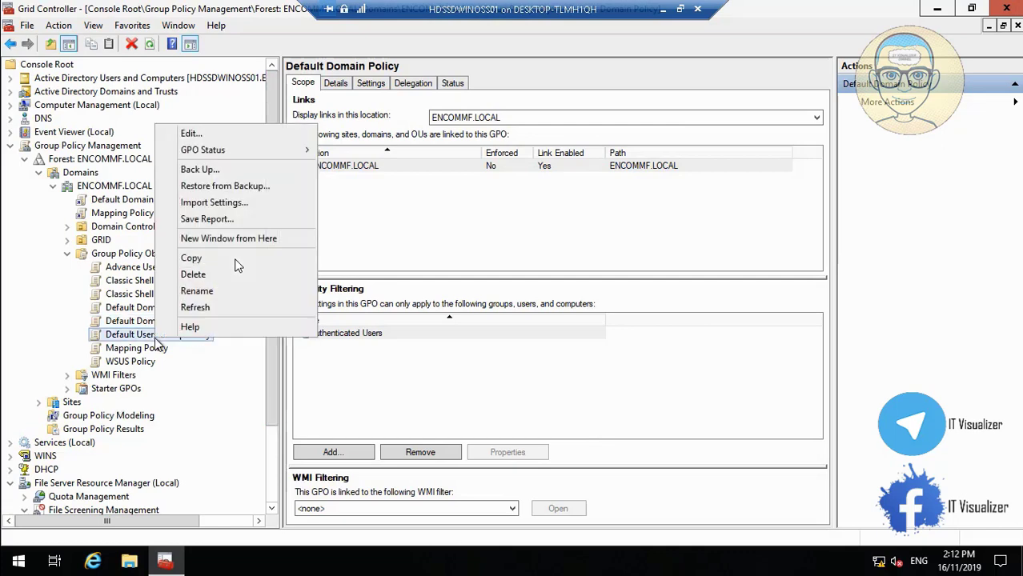
left_click(208, 293)
key("ctrl+c")
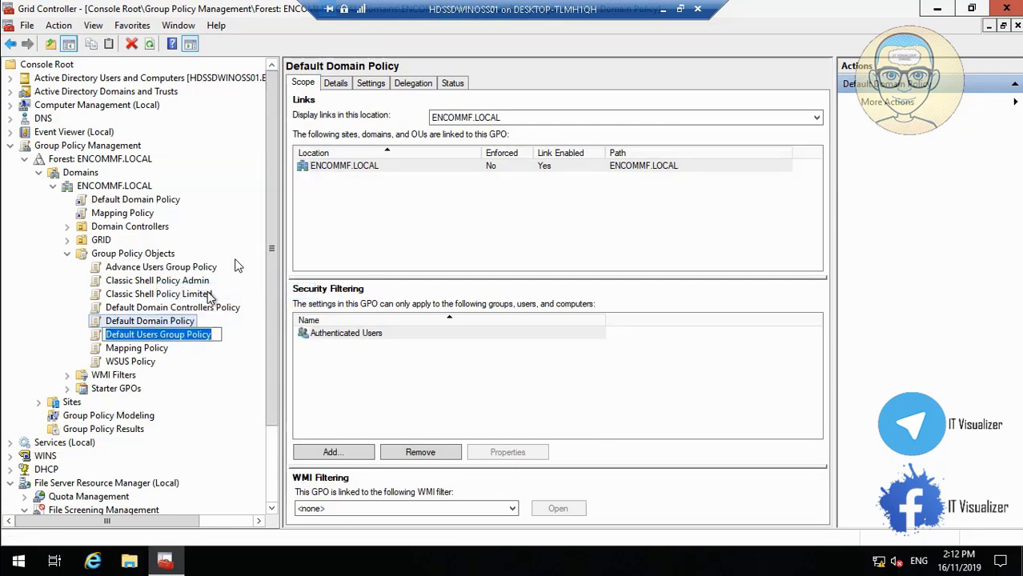
key("Escape")
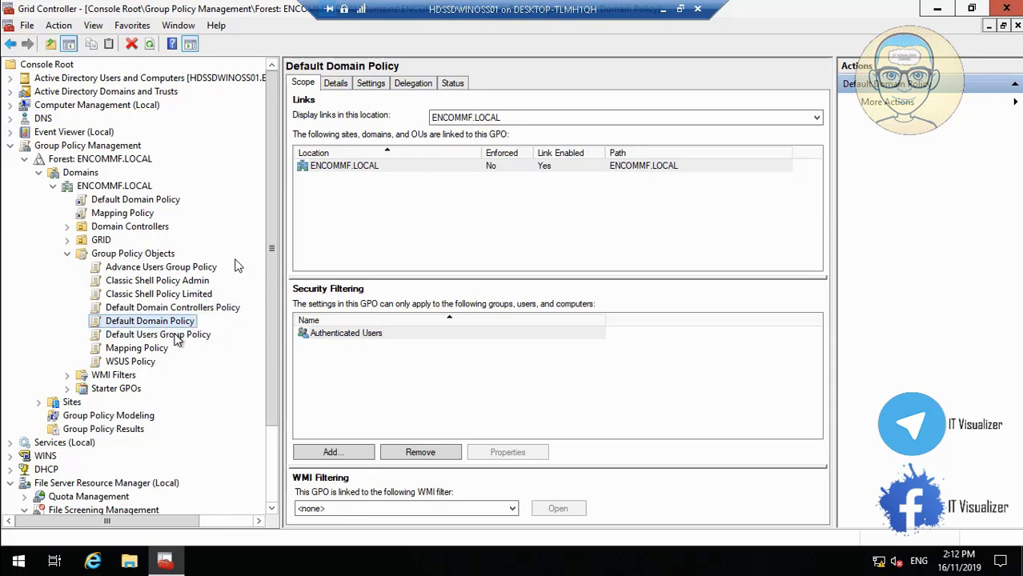
left_click(178, 336)
Step: Back up Default Users Group Policy with its pasted name as description, then close the success report
right_click(178, 336)
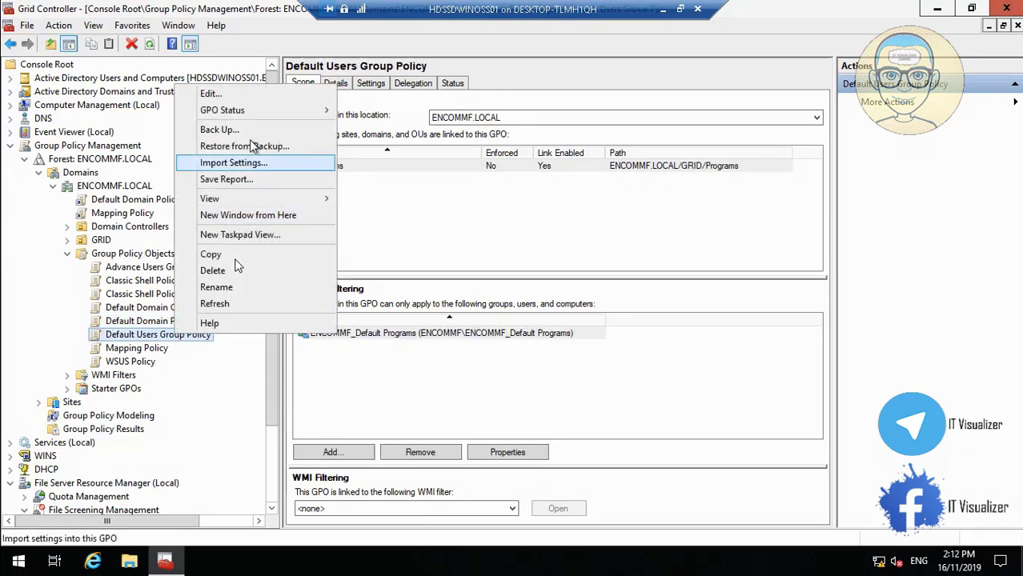
left_click(228, 129)
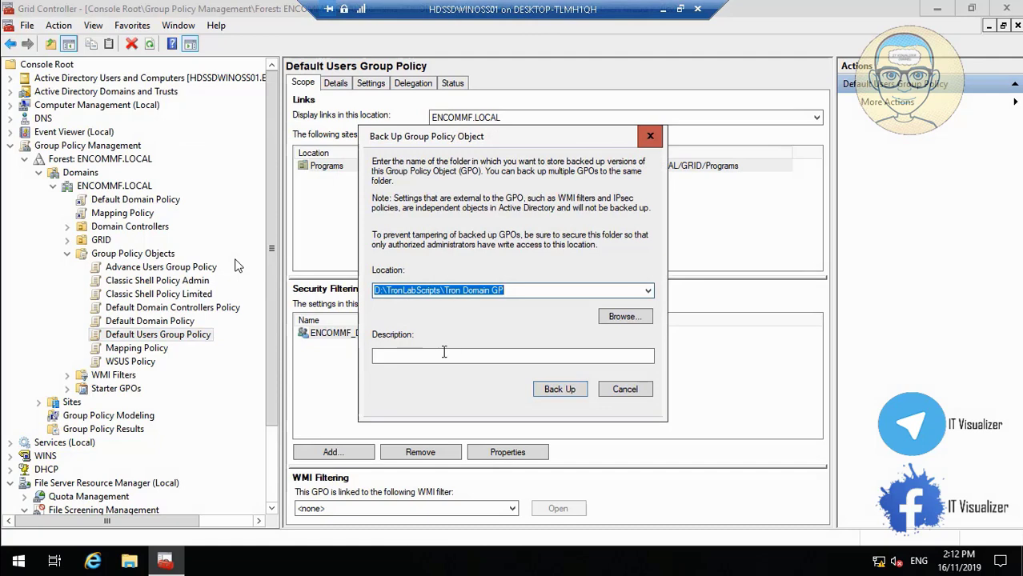
left_click(443, 354)
key("ctrl+v")
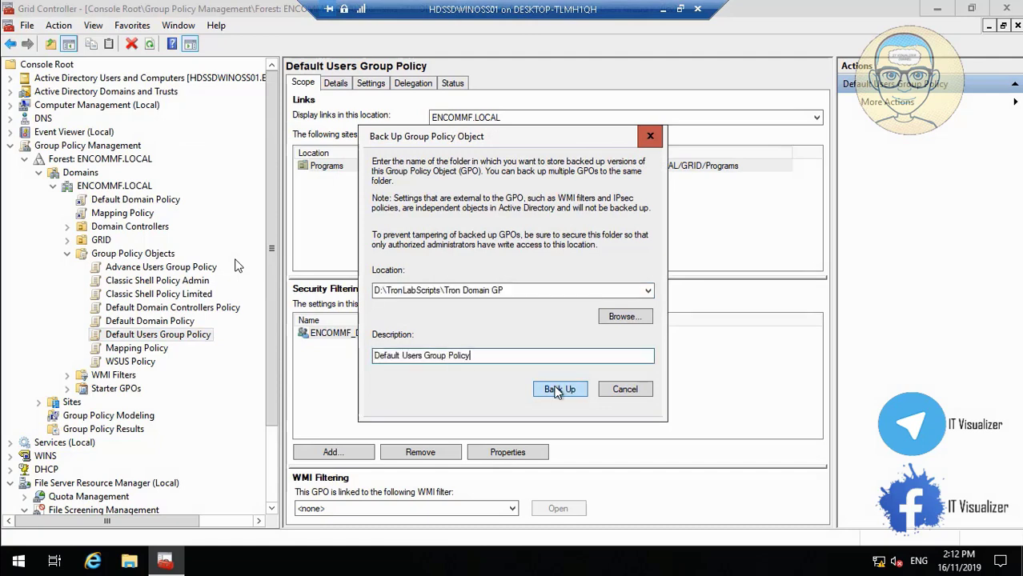
left_click(560, 389)
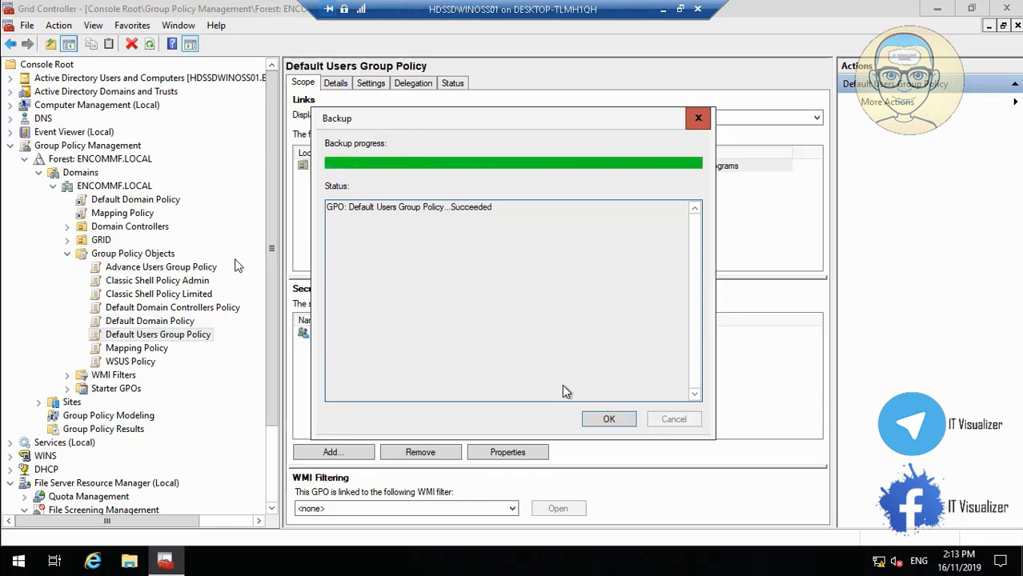
left_click(608, 418)
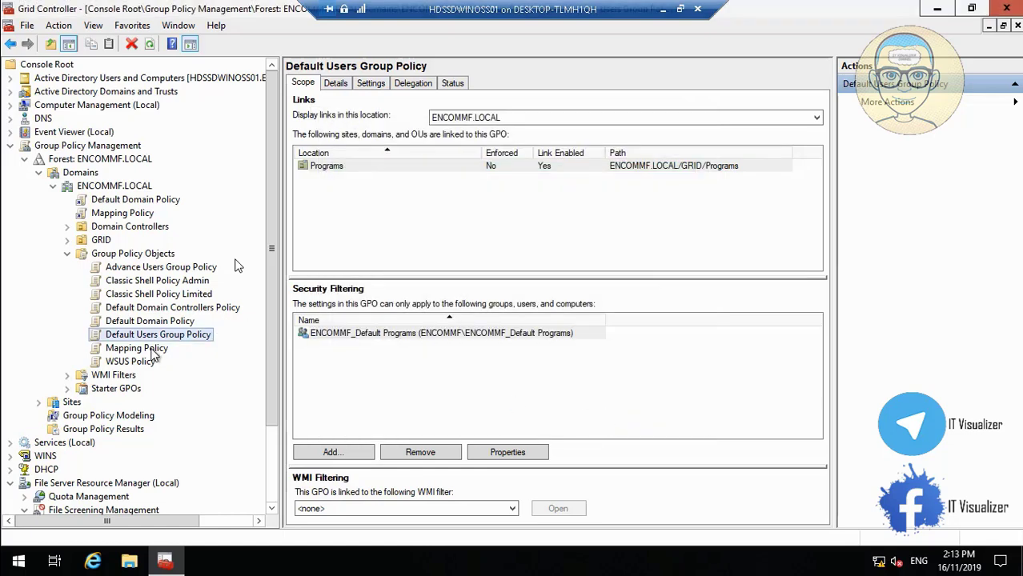
Step: Back up Mapping Policy with the description 'Mapping Policy' and close the success report
right_click(157, 352)
left_click(209, 301)
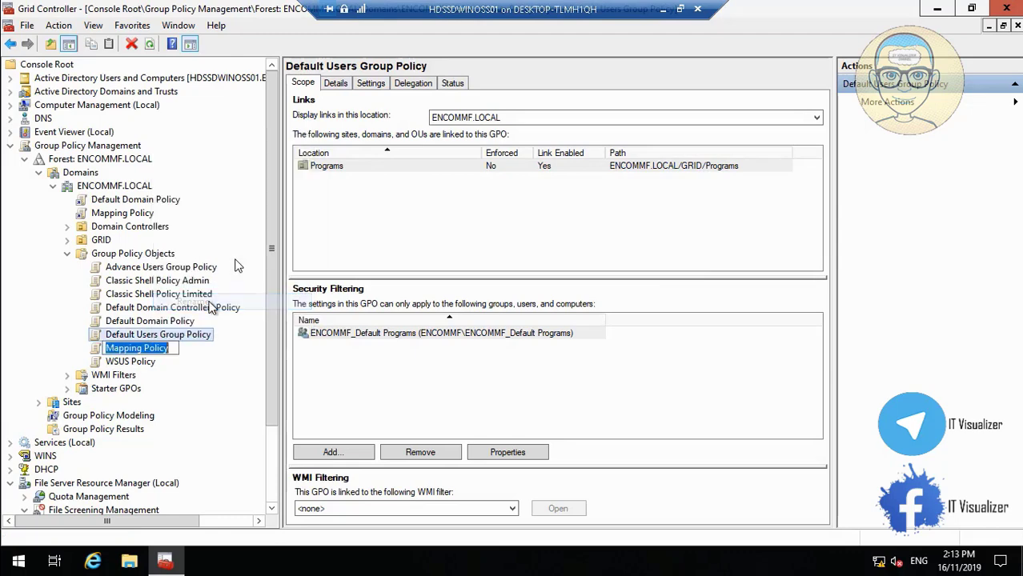
key("Escape")
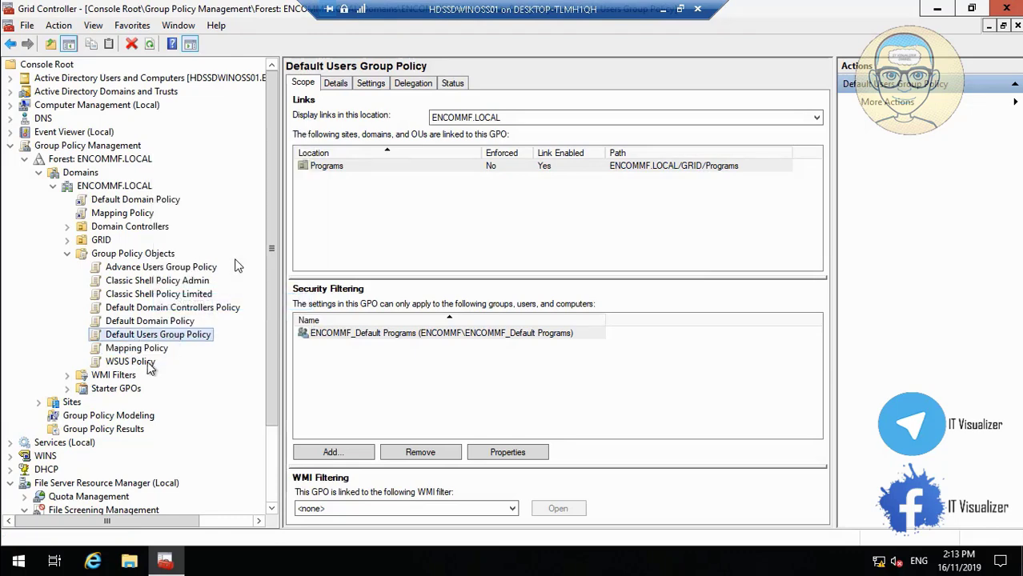
left_click(152, 352)
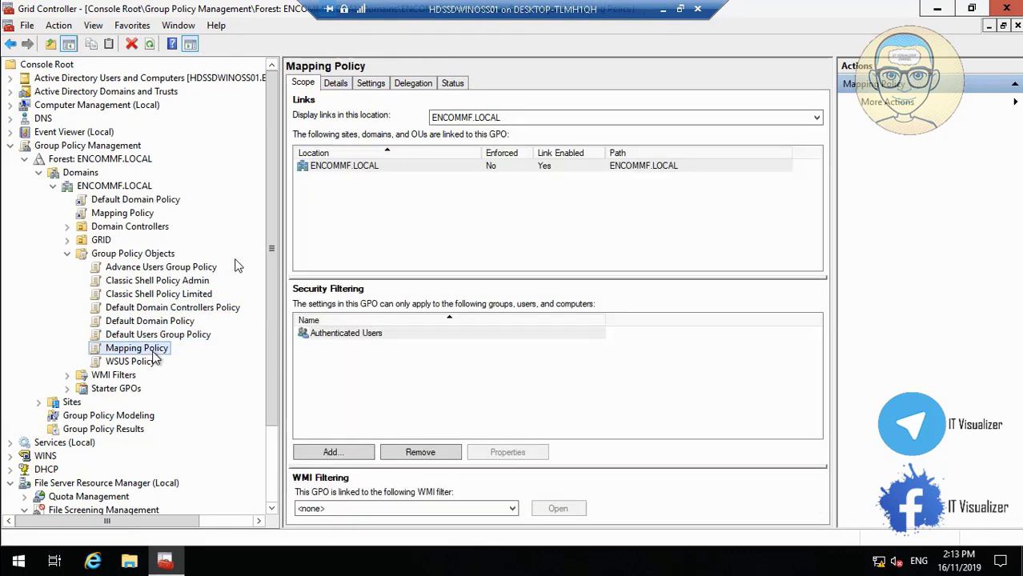
right_click(152, 352)
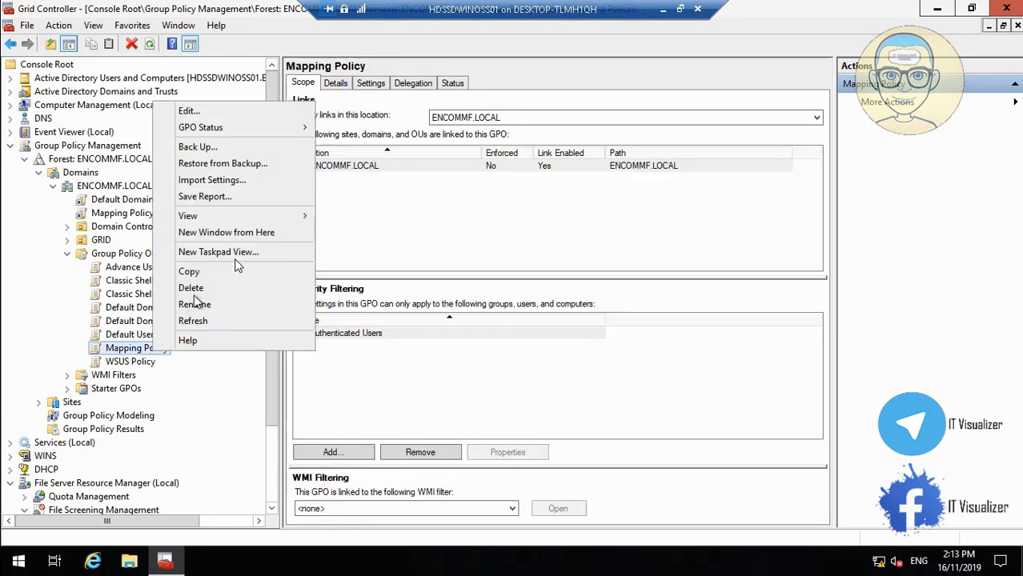
left_click(234, 148)
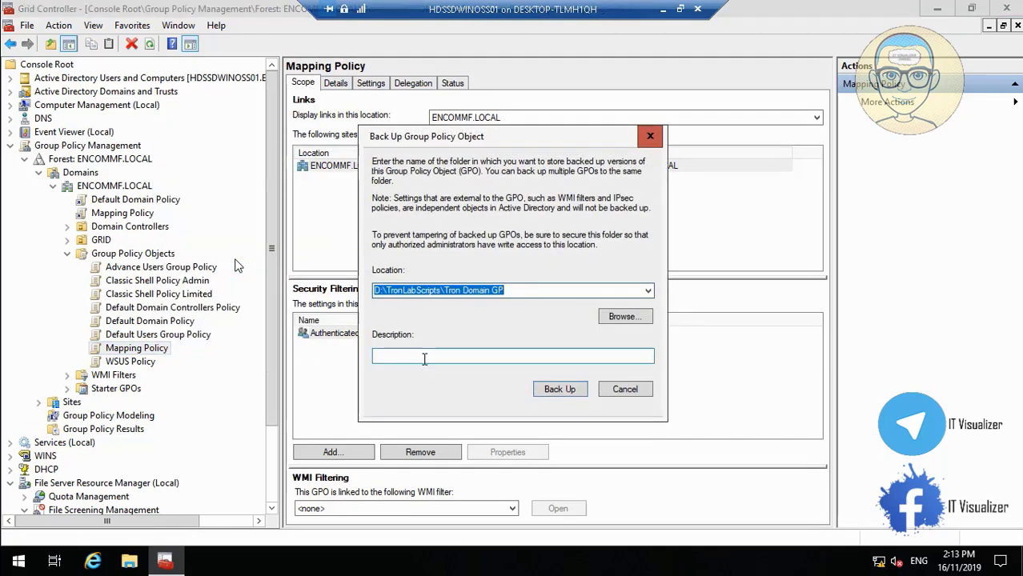
left_click(424, 357)
type("Mapping Policy")
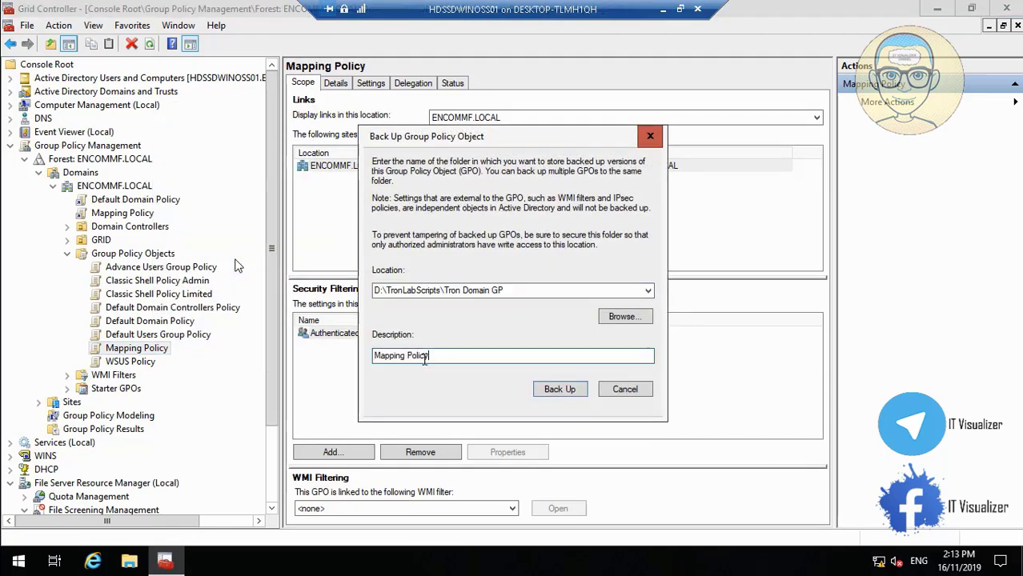
left_click(559, 391)
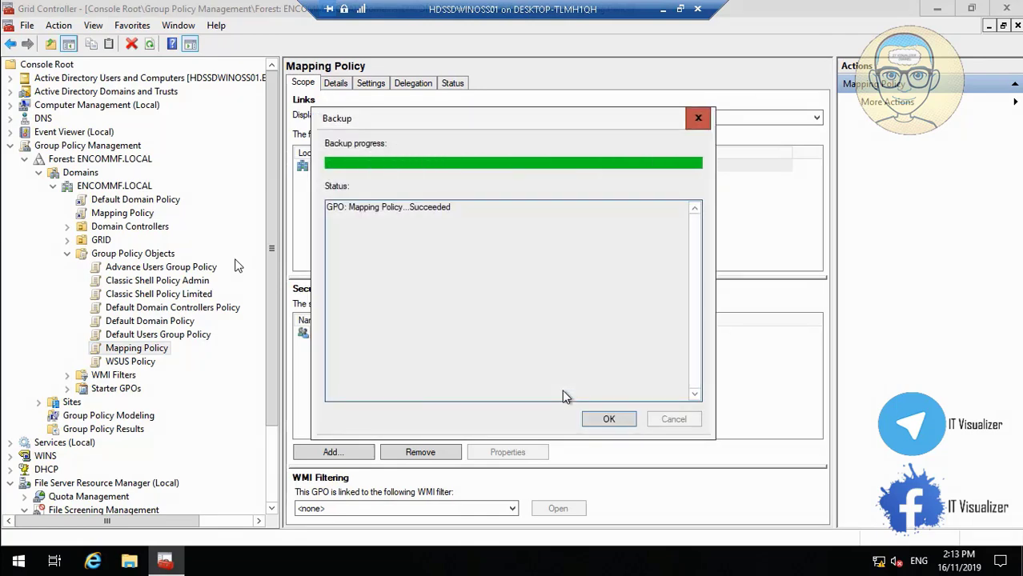
left_click(608, 420)
Step: Open the WSUS Policy name for editing, then leave it unchanged
right_click(152, 365)
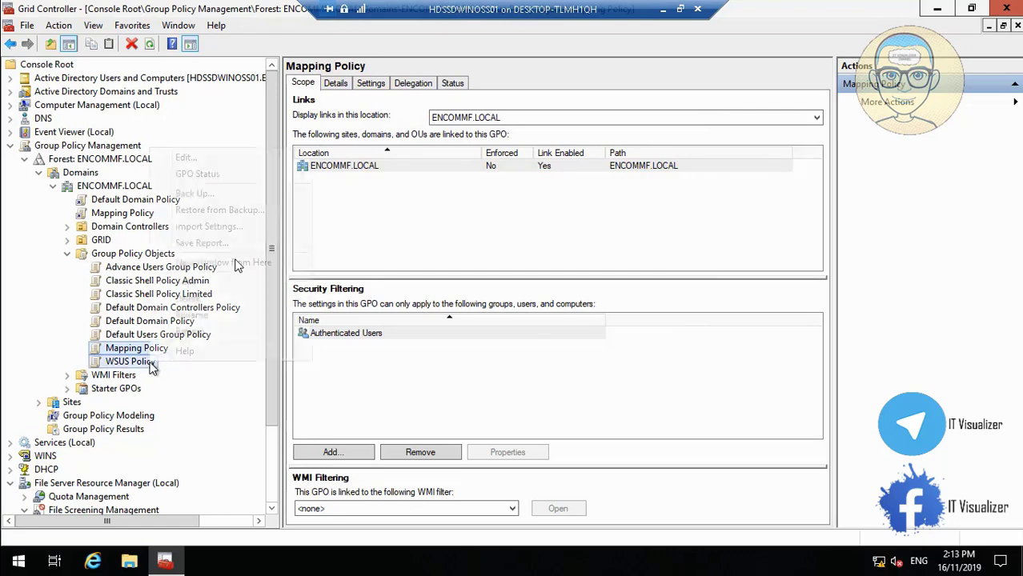
left_click(209, 315)
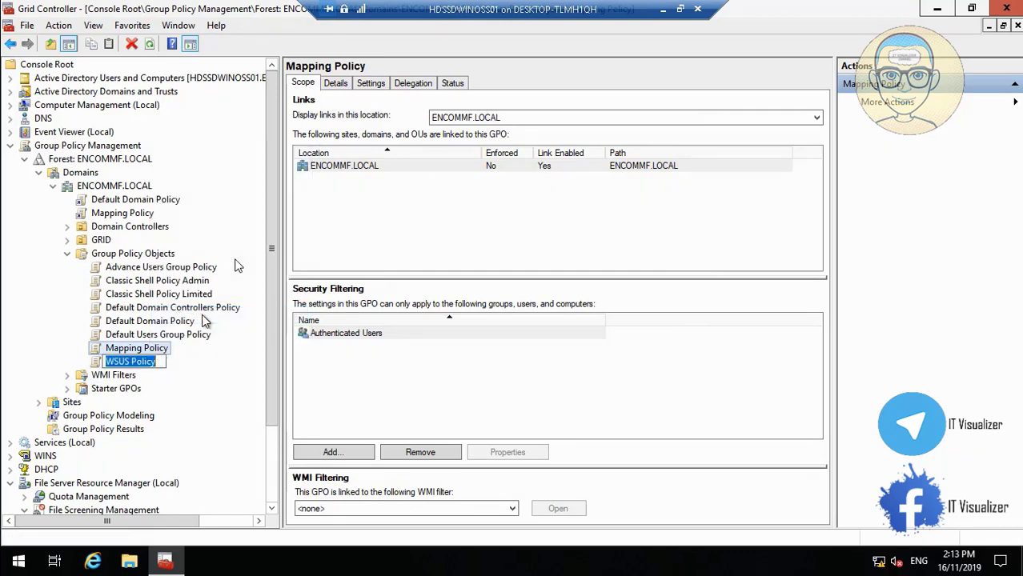
left_click(162, 346)
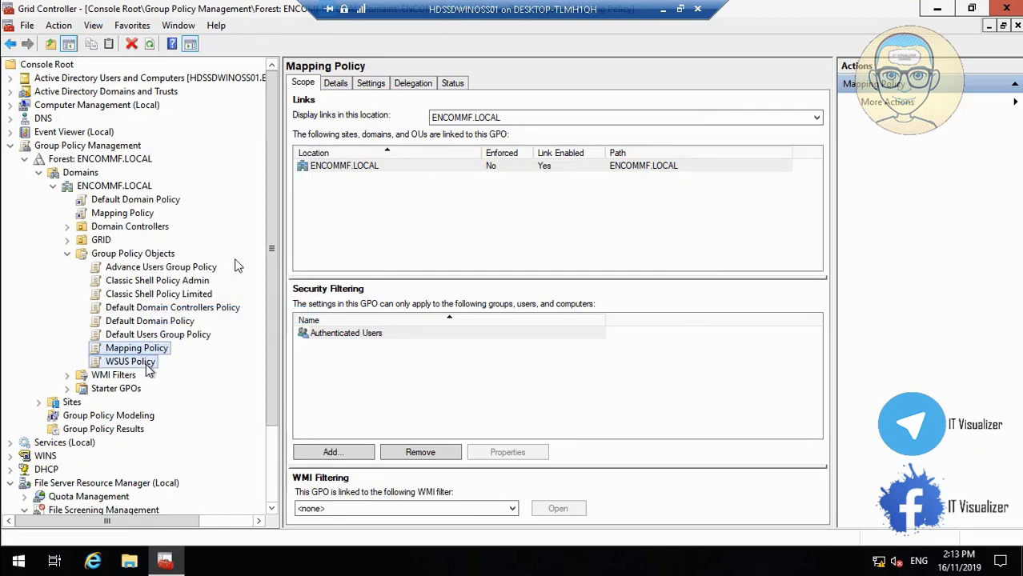
Step: Back up WSUS Policy with the description 'WSUS Policy' and close the success report
left_click(148, 364)
right_click(148, 364)
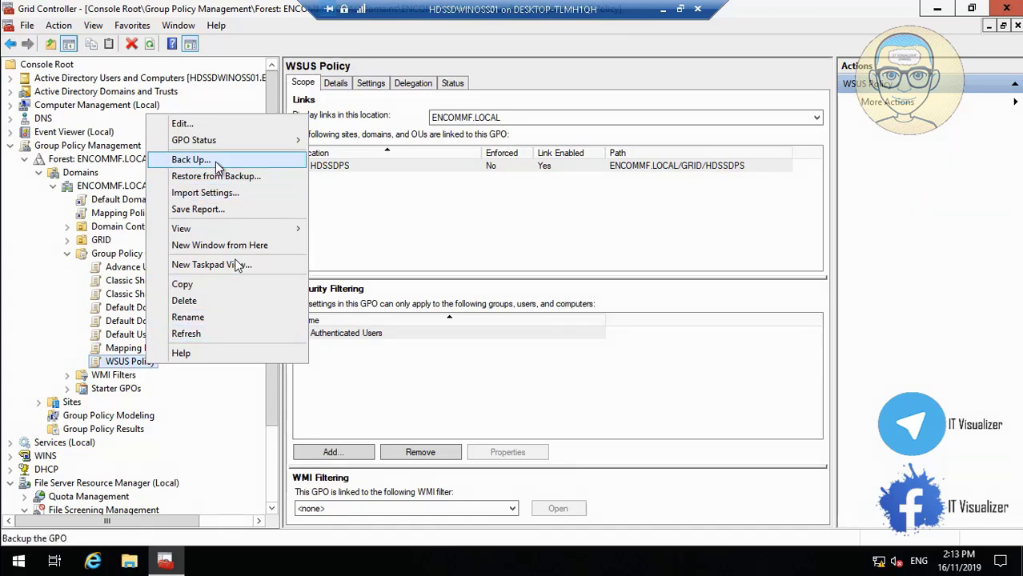
left_click(192, 160)
left_click(540, 357)
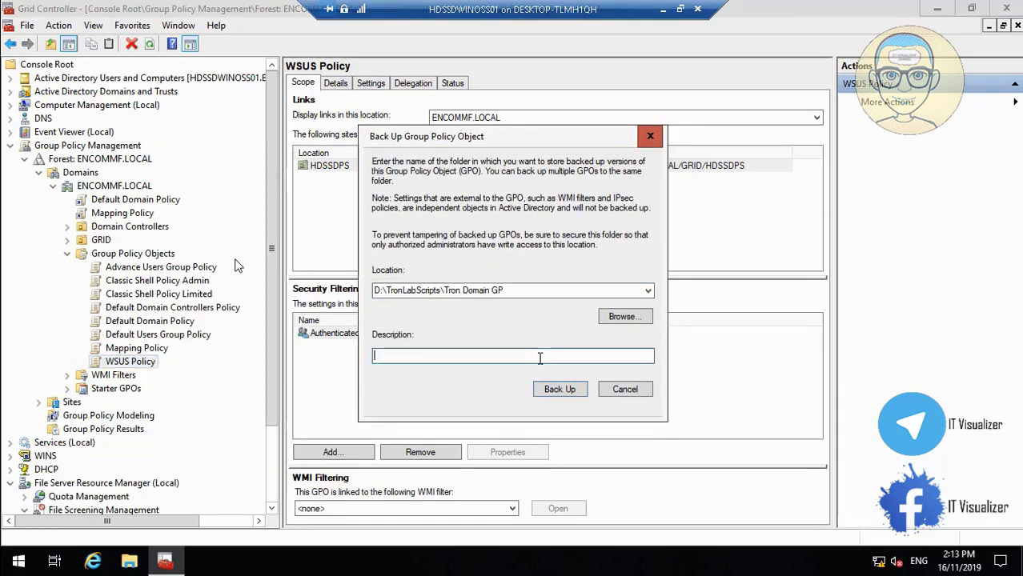
type("WSUS Policy")
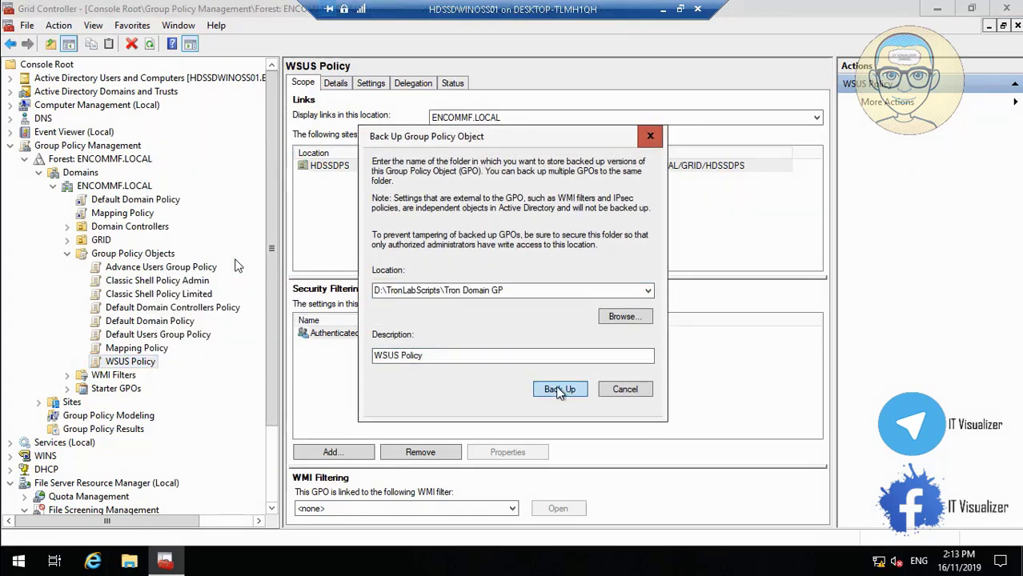
left_click(561, 389)
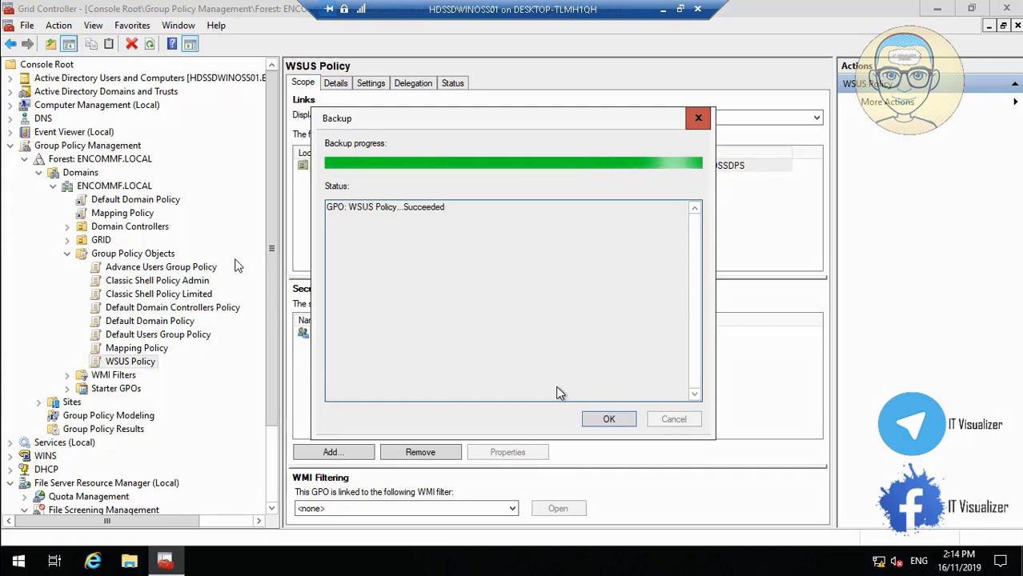
left_click(609, 420)
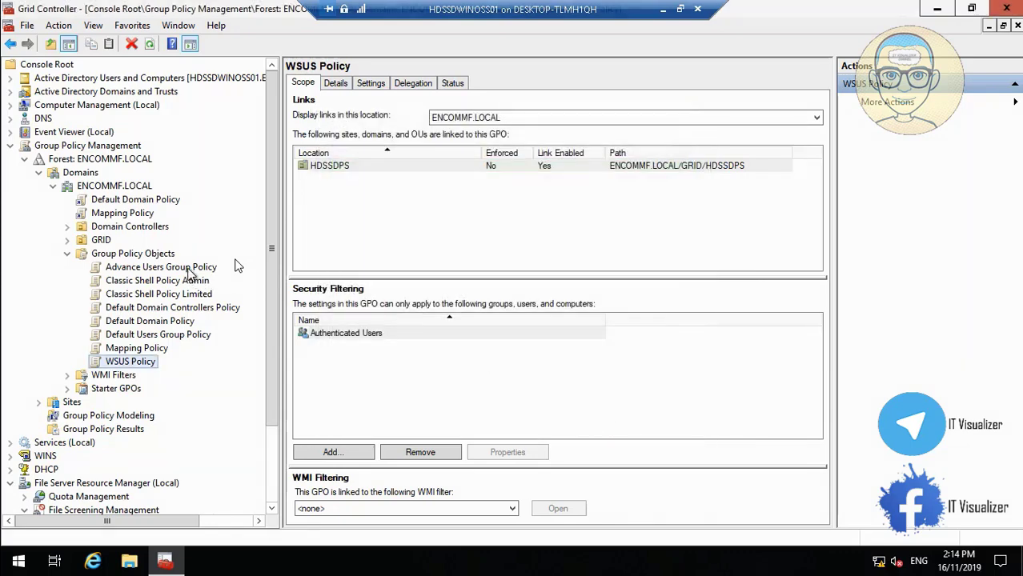
Step: Start saving a report of Advance Users Group Policy, then minimise the VM session to Hyper-V Manager
right_click(189, 268)
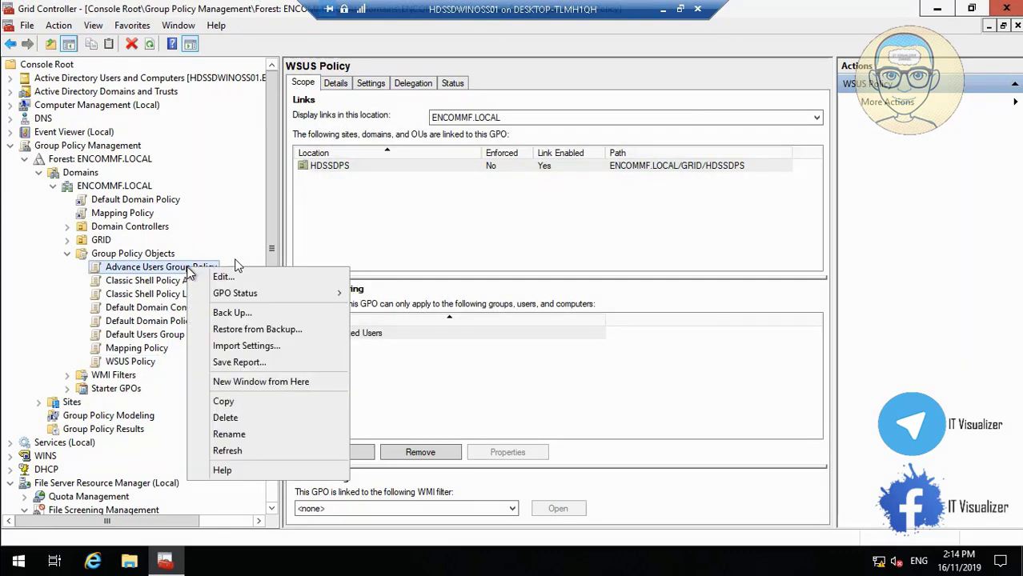
left_click(240, 361)
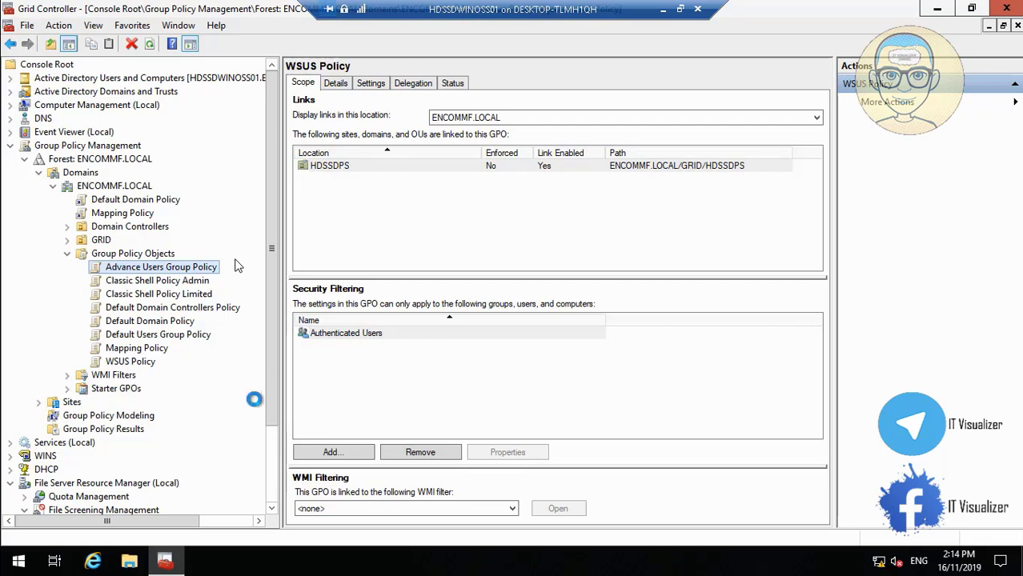
left_click(663, 12)
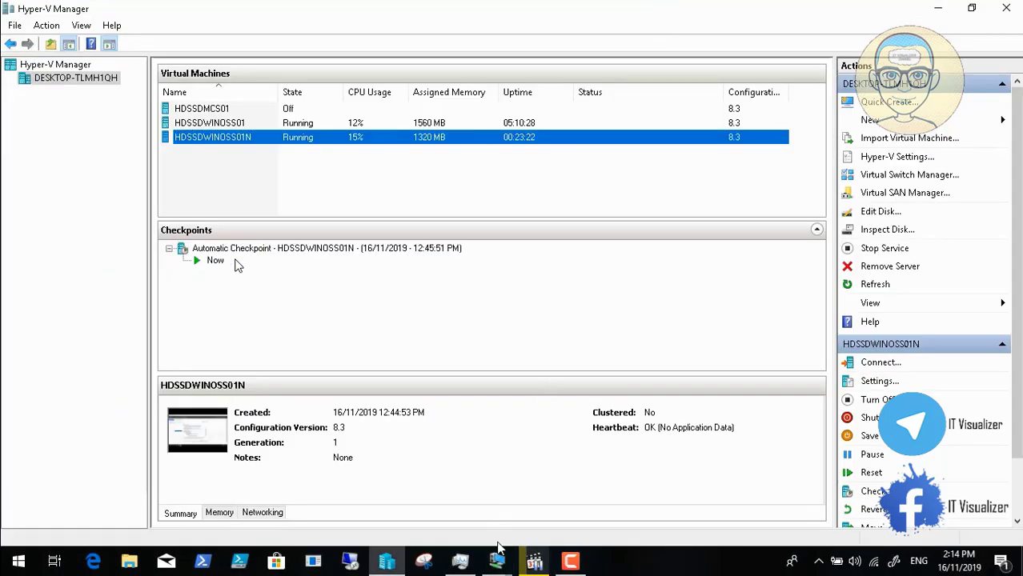
Step: On the HDSSDWINOSS01N VM, launch 'Promote this server to a domain controller'
mouse_move(496, 561)
left_click(597, 506)
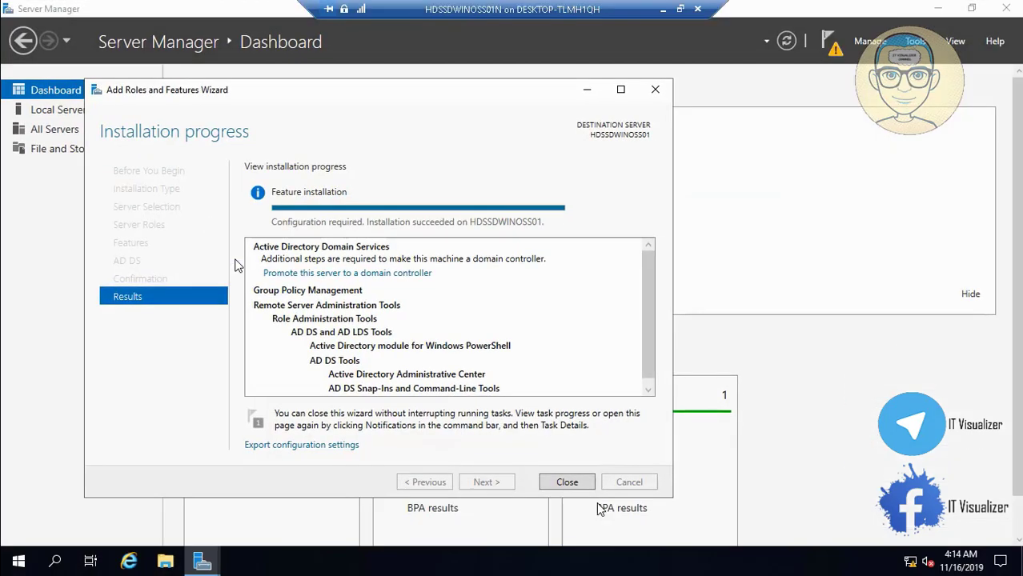
left_click(412, 275)
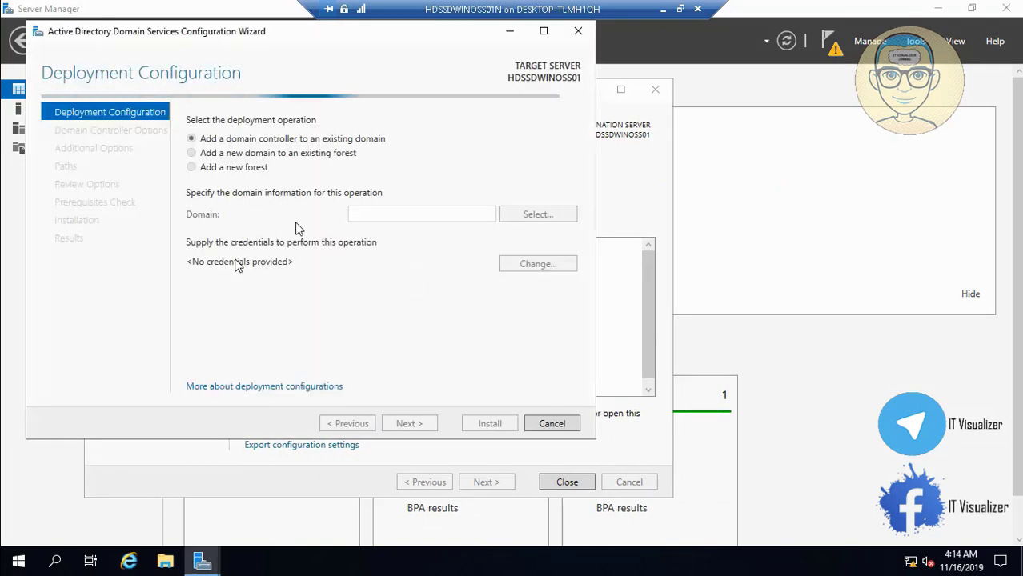
Step: Minimise that VM and bring the HDSSDWINOSS01 Group Policy Management session back to front
left_click(663, 9)
mouse_move(496, 560)
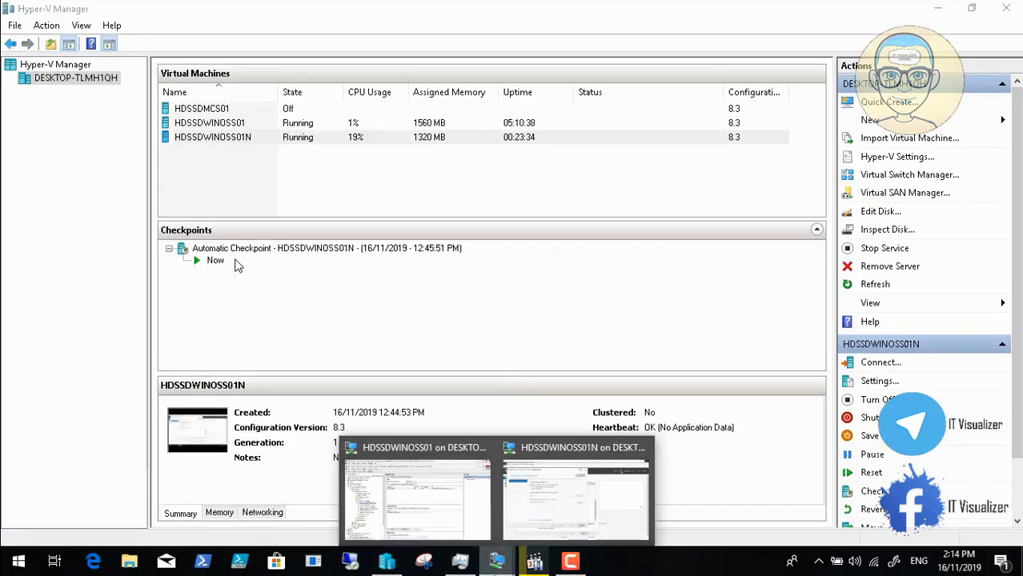
left_click(440, 503)
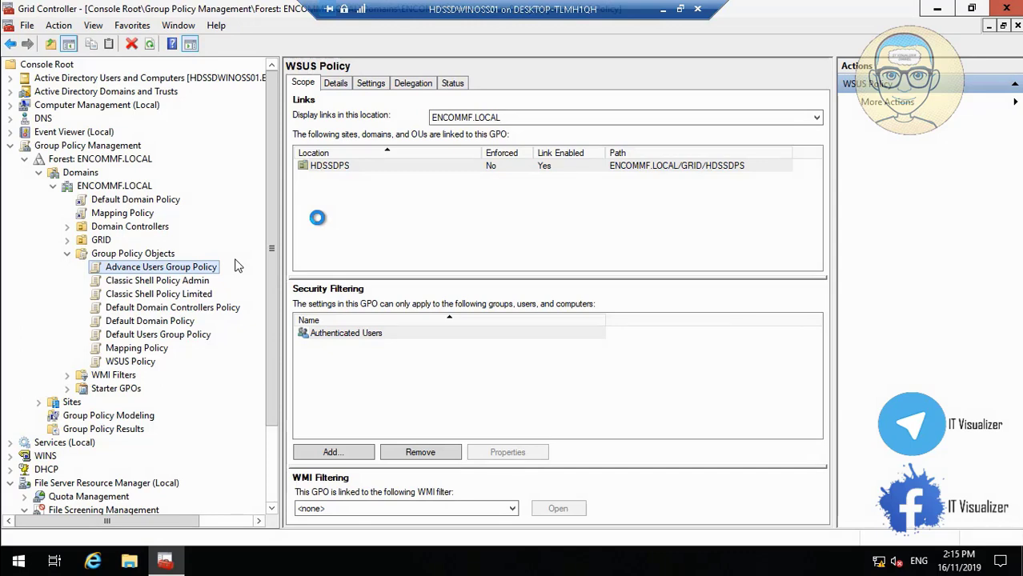
left_click(520, 527)
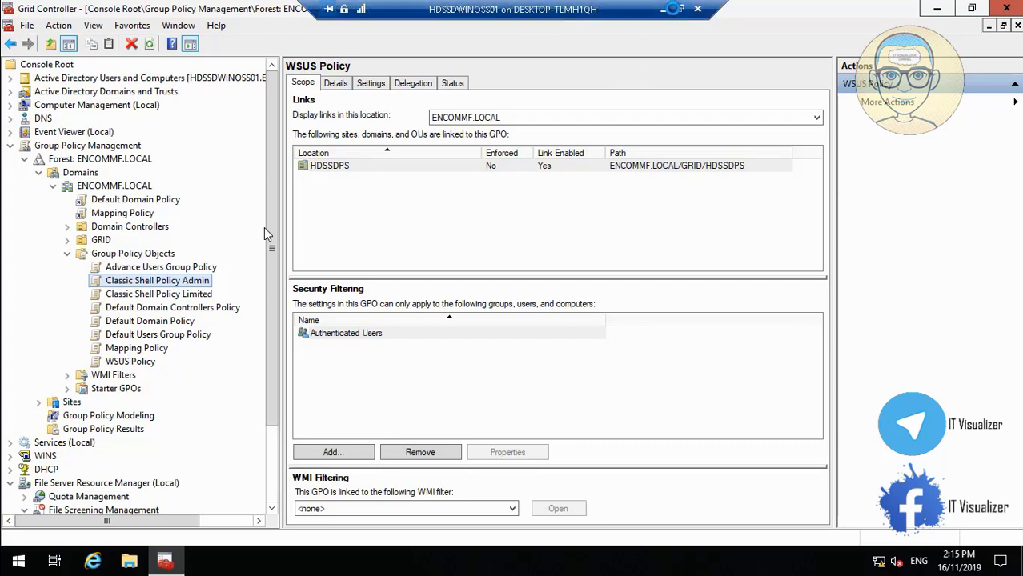
left_click(663, 10)
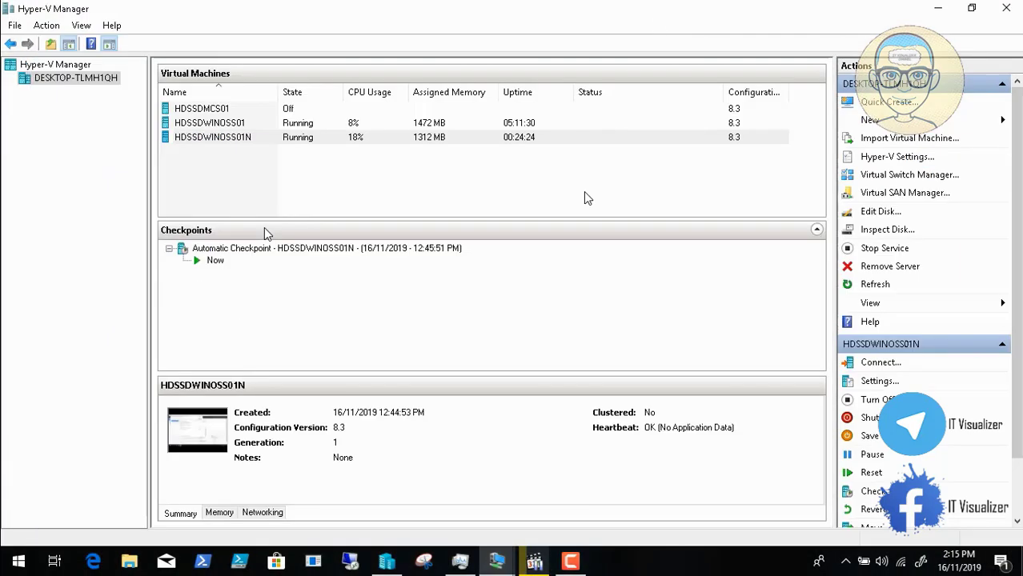
left_click(496, 561)
left_click(567, 506)
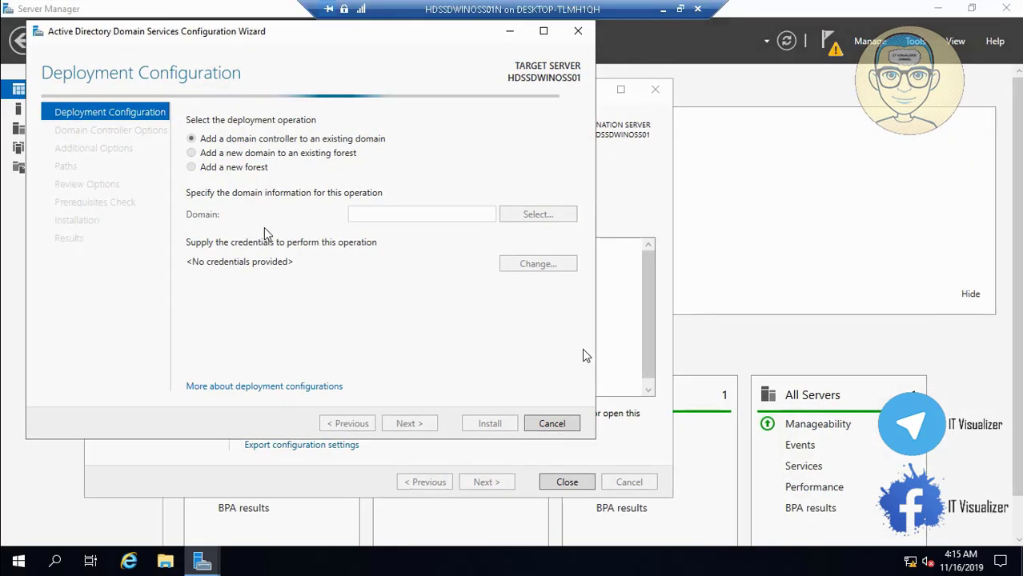
left_click(664, 10)
left_click(496, 561)
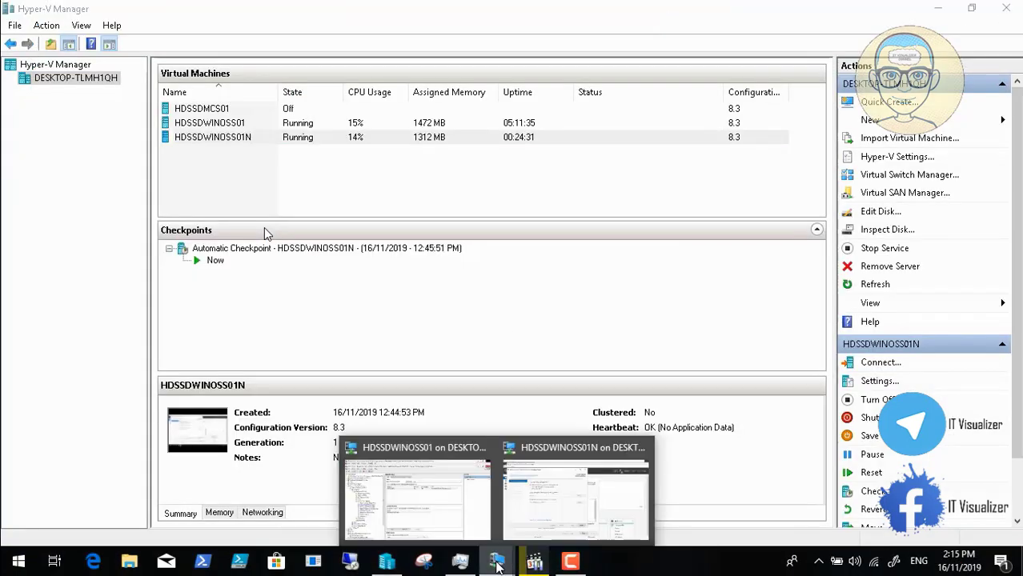
left_click(417, 496)
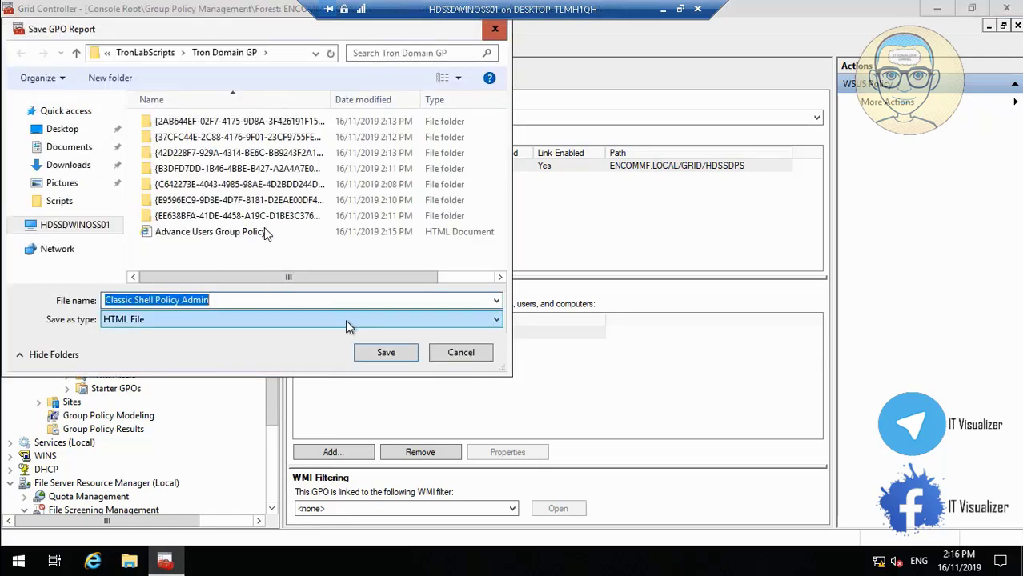
Step: Save the Classic Shell Policy Admin report as an HTML File
left_click(387, 353)
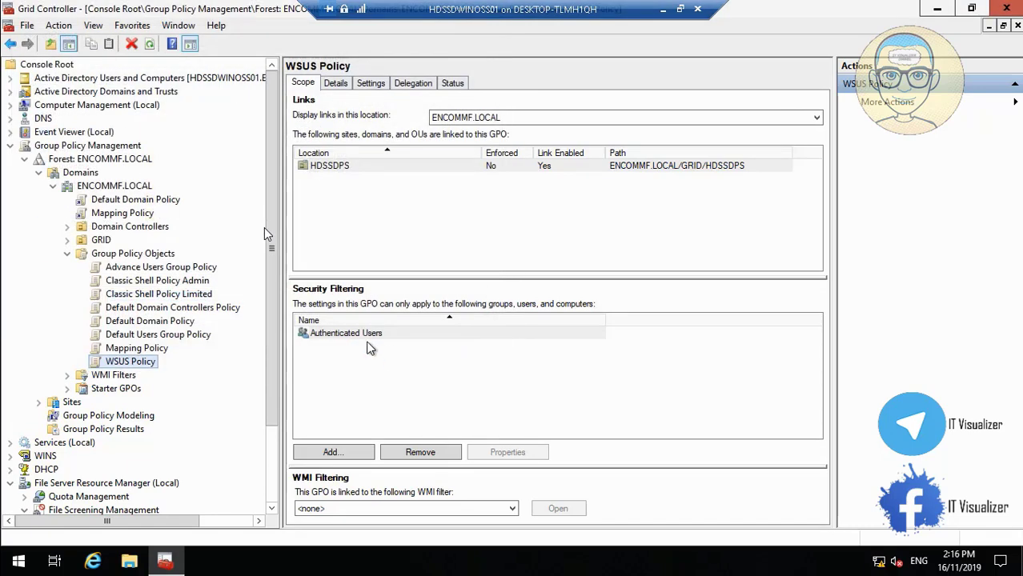
Step: Save a report of Classic Shell Policy Limited as an HTML File in Tron Domain GP
right_click(139, 295)
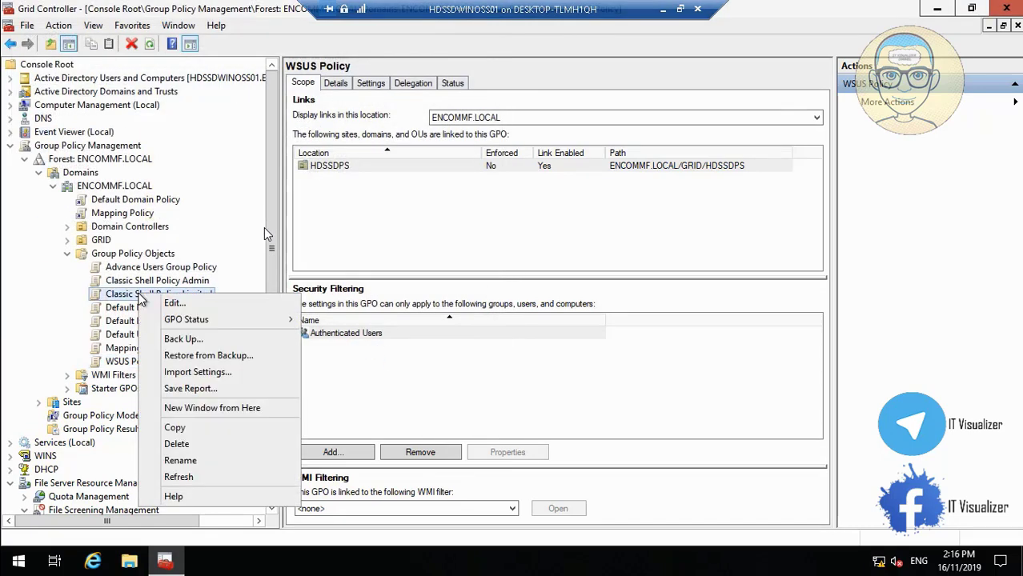
left_click(193, 389)
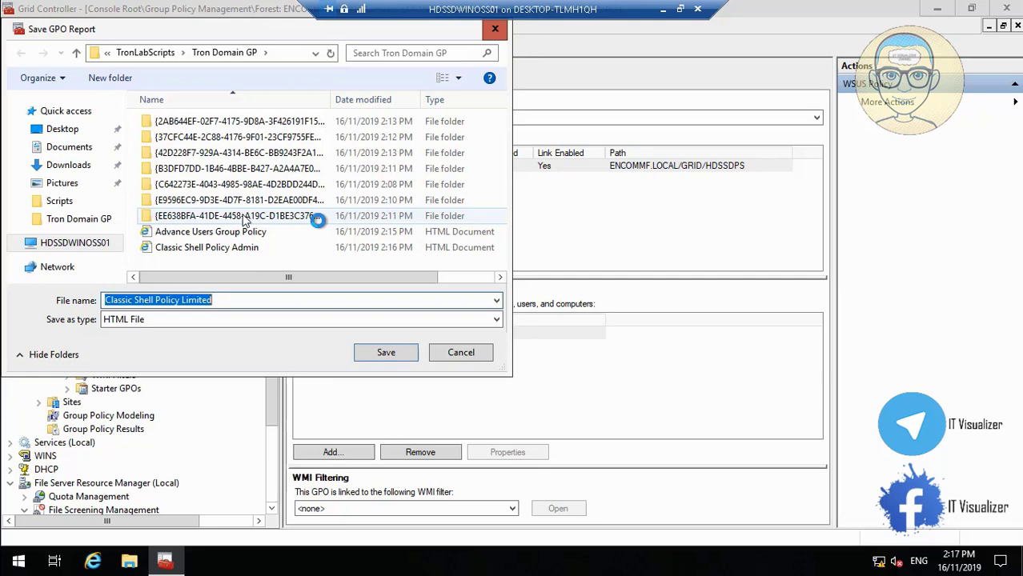
mouse_move(188, 565)
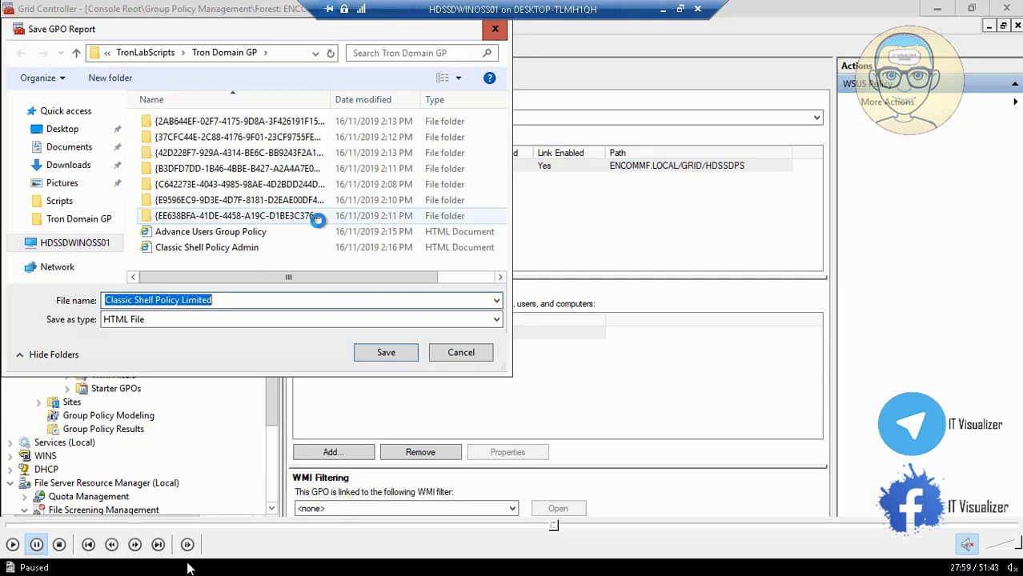
left_click(13, 547)
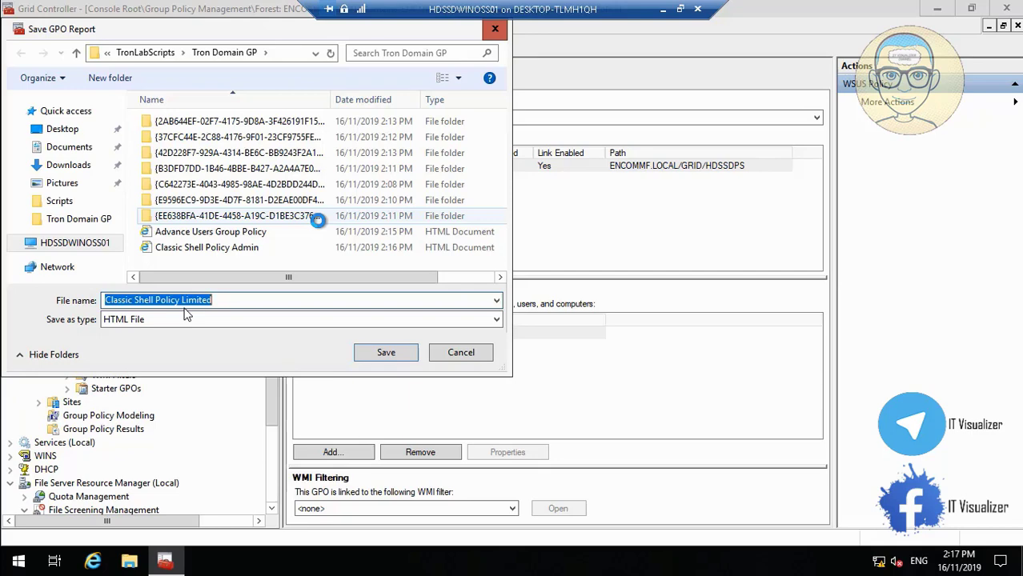
left_click(388, 357)
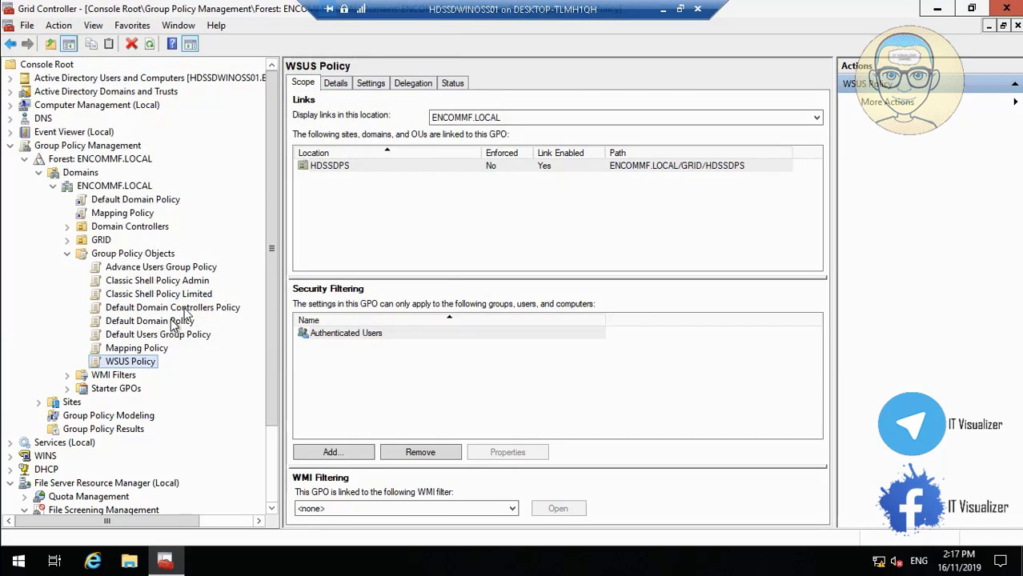
Step: Open Save Report for the Default Domain Policy GPO, then skip the tutorial video ahead
right_click(172, 321)
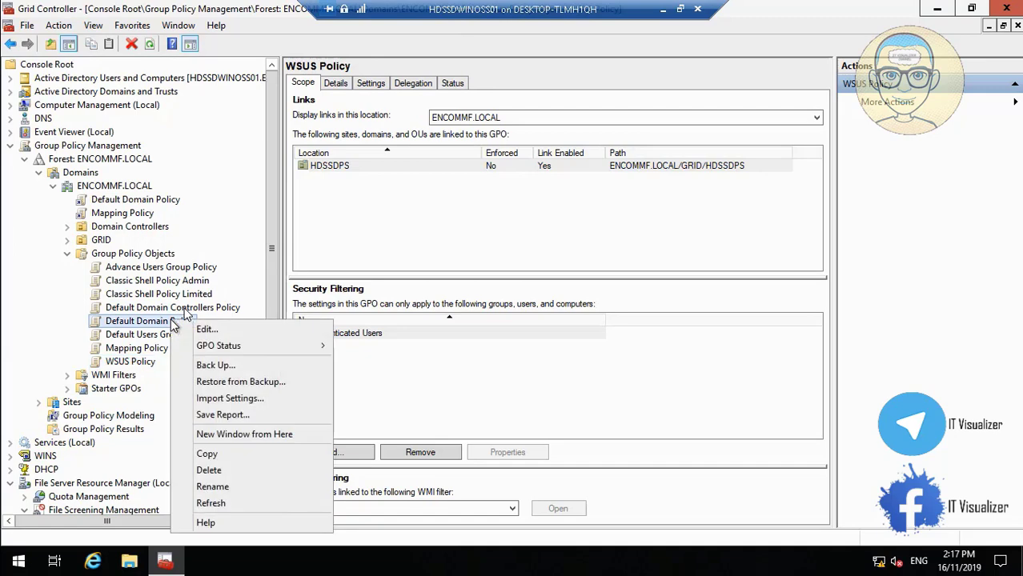
left_click(250, 416)
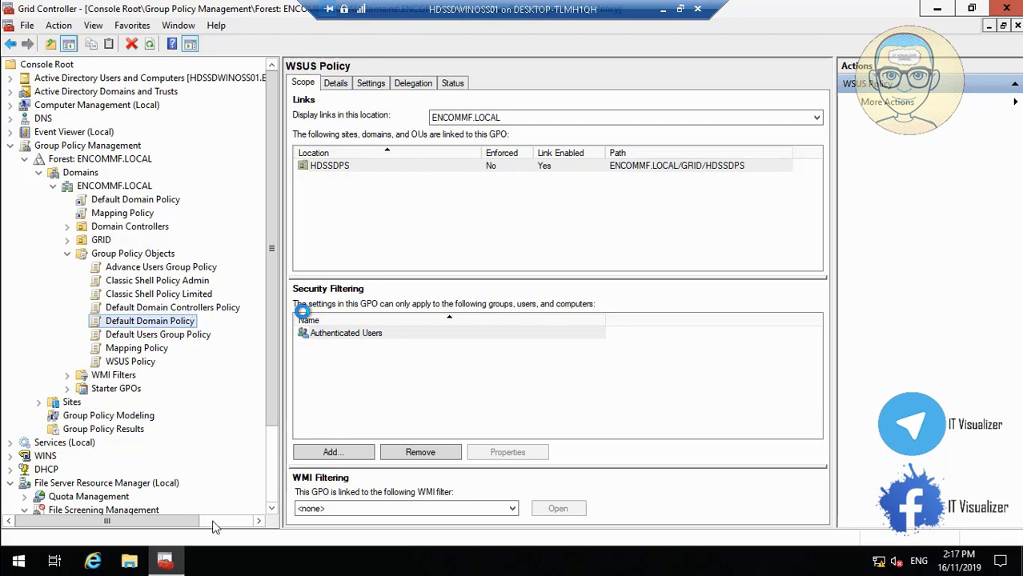
mouse_move(214, 524)
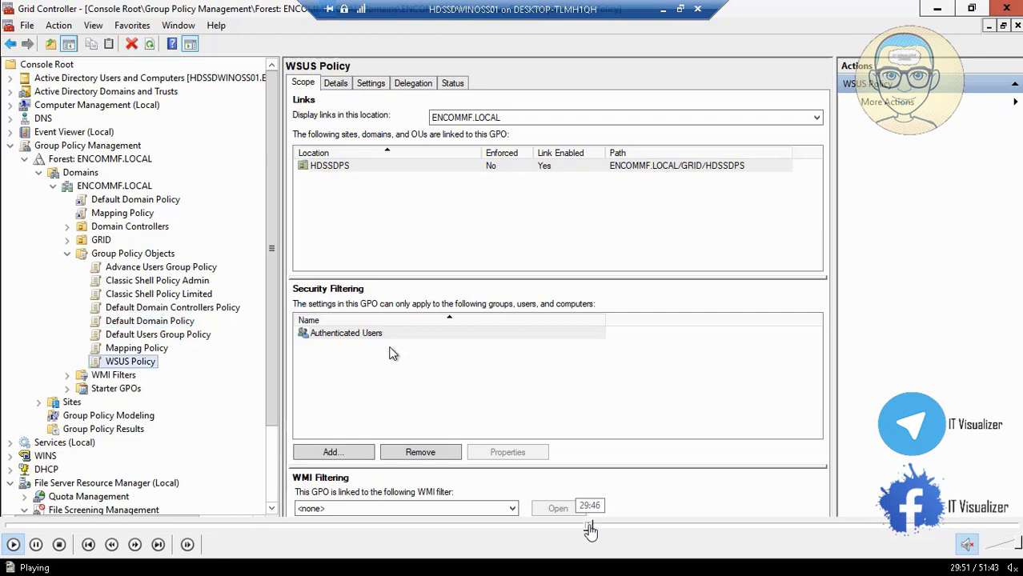
left_click(587, 530)
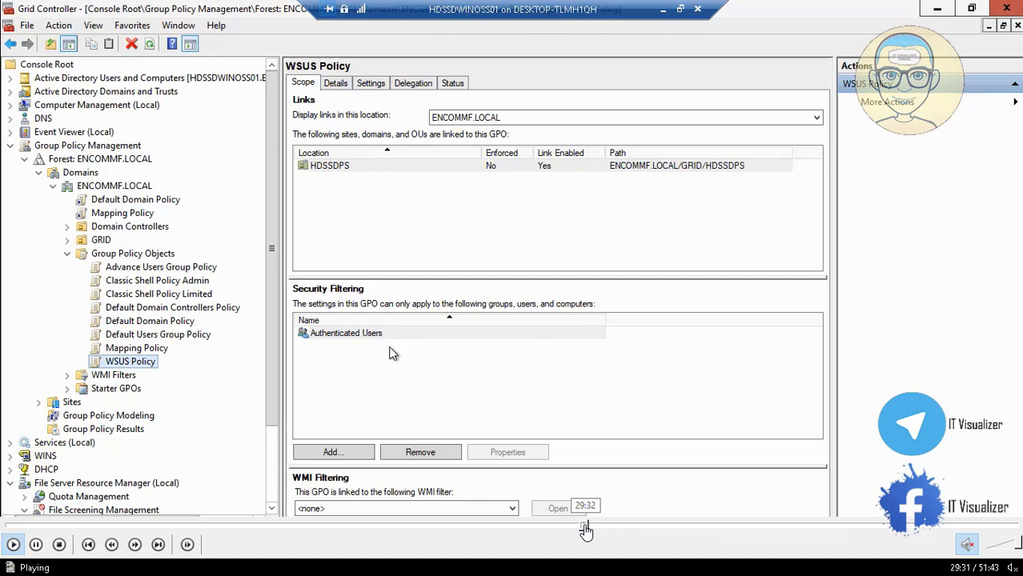
left_click(589, 529)
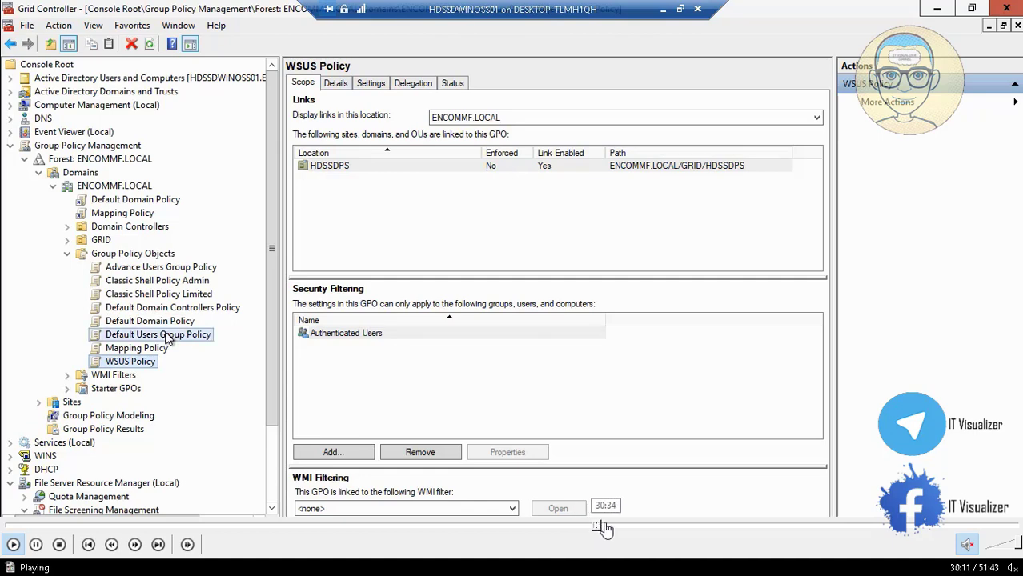
left_click(605, 530)
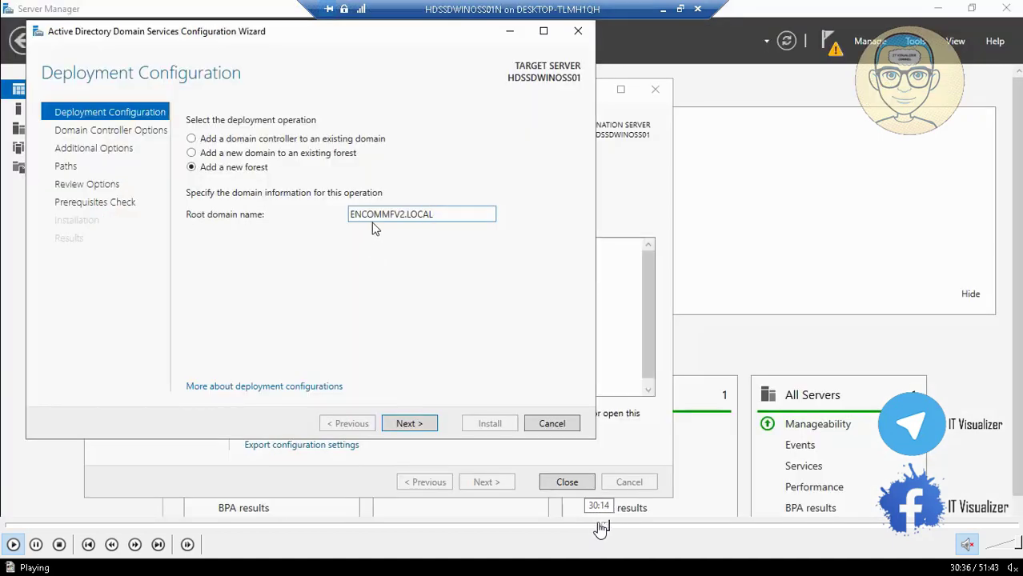
Step: Set the new forest's root domain name to ENCOMMFV2.LOCAL and continue
left_click(601, 529)
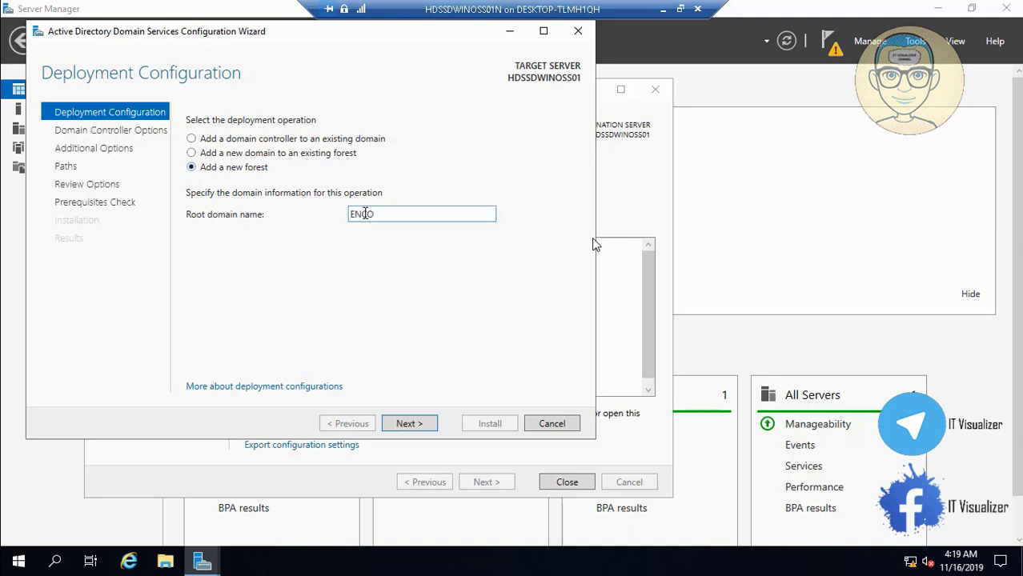
type("MMFV2.LOCAL")
left_click(424, 426)
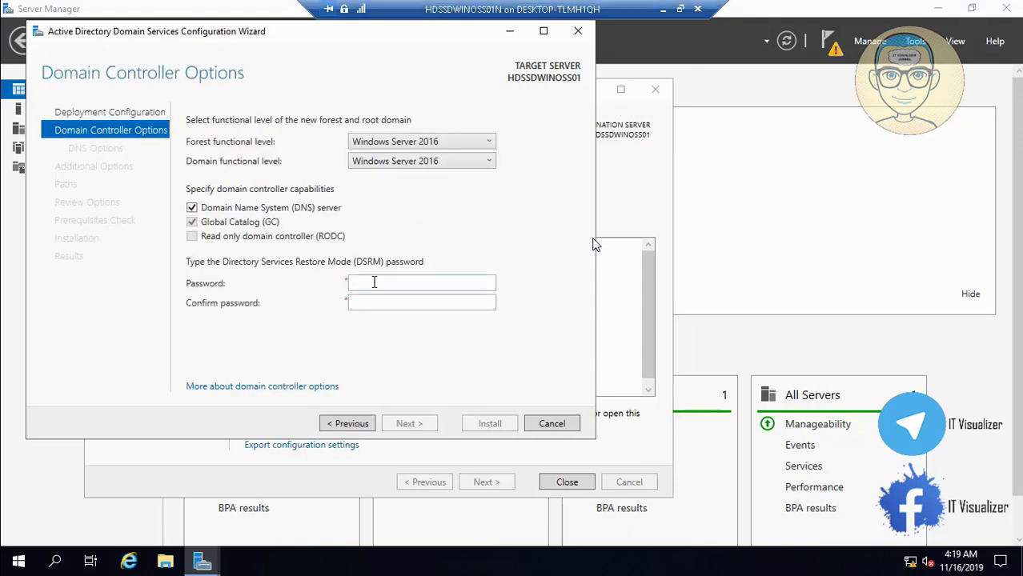
Step: Enter and confirm the restore mode password, pass DNS options, then minimise the VM to the host
left_click(374, 283)
type("P@ssw0")
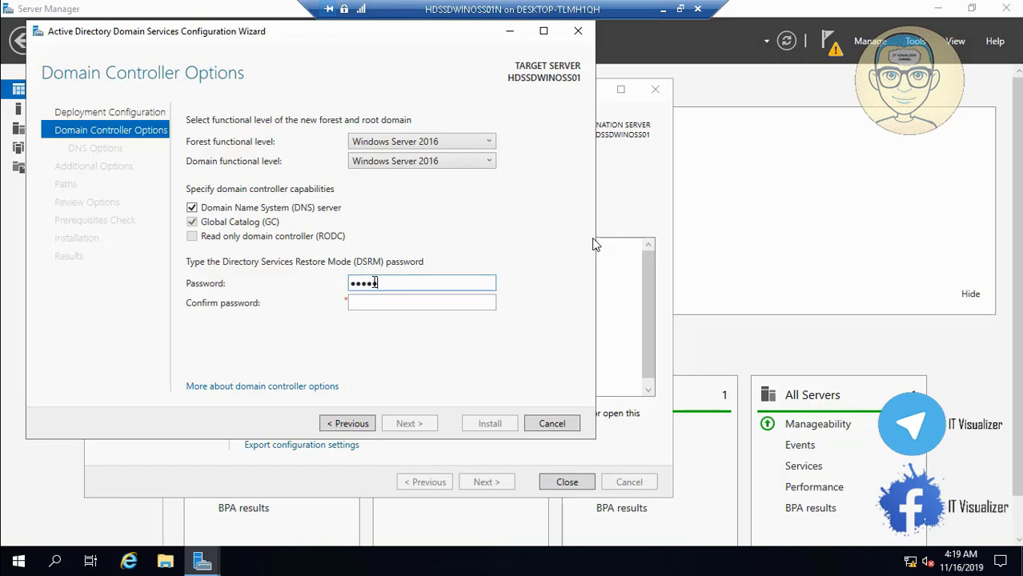
type("rd12")
key("Tab")
type("P@ssw0")
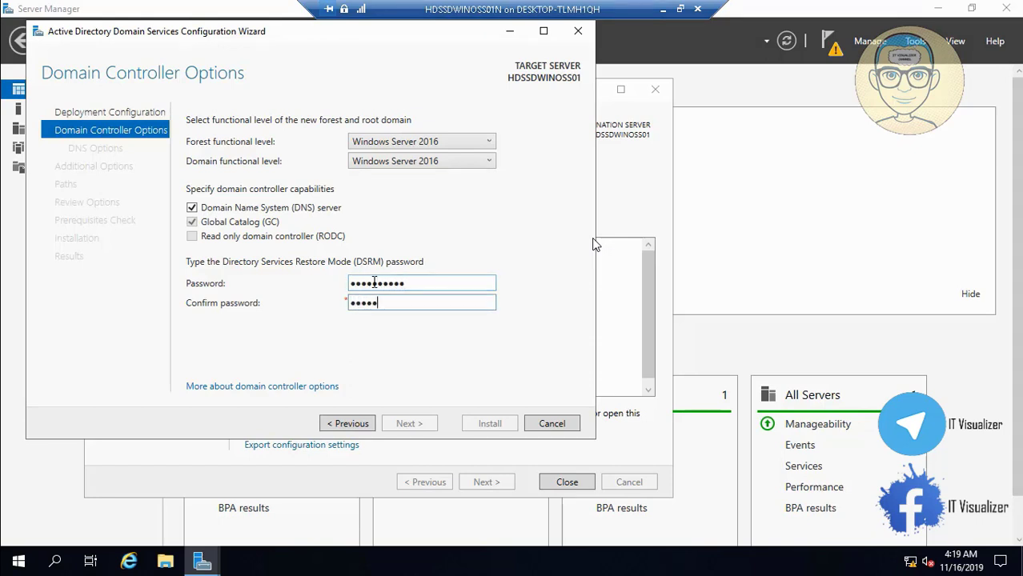
type("rd12")
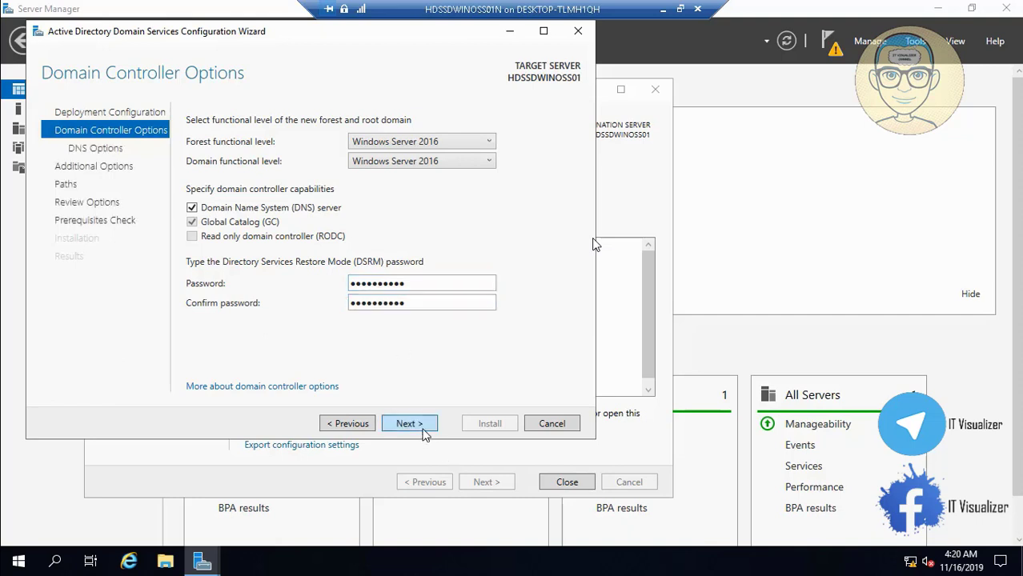
left_click(423, 428)
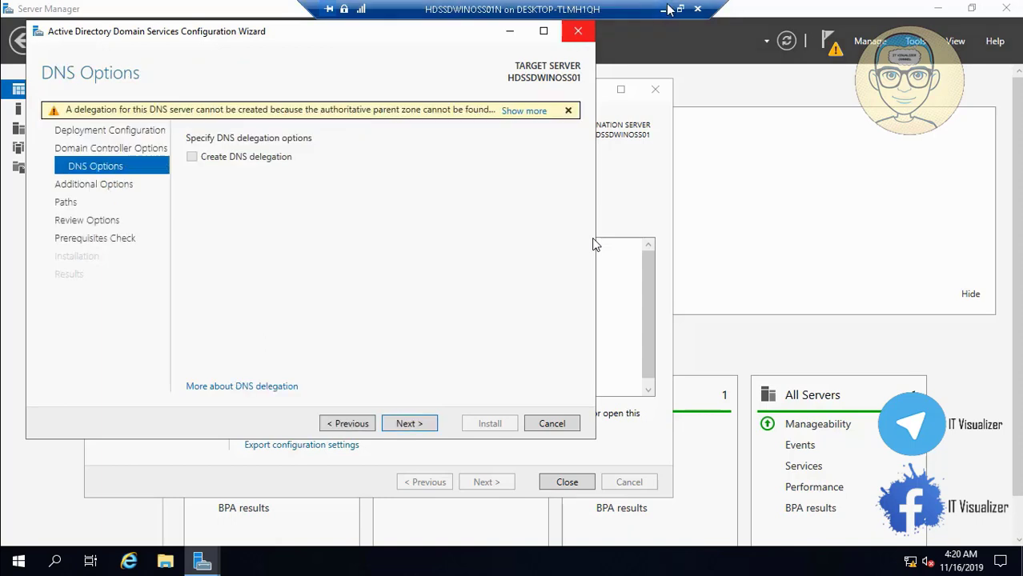
left_click(409, 424)
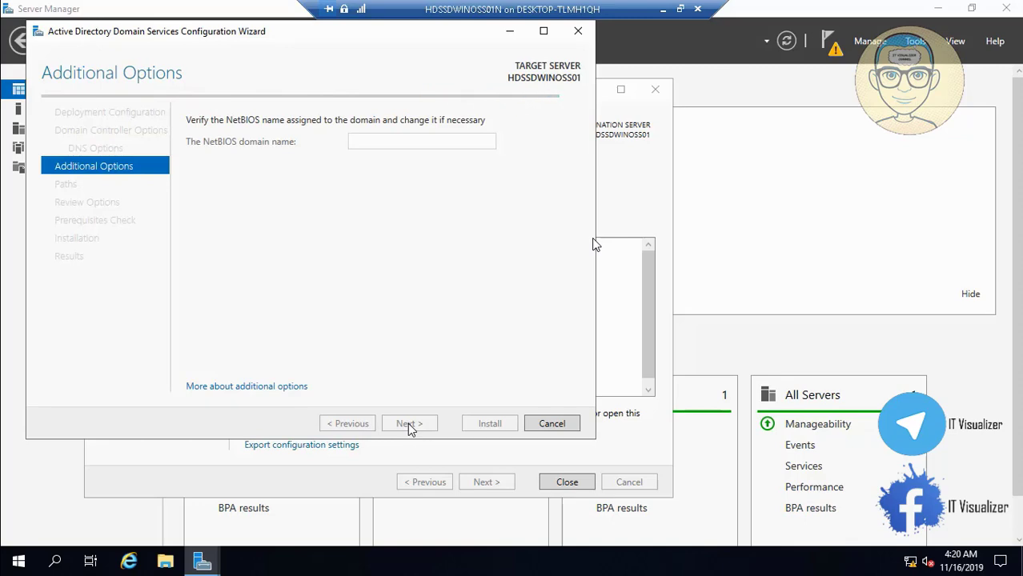
left_click(665, 8)
left_click(496, 562)
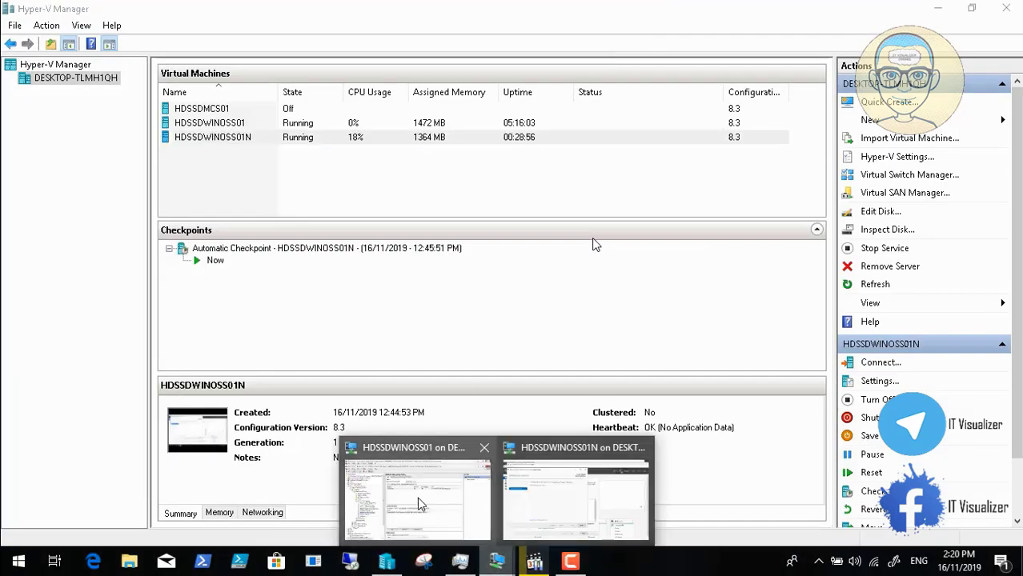
Step: Save the Default Users Group Policy report and start a Save Report for Mapping Policy
left_click(406, 497)
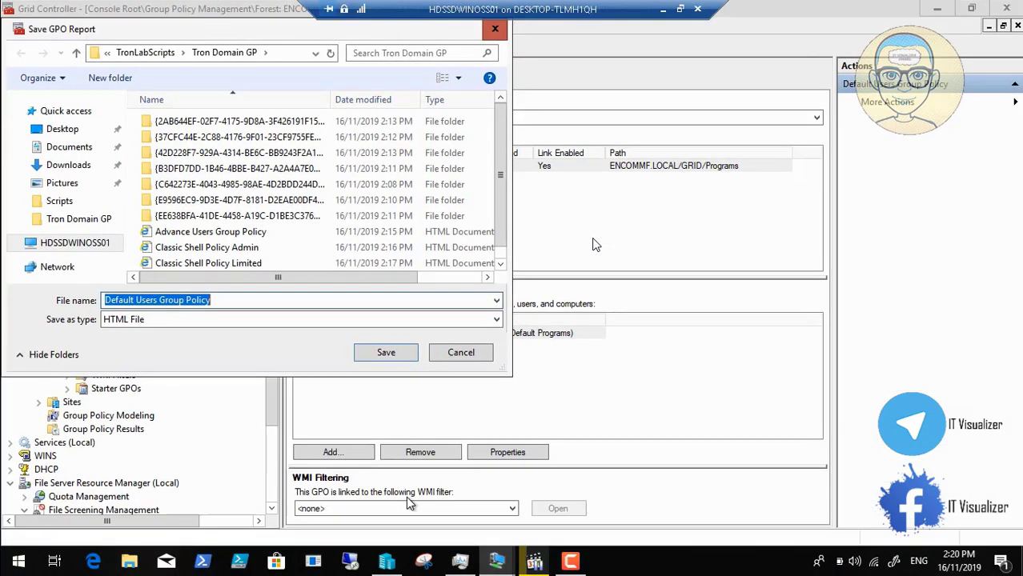
left_click(387, 353)
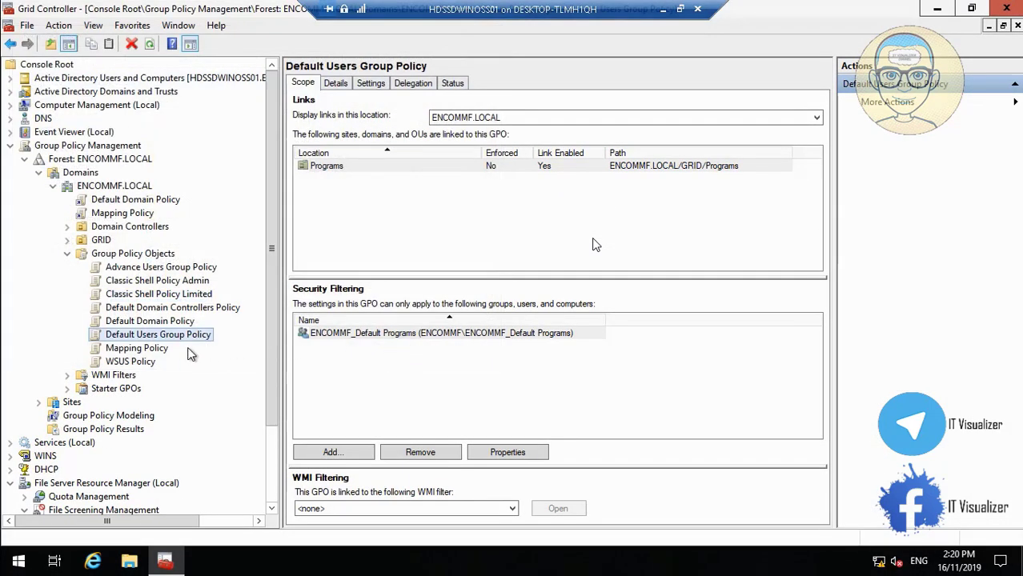
right_click(159, 351)
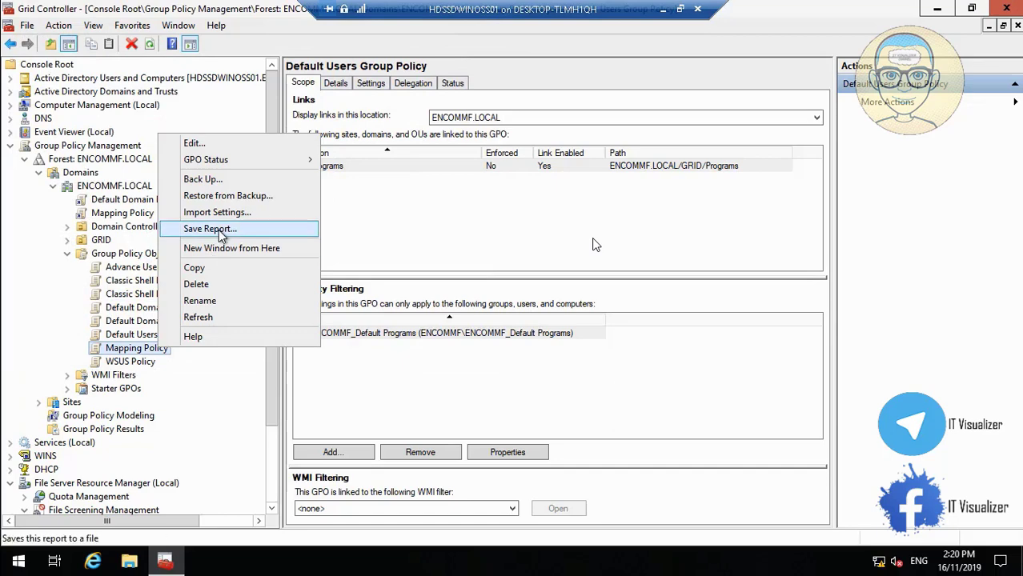
left_click(208, 229)
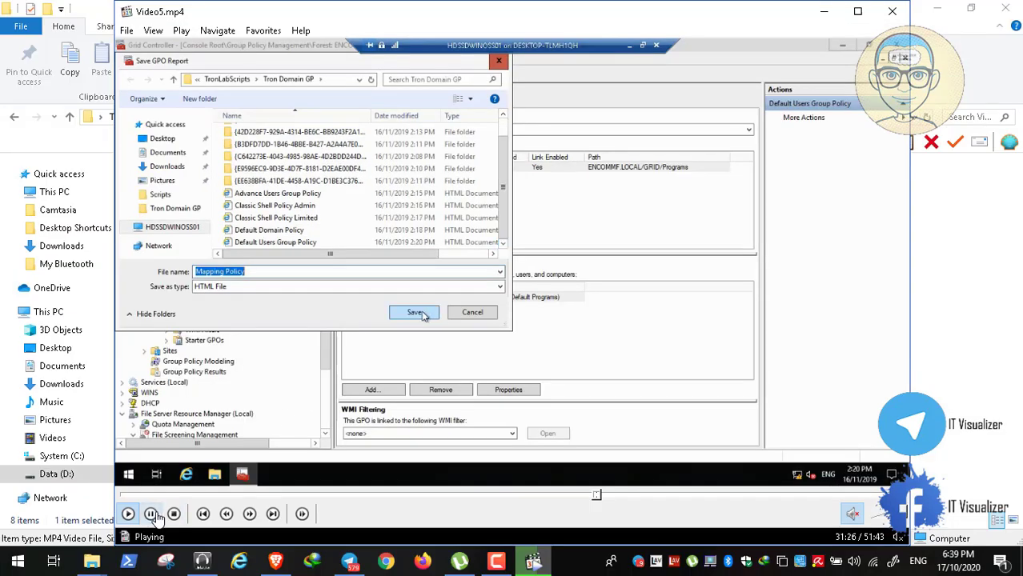
Step: Pause and resume the tutorial video in full screen, then show Mapping Policy's scope details
left_click(154, 515)
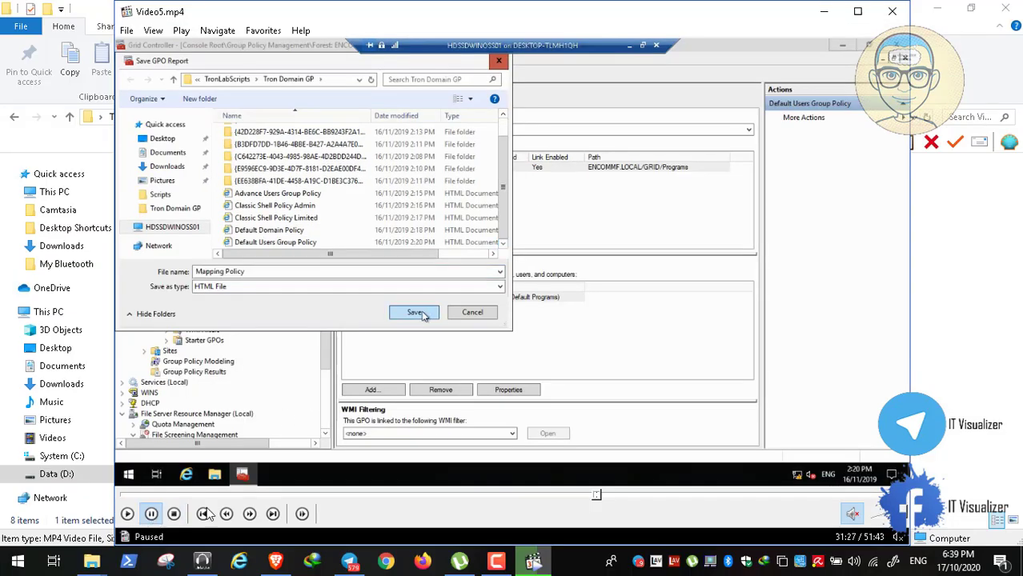
left_click(496, 562)
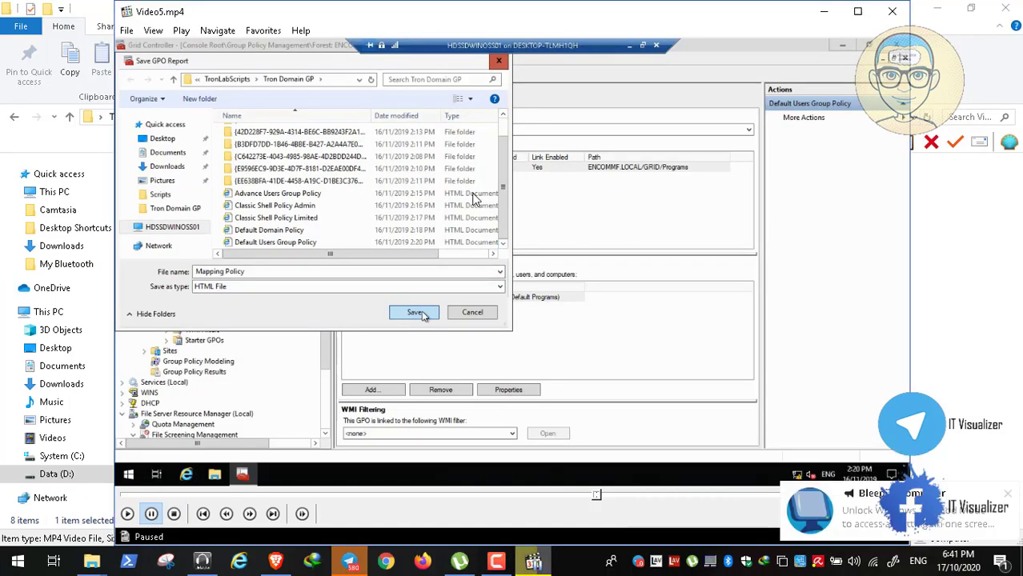
double_click(412, 236)
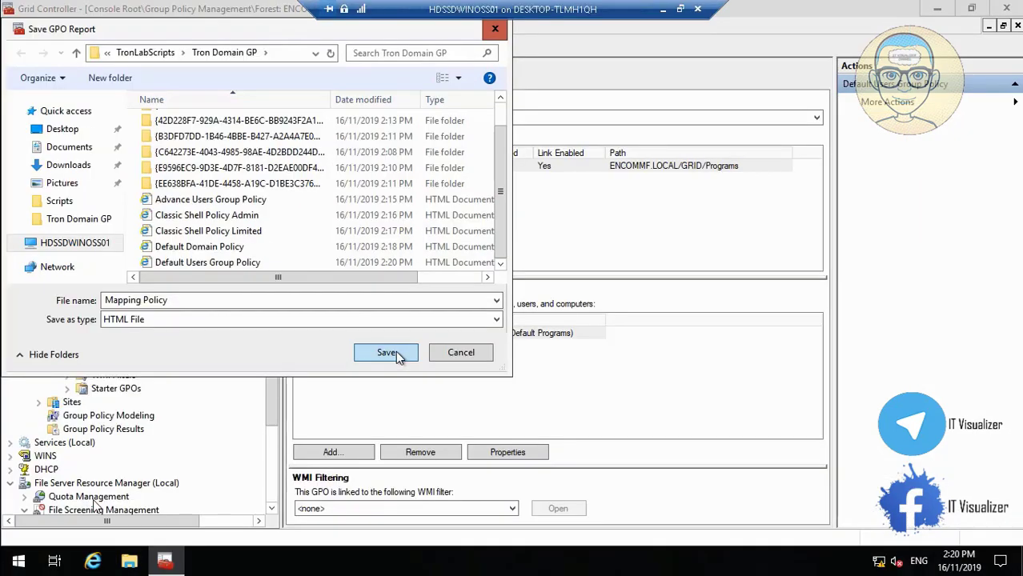
left_click(12, 547)
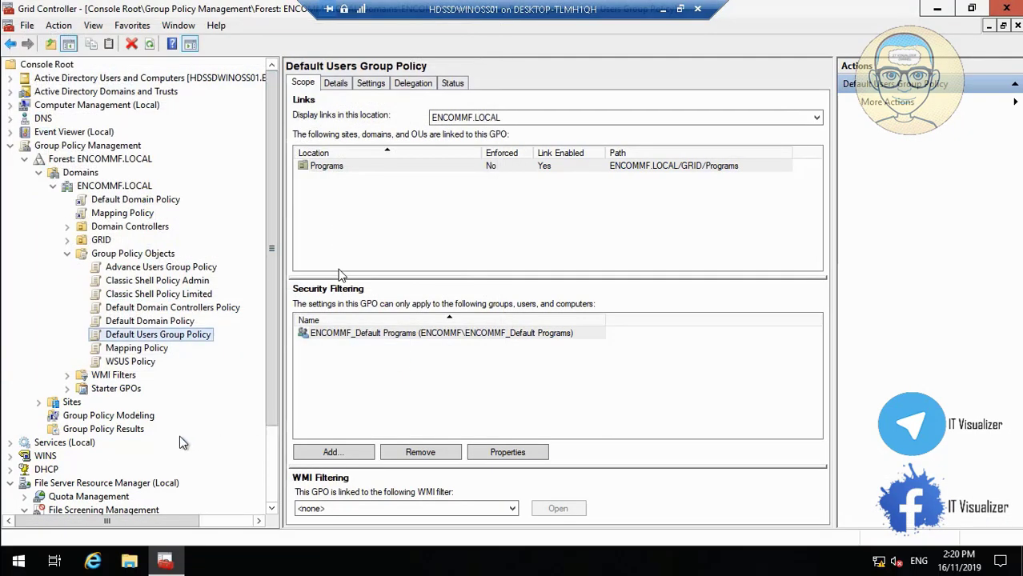
left_click(152, 351)
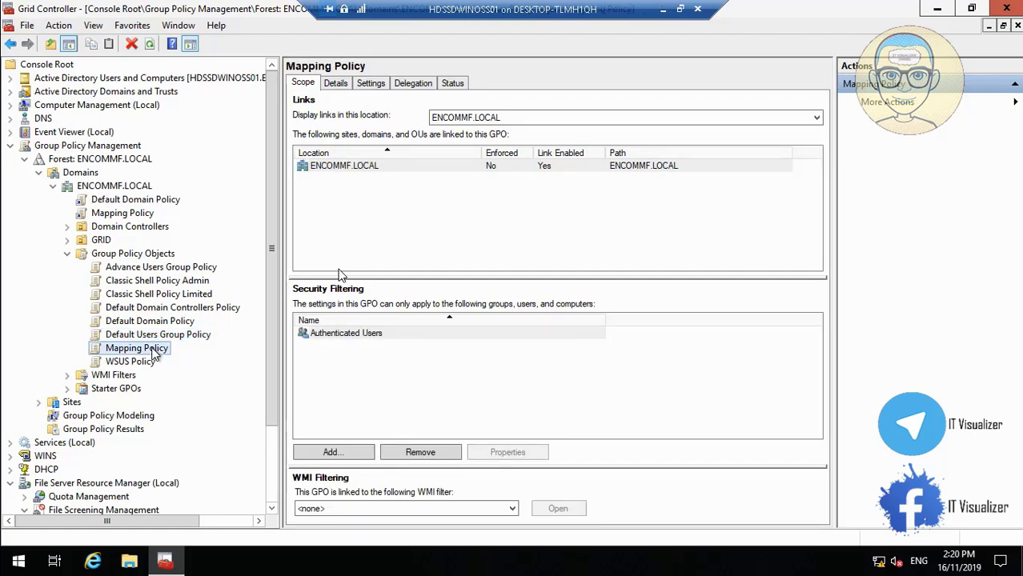
scroll(271, 494, "down", 2)
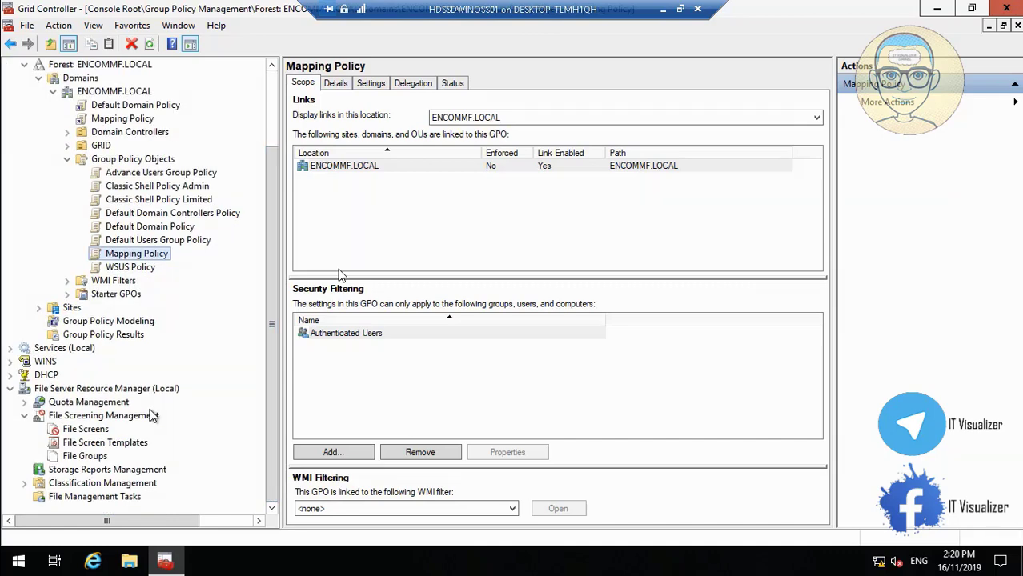
Step: Expand Quota Management under File Server Resource Manager and jump the video to about 32:10
right_click(125, 390)
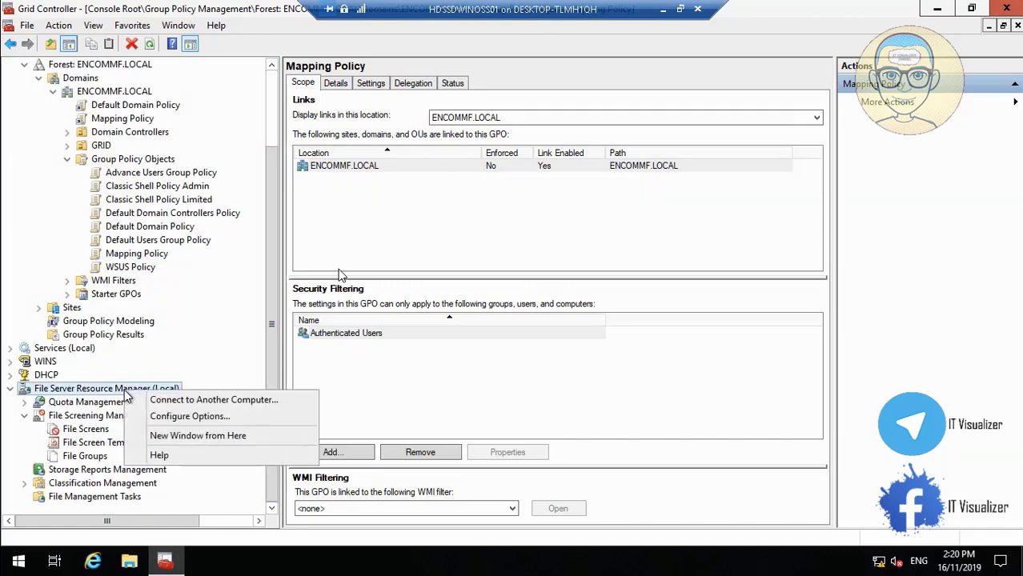
left_click(26, 403)
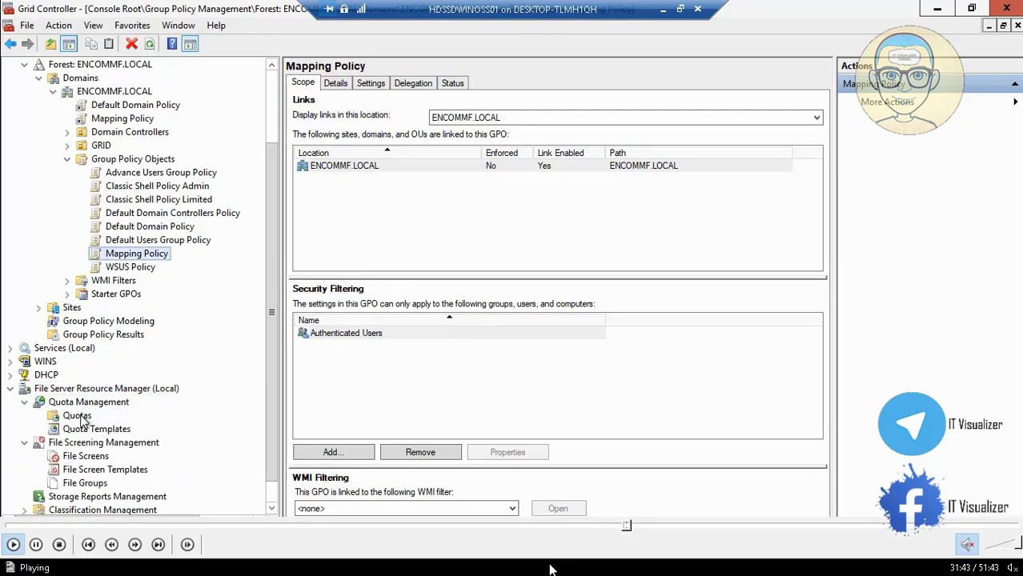
left_click(635, 526)
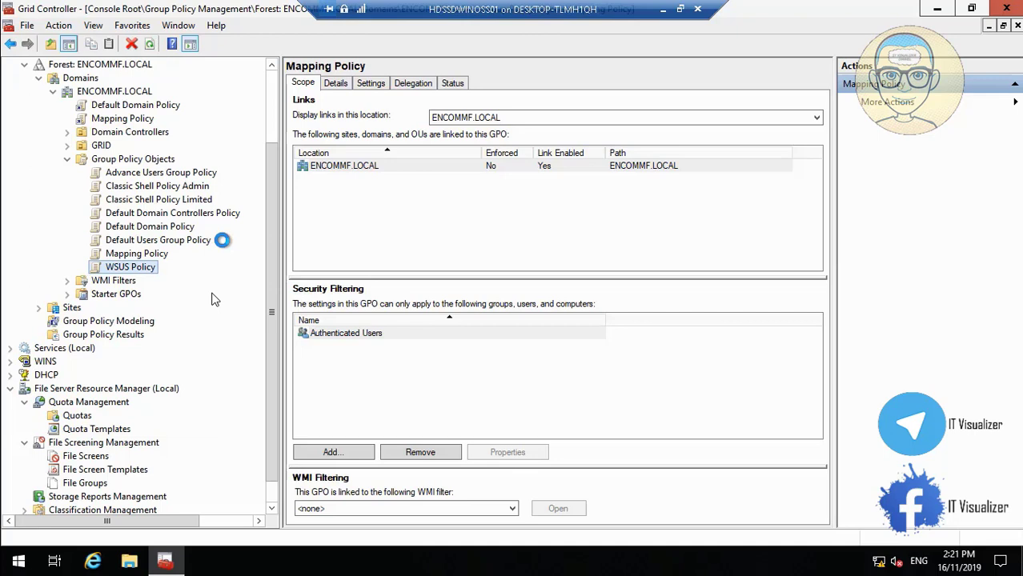
mouse_move(465, 570)
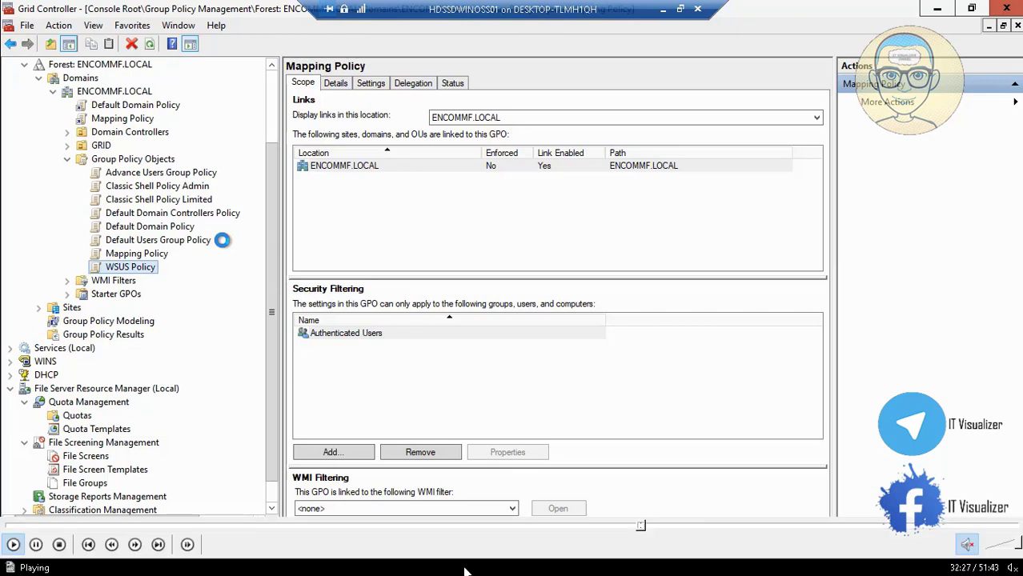
Step: Skip the tutorial video ahead to the AD DS configuration wizard part, around 34:35
left_click(654, 529)
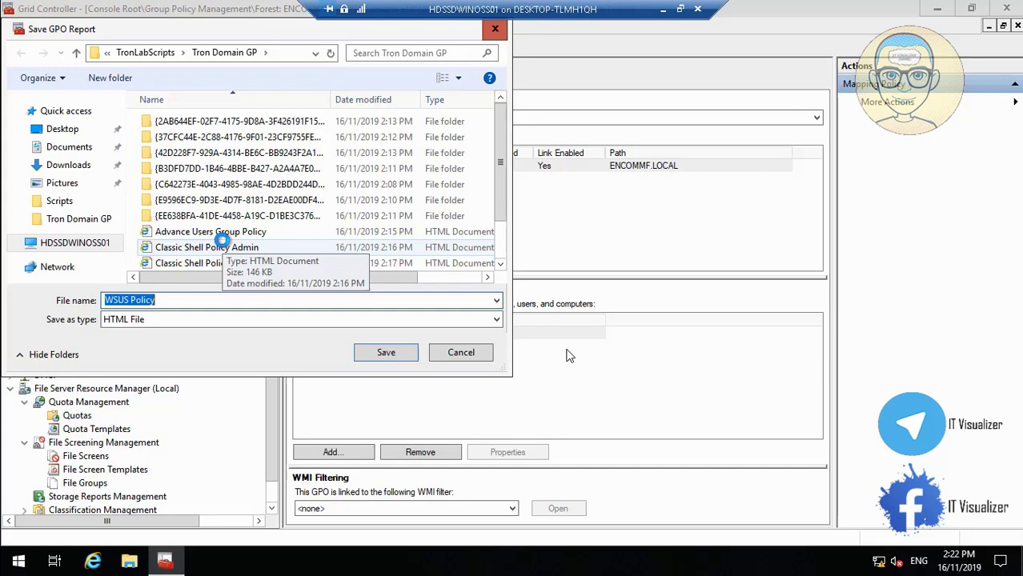
mouse_move(746, 572)
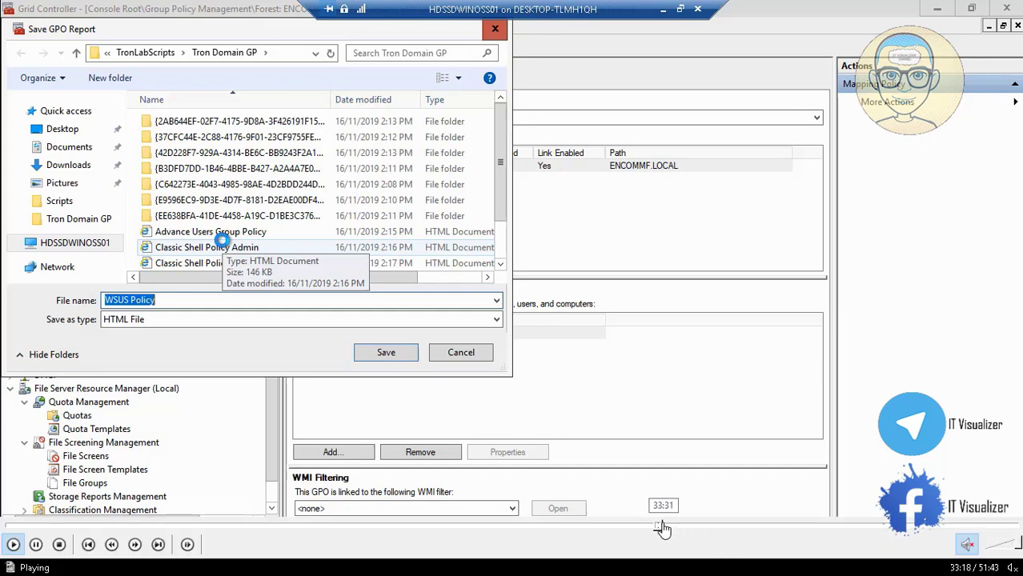
left_click(660, 526)
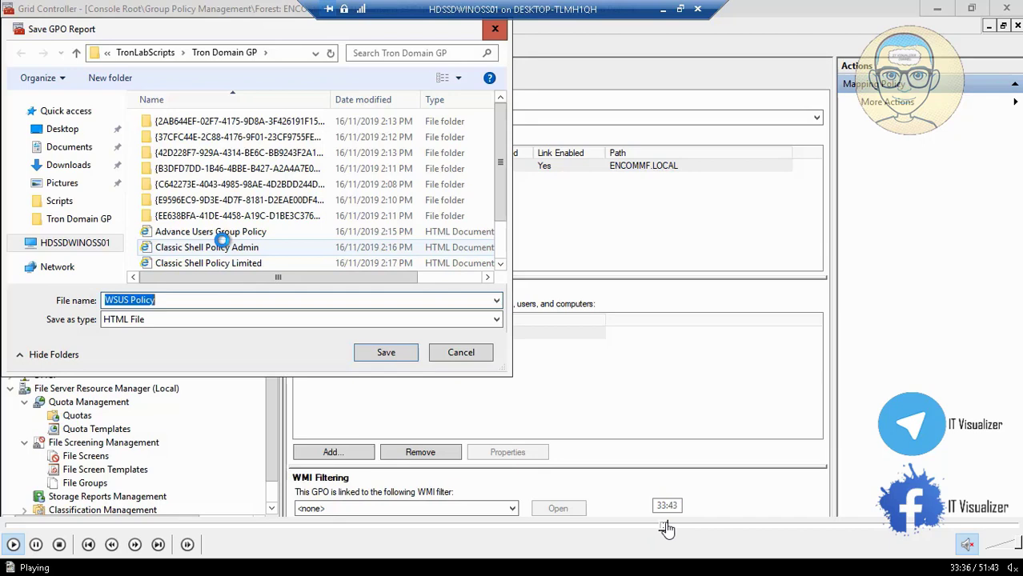
left_click(666, 527)
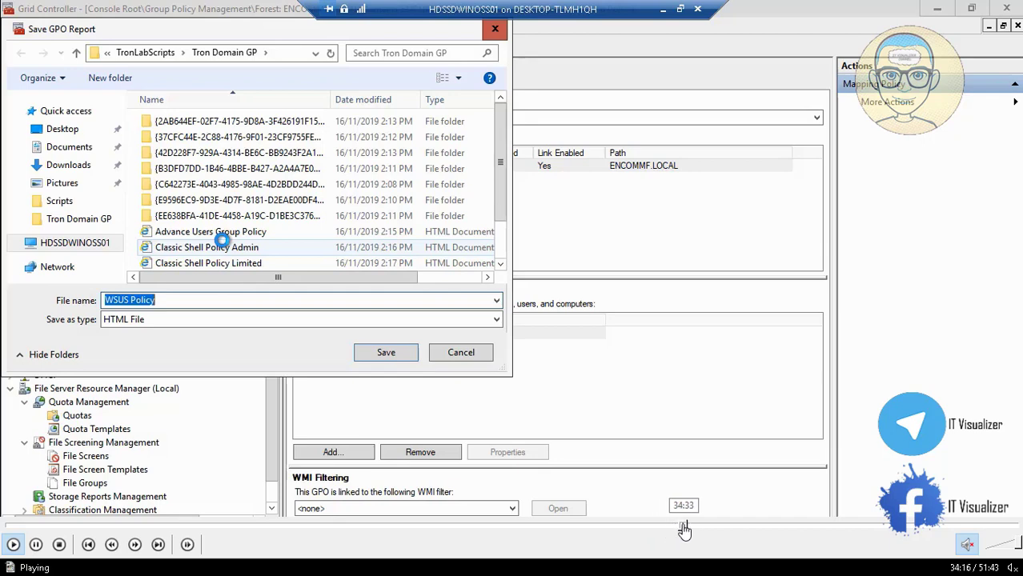
left_click(686, 528)
left_click(691, 528)
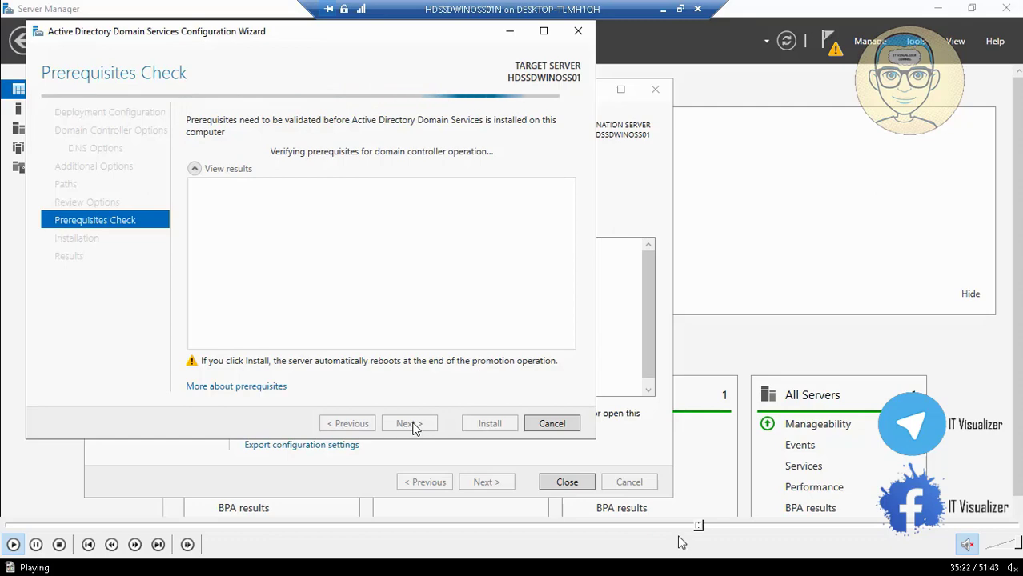
Step: Skip the video past the prerequisite check results to the Group Policy Management part
left_click(702, 525)
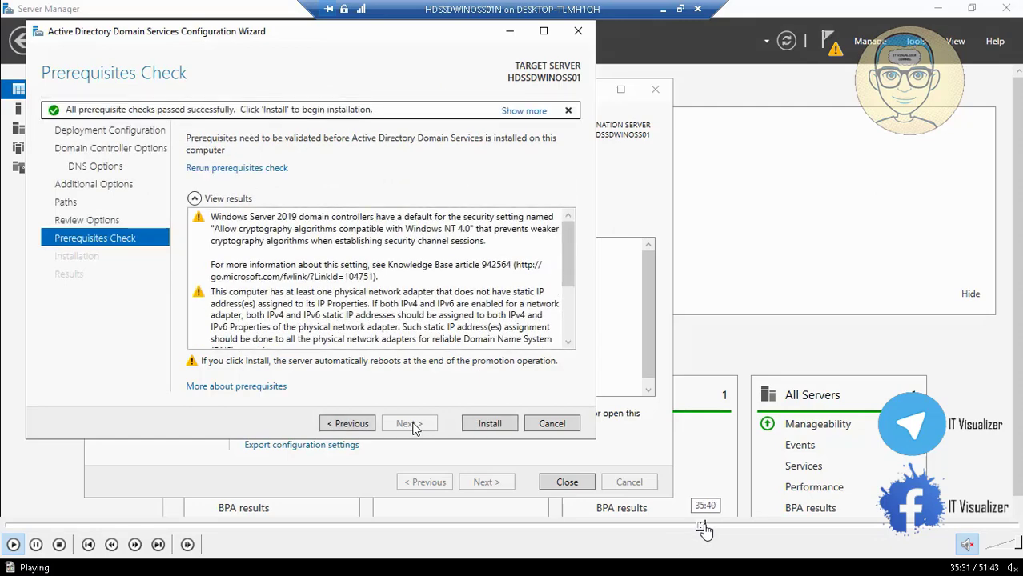
left_click(705, 525)
left_click(709, 529)
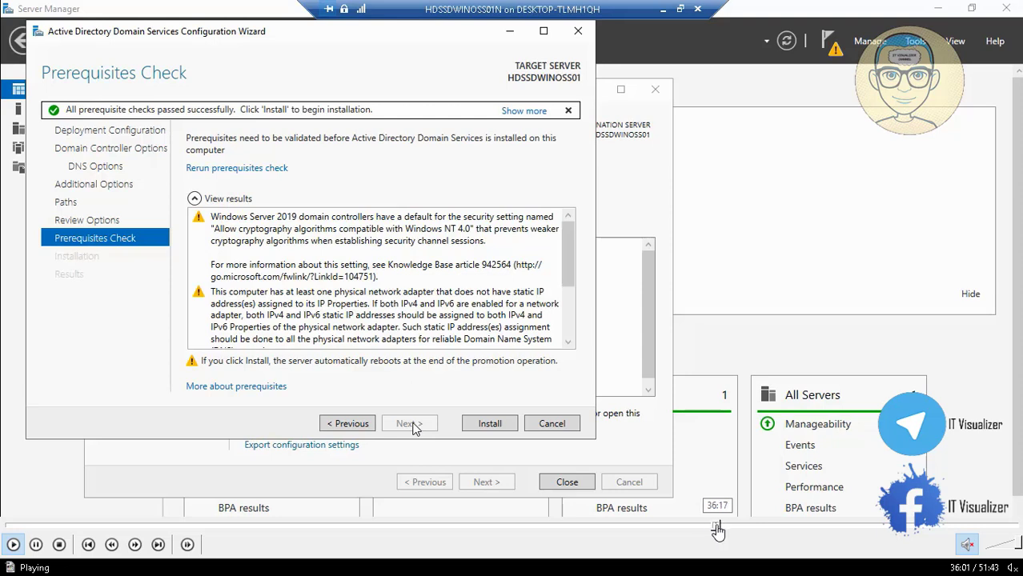
left_click(717, 525)
left_click(720, 526)
left_click(726, 527)
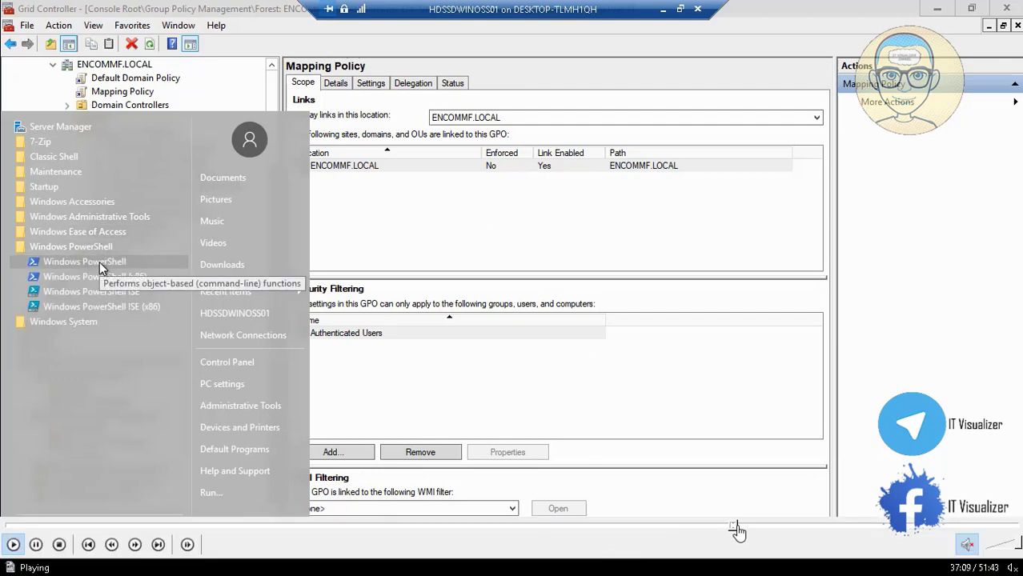
Step: Seek the video to the empty DHCP export folder, then rewind to just before its creation
left_click(738, 527)
left_click(757, 527)
left_click(775, 526)
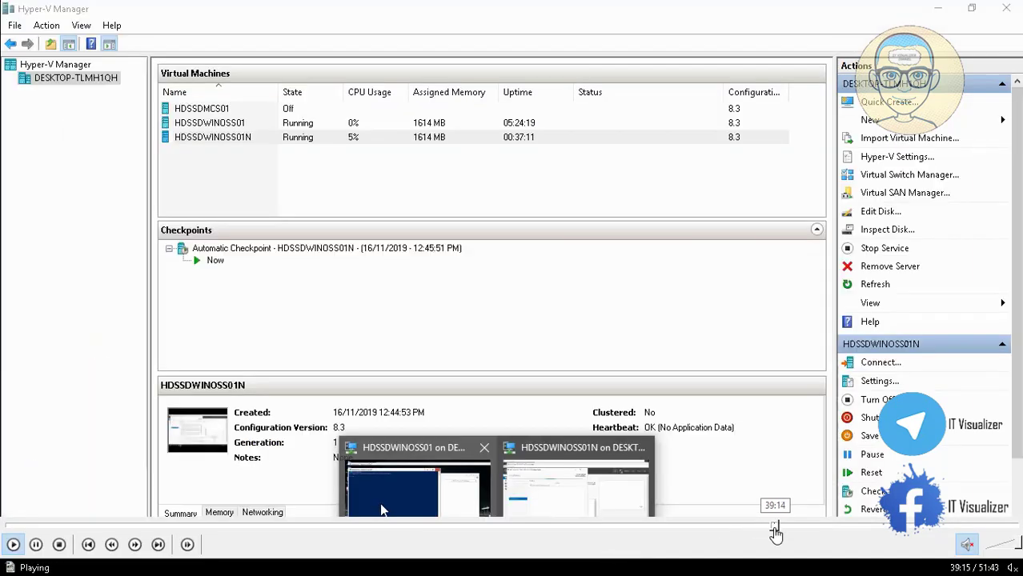
left_click(793, 533)
left_click(814, 529)
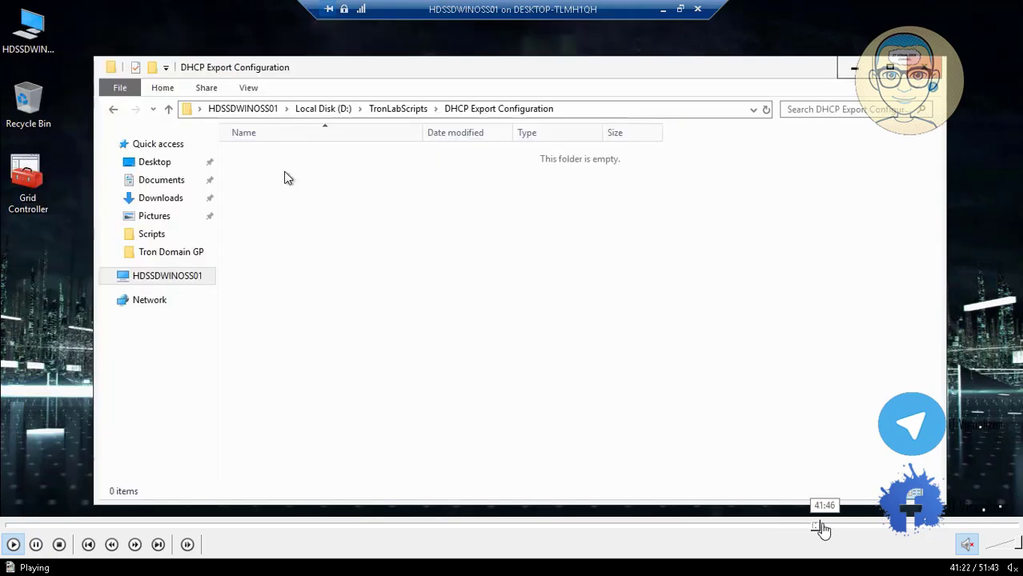
left_click(804, 528)
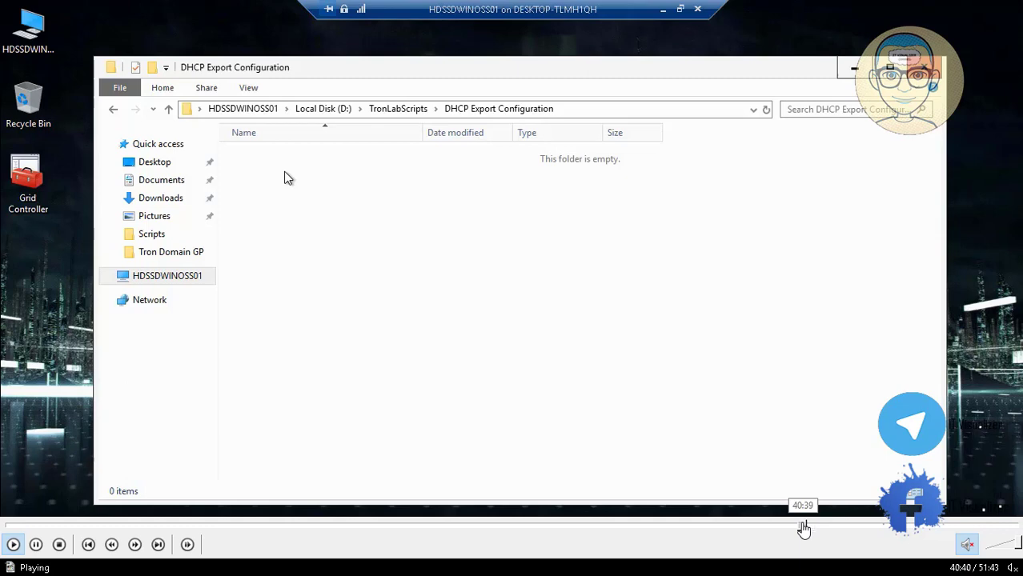
left_click(790, 528)
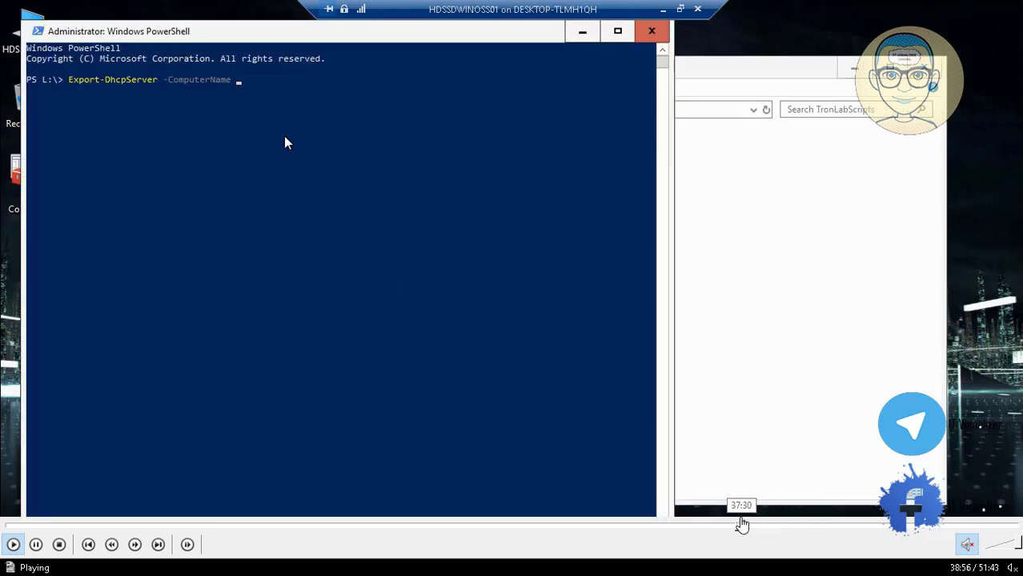
left_click(738, 526)
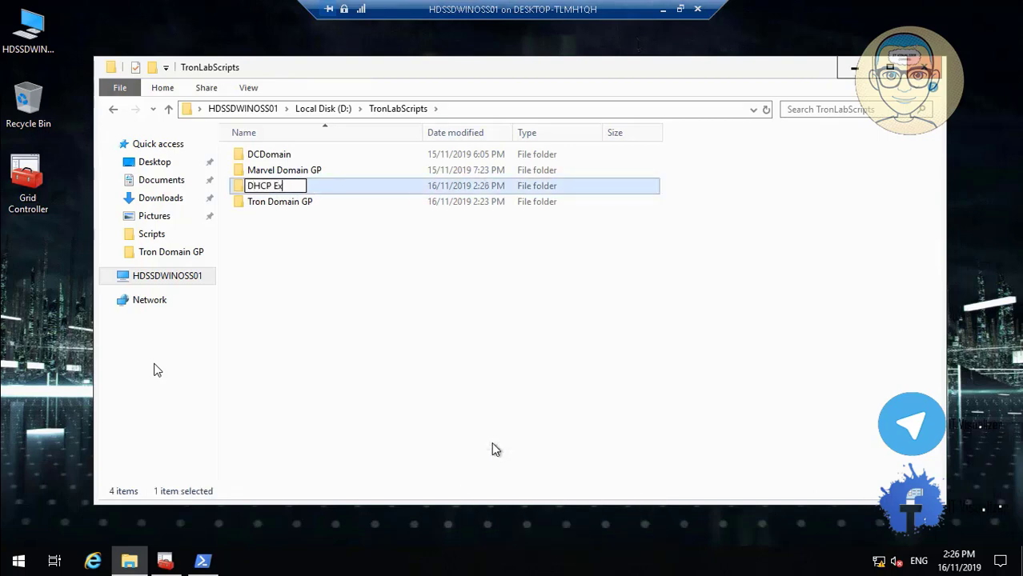
Step: Name the new folder 'DHCP Export Configuration' and open a Windows PowerShell window
type("port")
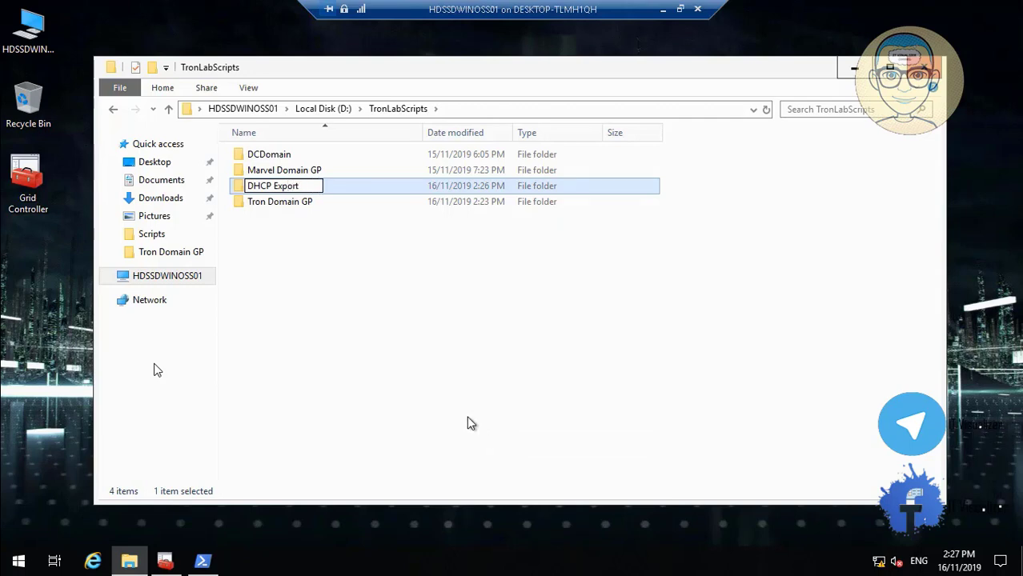
type(" Configurat")
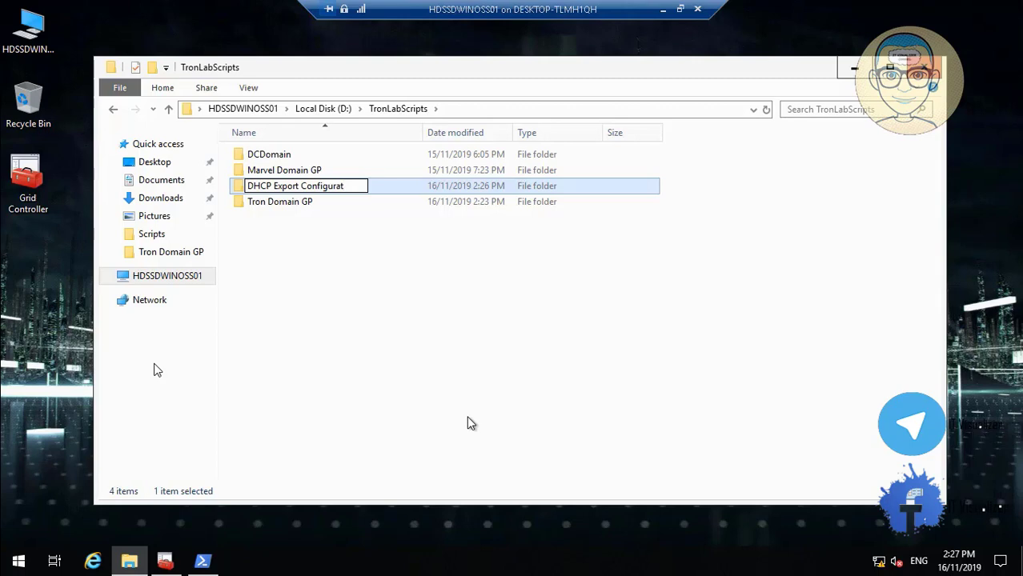
type("ion")
key("Return")
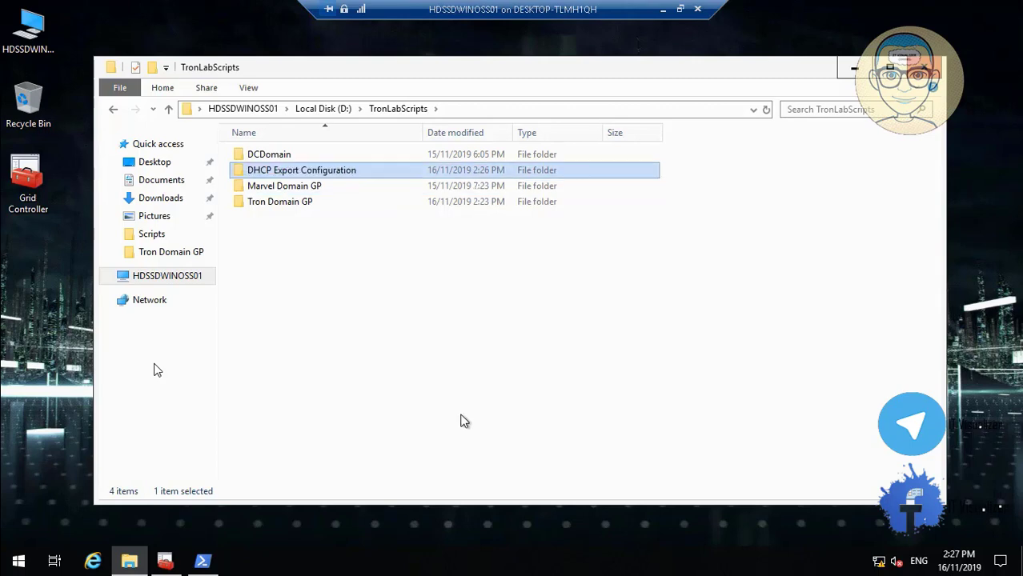
left_click(462, 414)
left_click(204, 561)
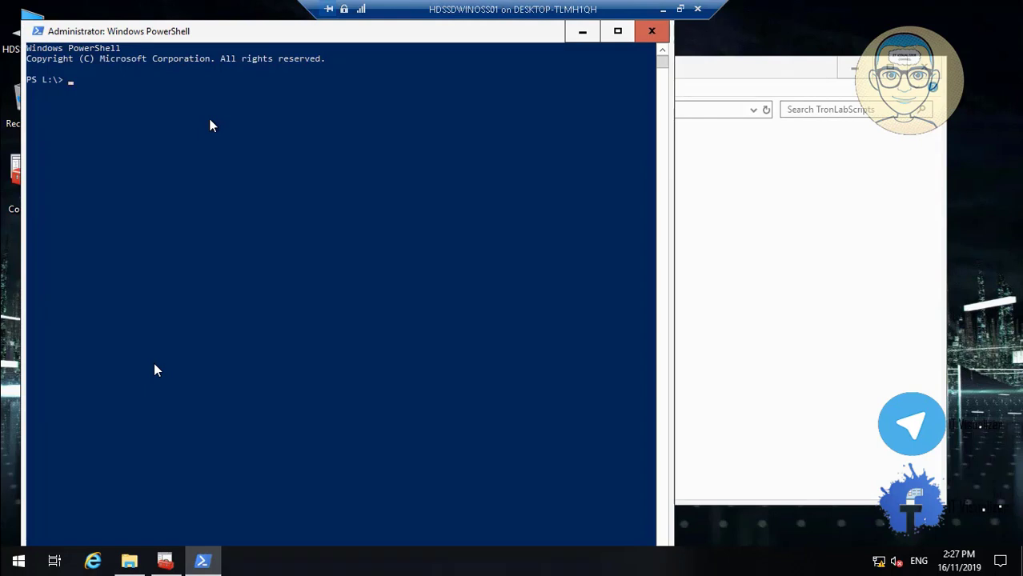
Step: Minimize the remote session and bring the HDSSDWINOSS01 virtual machine console to the front
left_click(662, 9)
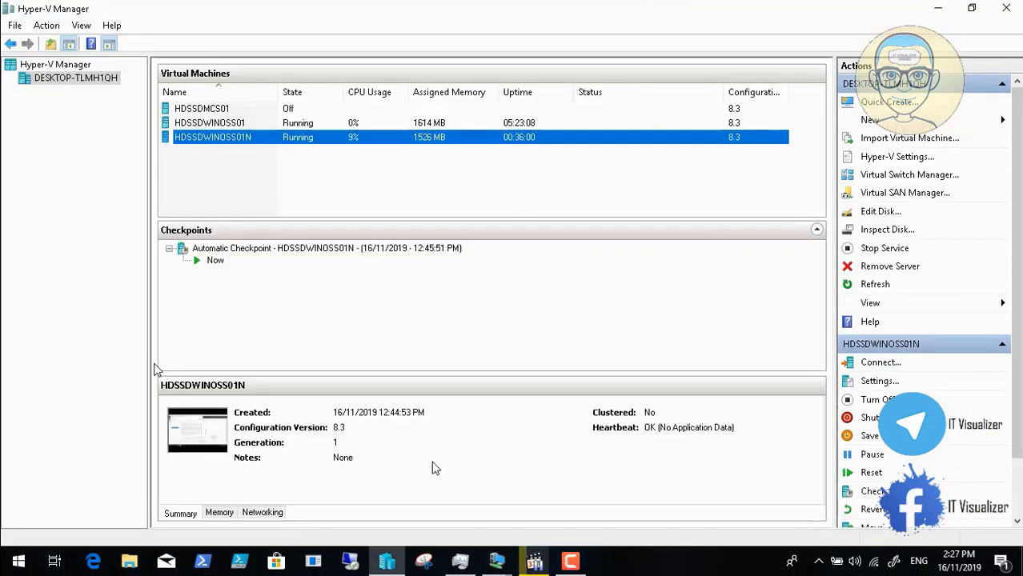
left_click(535, 562)
left_click(943, 488)
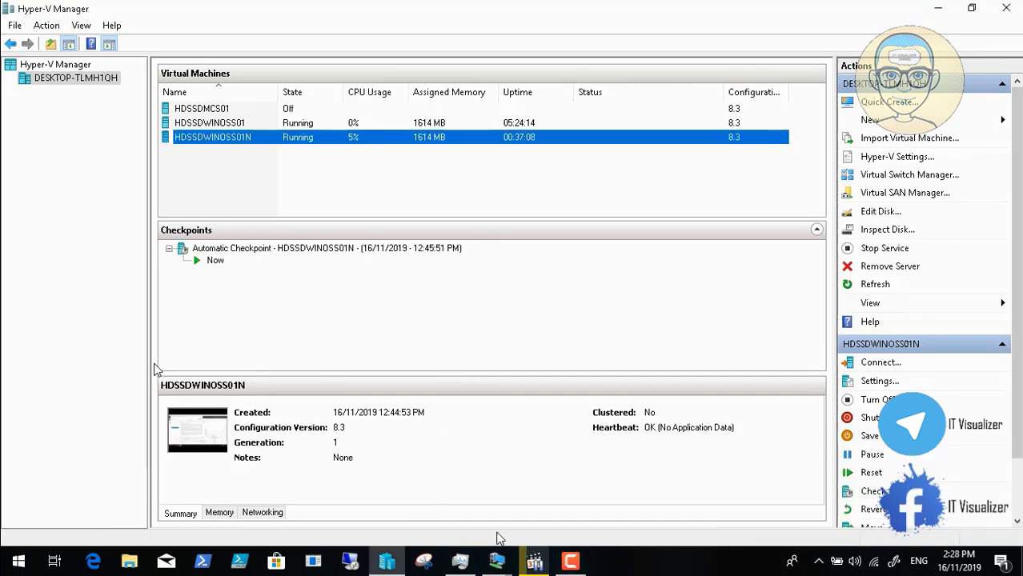
left_click(497, 562)
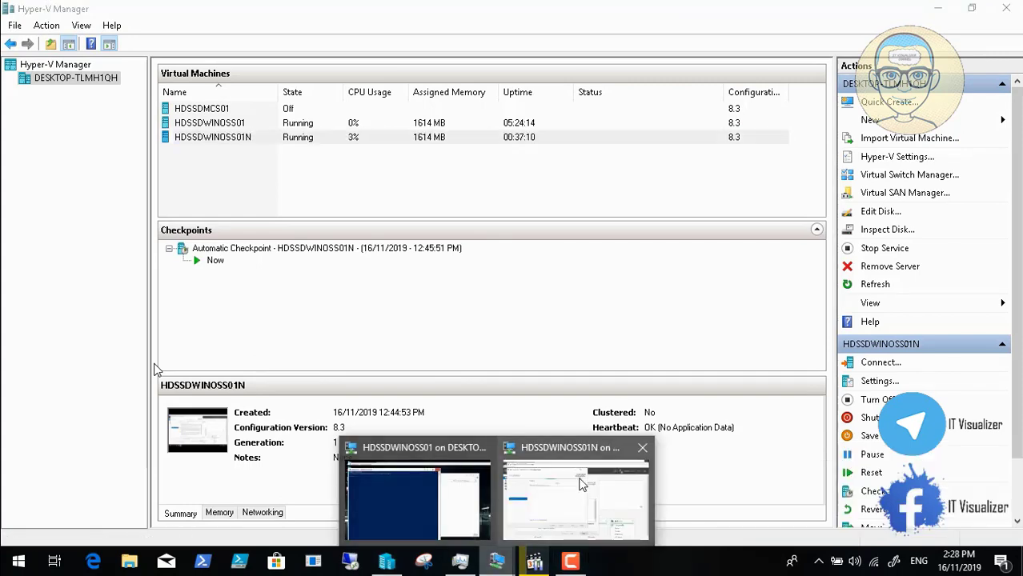
left_click(379, 502)
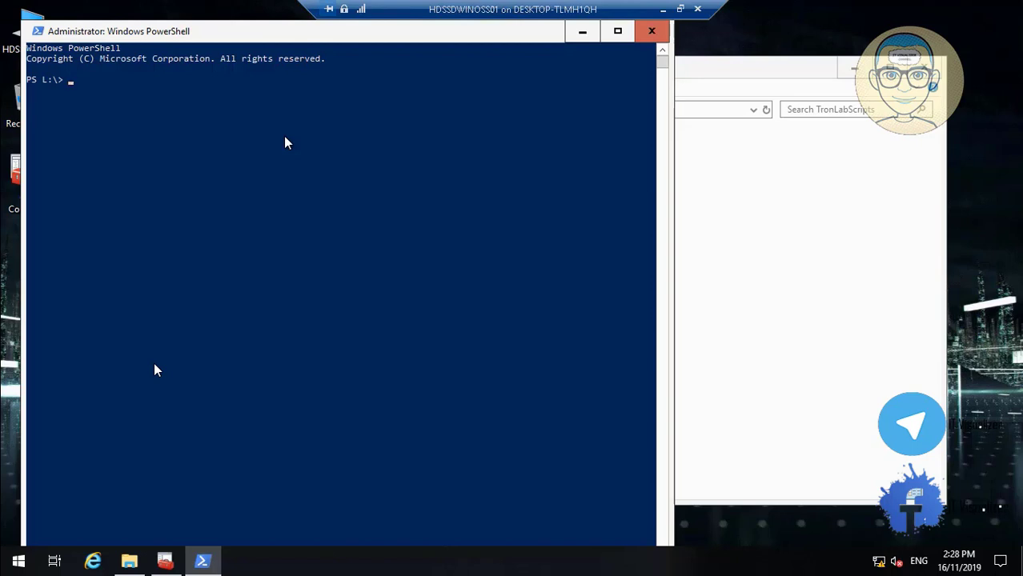
Step: Type Export-DhcpServer -ComputerName "HDSSDWINOSS01.ENCOMMF.LOCAL" -File, erasing the mistaken C: path
type("Export-DhcpServer -Computer")
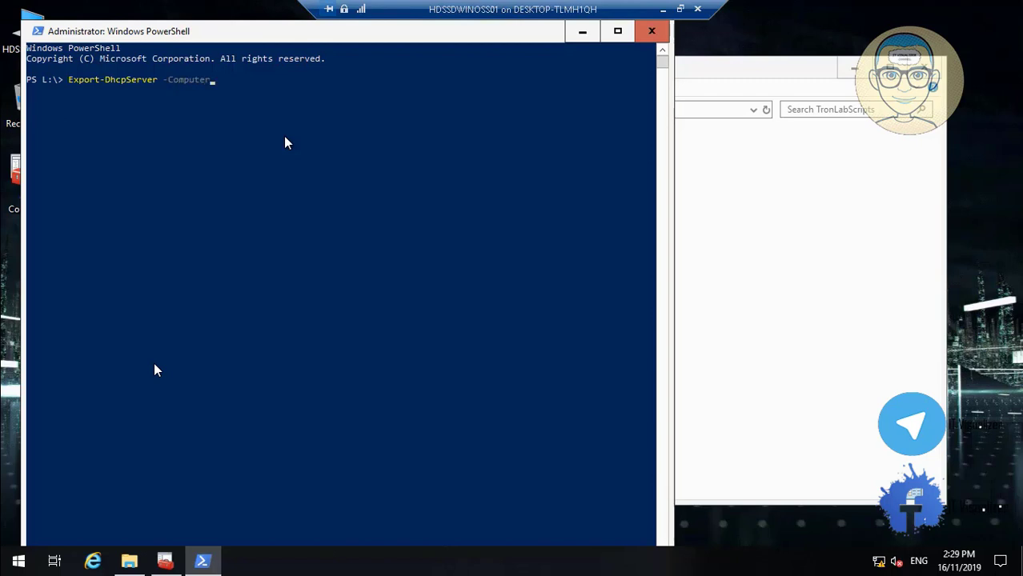
type("Na")
type("me")
type("\"")
type("H")
type("D")
type("SSD")
type("WI")
type("N")
type("O")
type("S")
type("S")
type("01")
type(".")
type("F")
type("NC")
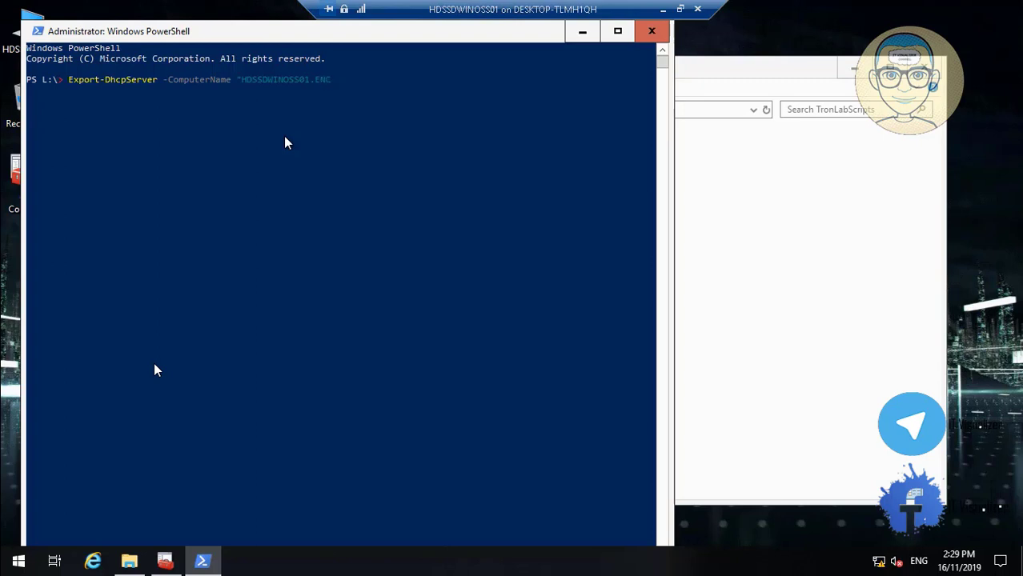
type("OMMFLOCAL\"")
type("-File")
type("C:")
key("BackSpace")
key("BackSpace")
key("BackSpace")
Step: Reveal the D:\TronLabScripts path and open its empty DHCP Export Configuration folder
left_click(581, 32)
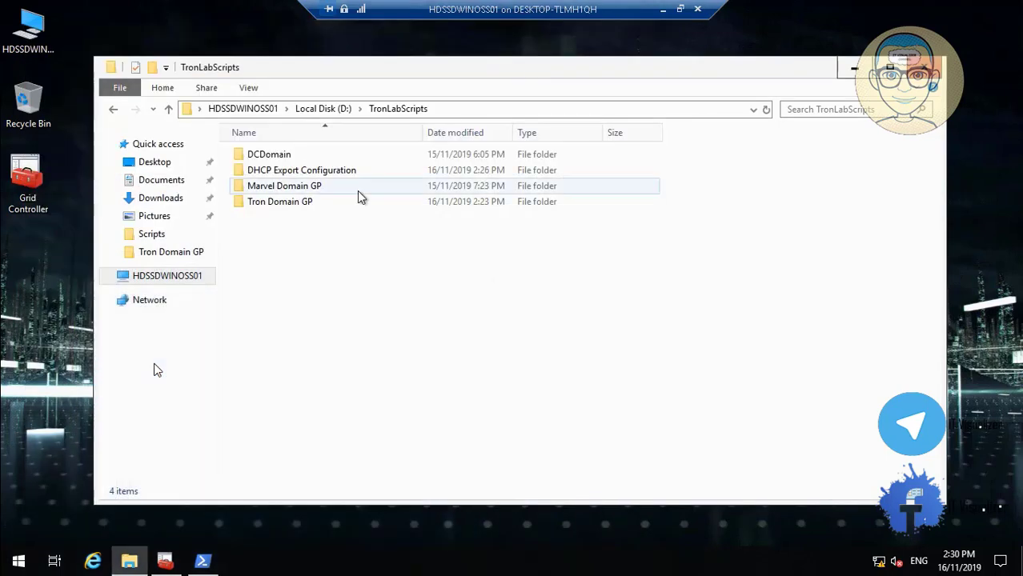
left_click(455, 113)
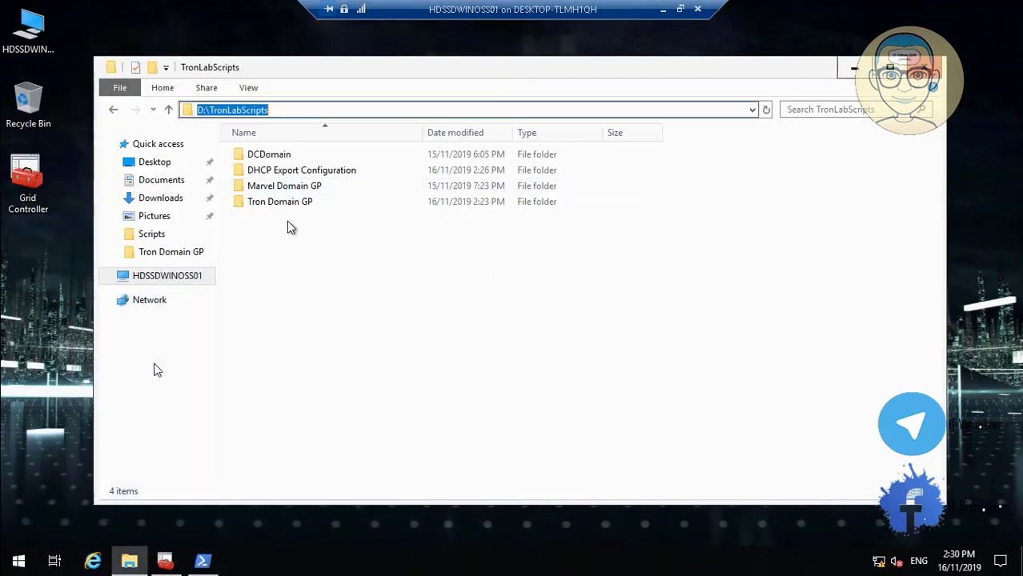
double_click(288, 174)
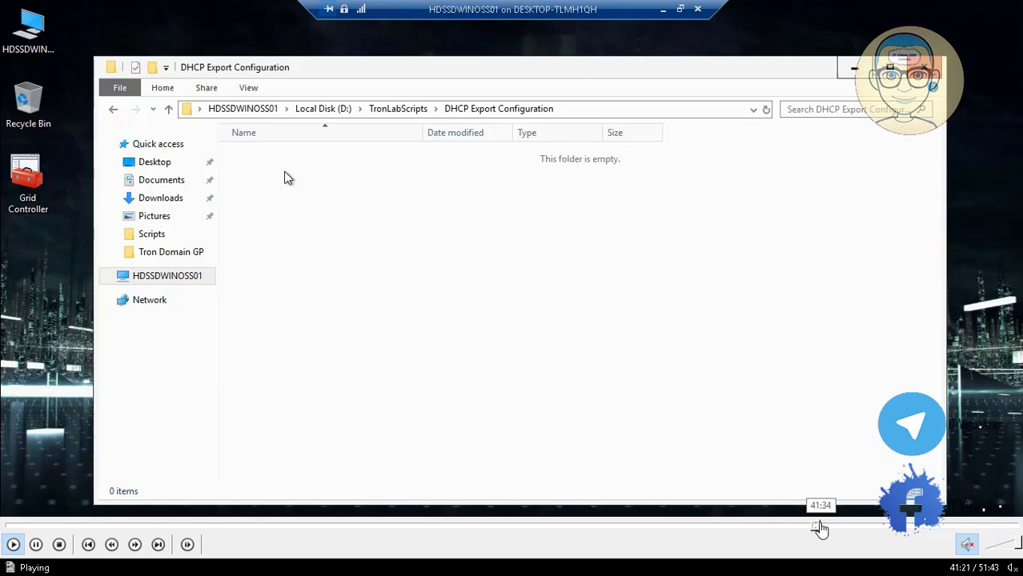
Step: Seek forward to where D:\TronLabScripts\DHCPExportConfiguration\ is pasted as the -File path
left_click(822, 528)
left_click(827, 528)
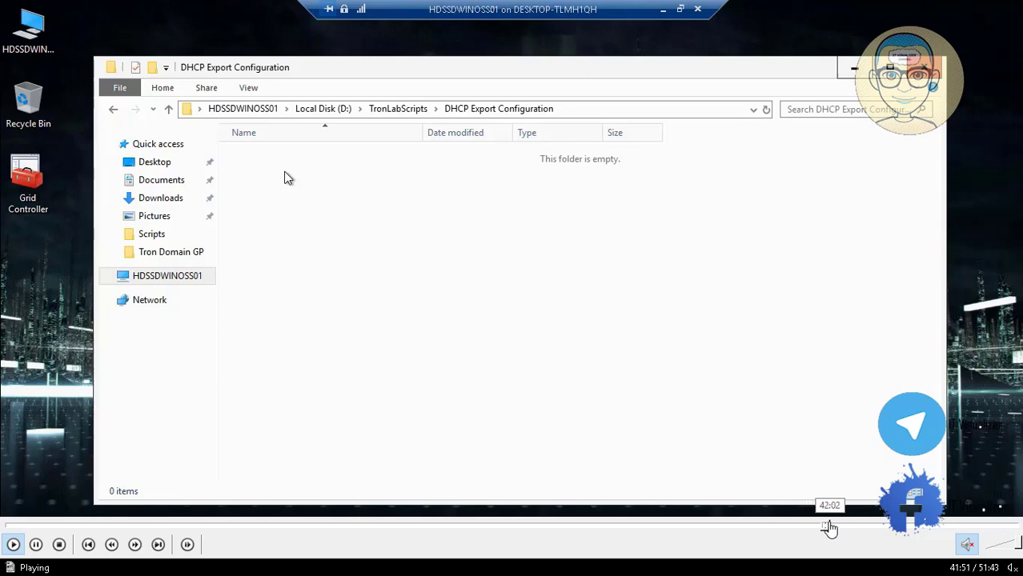
left_click(831, 528)
left_click(837, 528)
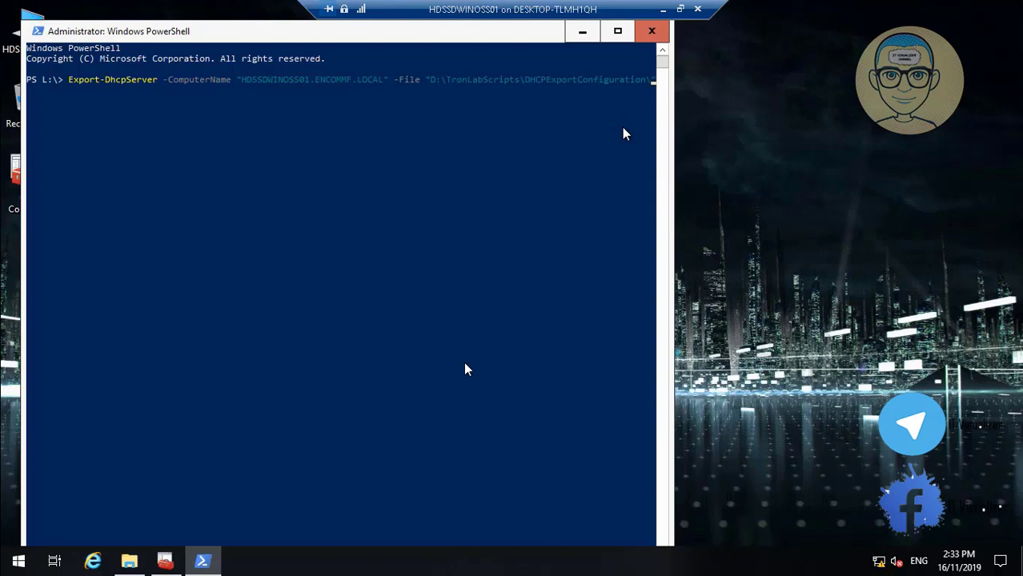
Step: Append dhcpexport.xml to the -File path and run the DHCP export
left_click(619, 34)
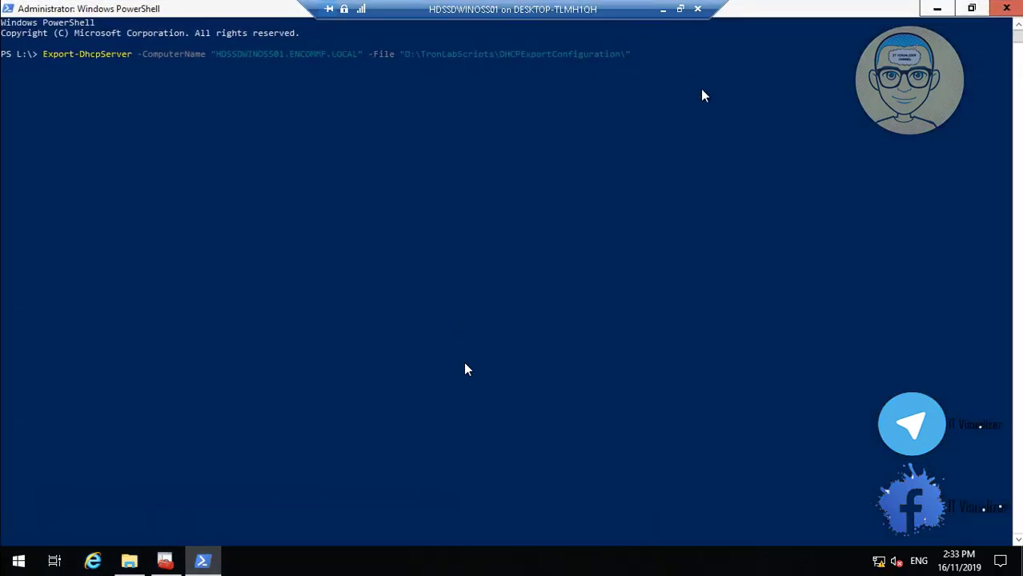
type("dhcpexport.xml")
mouse_move(367, 529)
mouse_move(639, 570)
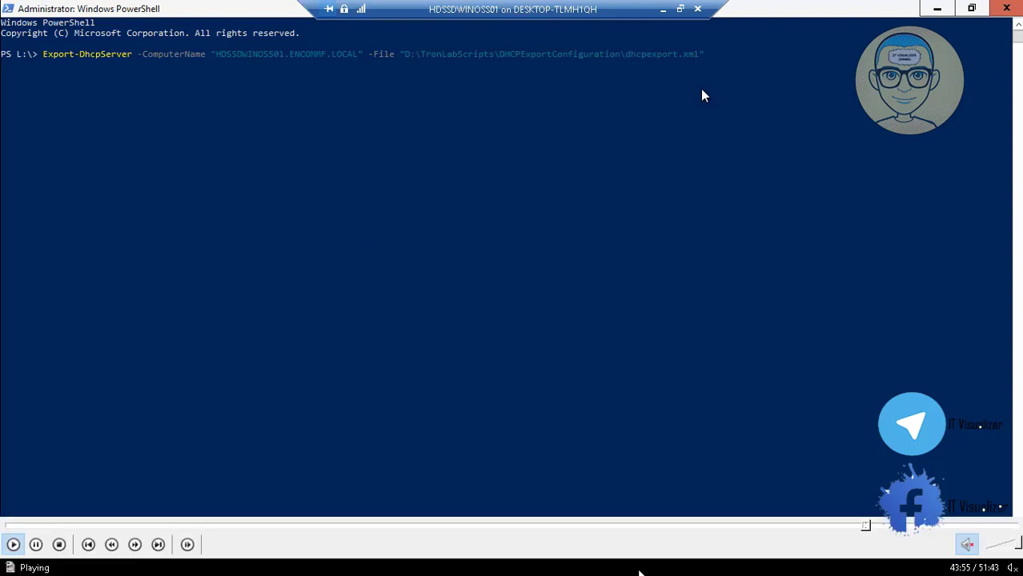
left_click(872, 528)
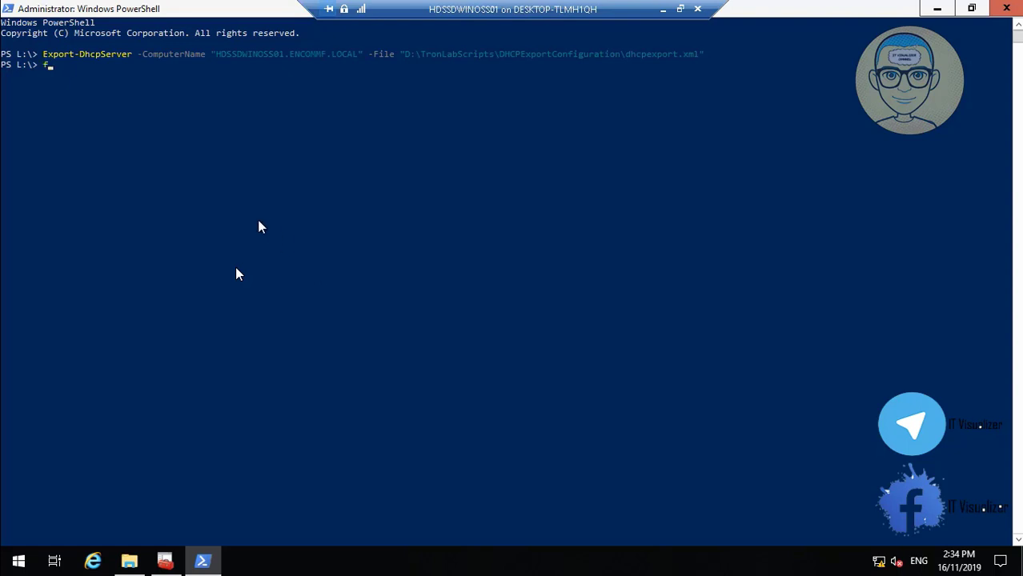
Step: Seek through the recording to confirm the 33 KB dhcpexport file in DHCPExportConfiguration
type("iles")
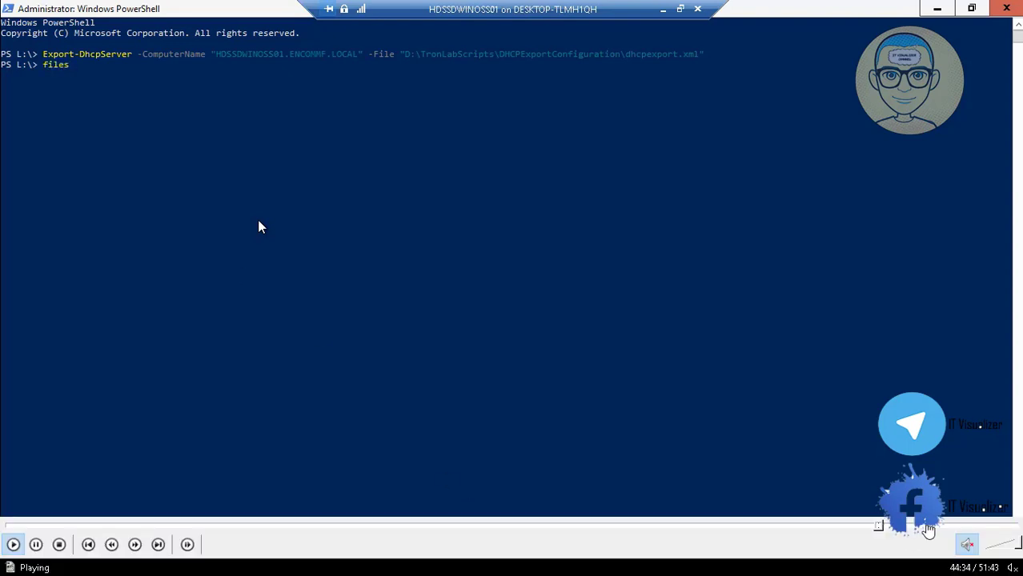
left_click(876, 528)
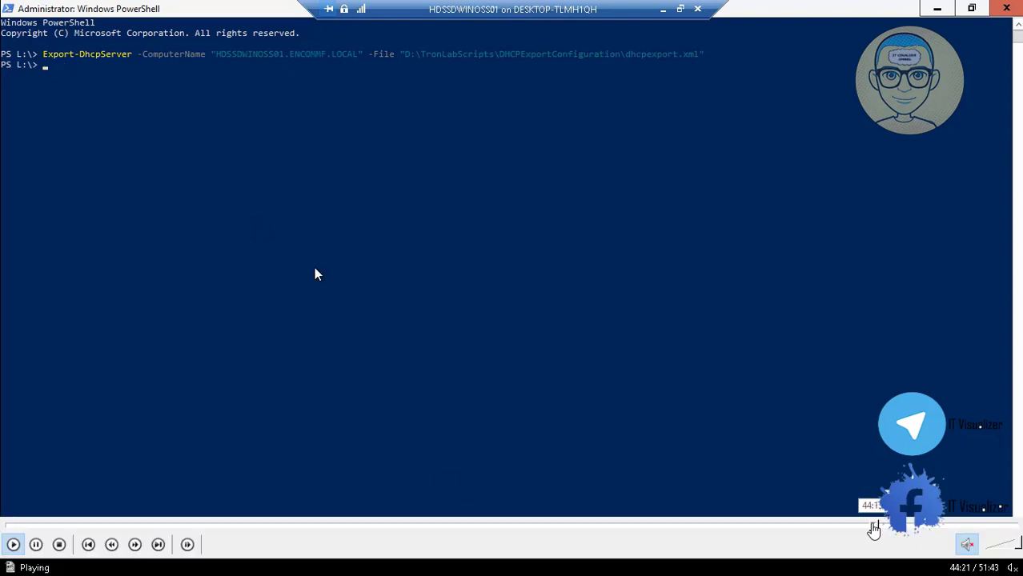
left_click(873, 528)
left_click(868, 528)
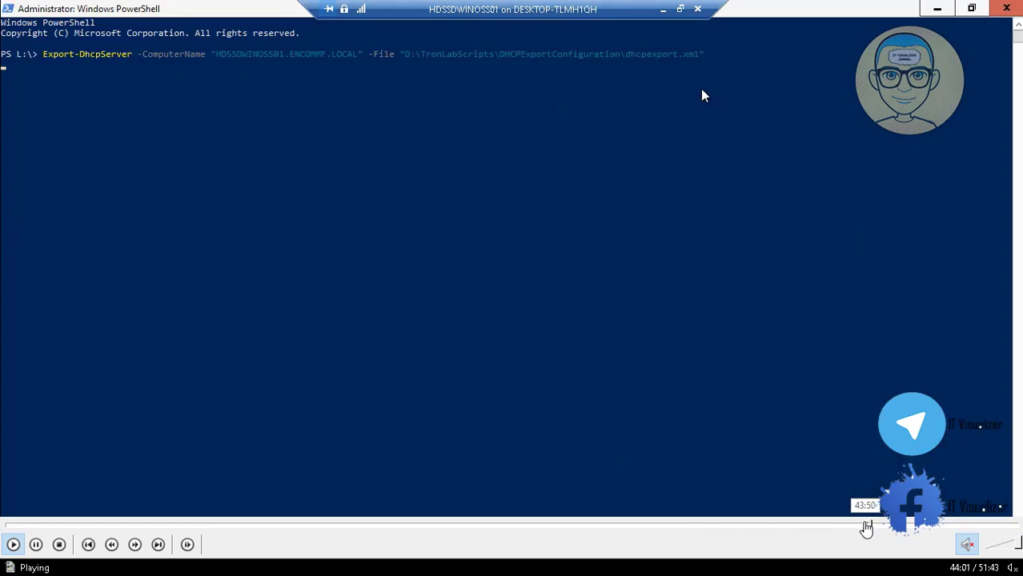
left_click(867, 528)
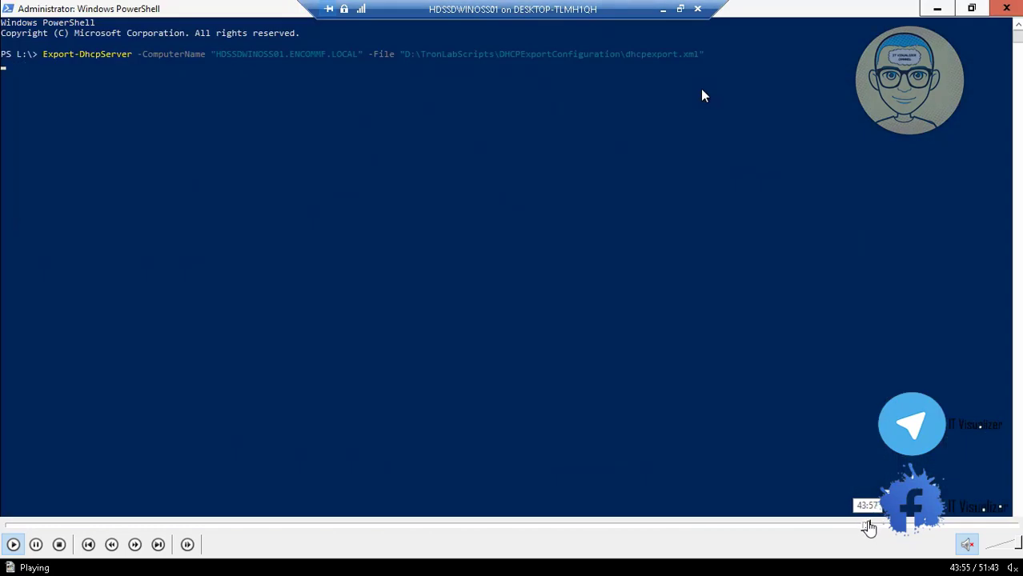
left_click(869, 525)
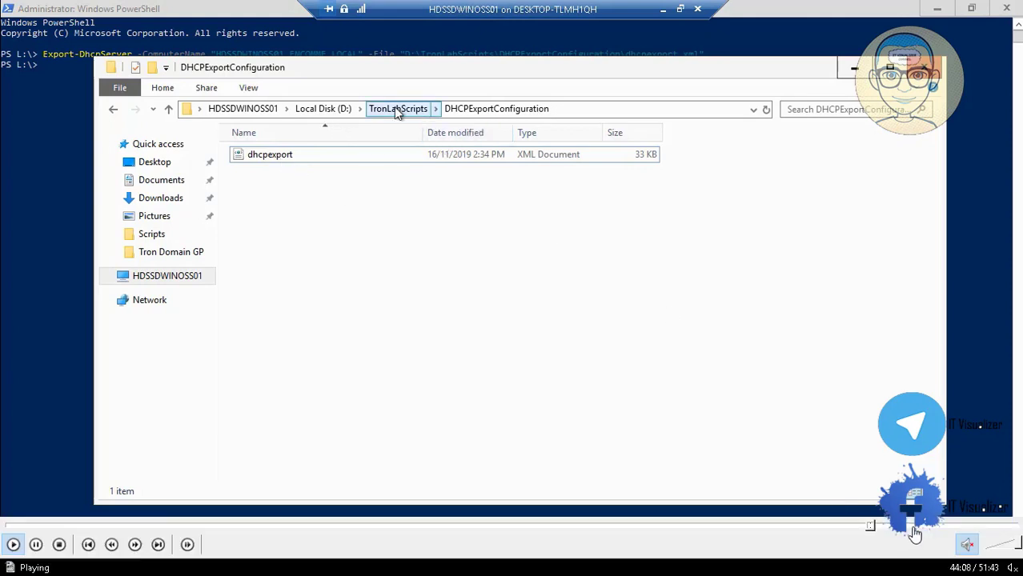
left_click(884, 527)
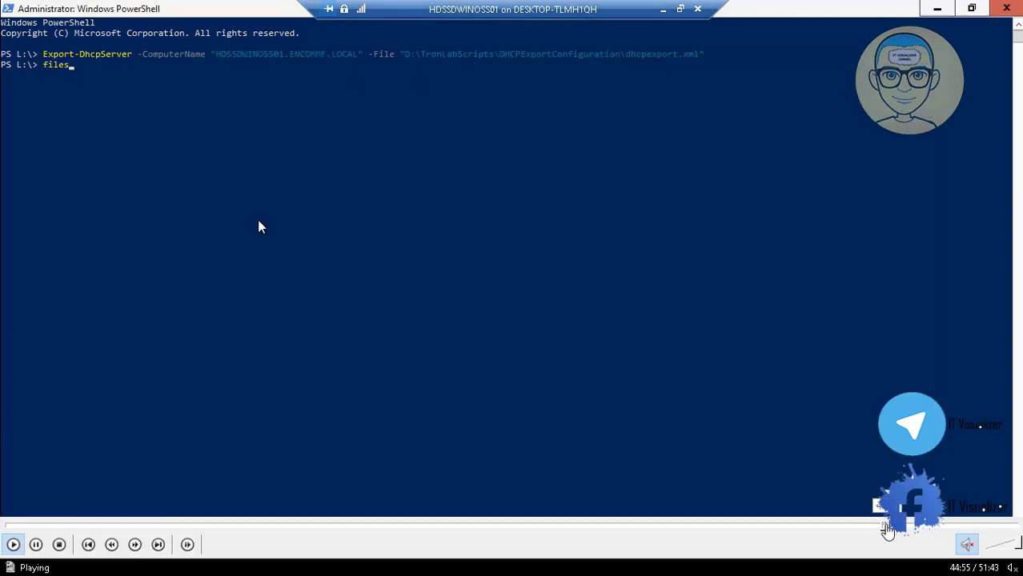
left_click_drag(897, 530, 924, 530)
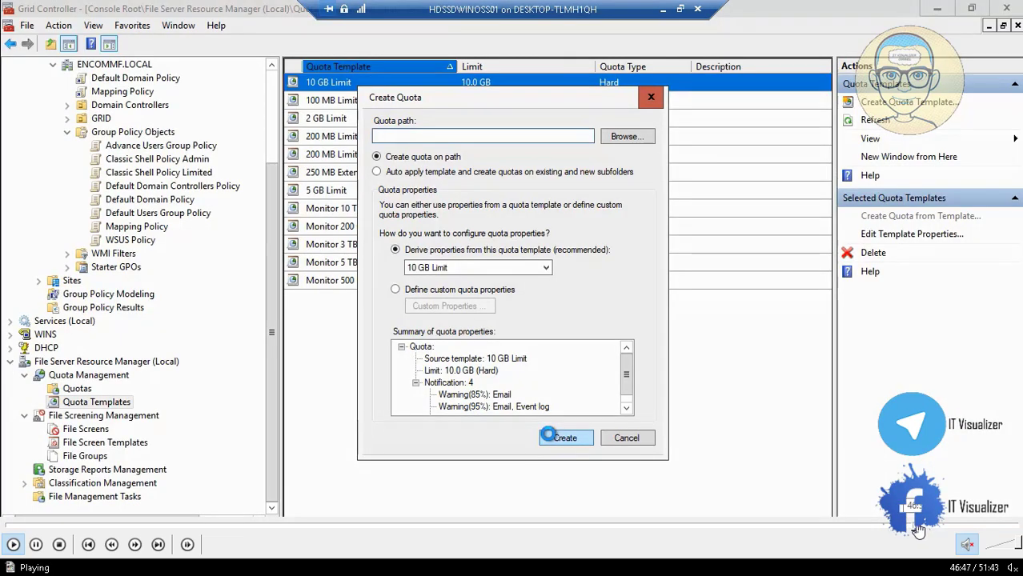
Step: Seek past the FSRM Quota Templates view to the filescrn file-group export to D:\allgroups.xml
left_click(917, 528)
left_click(934, 528)
left_click(943, 527)
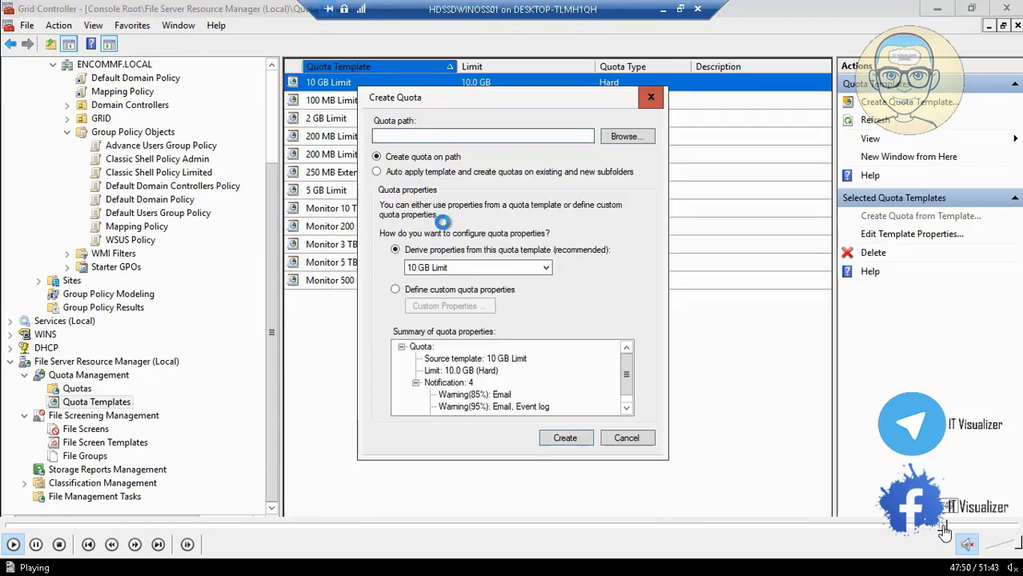
left_click(957, 528)
left_click(966, 528)
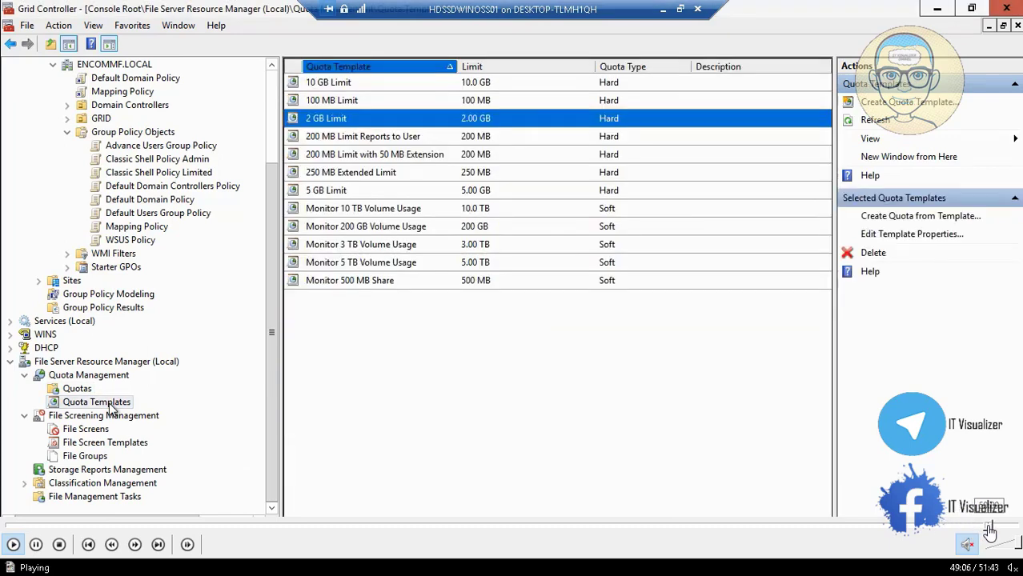
left_click(988, 527)
left_click(992, 526)
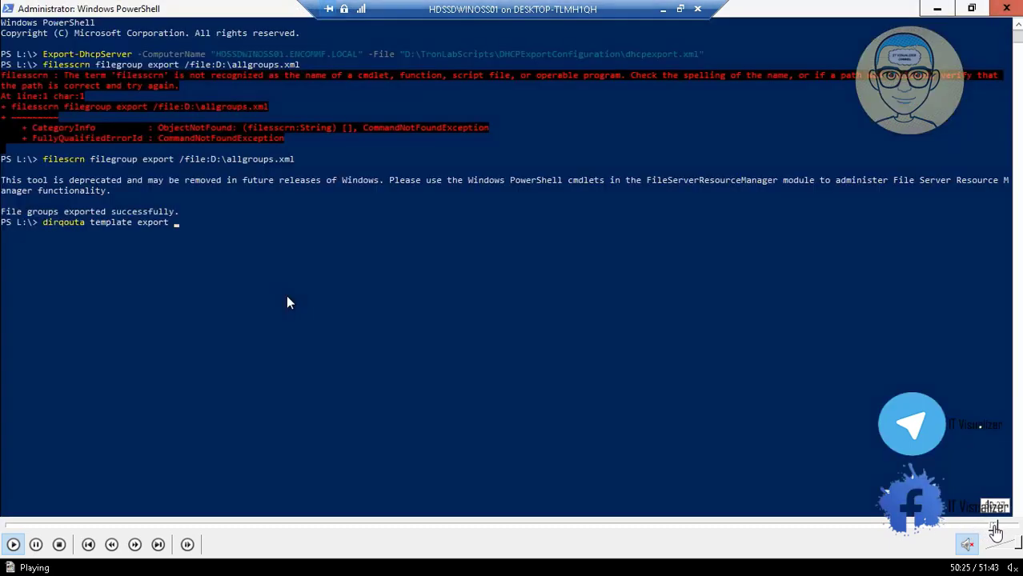
left_click(1001, 526)
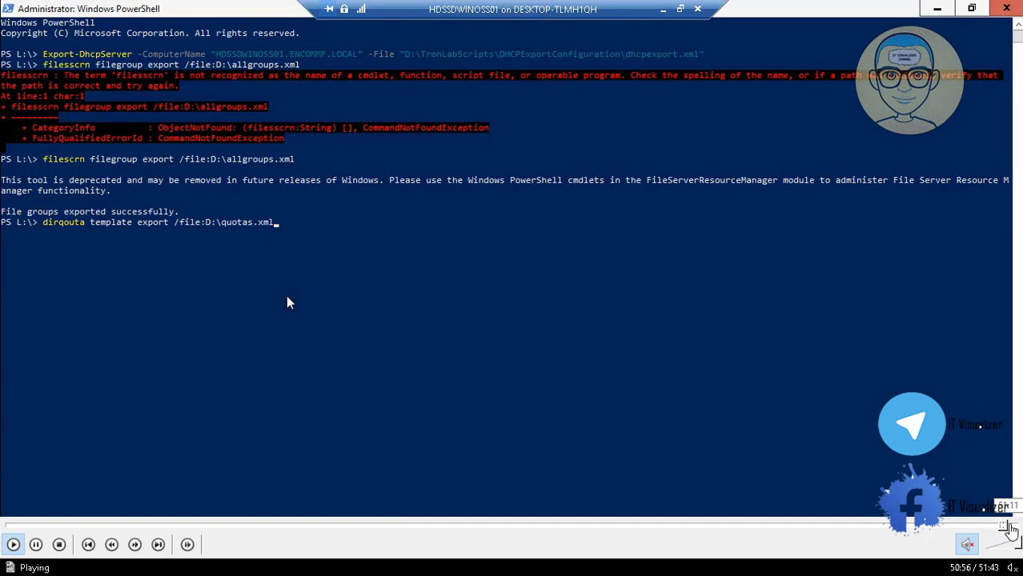
Step: Jump past the dirquota export to D:\quotas.xml to the end, then close the player
left_click(1009, 526)
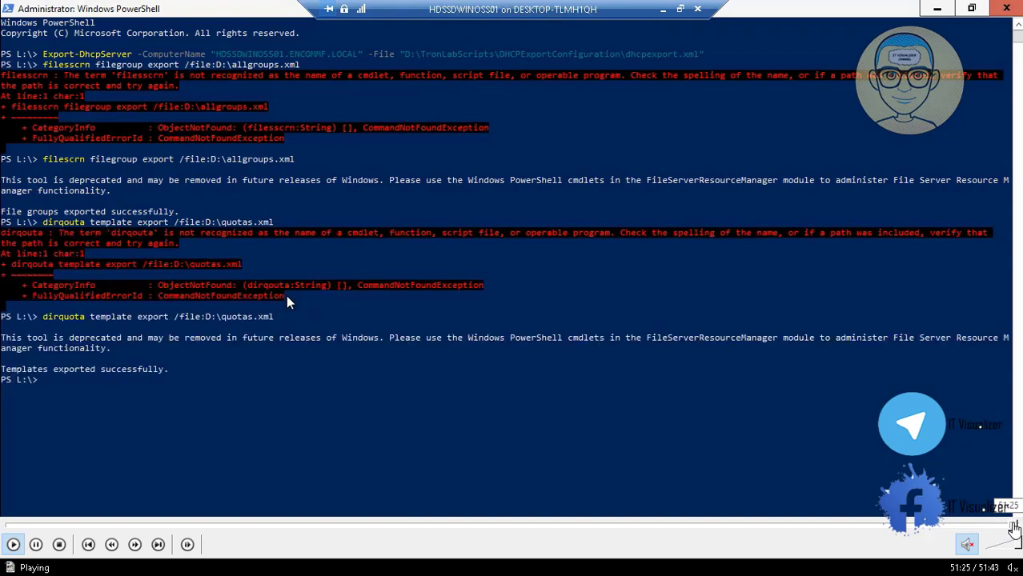
left_click(1014, 526)
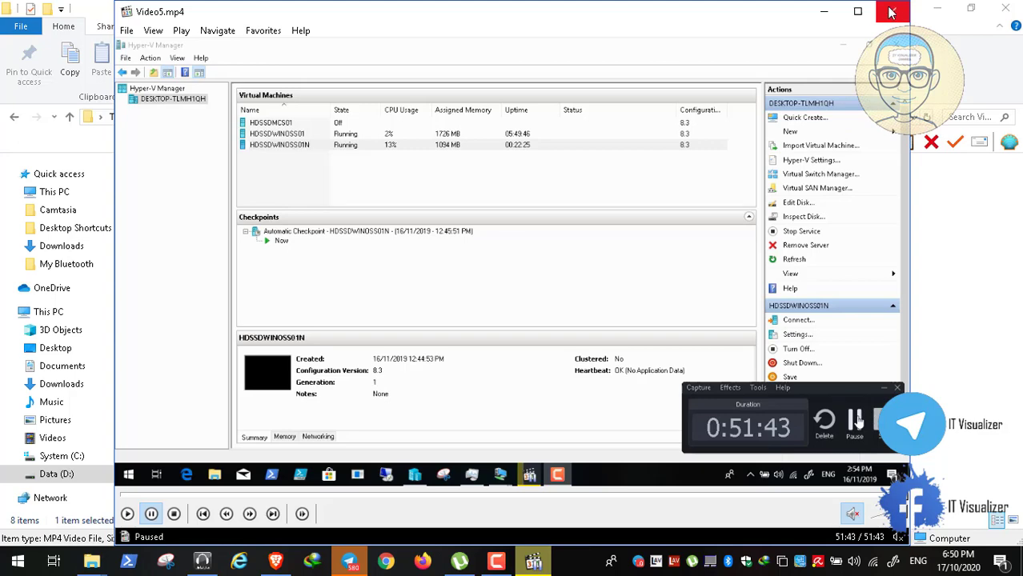
left_click(893, 13)
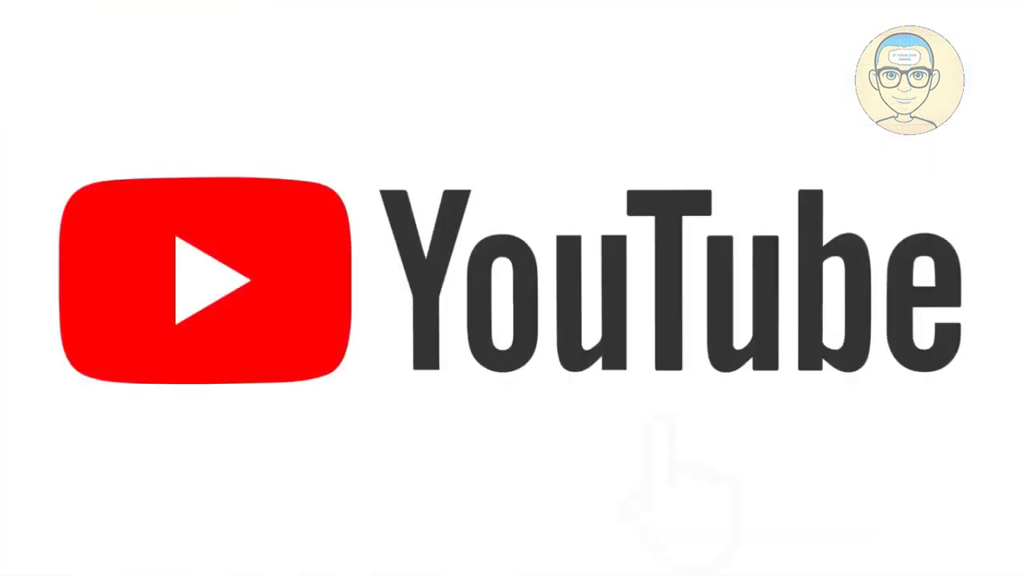